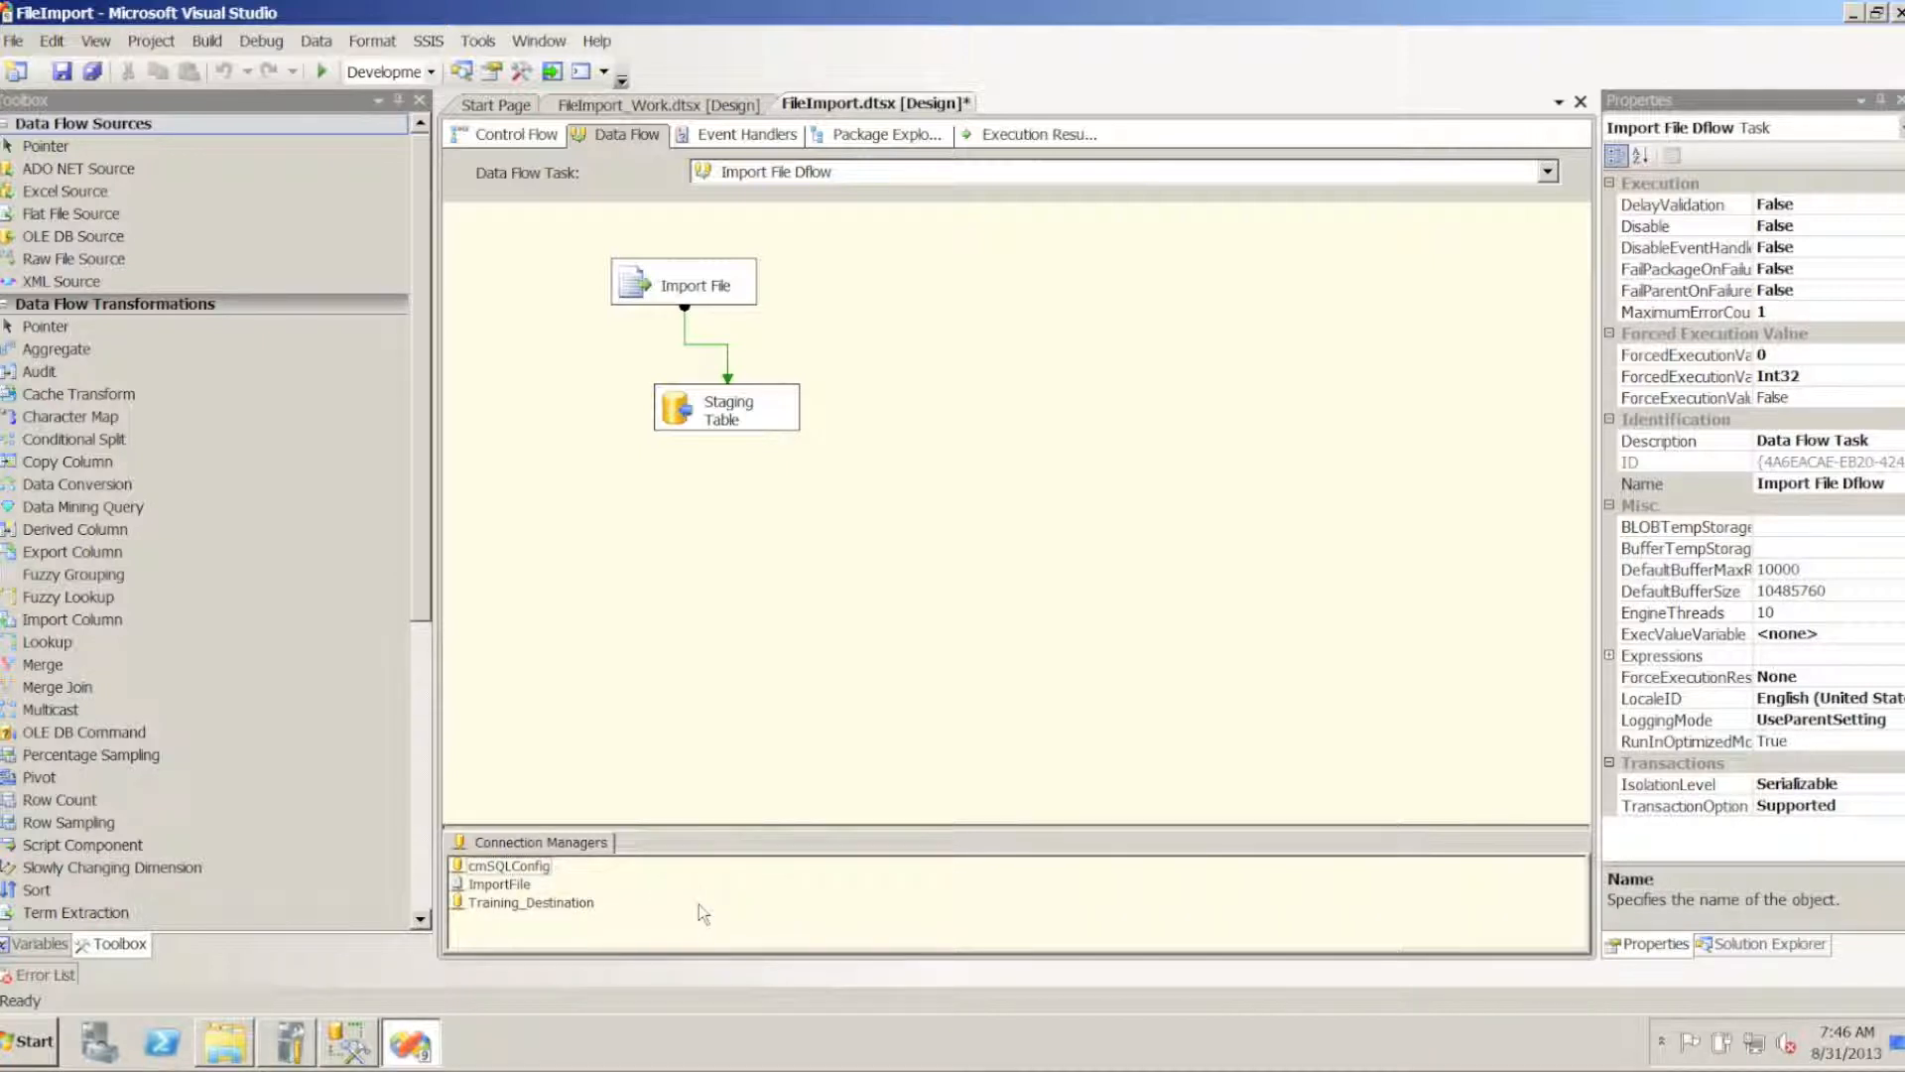
- Create a new flat file connection manager named Rejects
right_click(698, 903)
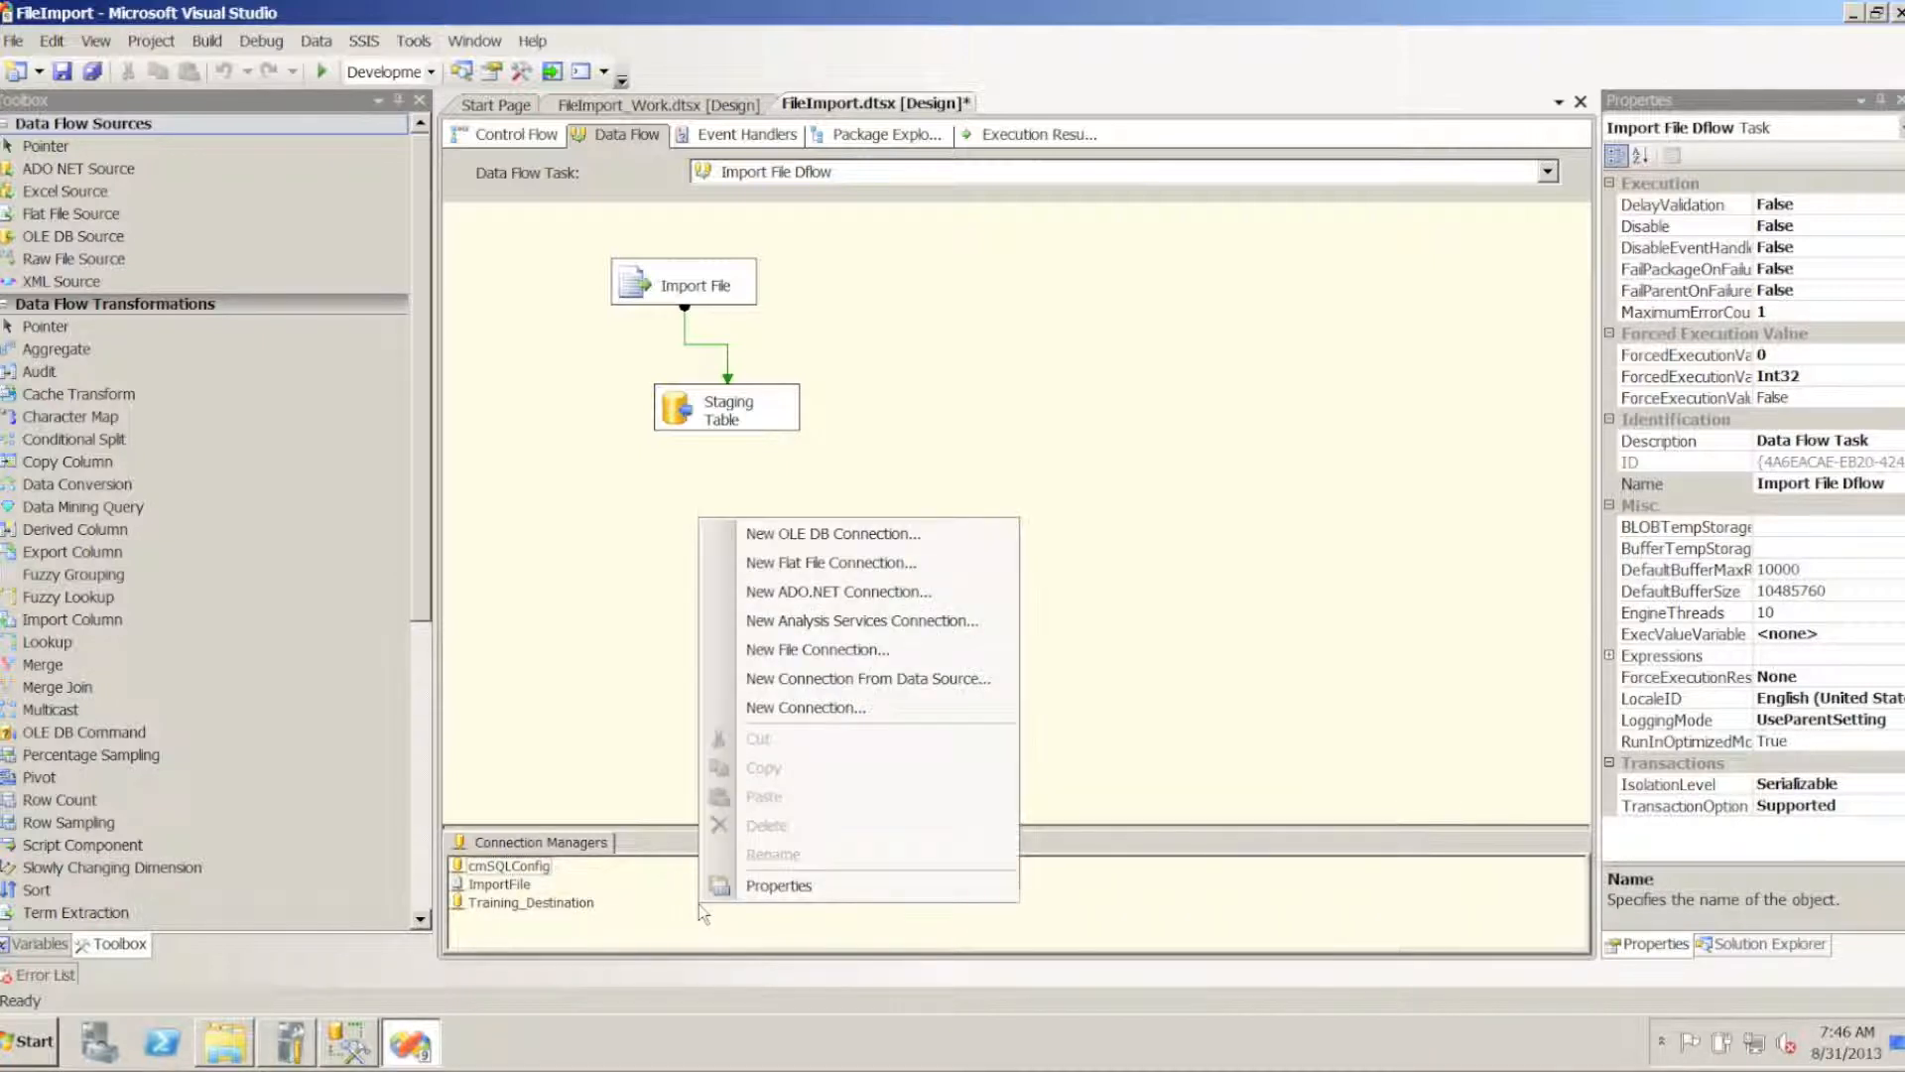
click(810, 564)
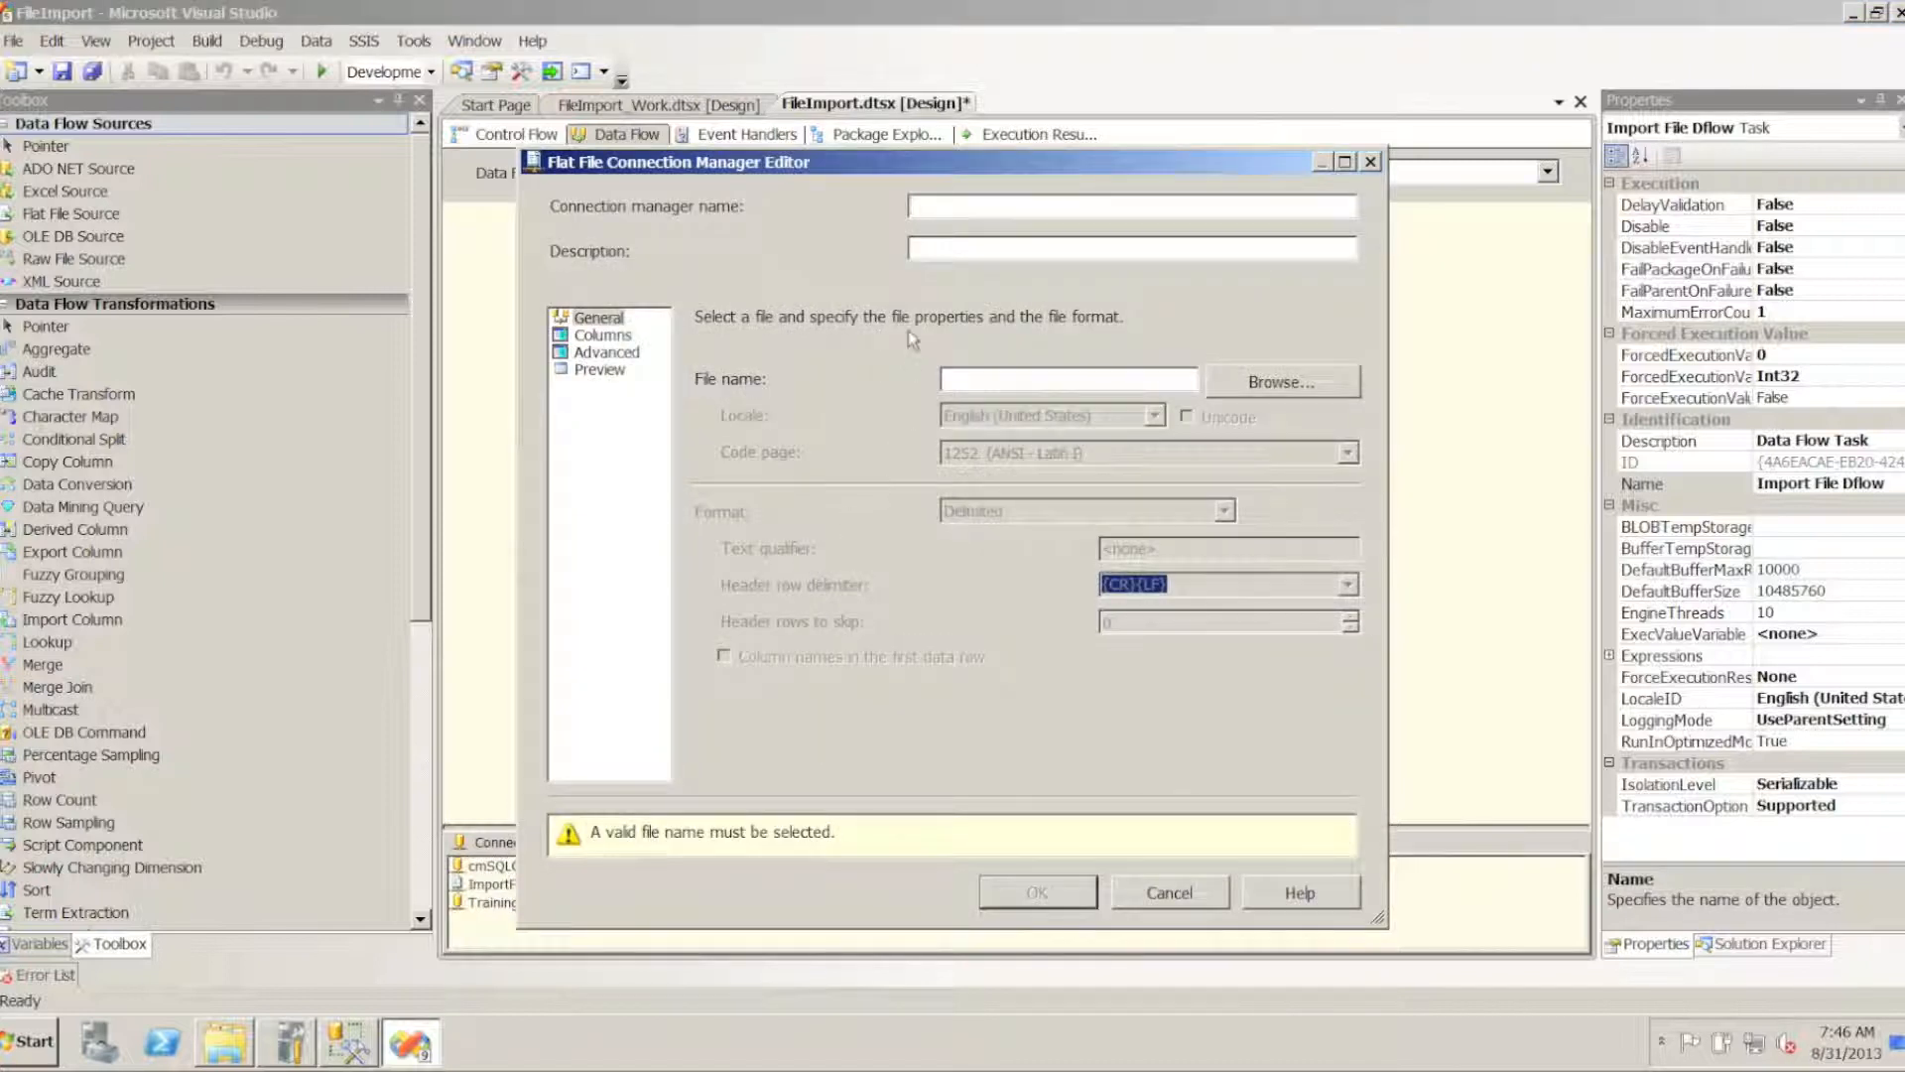
text(Reject)
- Set the connection's file to BadFile.txt in the C:\Data\BadFiles folder
click(1235, 380)
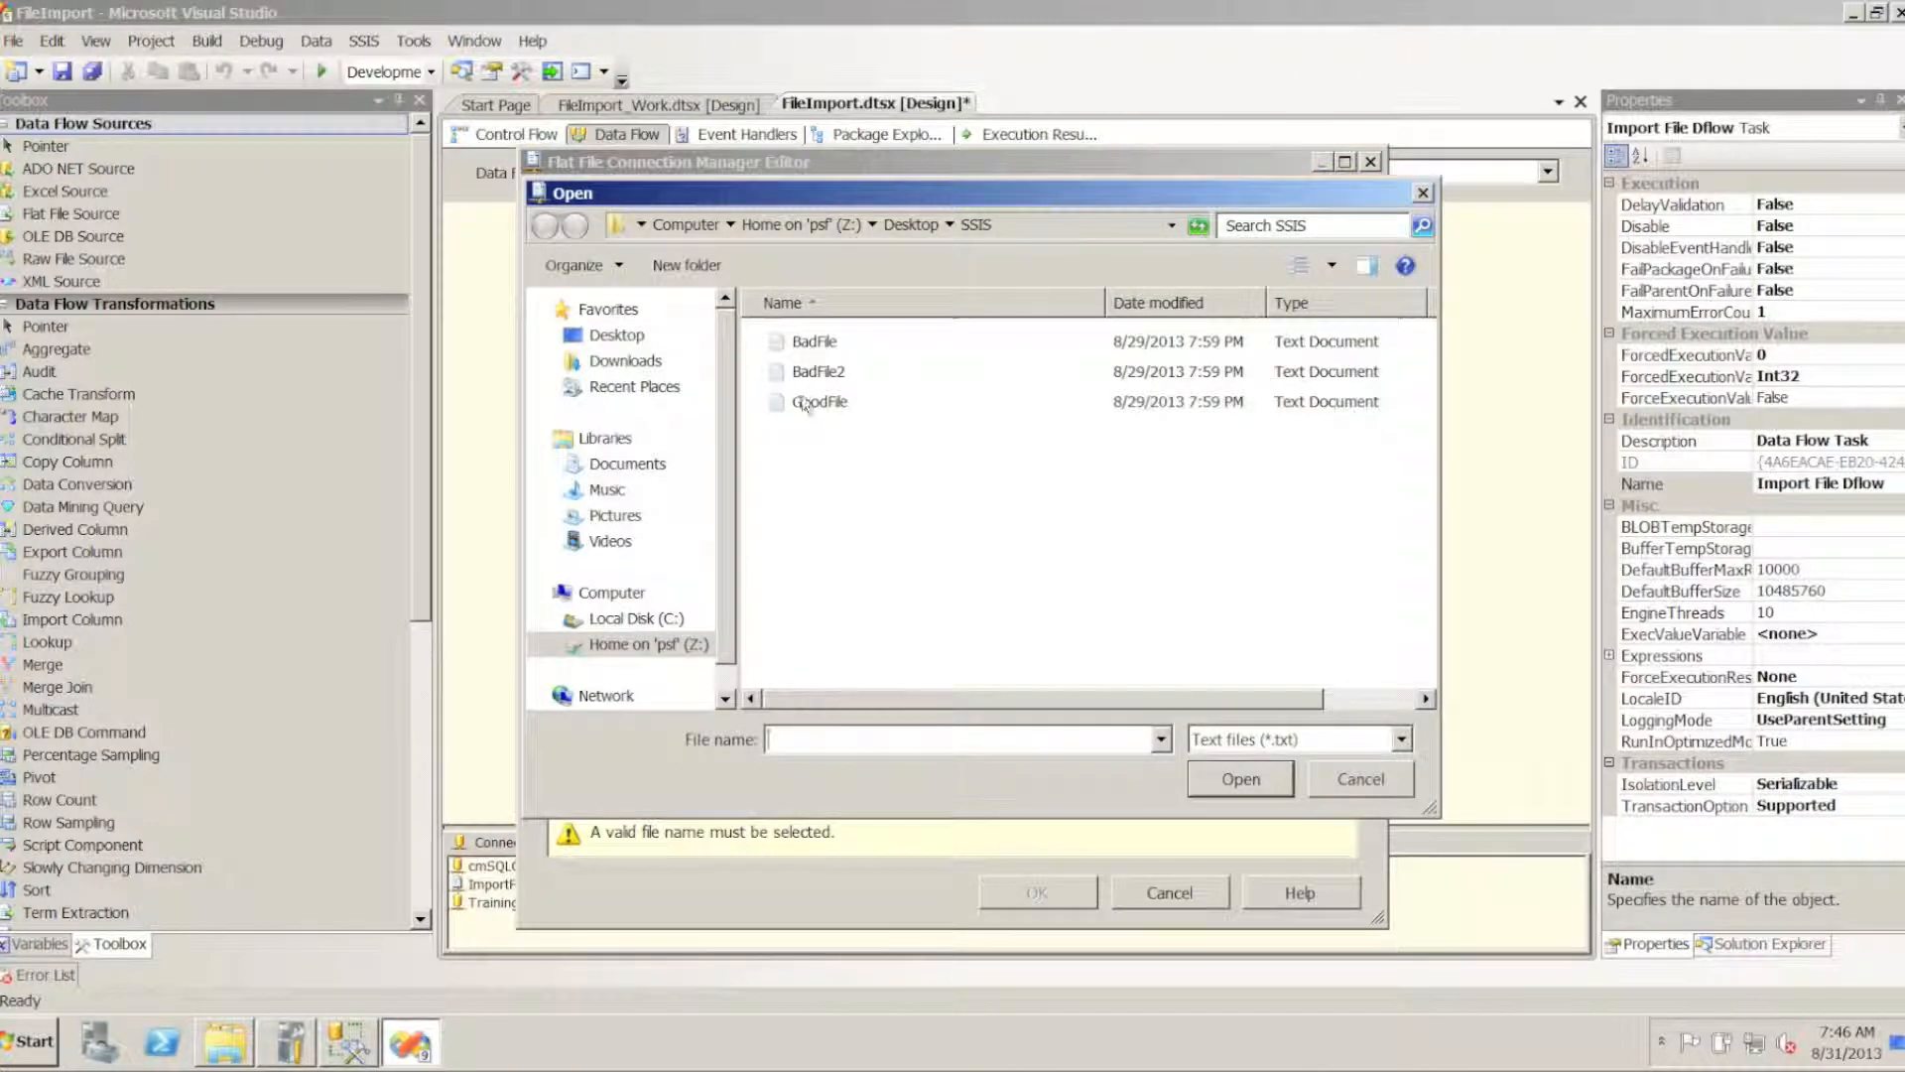
click(553, 644)
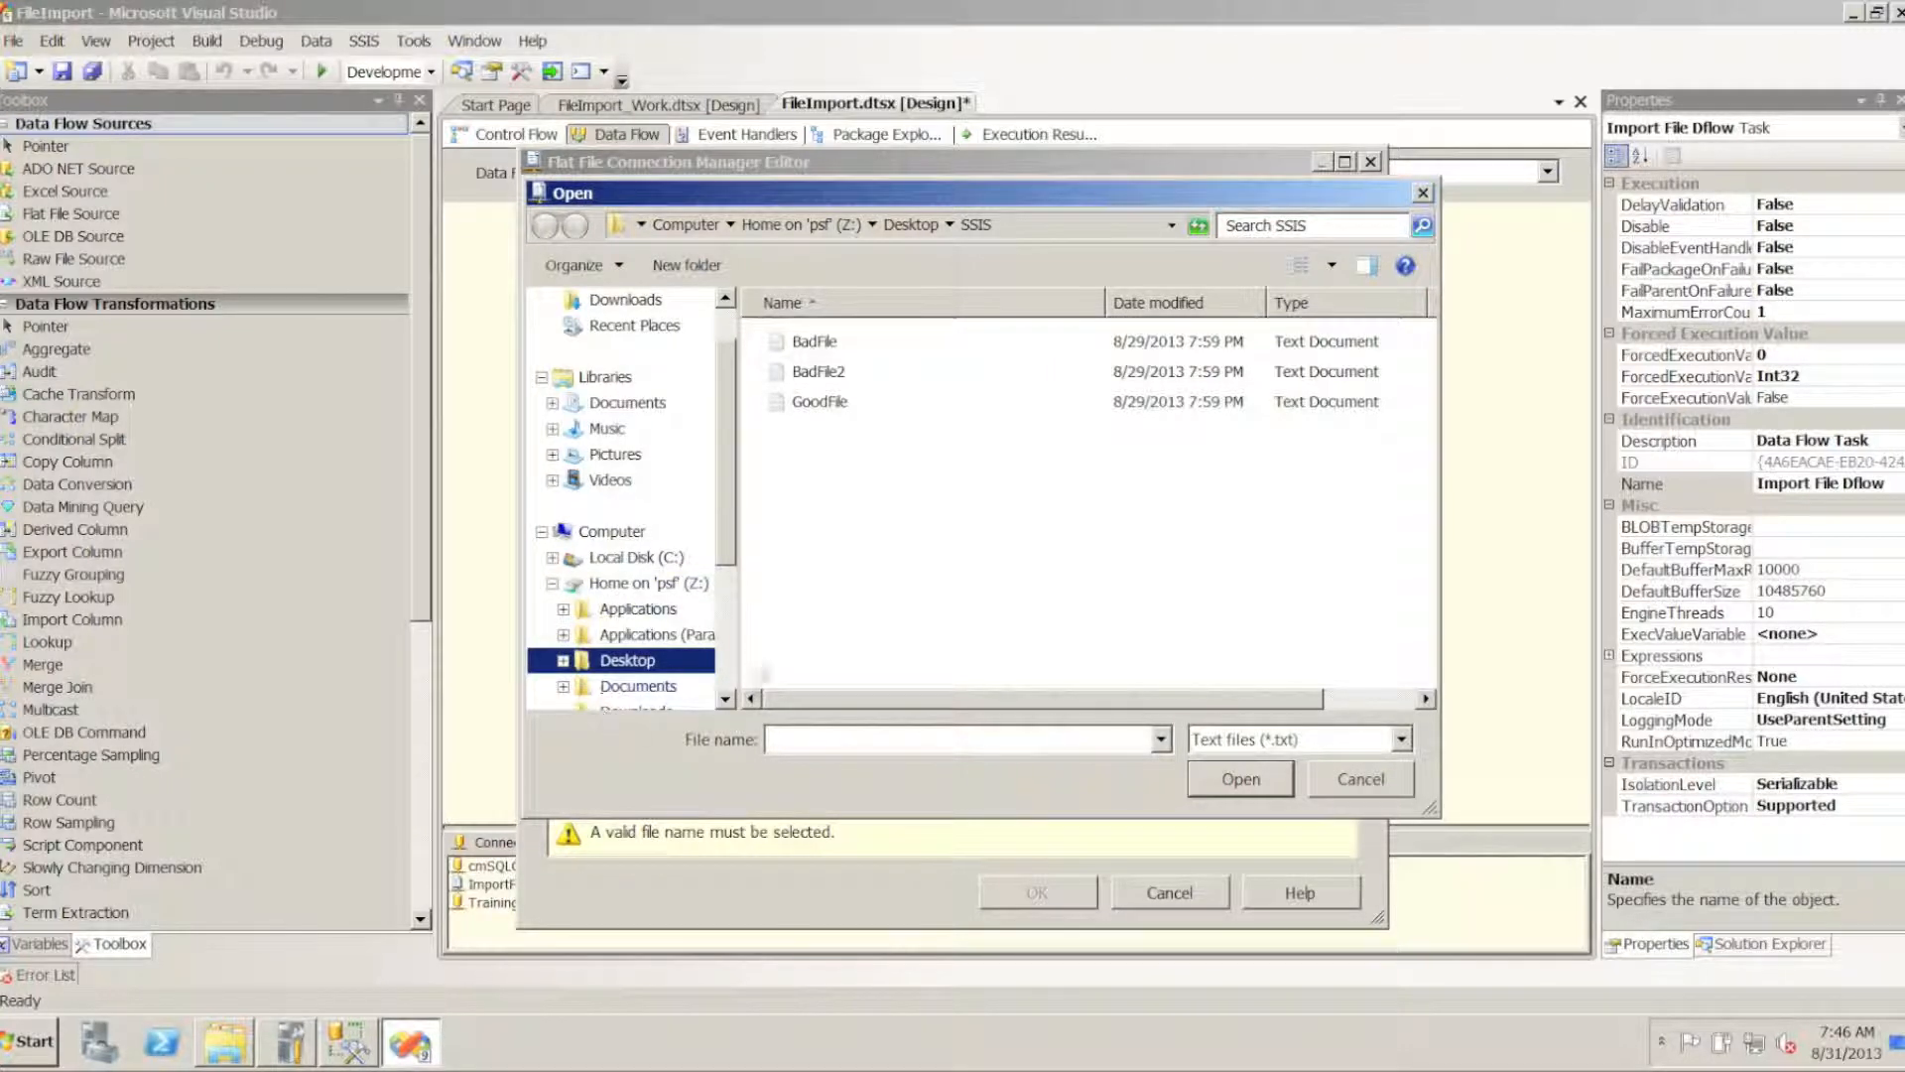
click(553, 558)
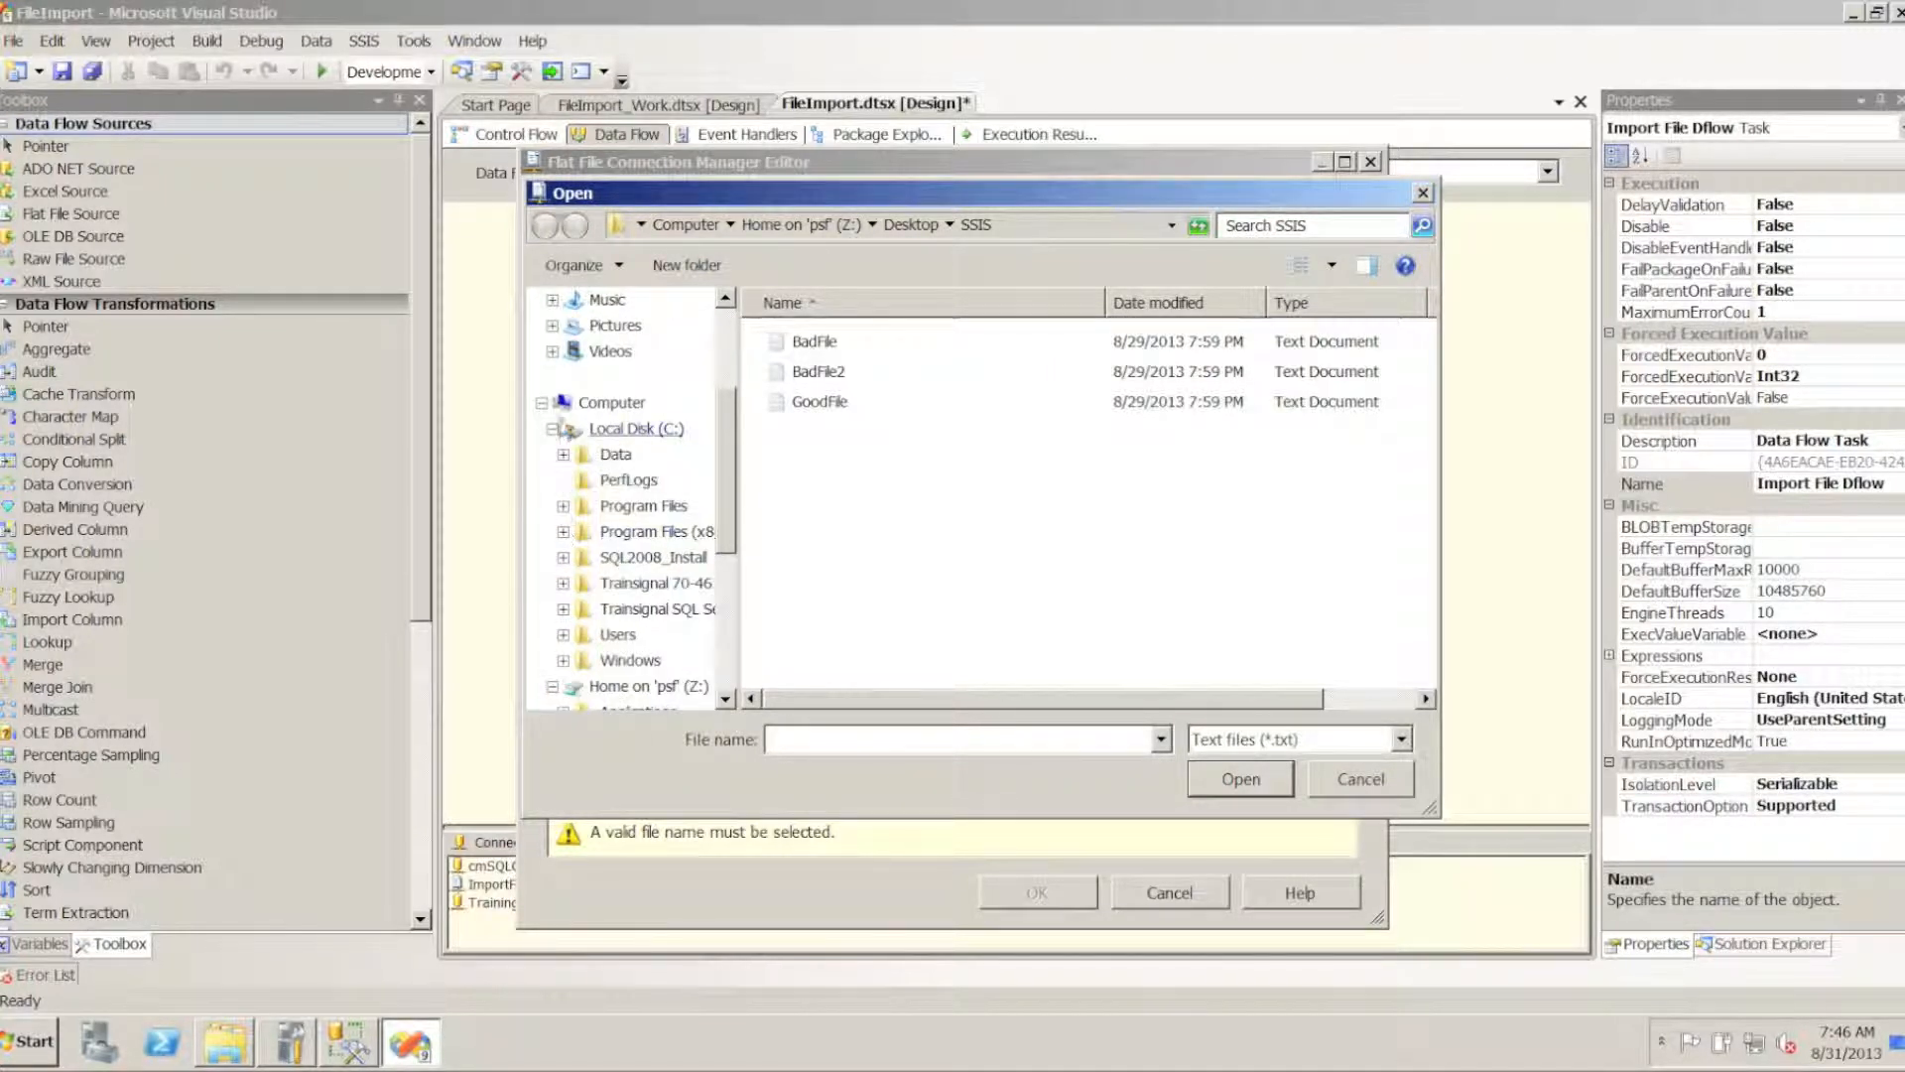
click(562, 454)
click(627, 507)
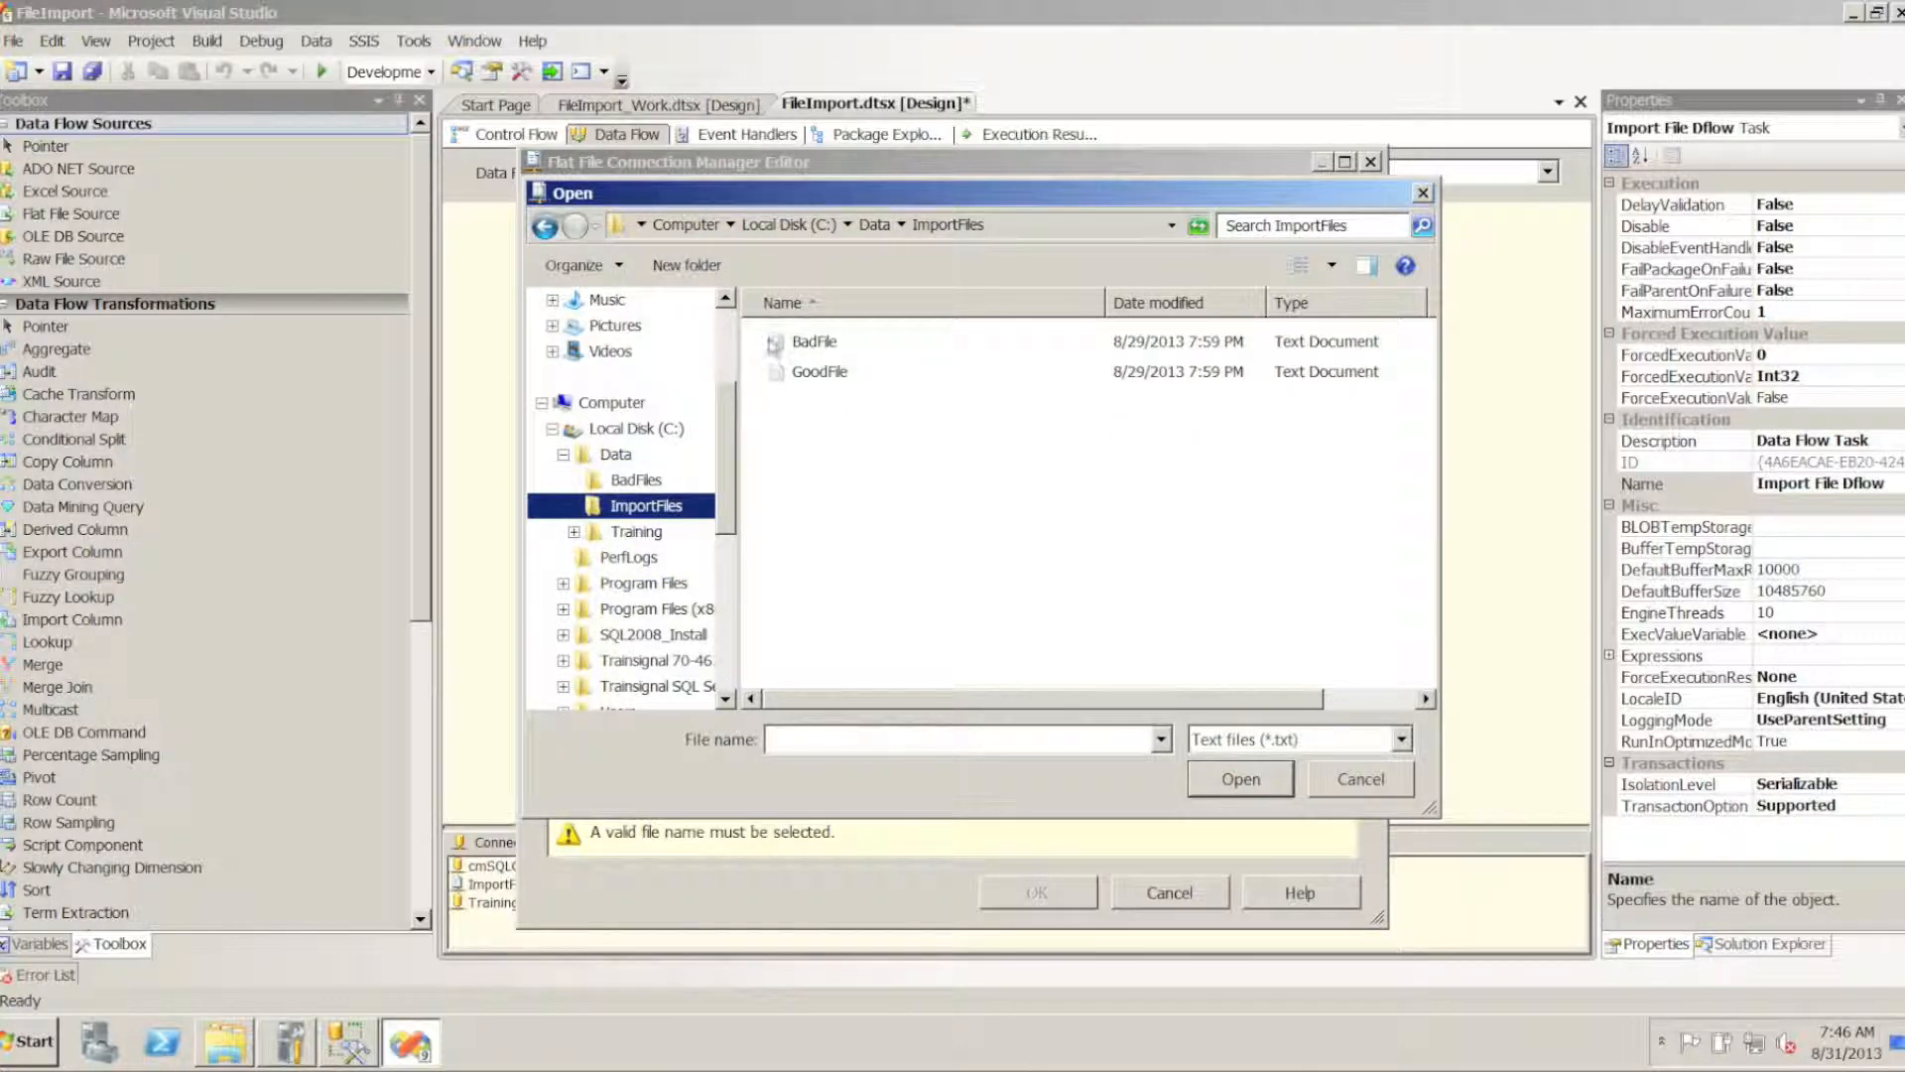
click(647, 481)
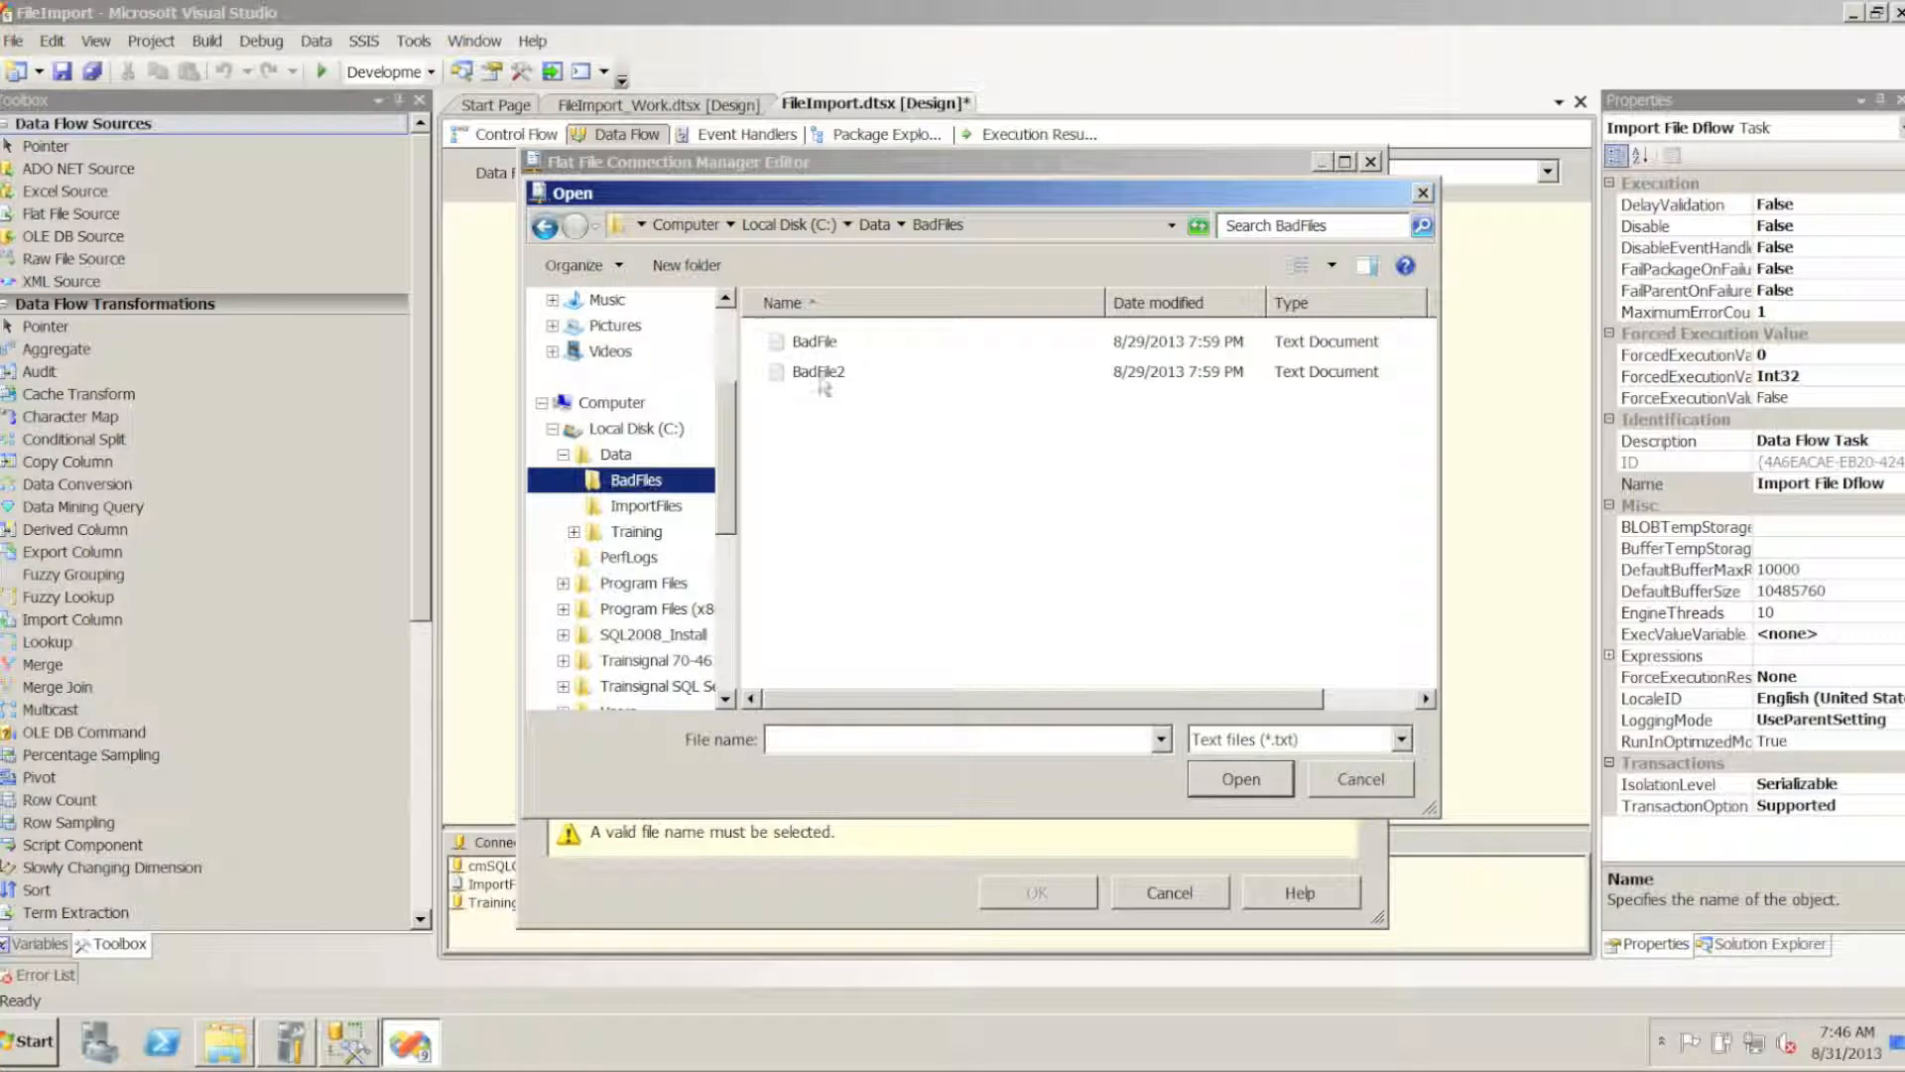
click(780, 345)
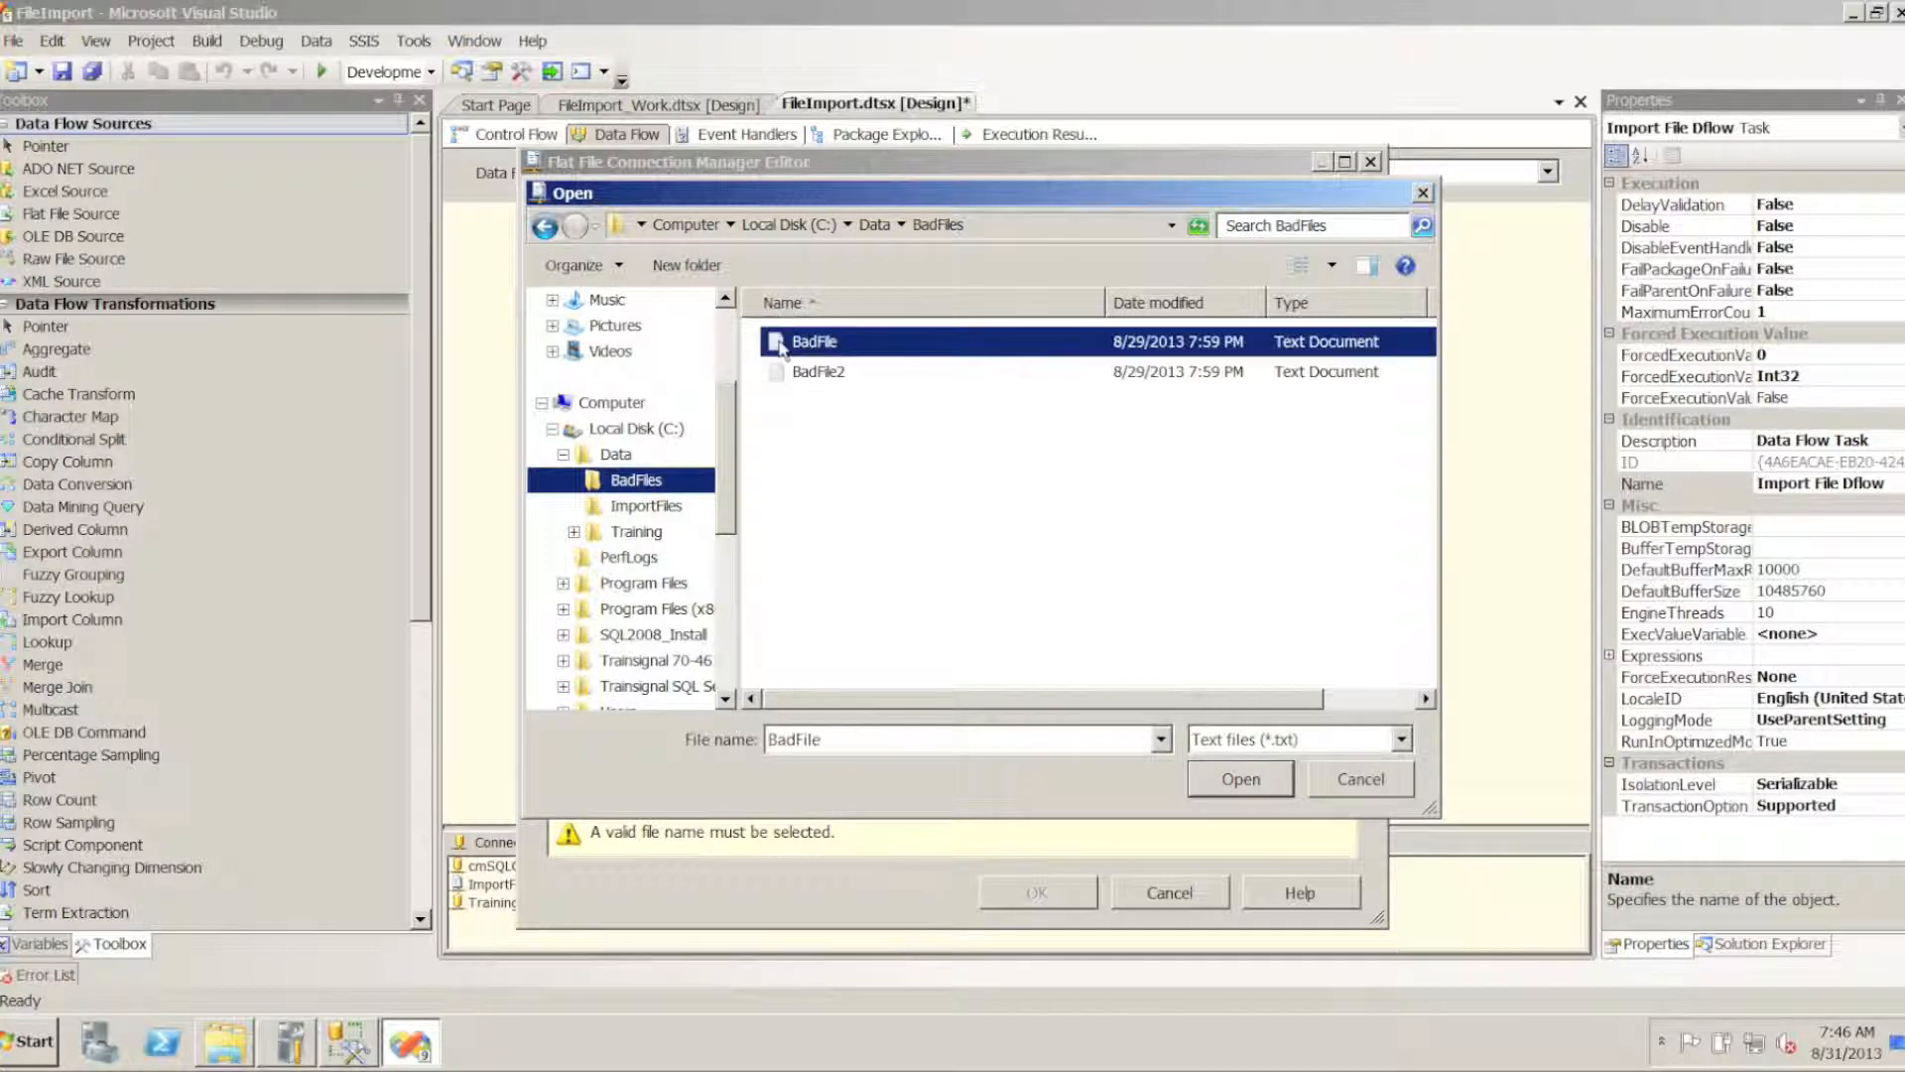
click(1228, 781)
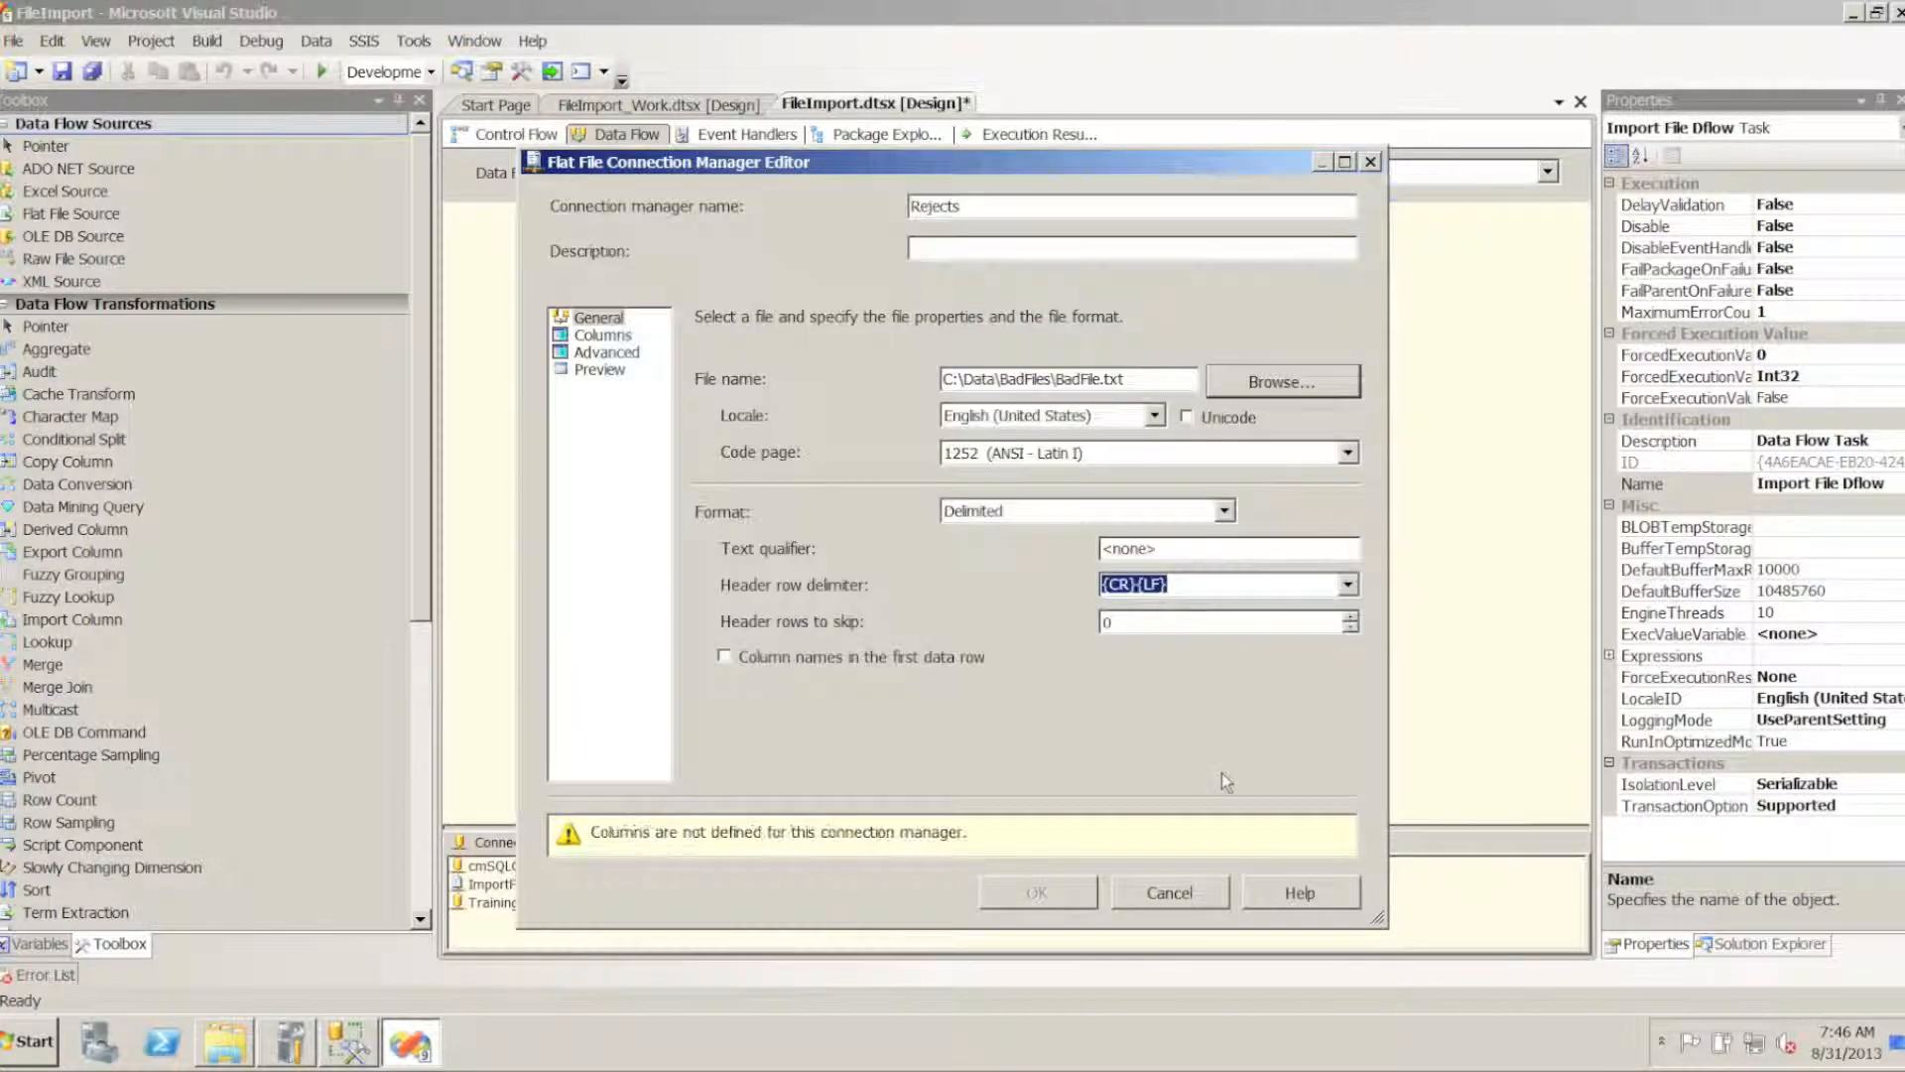
- Enable column names in the first data row, preview the file's rows, and save the Rejects connection
click(724, 656)
click(608, 369)
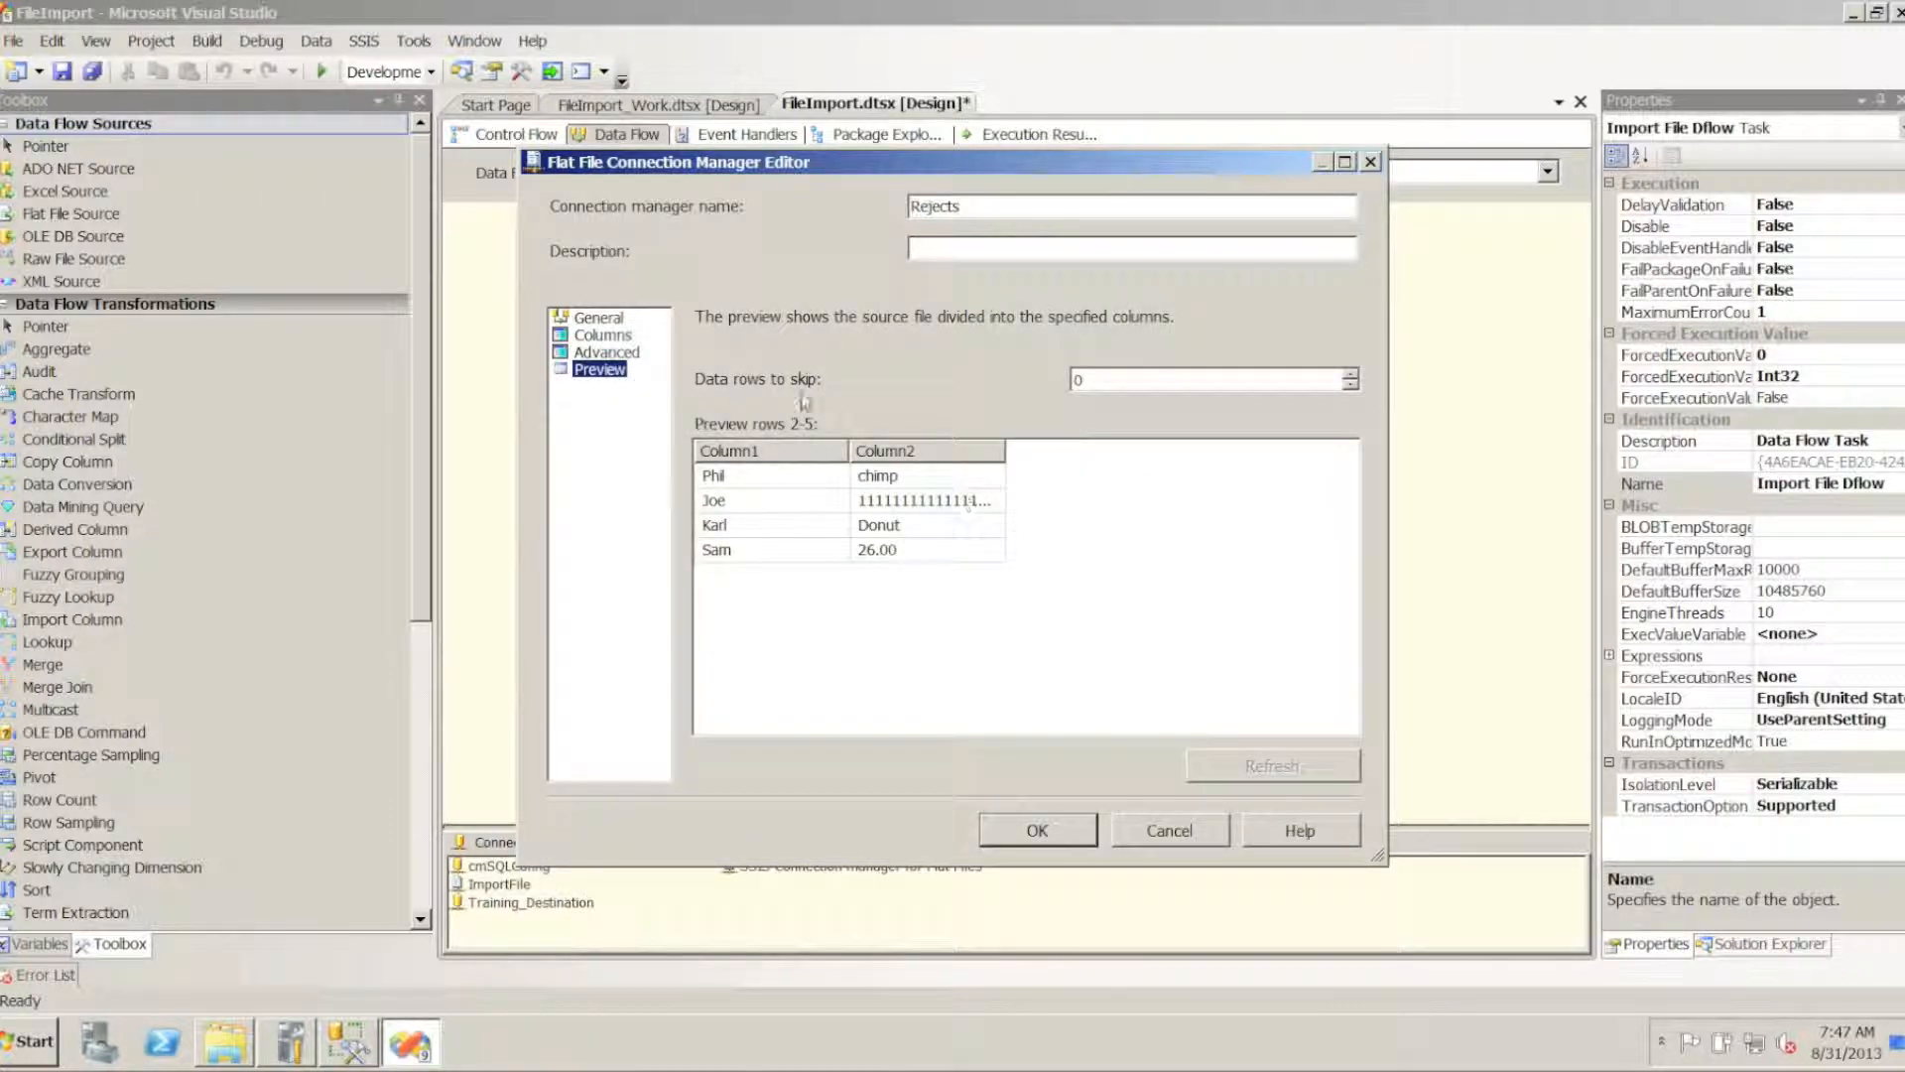
click(1037, 829)
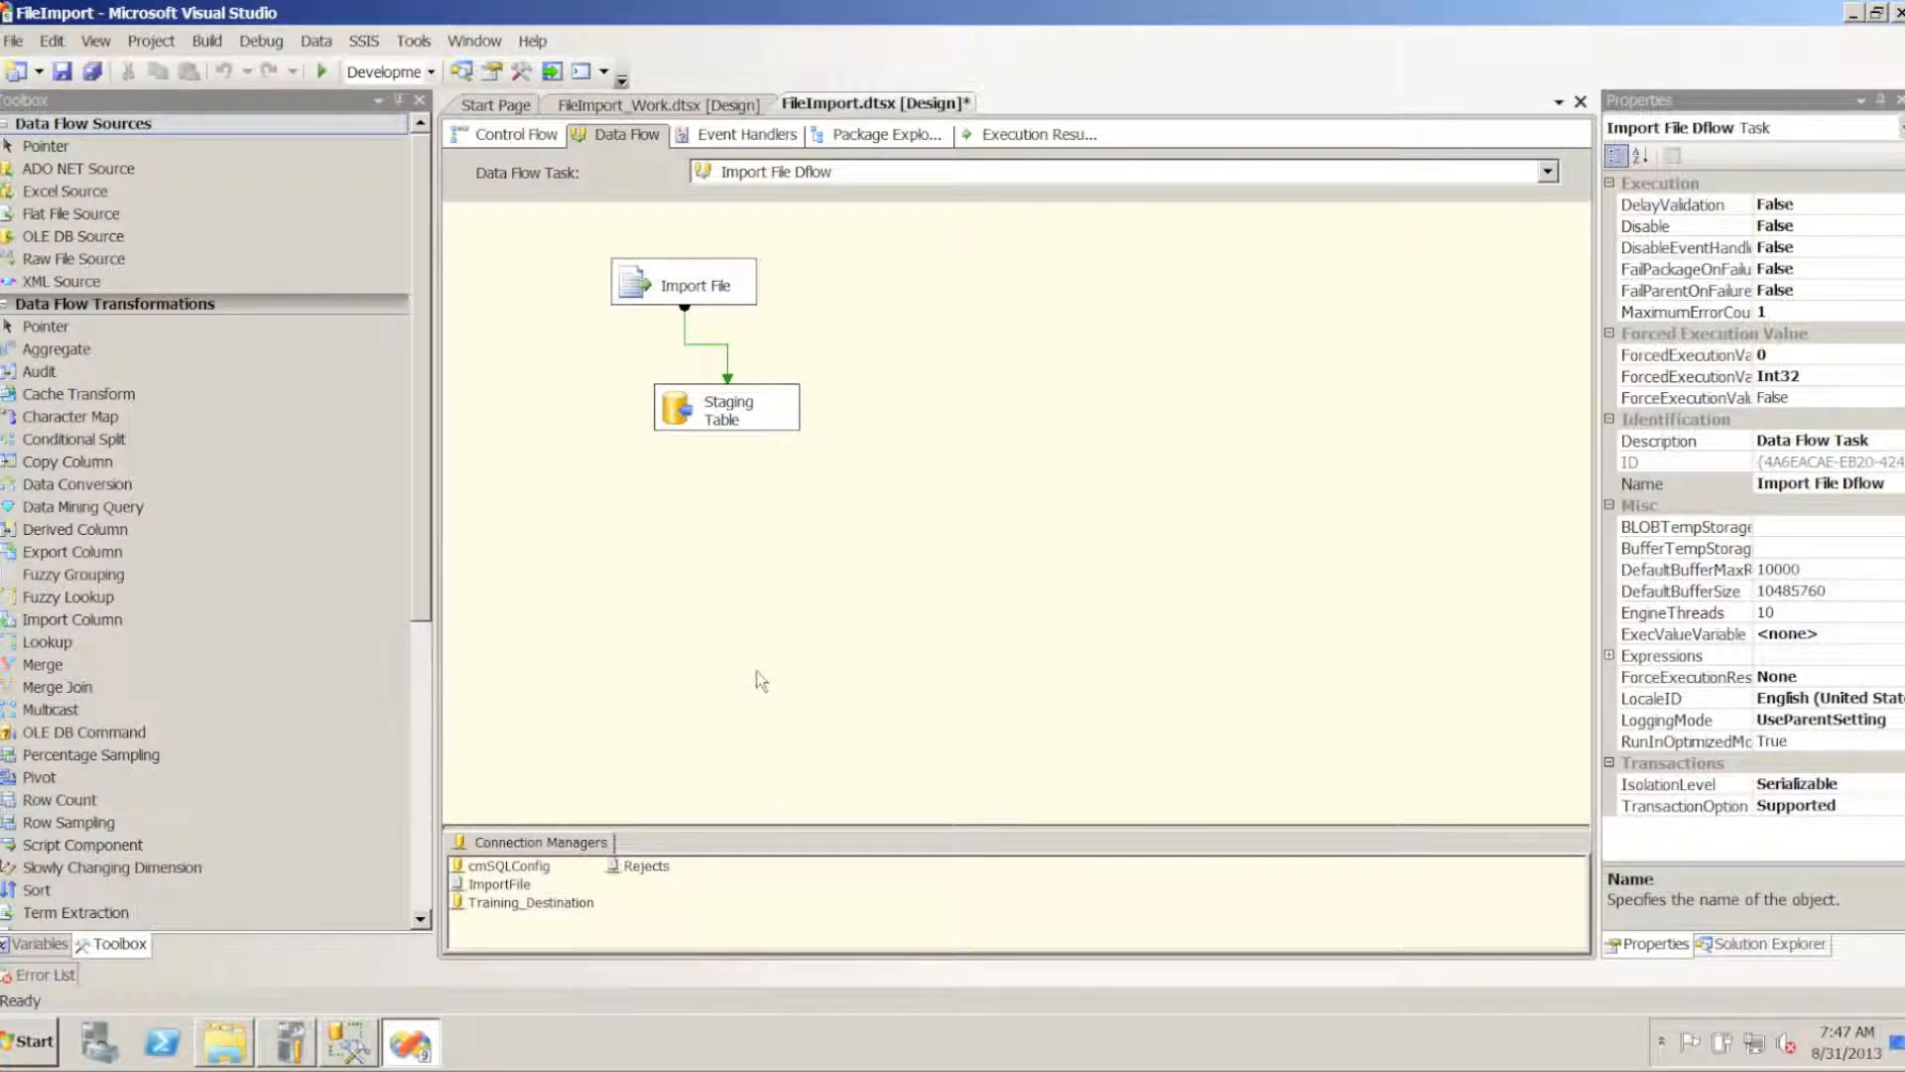
- Open the error output settings of the Import File source
click(636, 290)
double_click(636, 291)
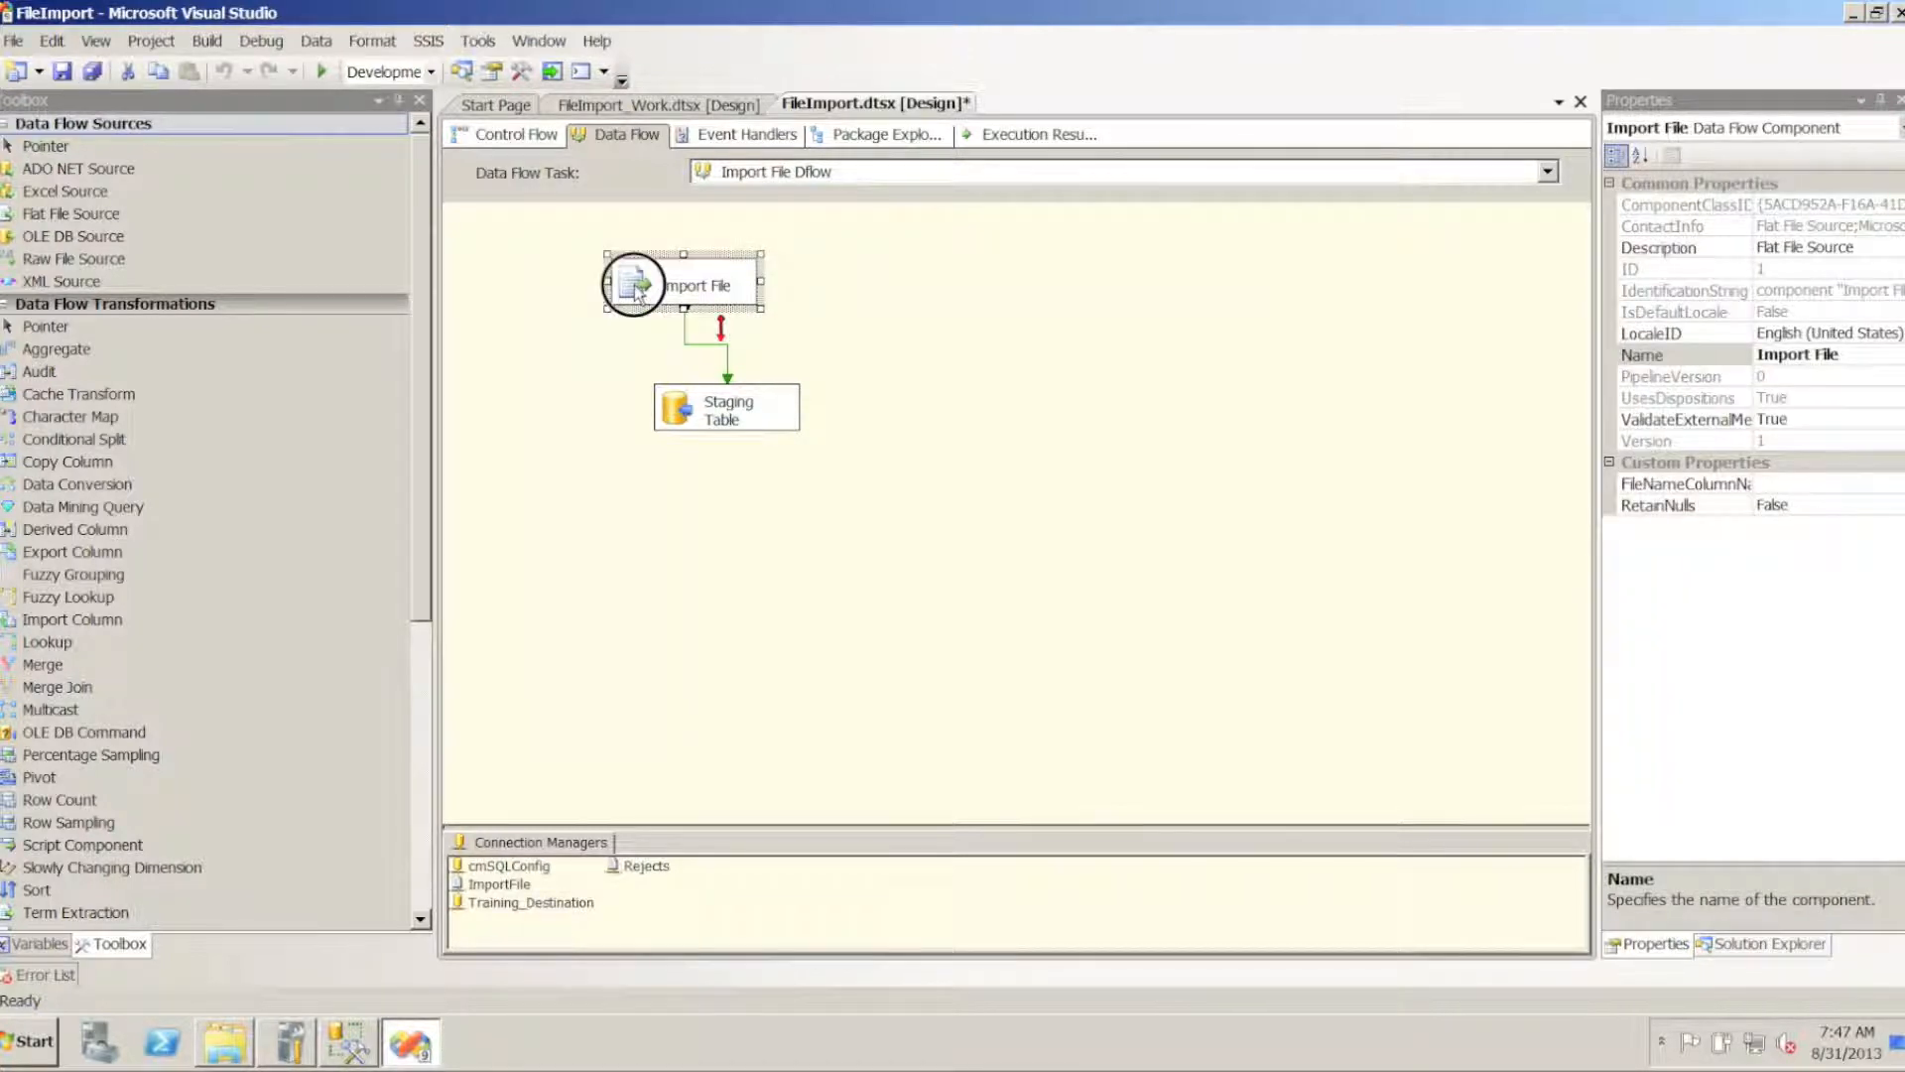
click(552, 271)
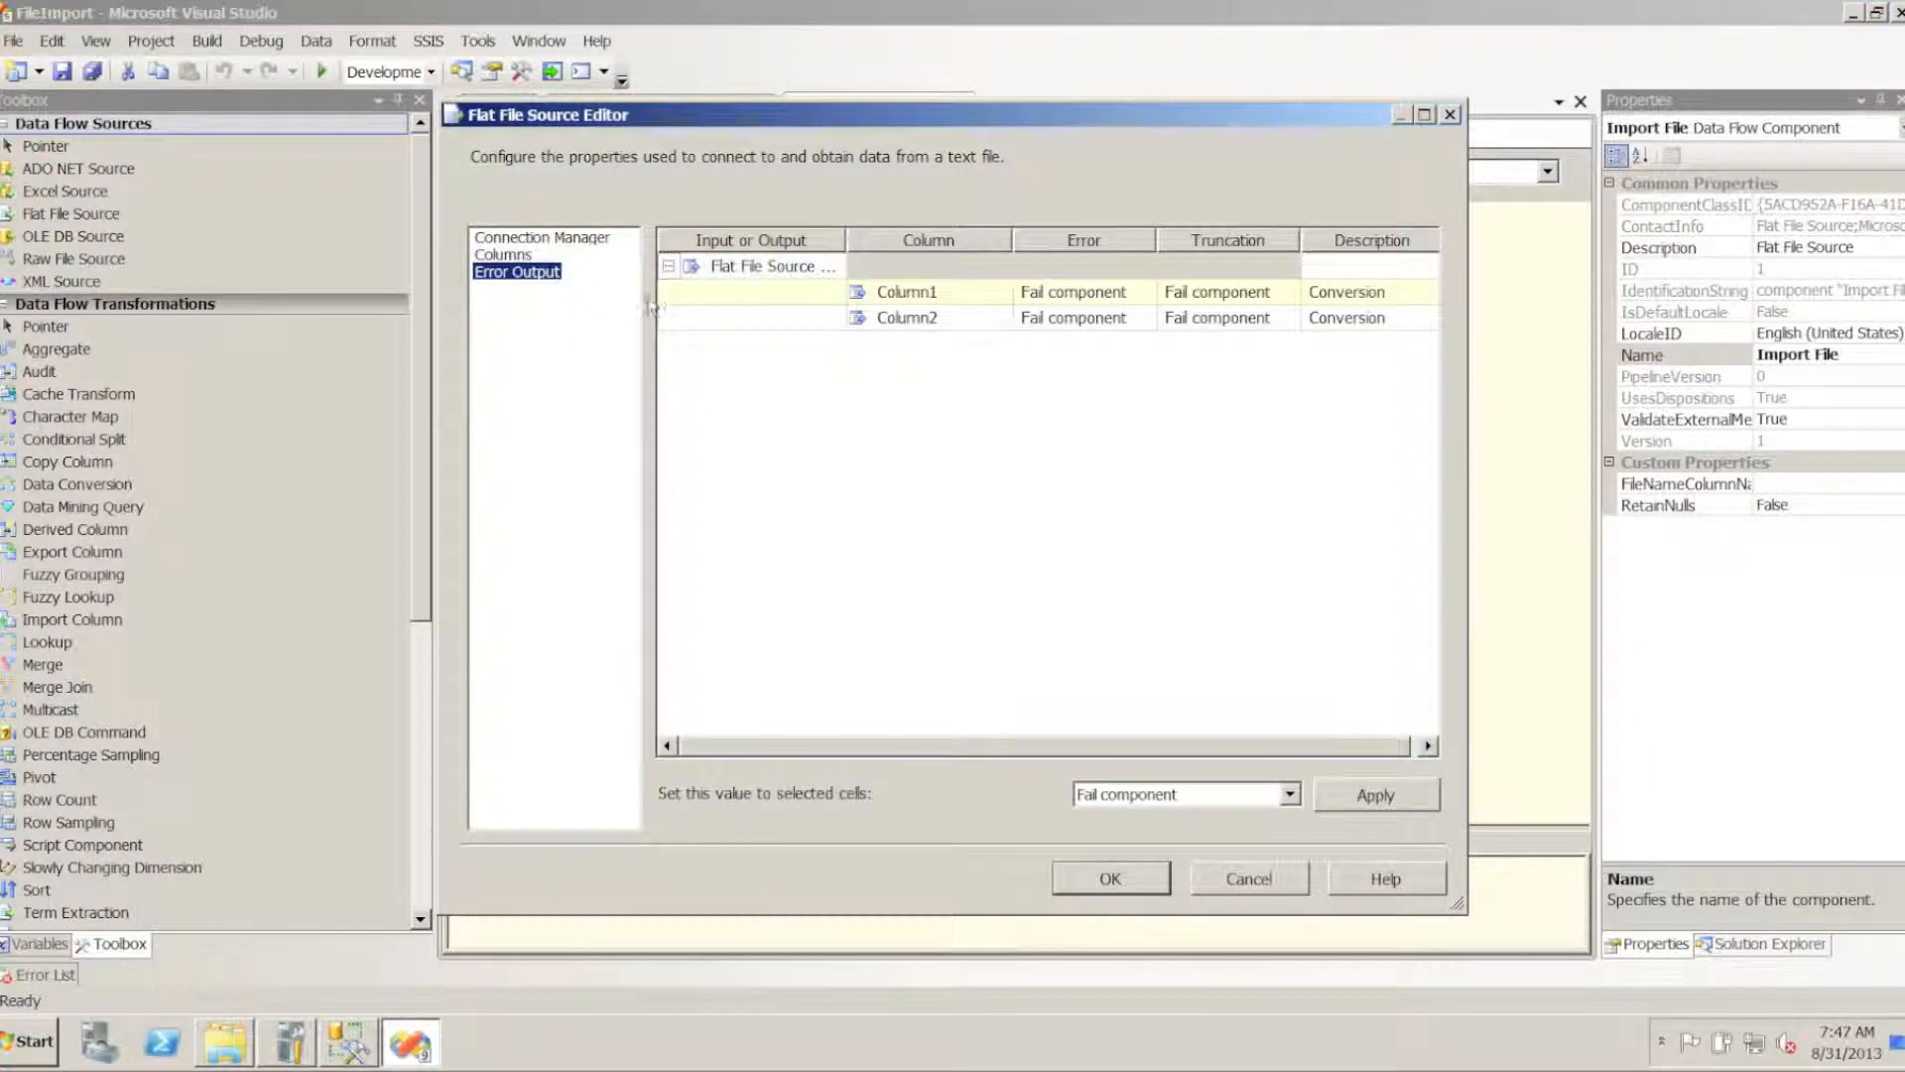
- Examine the handling options offered for Column1's error and truncation settings without changing them
click(1093, 296)
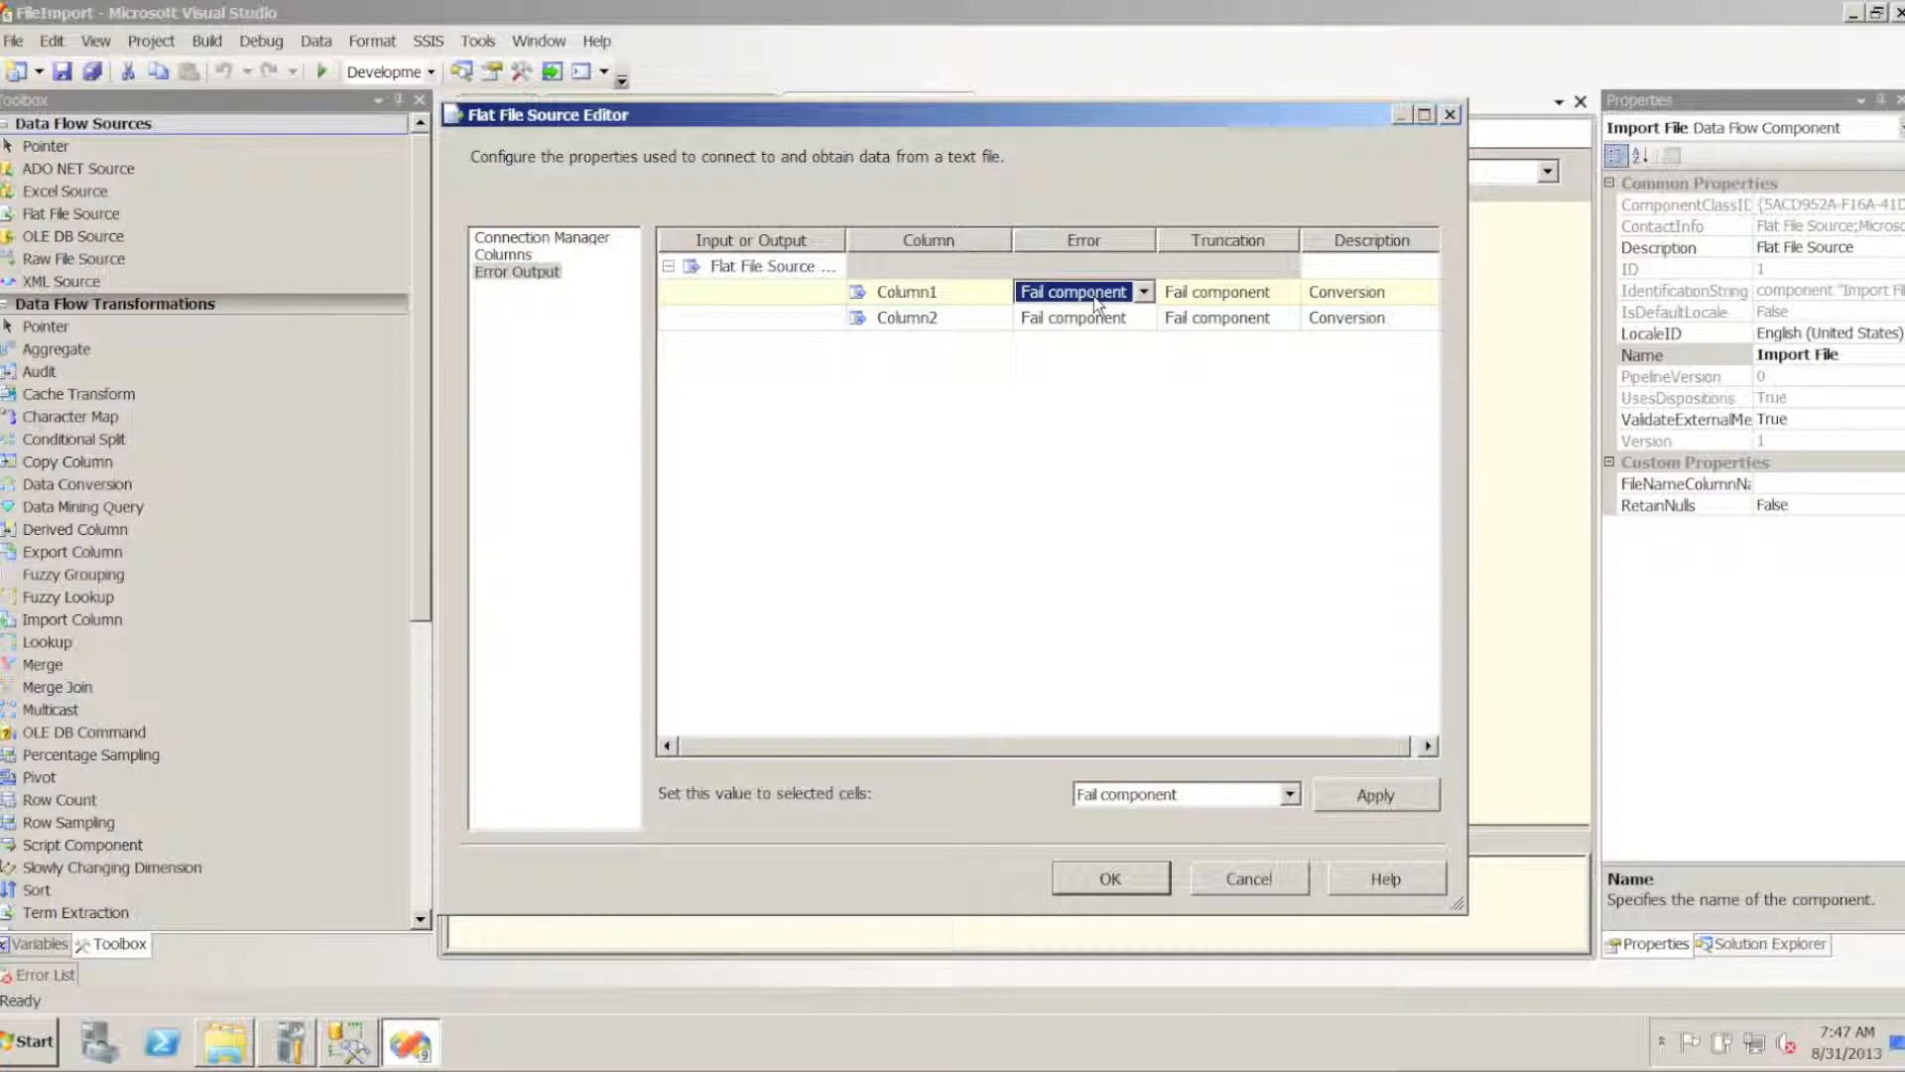
click(1145, 294)
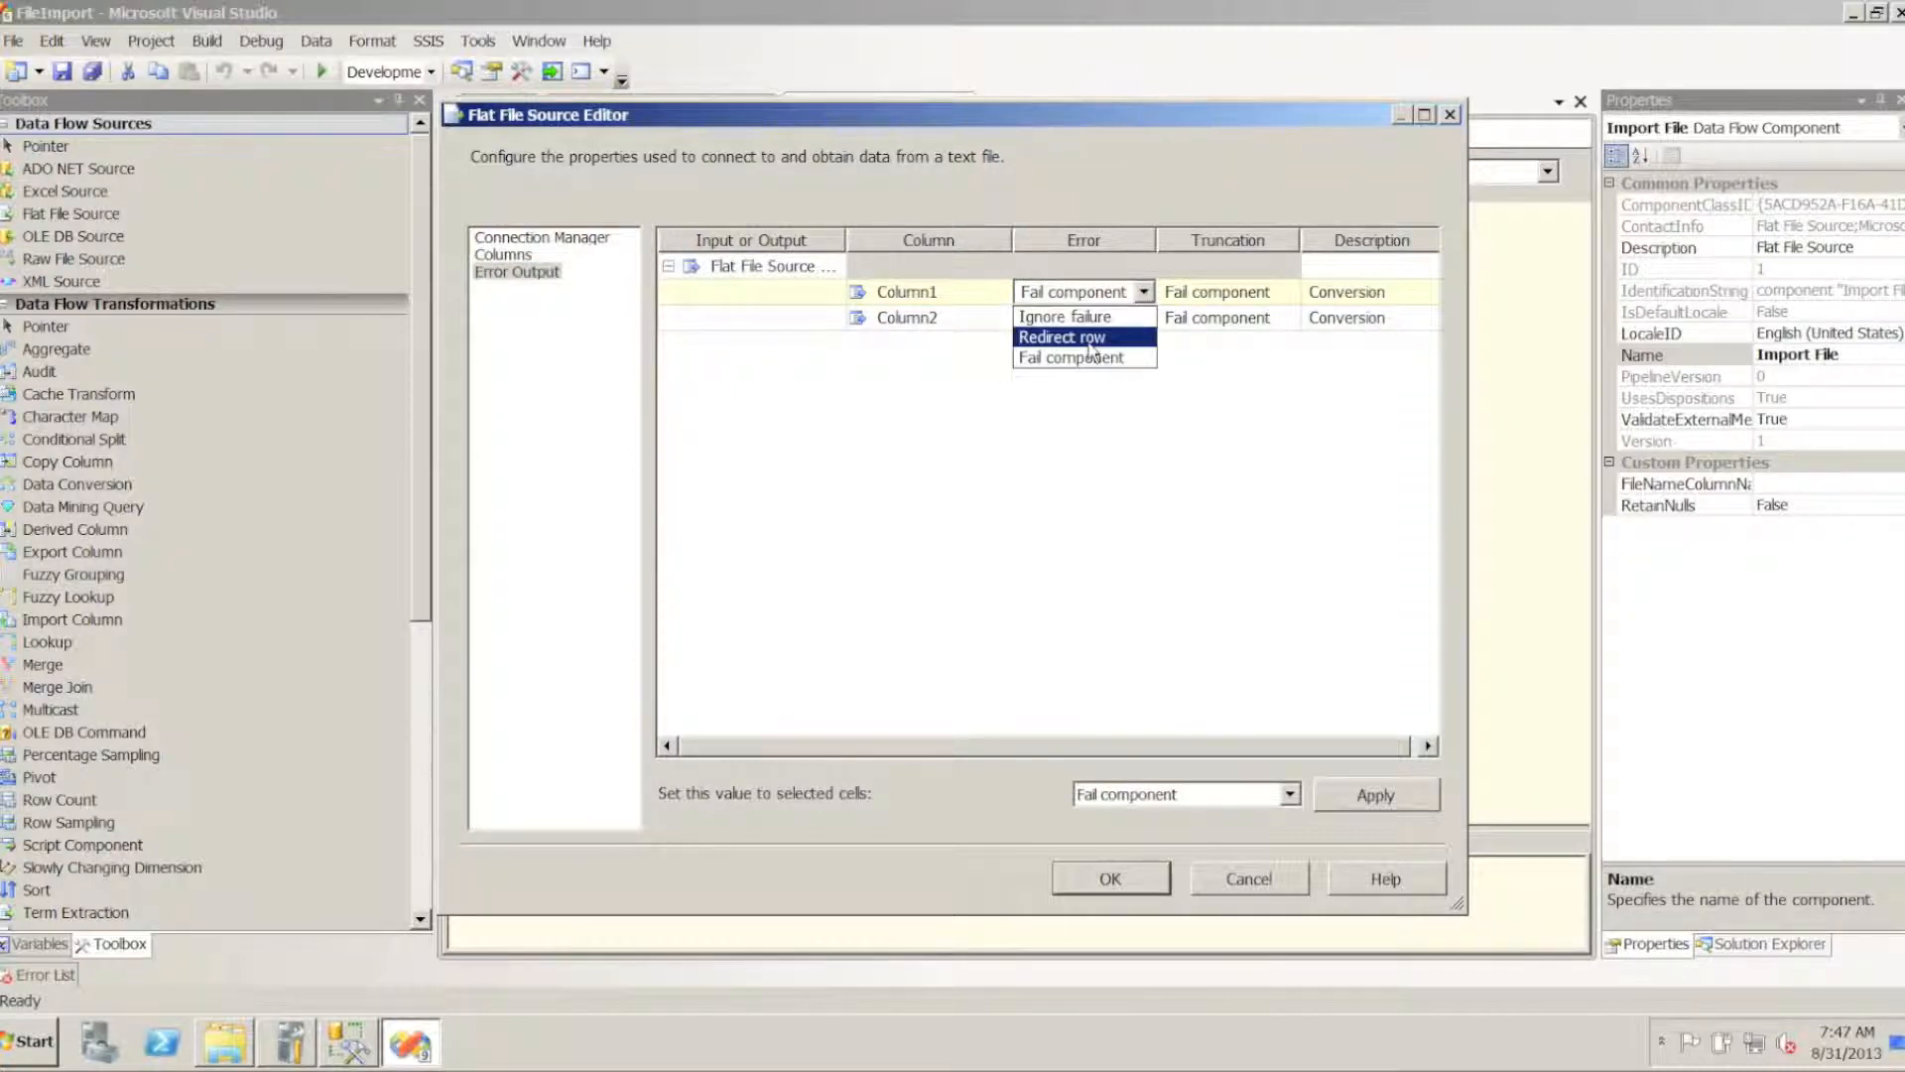
click(1210, 306)
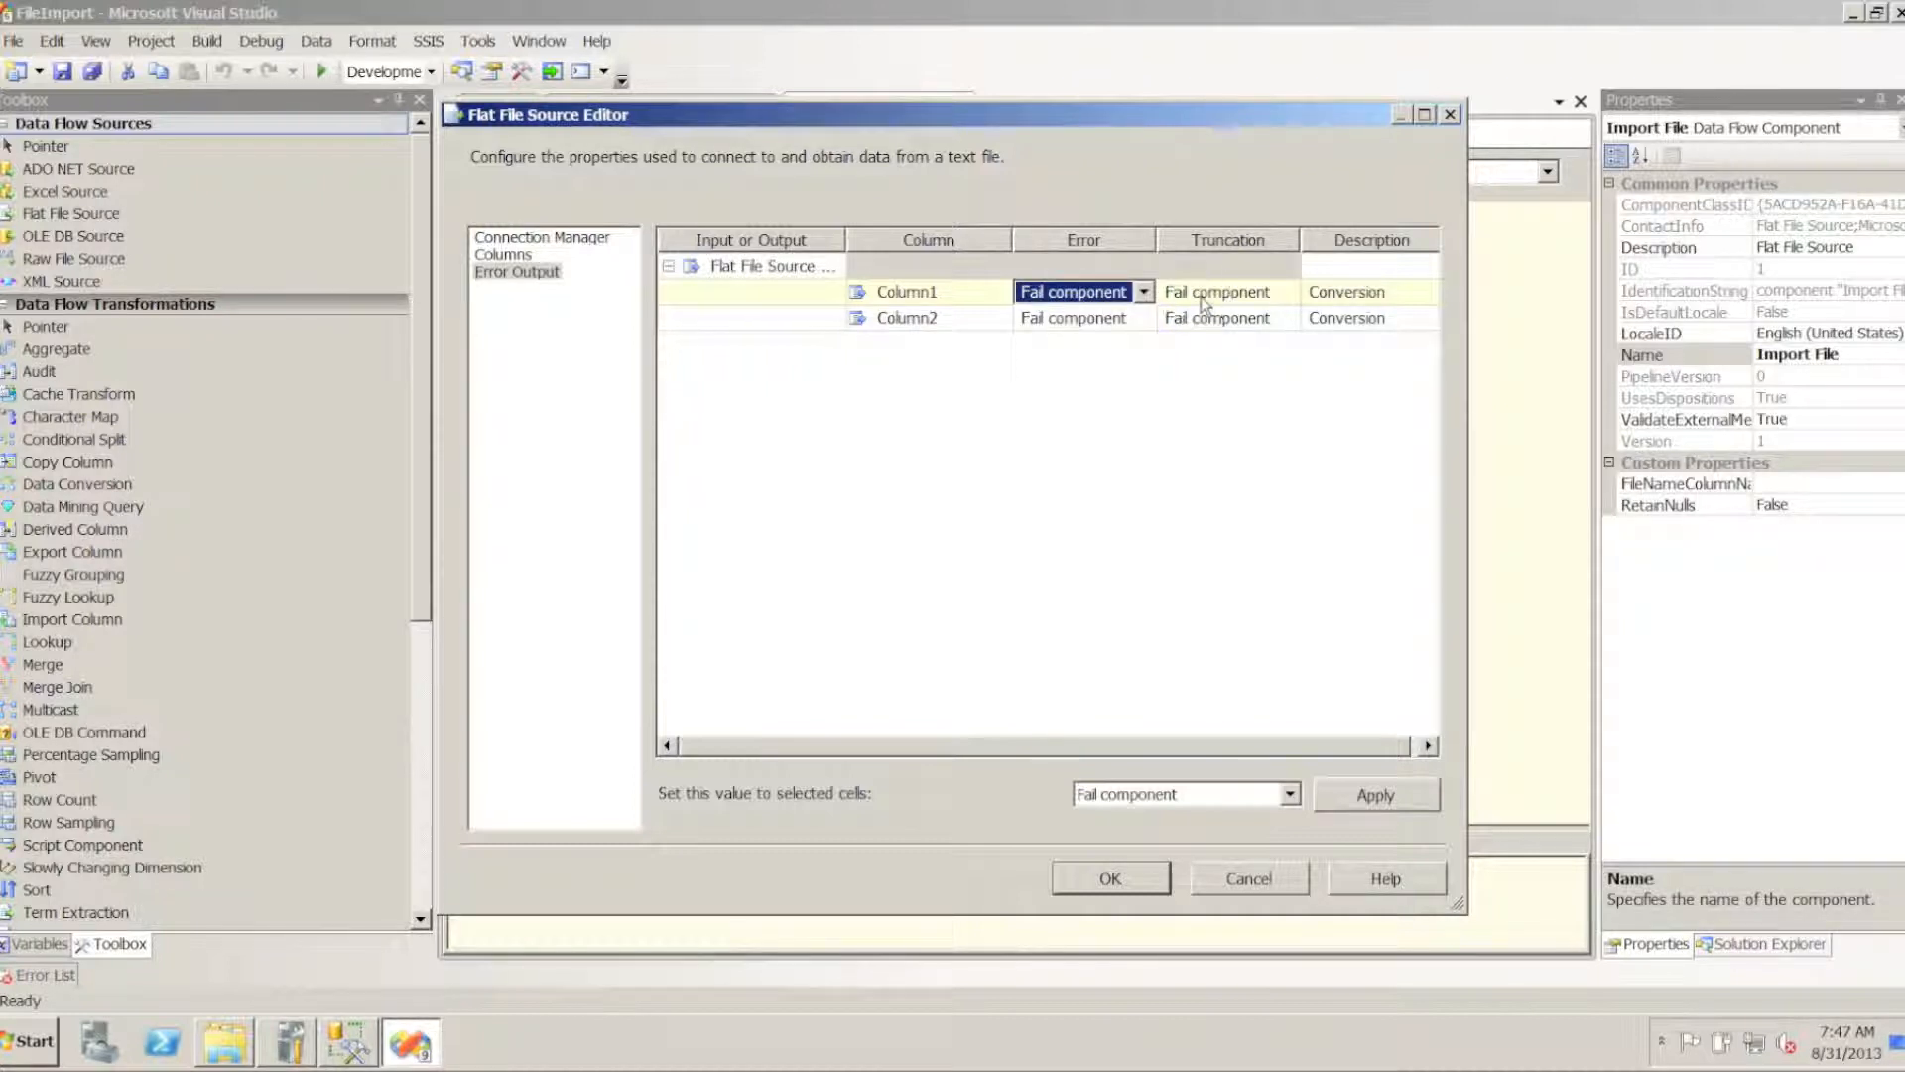
click(1270, 298)
click(1287, 292)
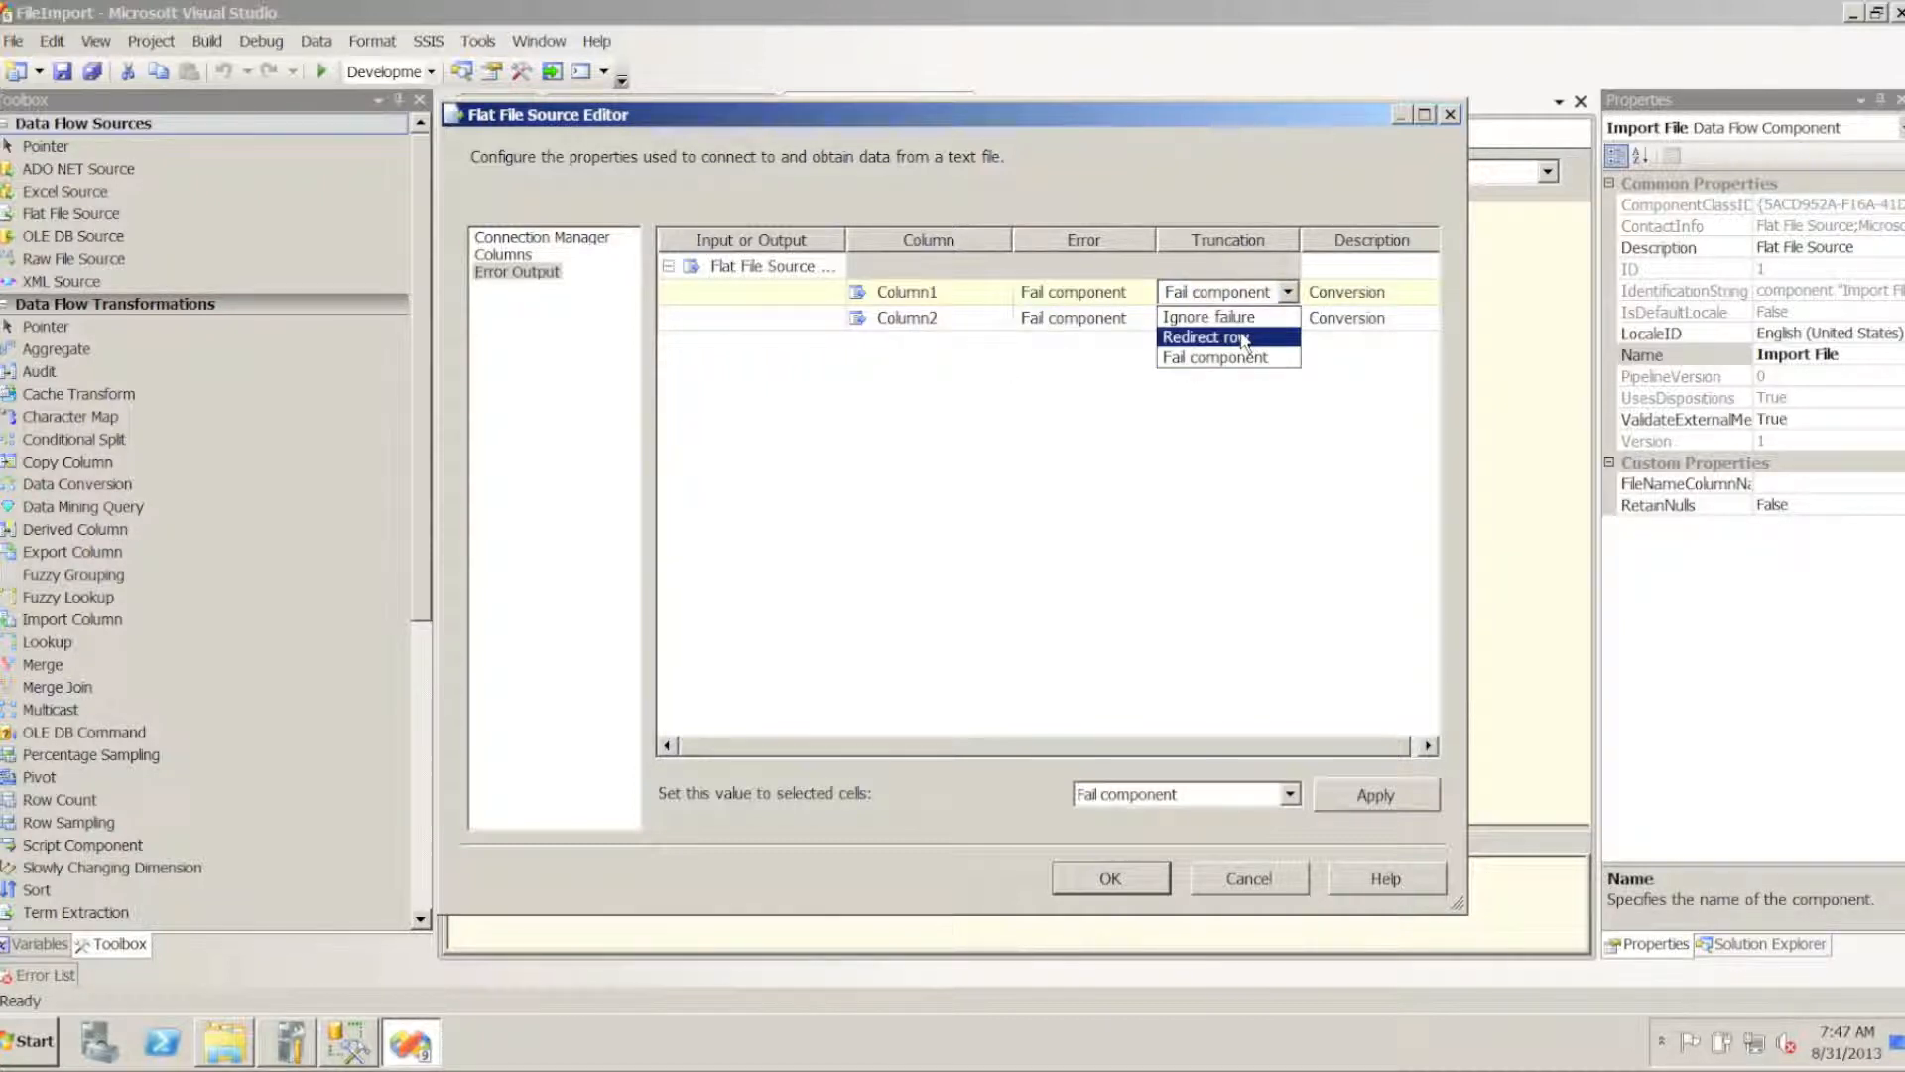
click(1091, 422)
- Set error and truncation handling for both Column1 and Column2 to Redirect row and save the source settings
click(1062, 297)
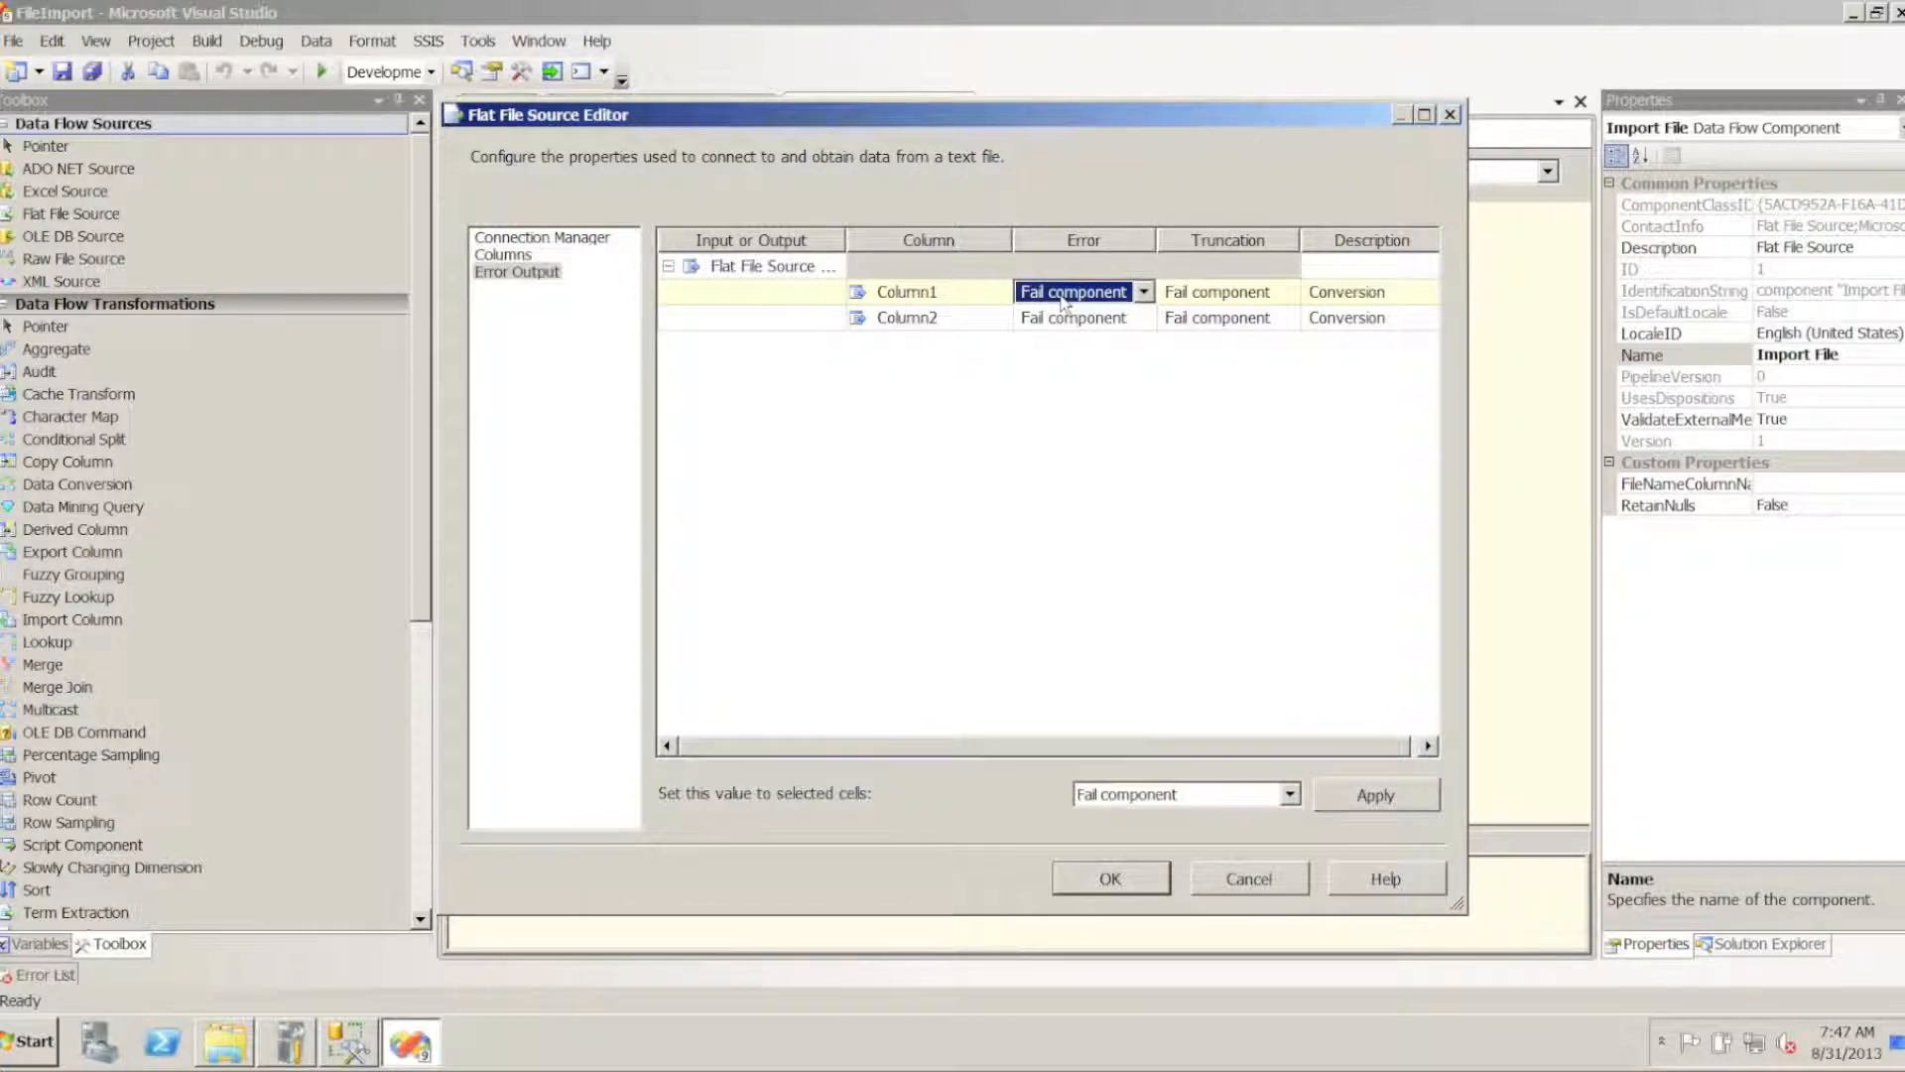
drag(1094, 309, 1212, 333)
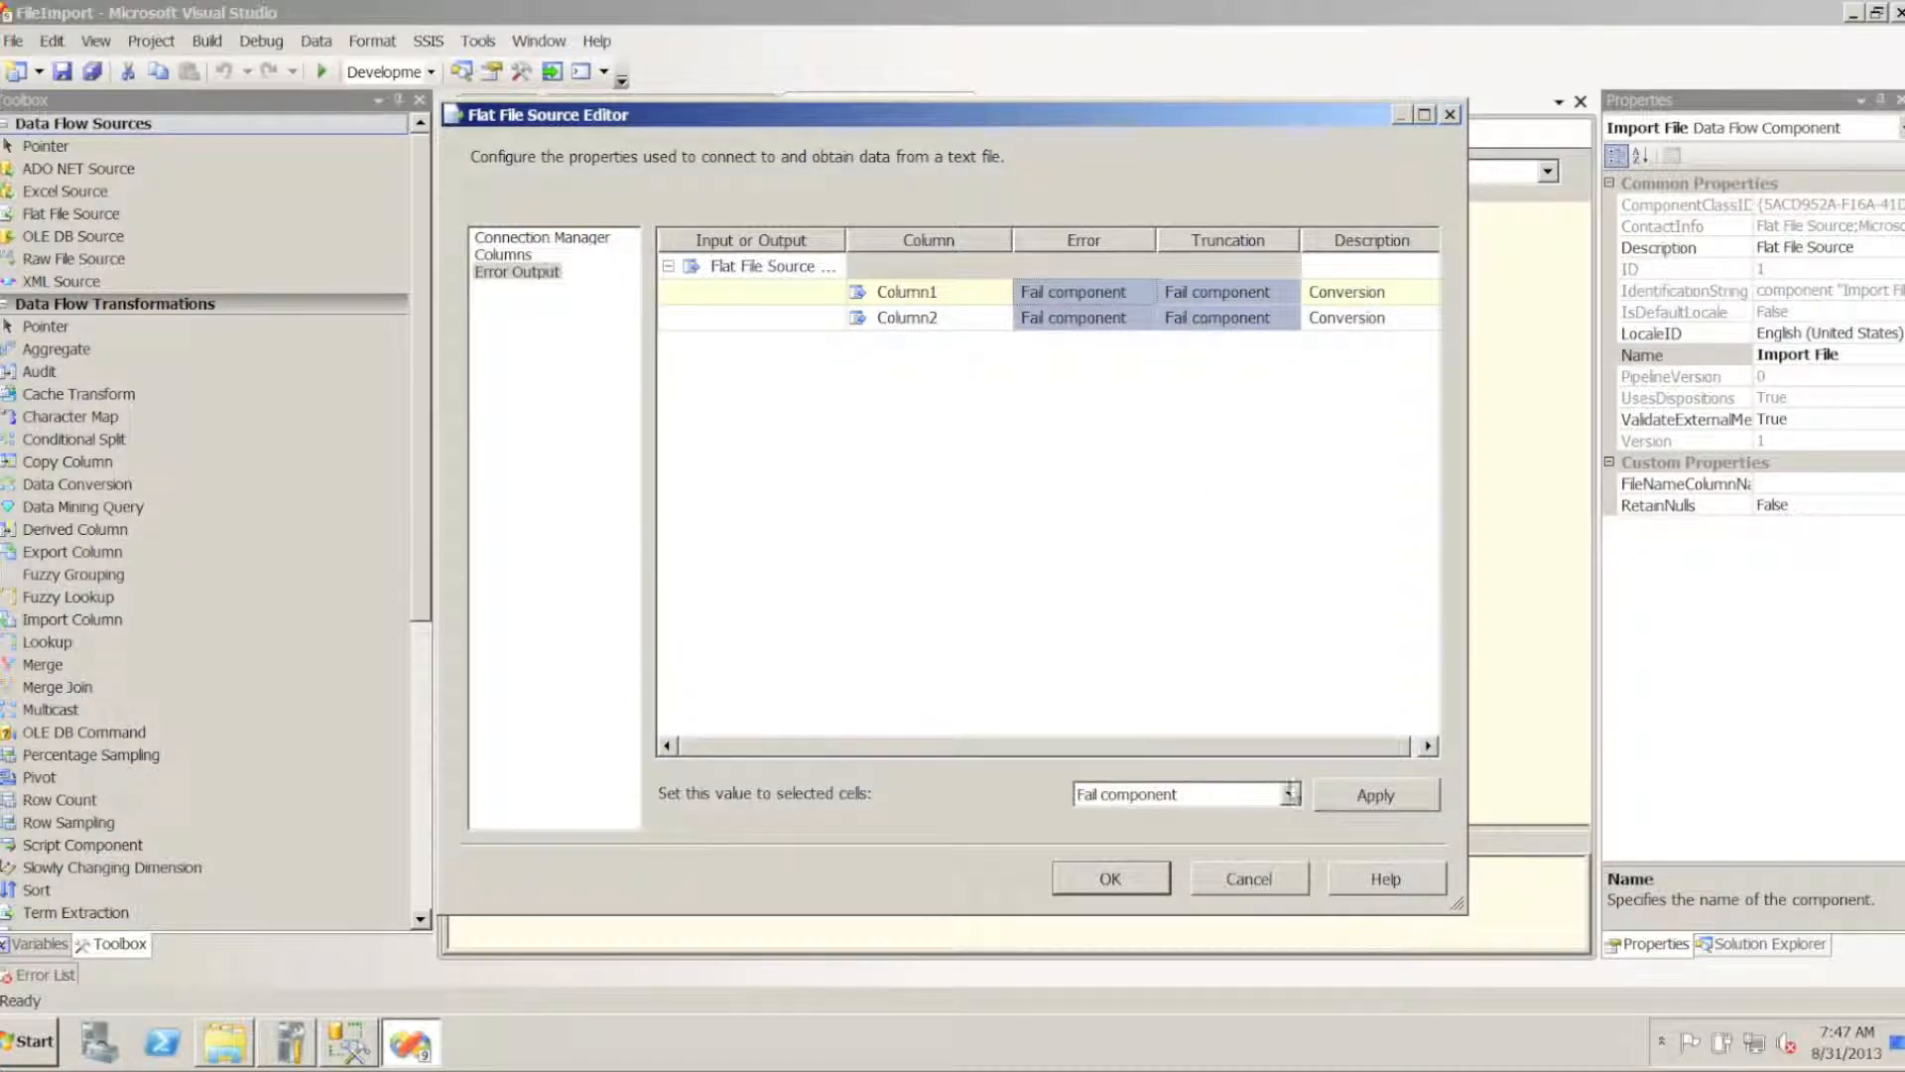
click(1290, 794)
click(1148, 858)
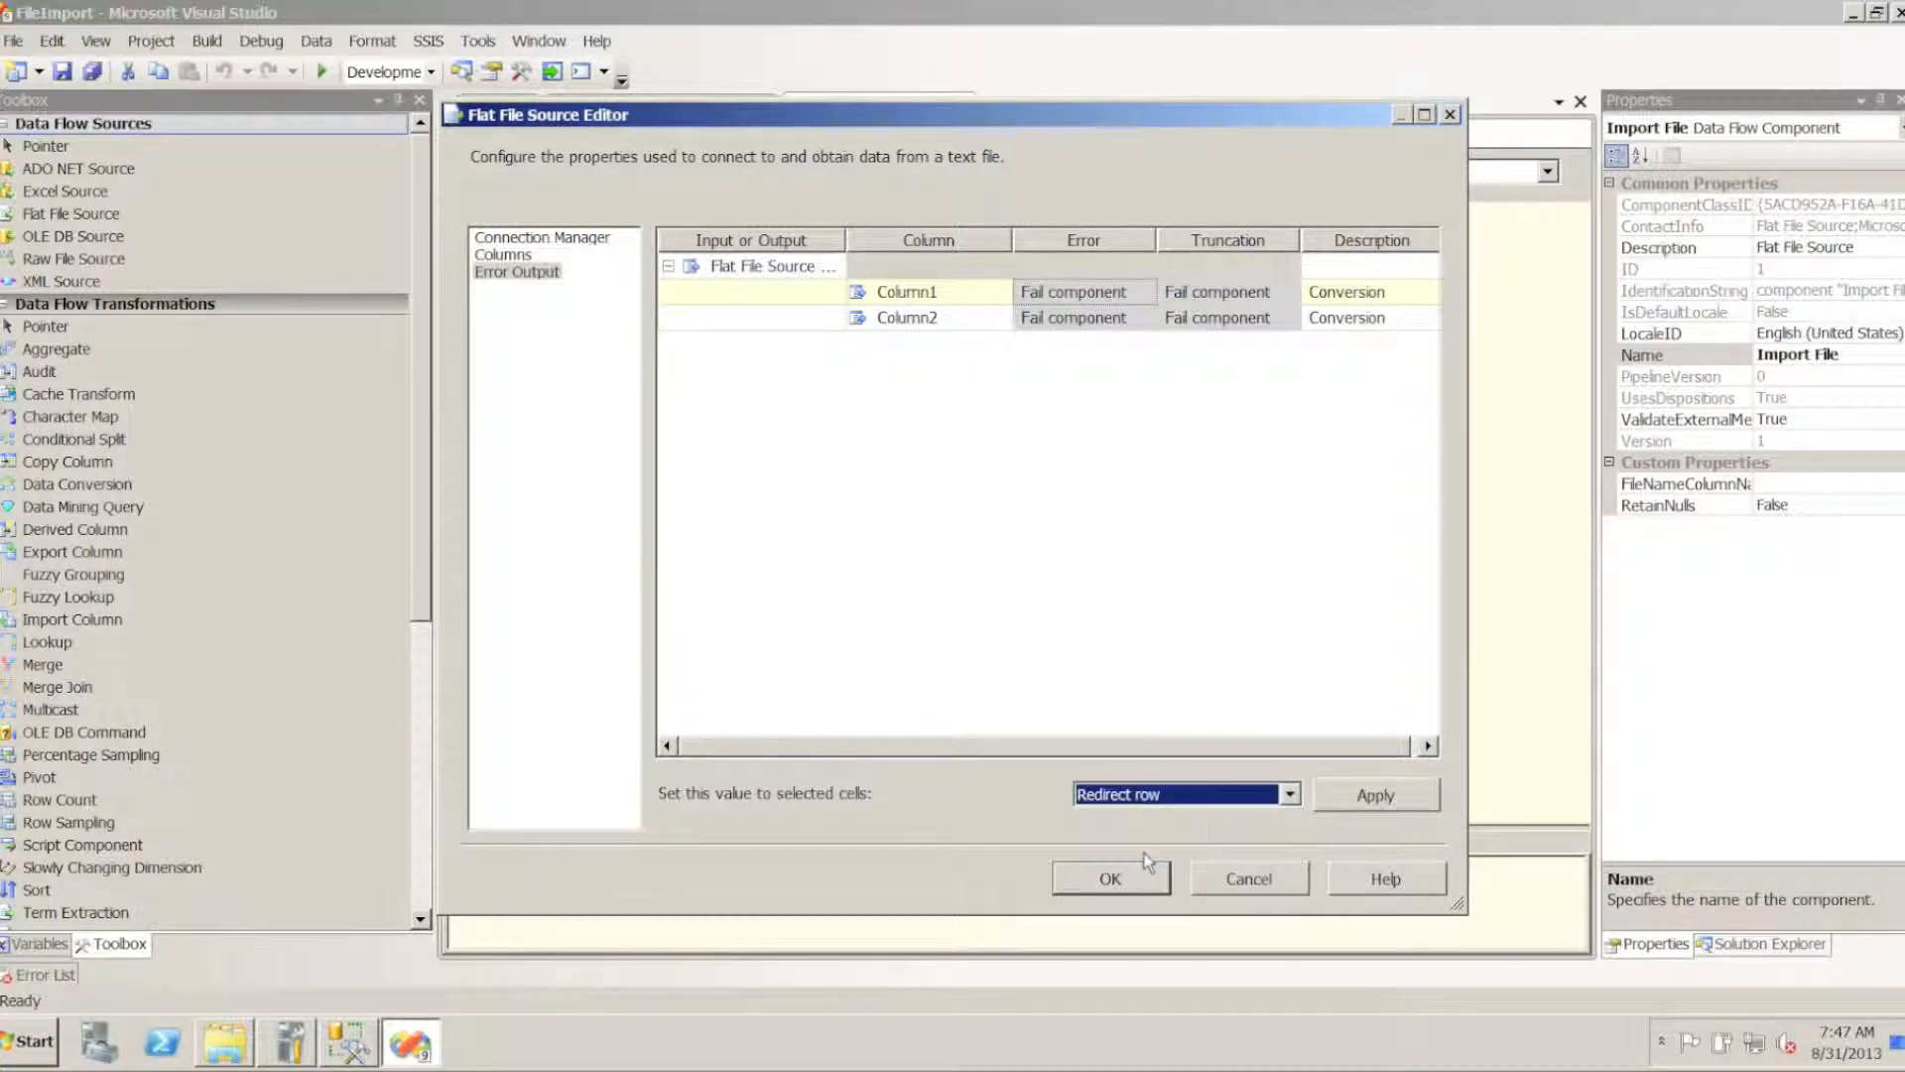
click(1369, 800)
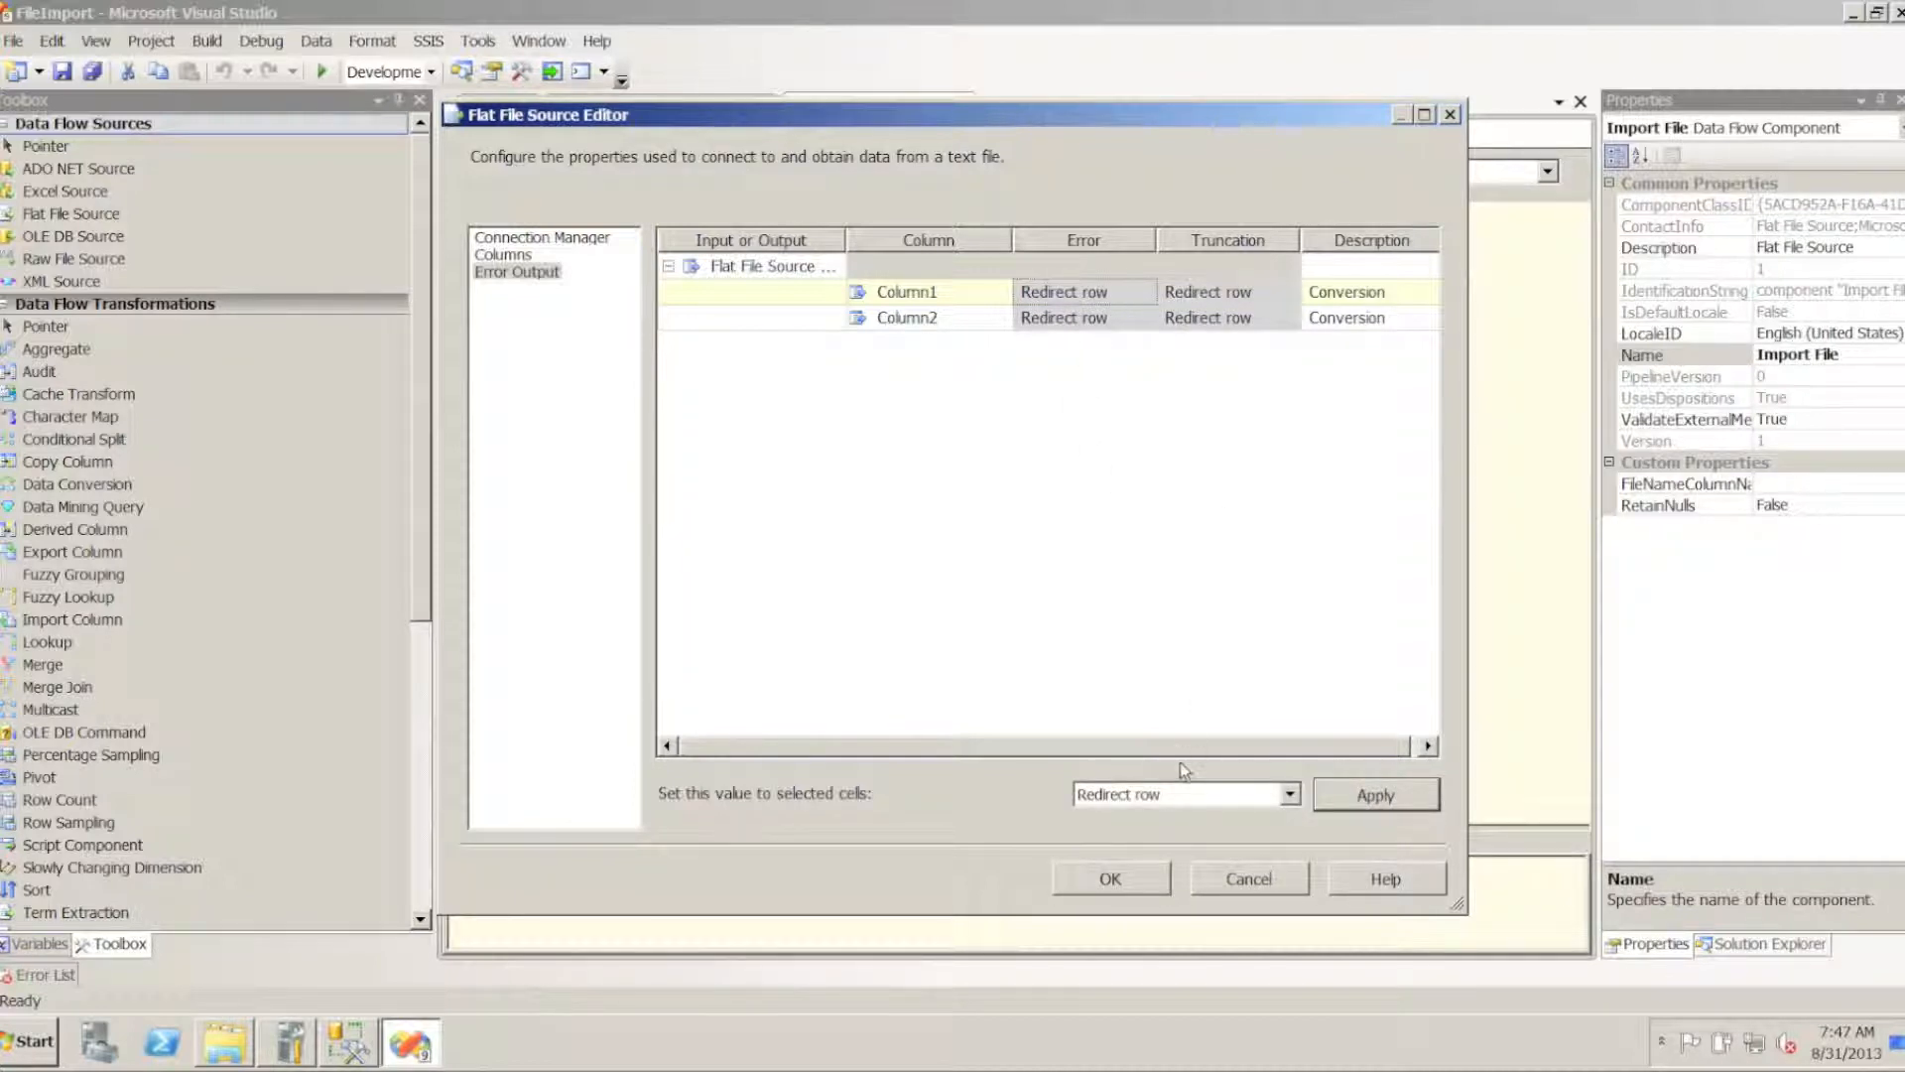
click(1110, 877)
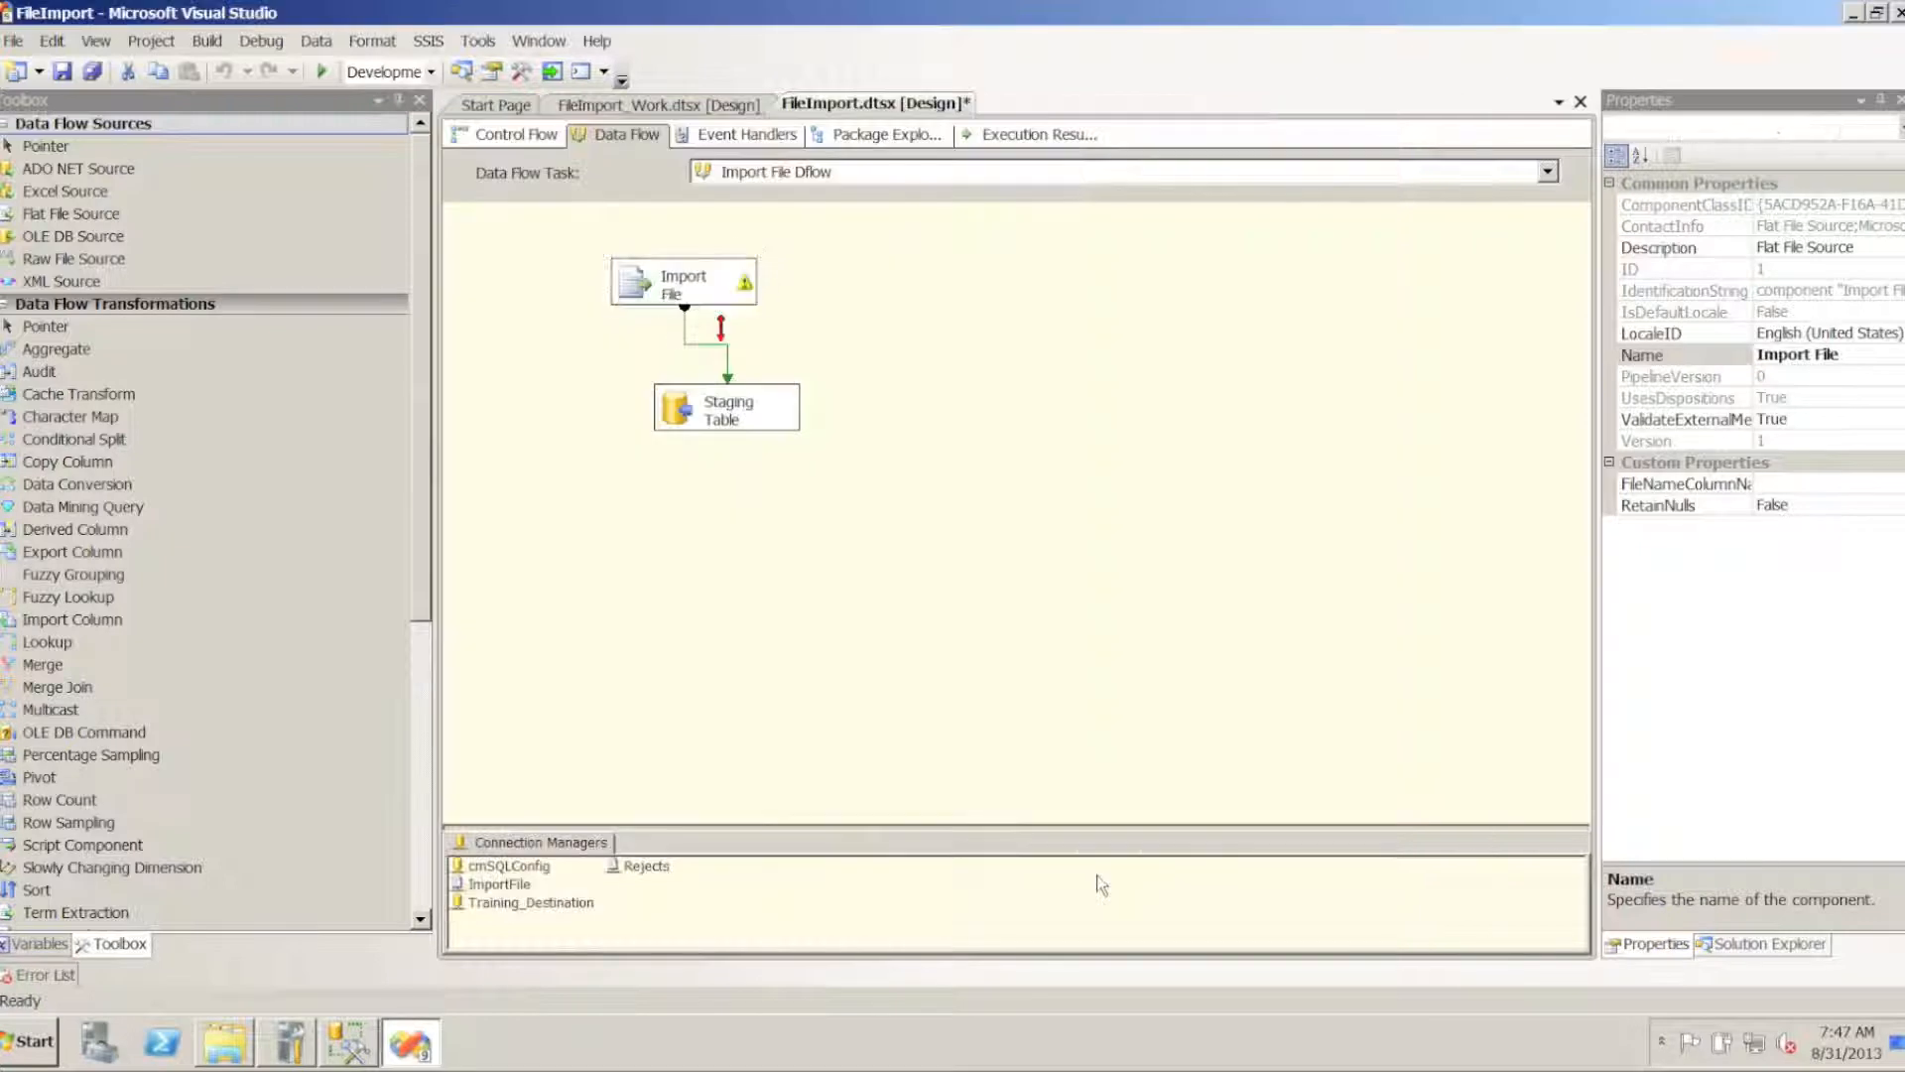
- Add a Flat File Destination to the data flow beside Import File and rename it Rejected Rows
mouse_move(751, 290)
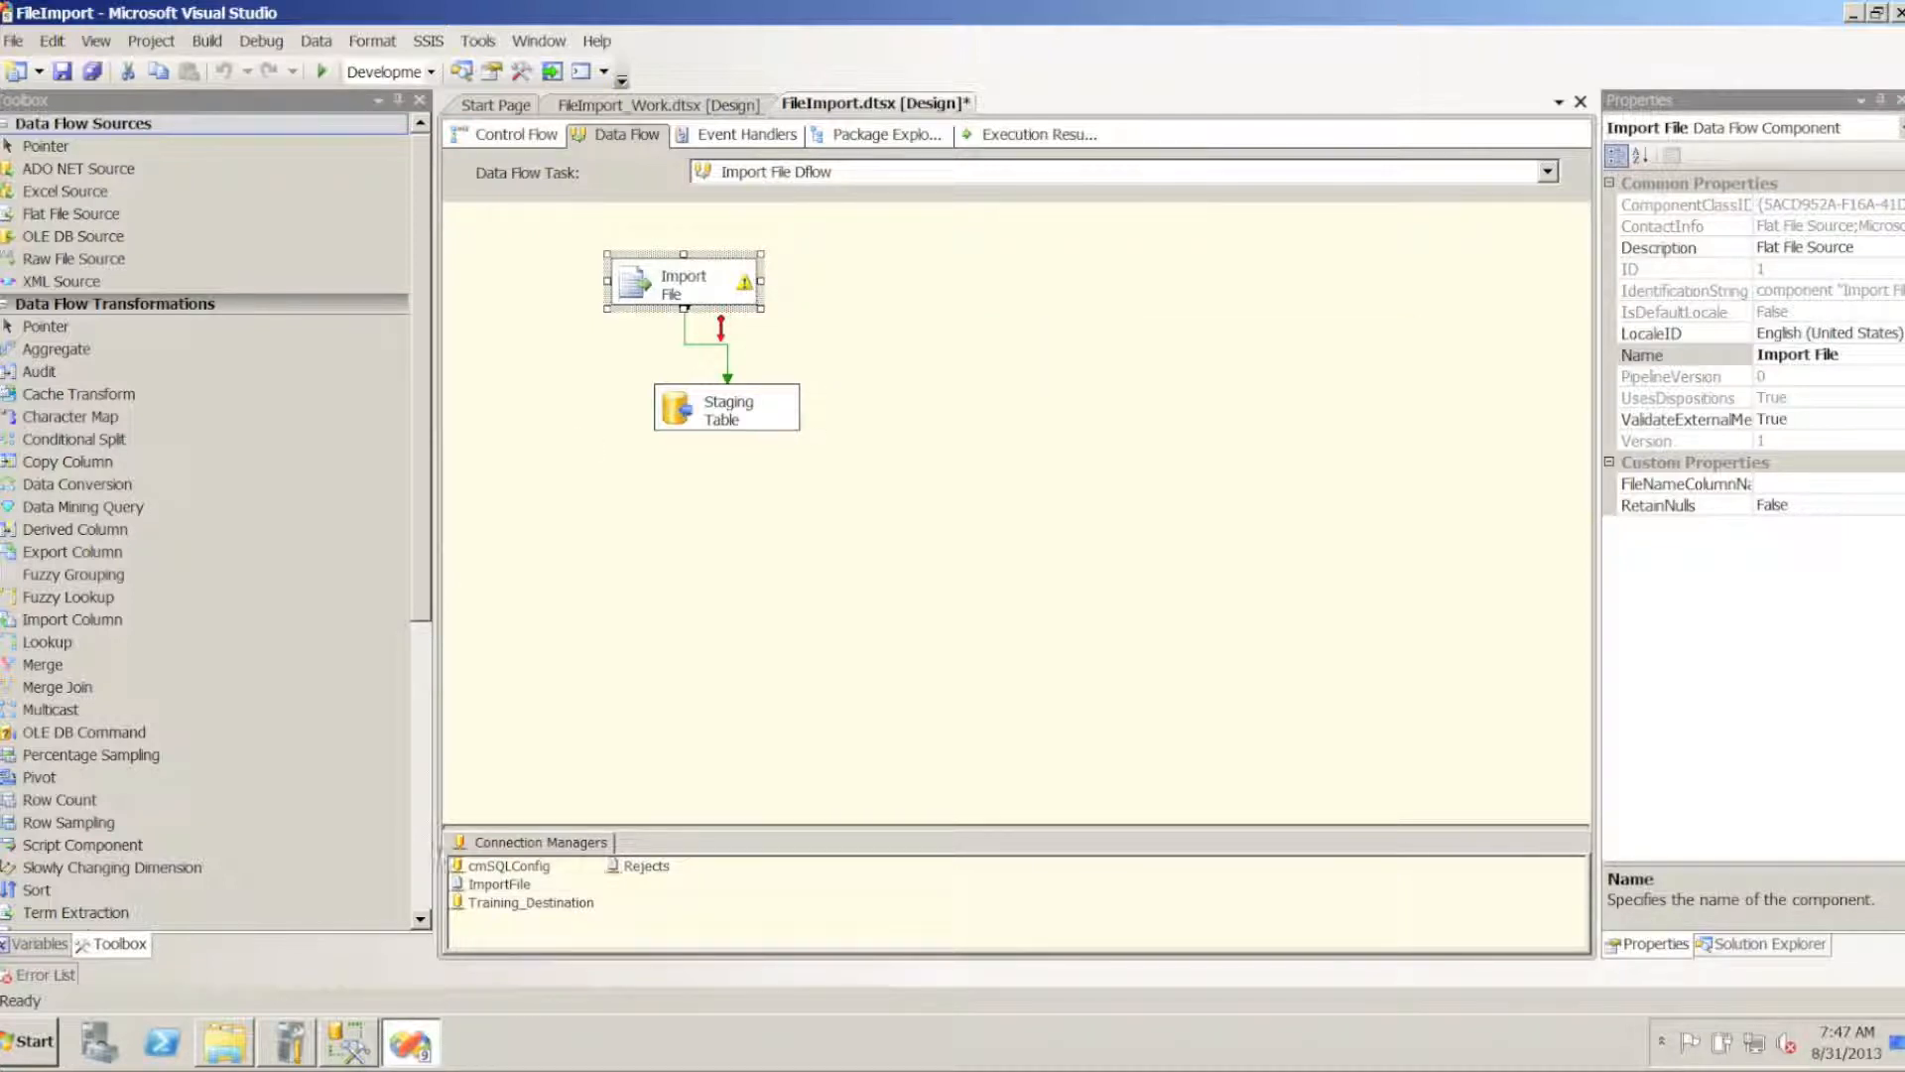
click(425, 849)
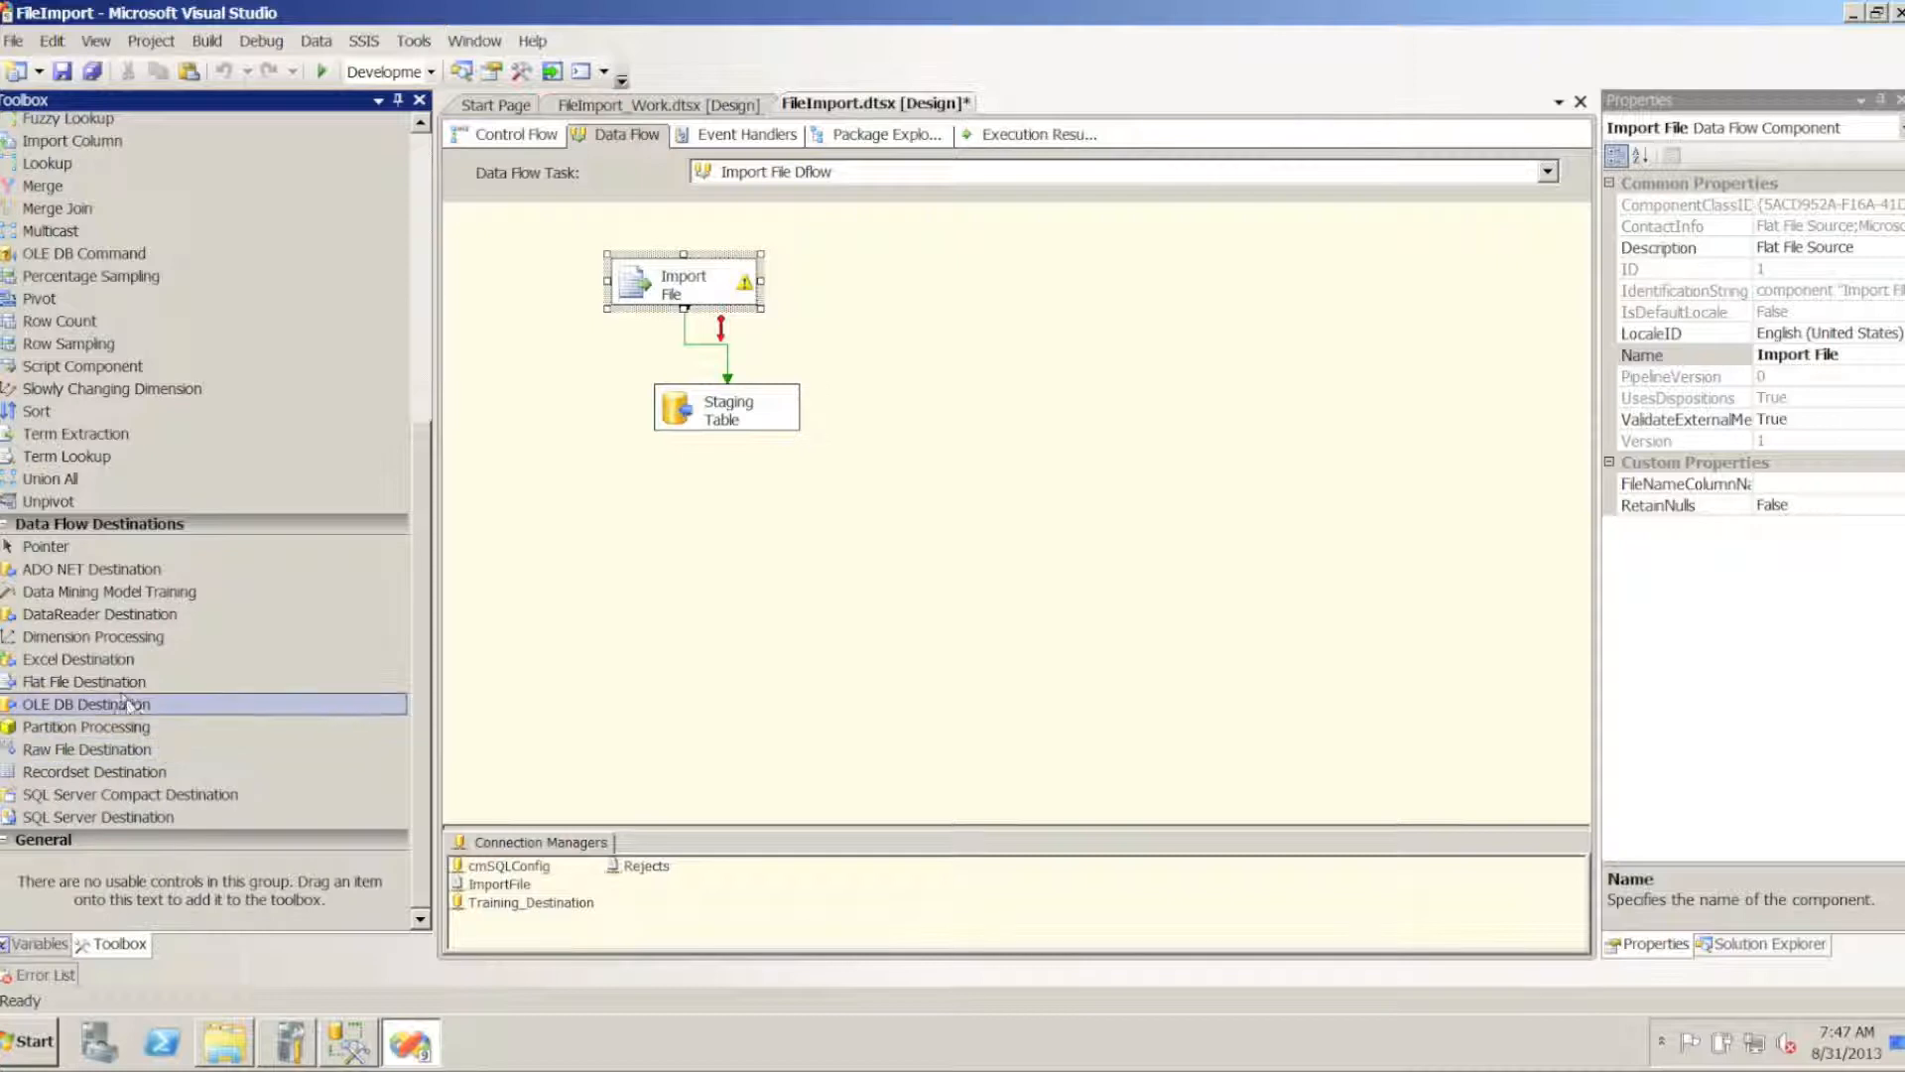
drag(109, 682, 1010, 375)
click(1010, 374)
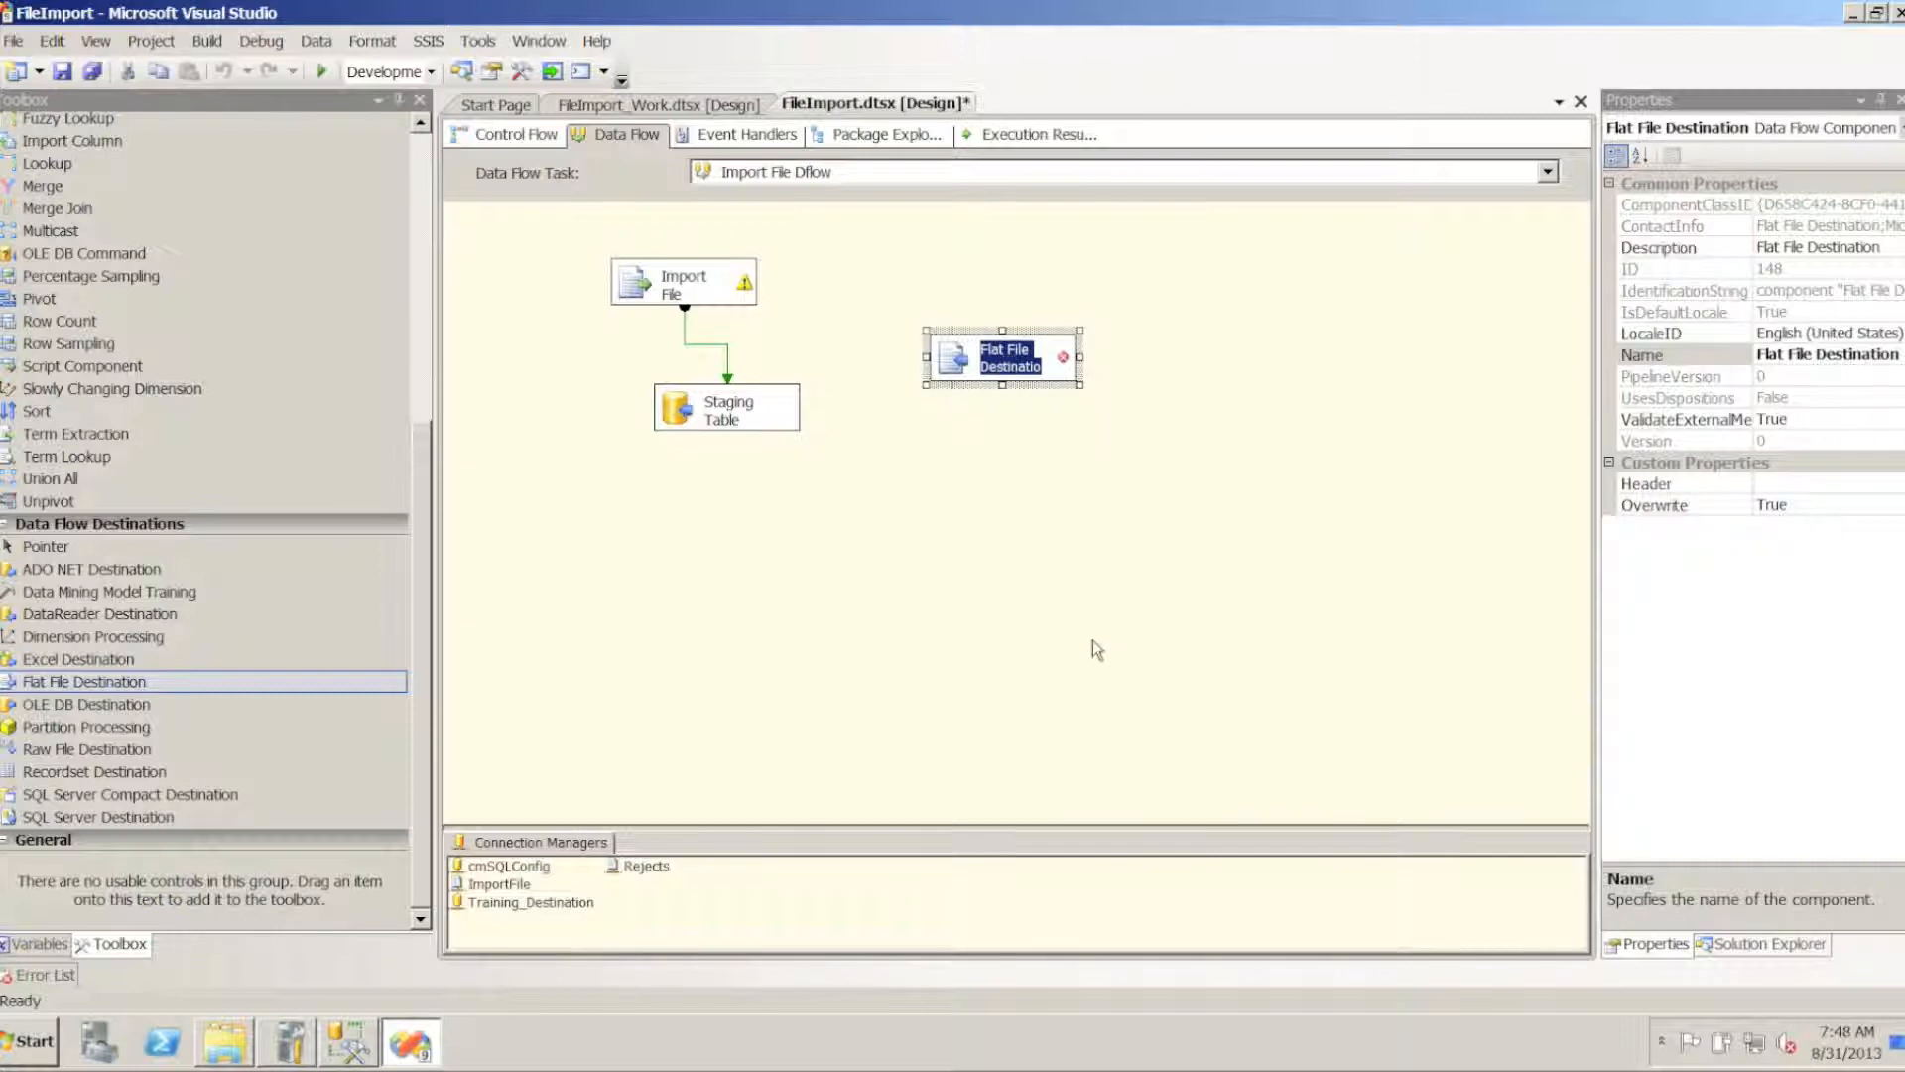
text(Reject)
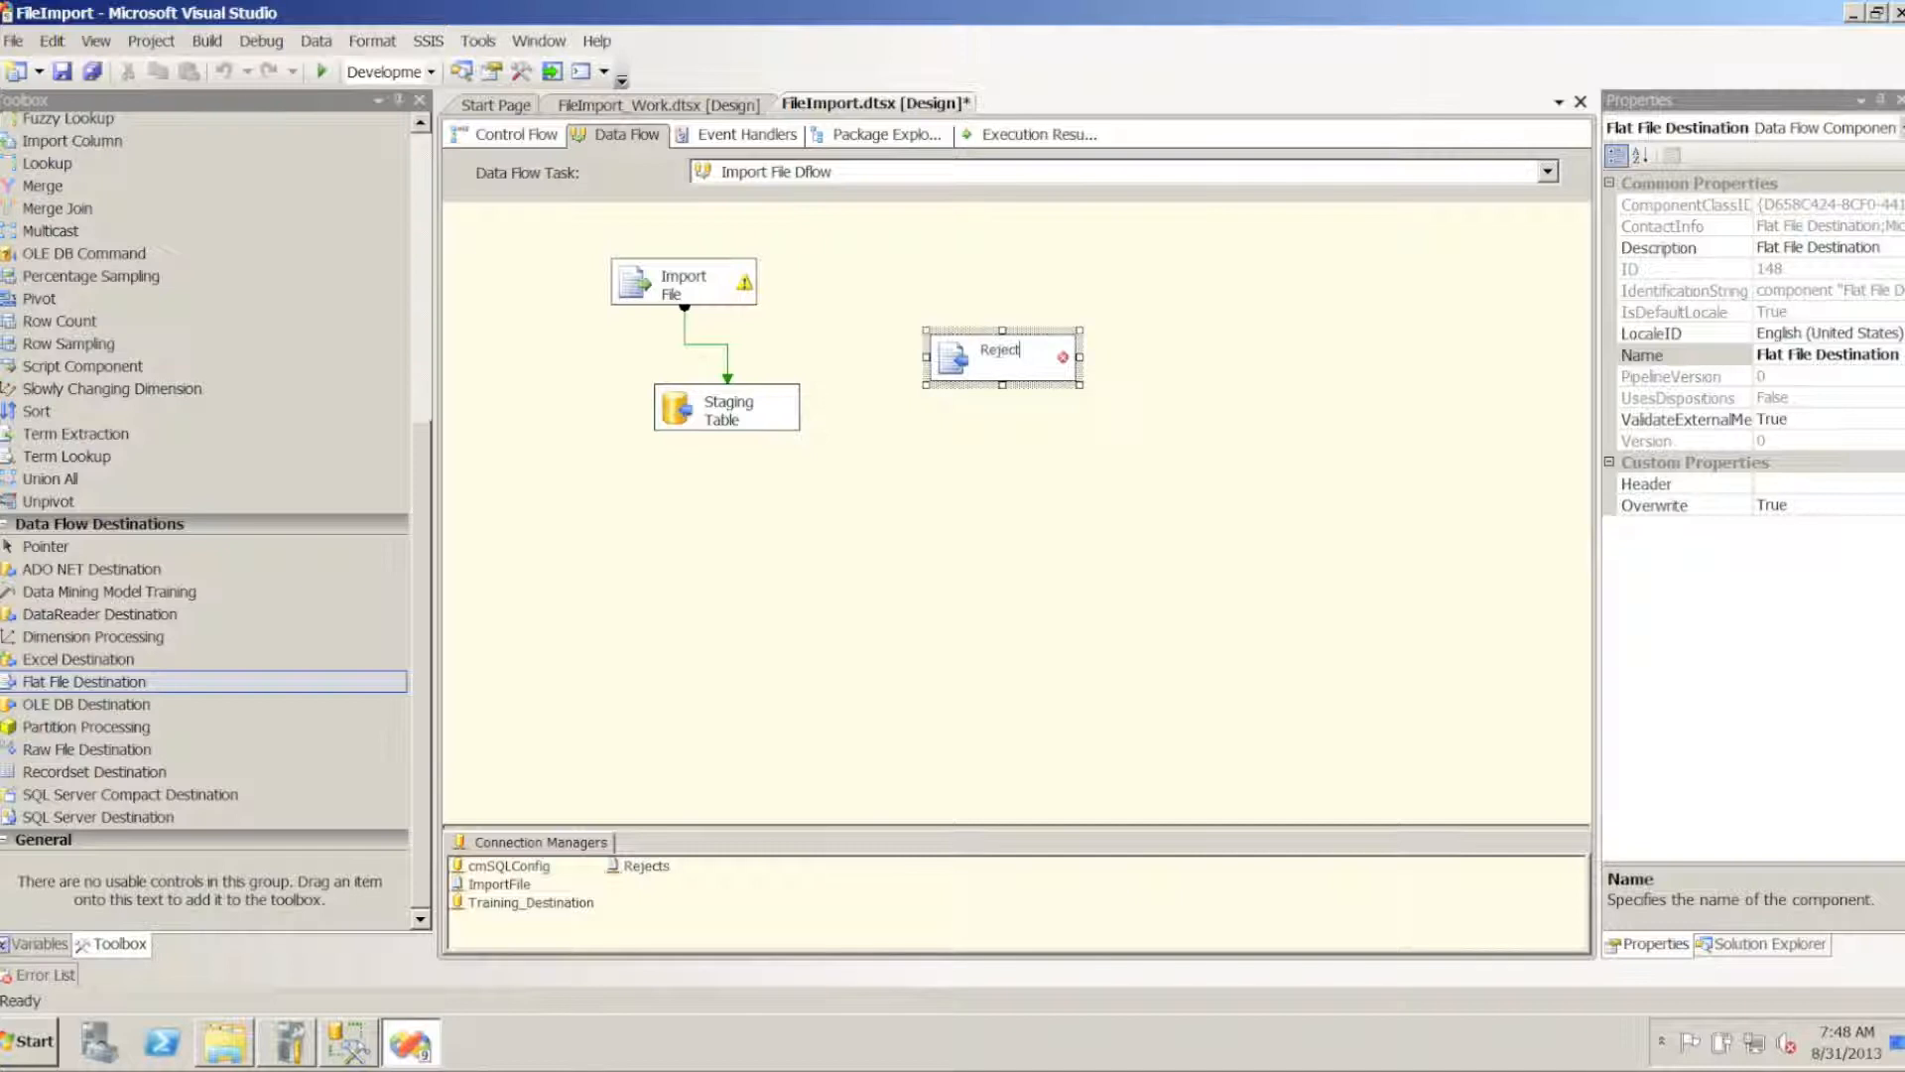
text(ed Rows)
click(982, 486)
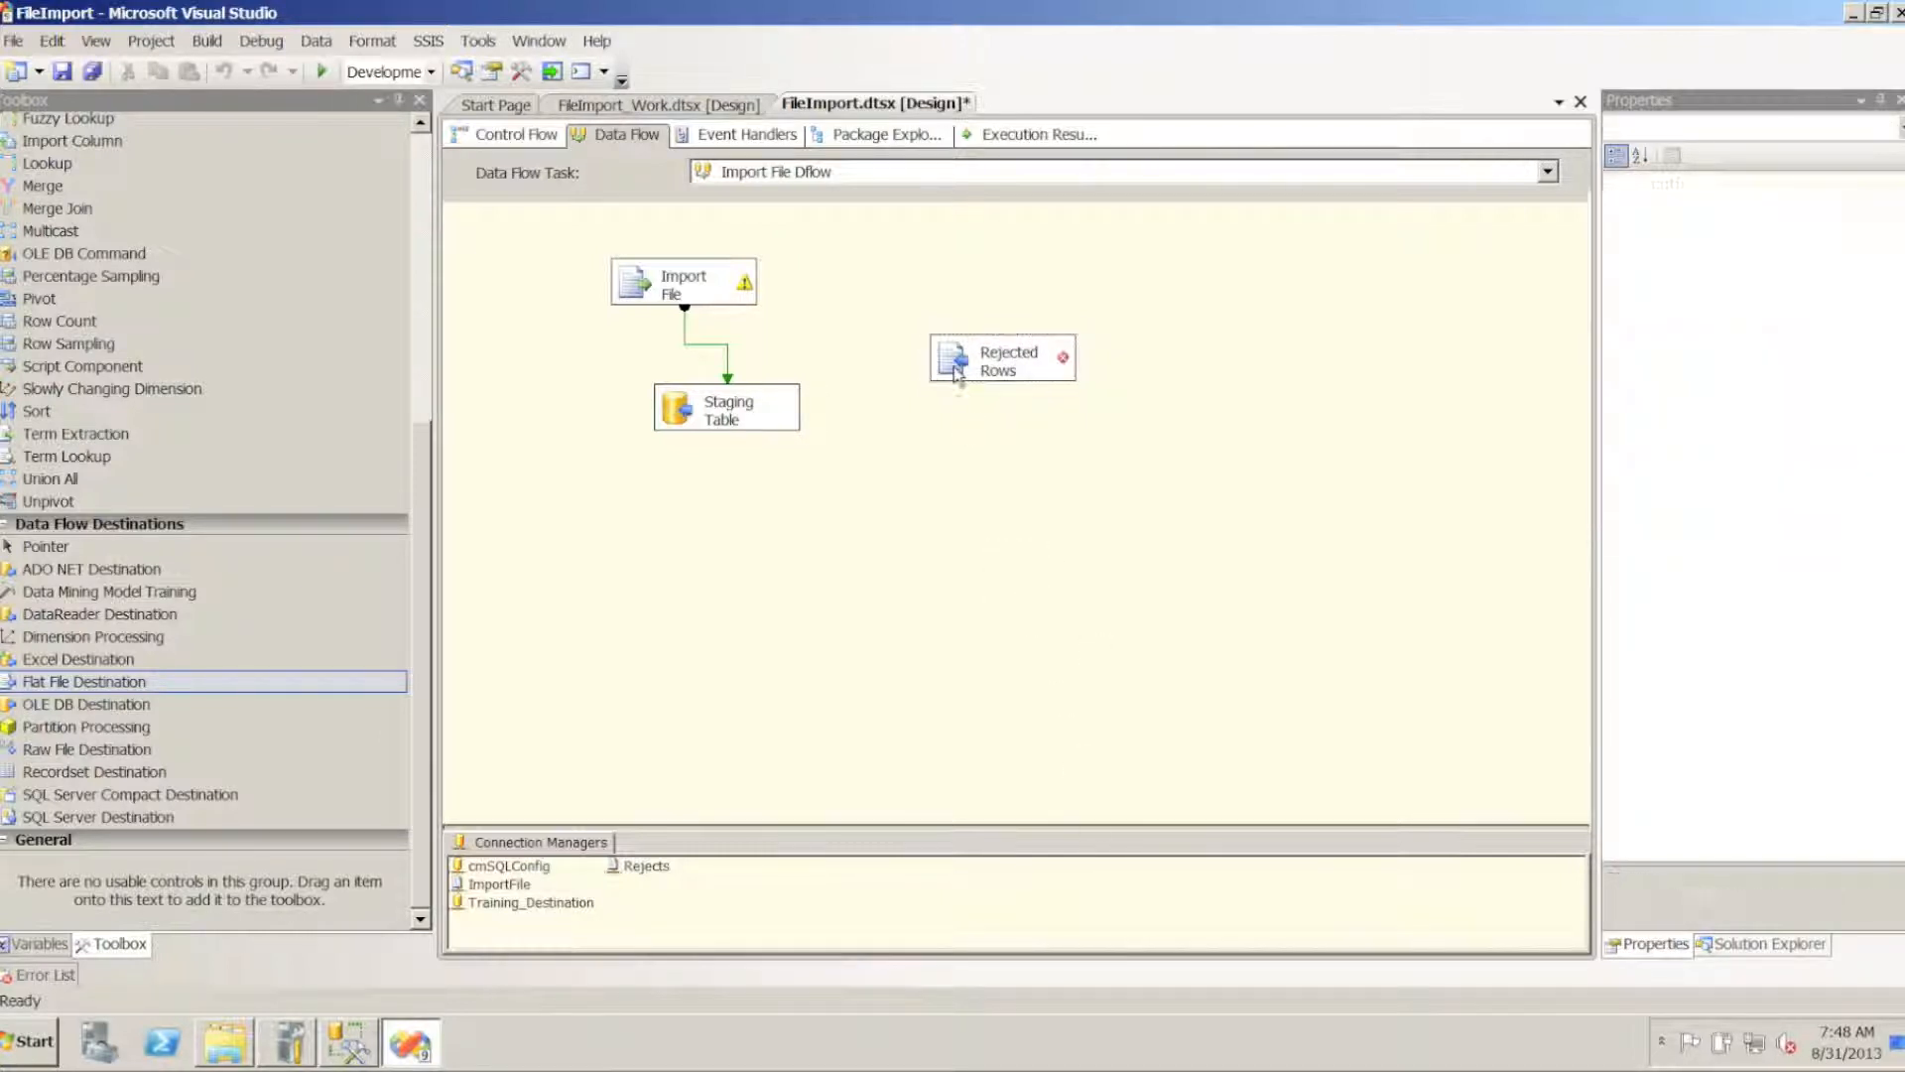
- Connect the error output of Import File to Rejected Rows, accepting the Redirect row configuration
click(706, 298)
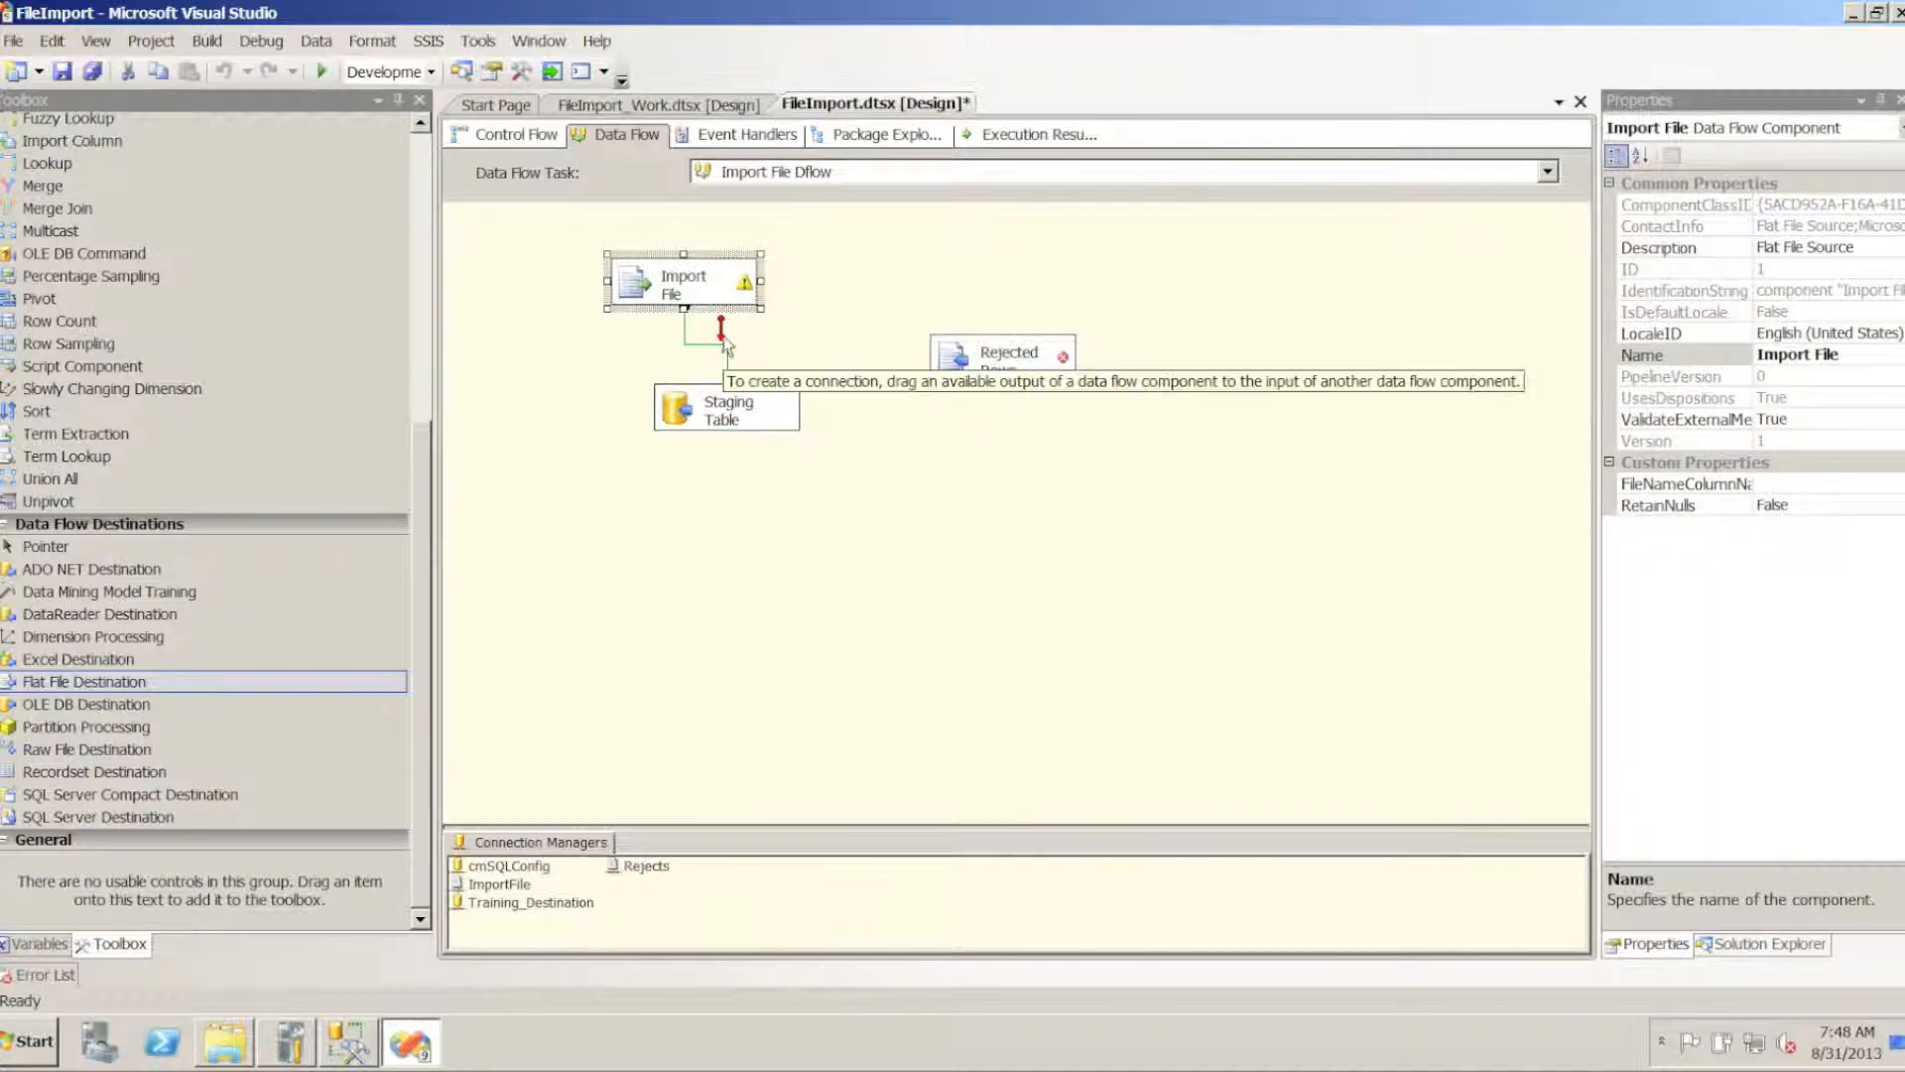
drag(734, 349, 997, 357)
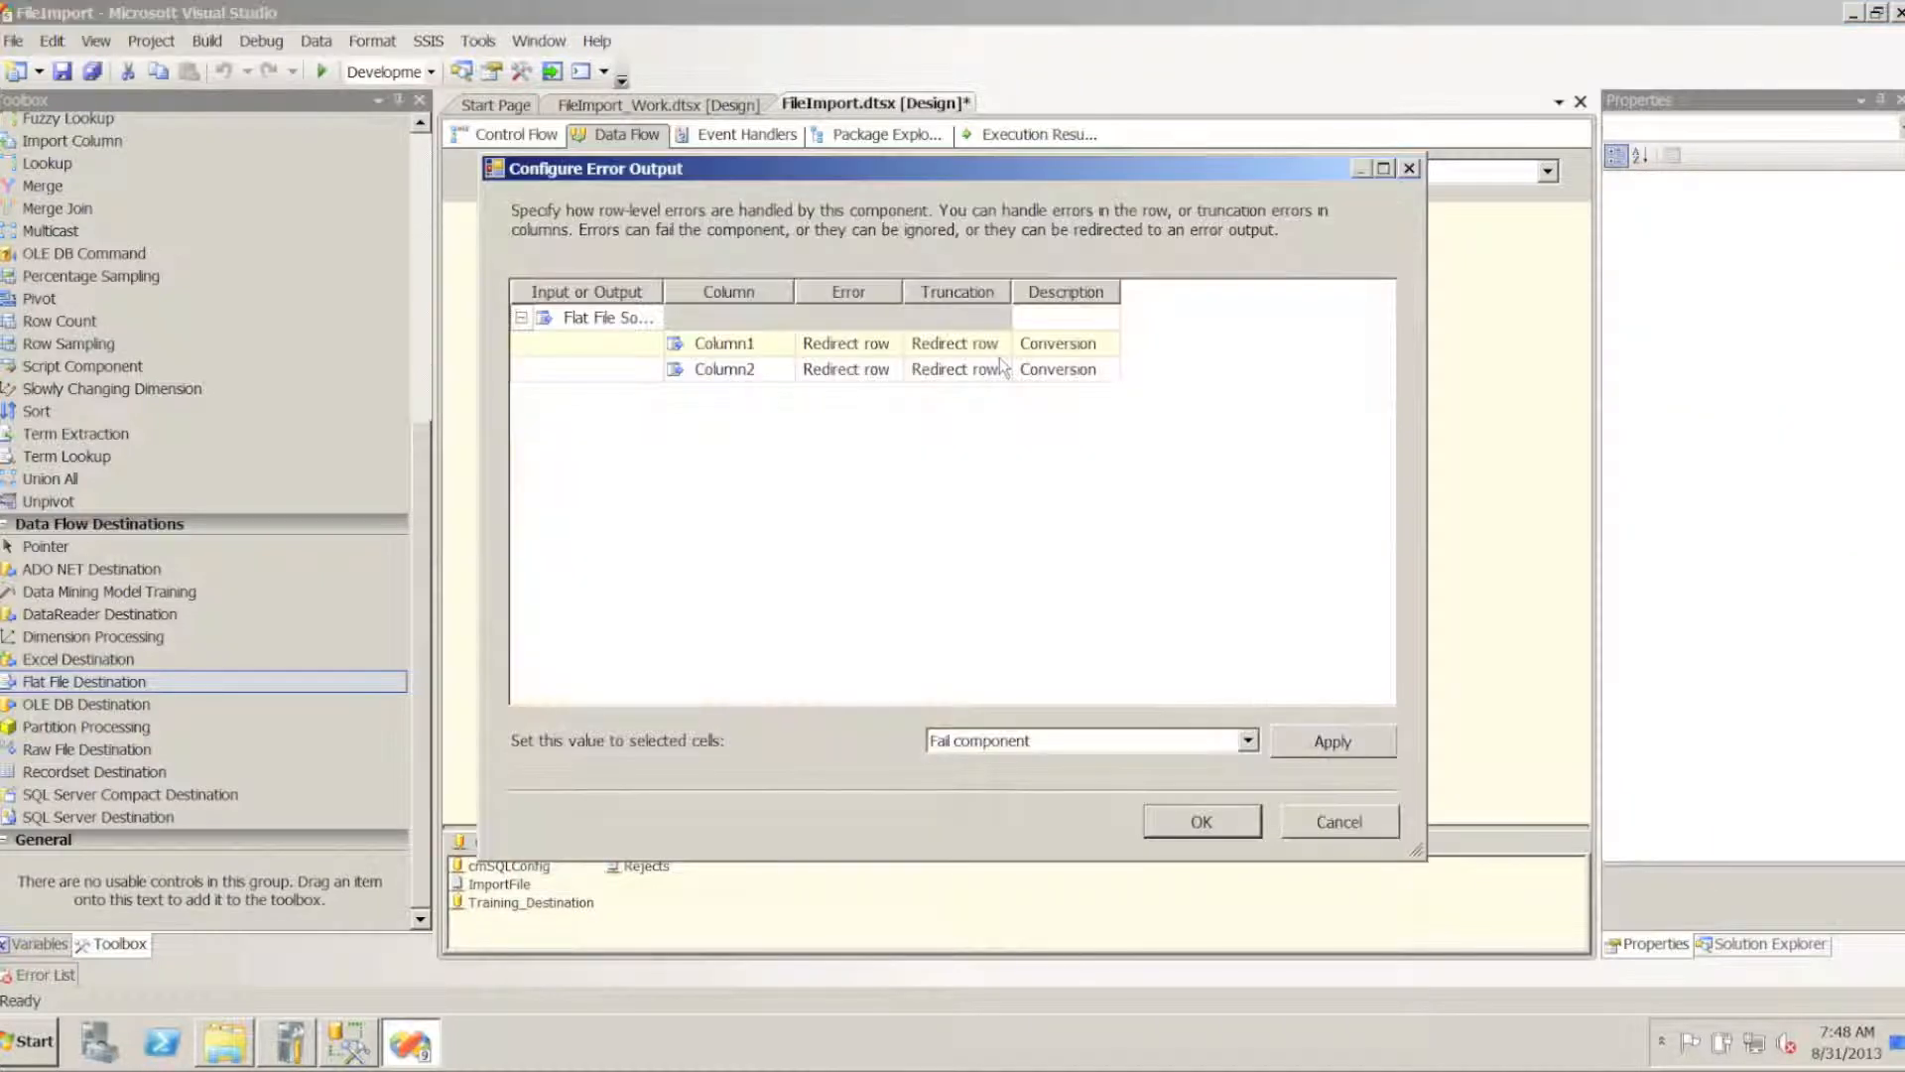
click(1202, 821)
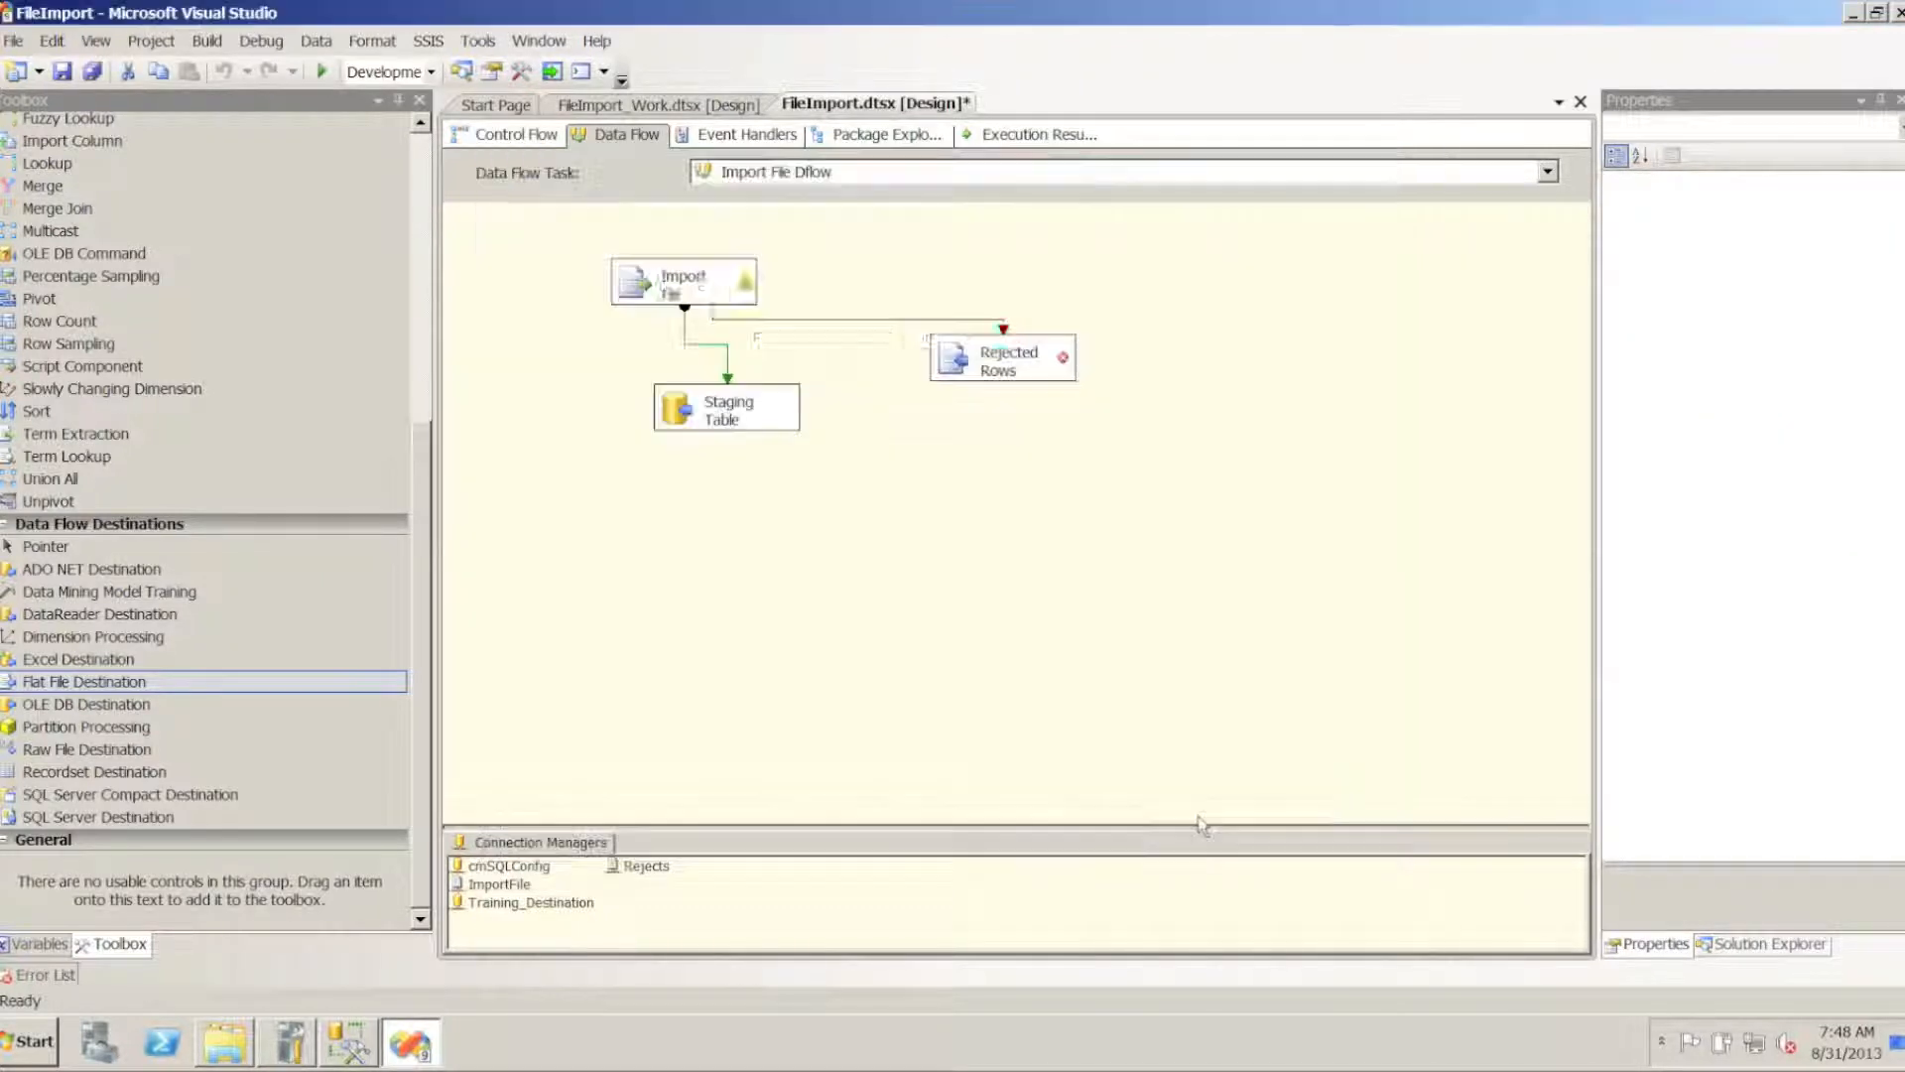
- Set Rejected Rows to use the Rejects connection and map Flat File Source Error Output Column to Column1
double_click(940, 363)
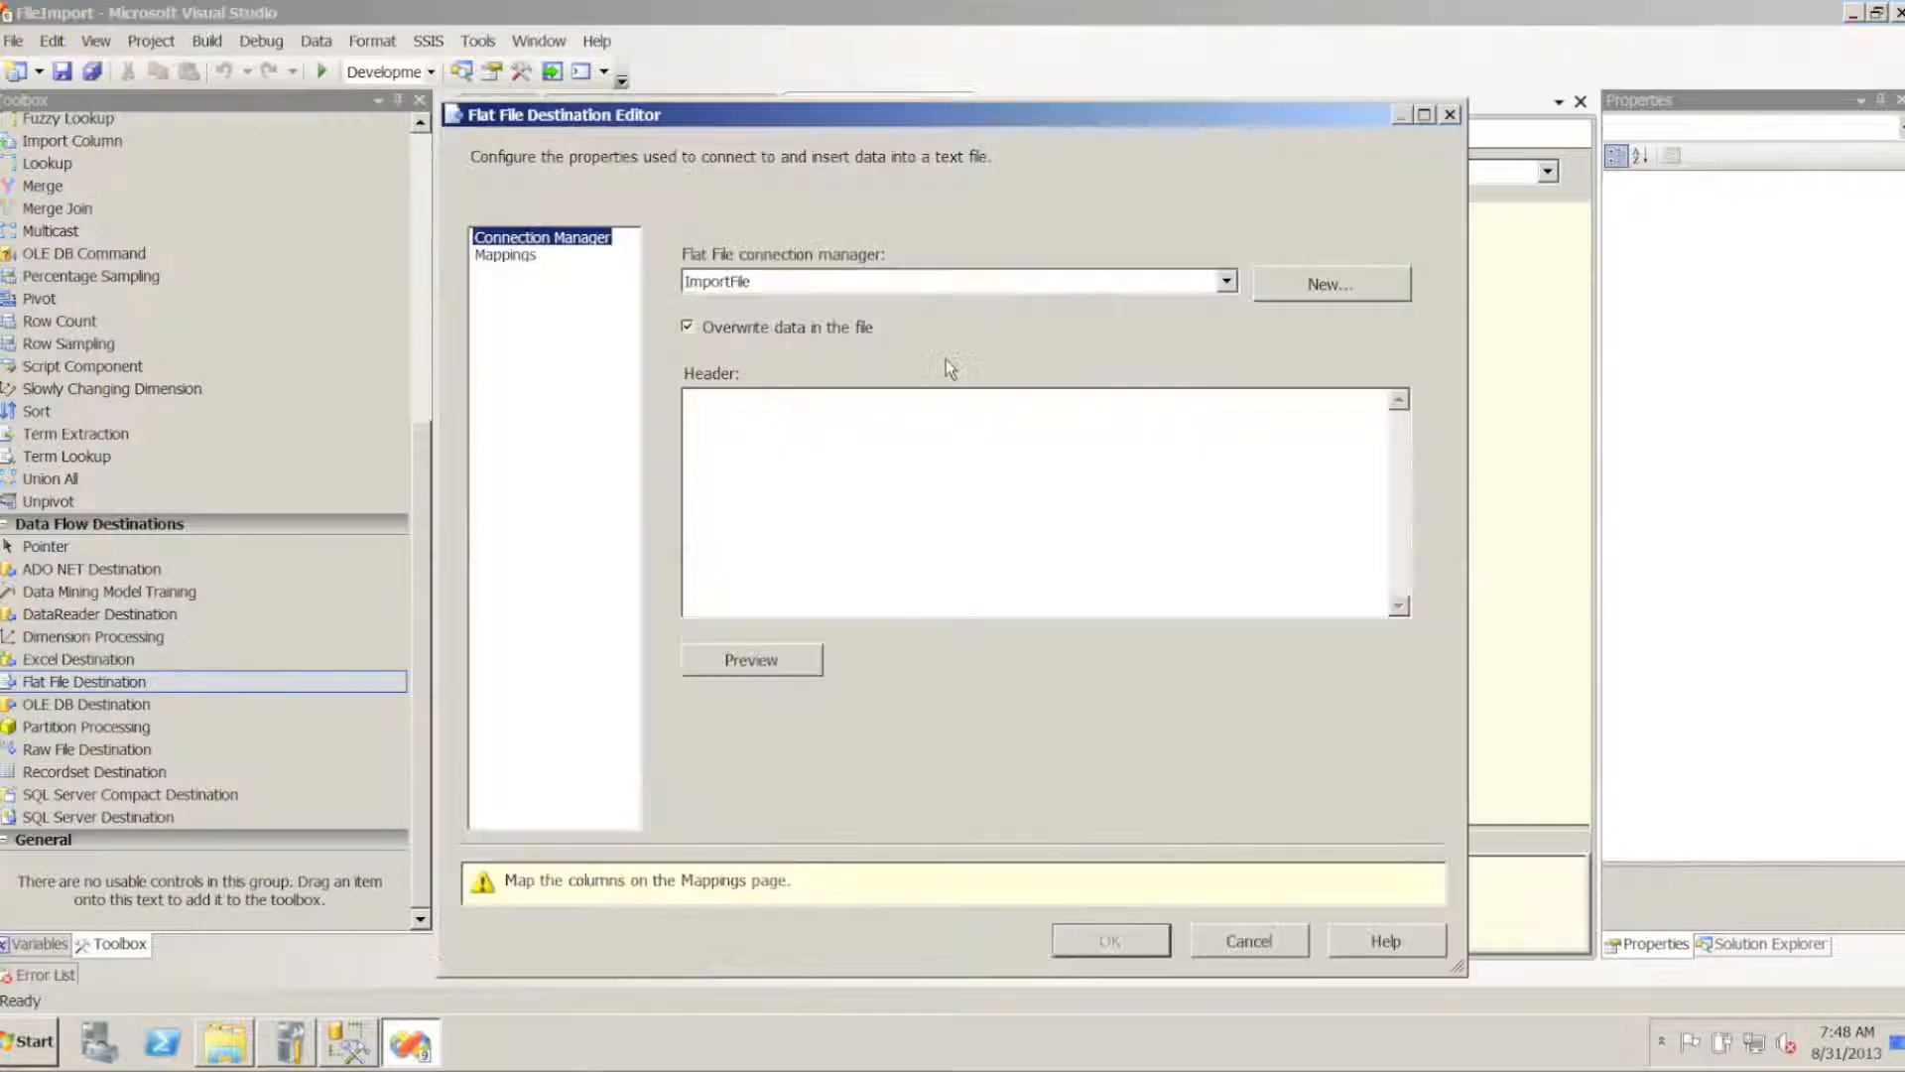
click(1227, 281)
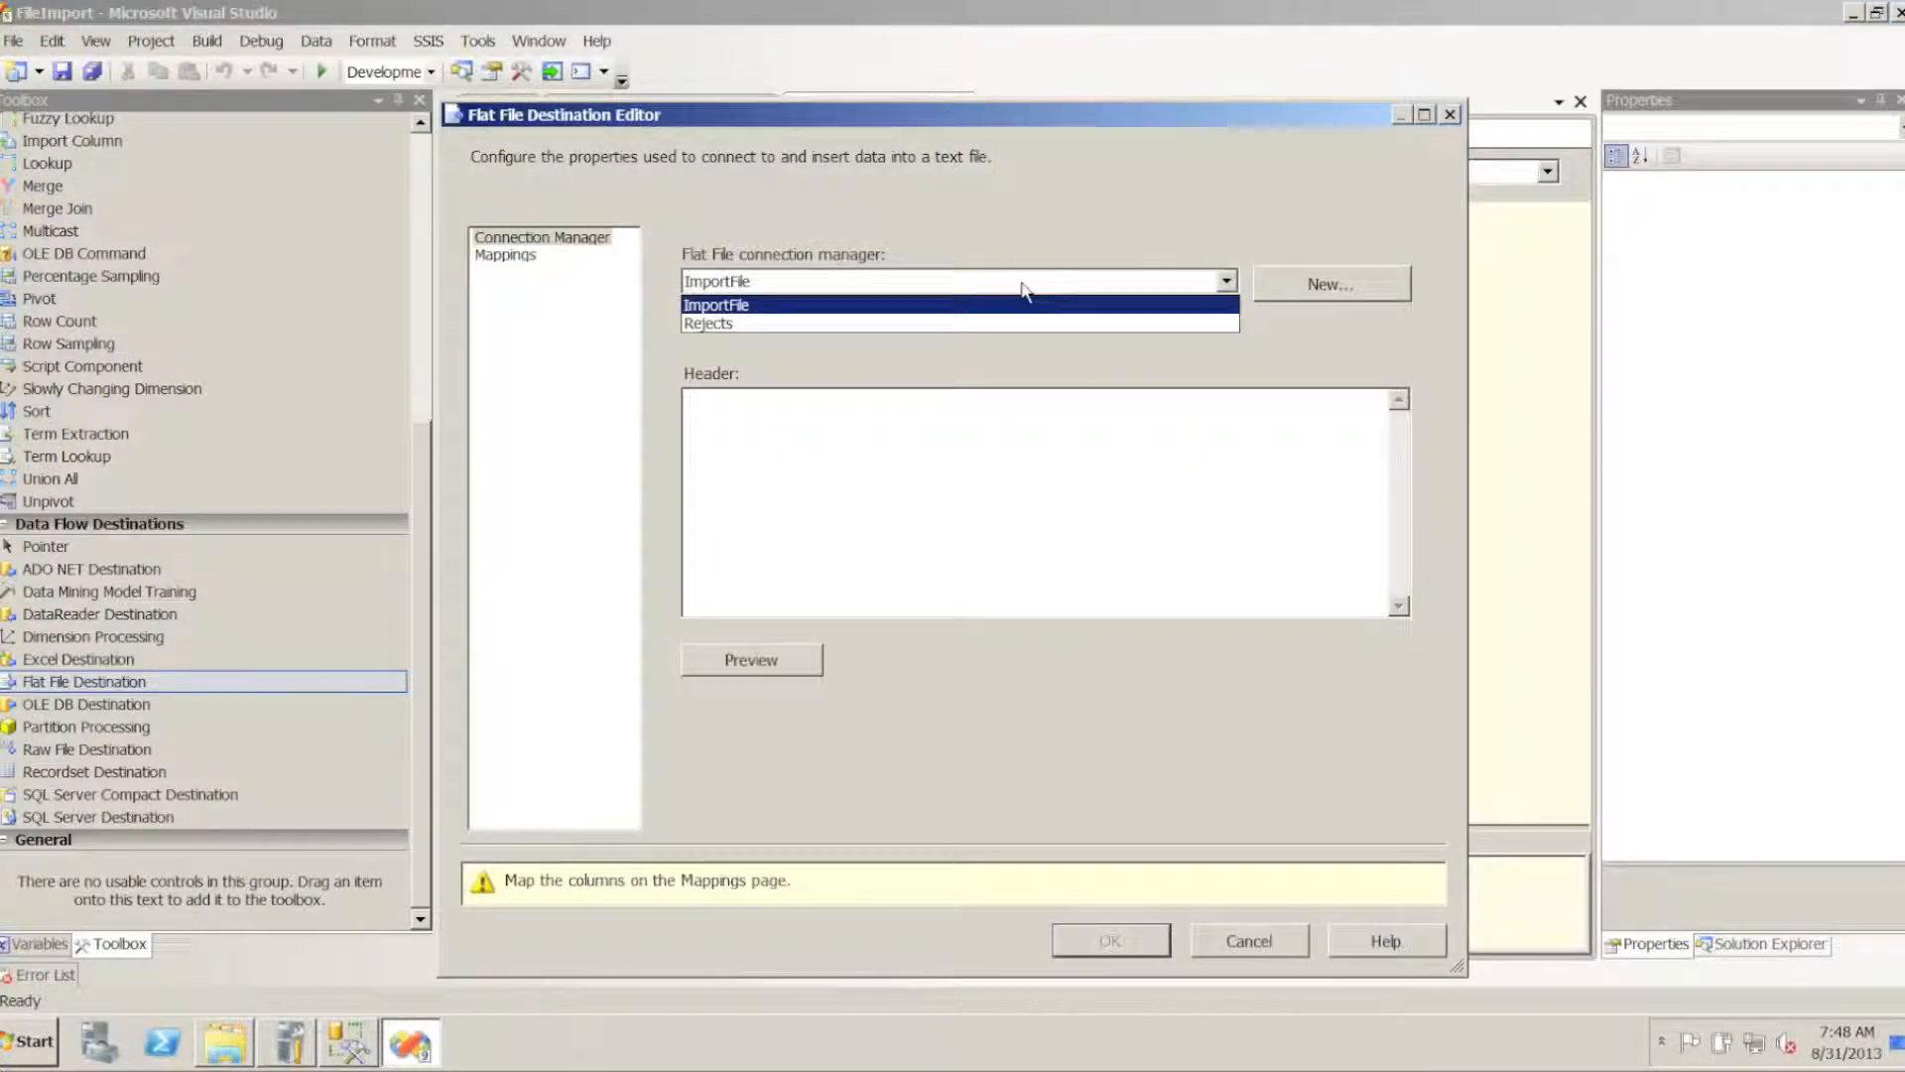
click(716, 320)
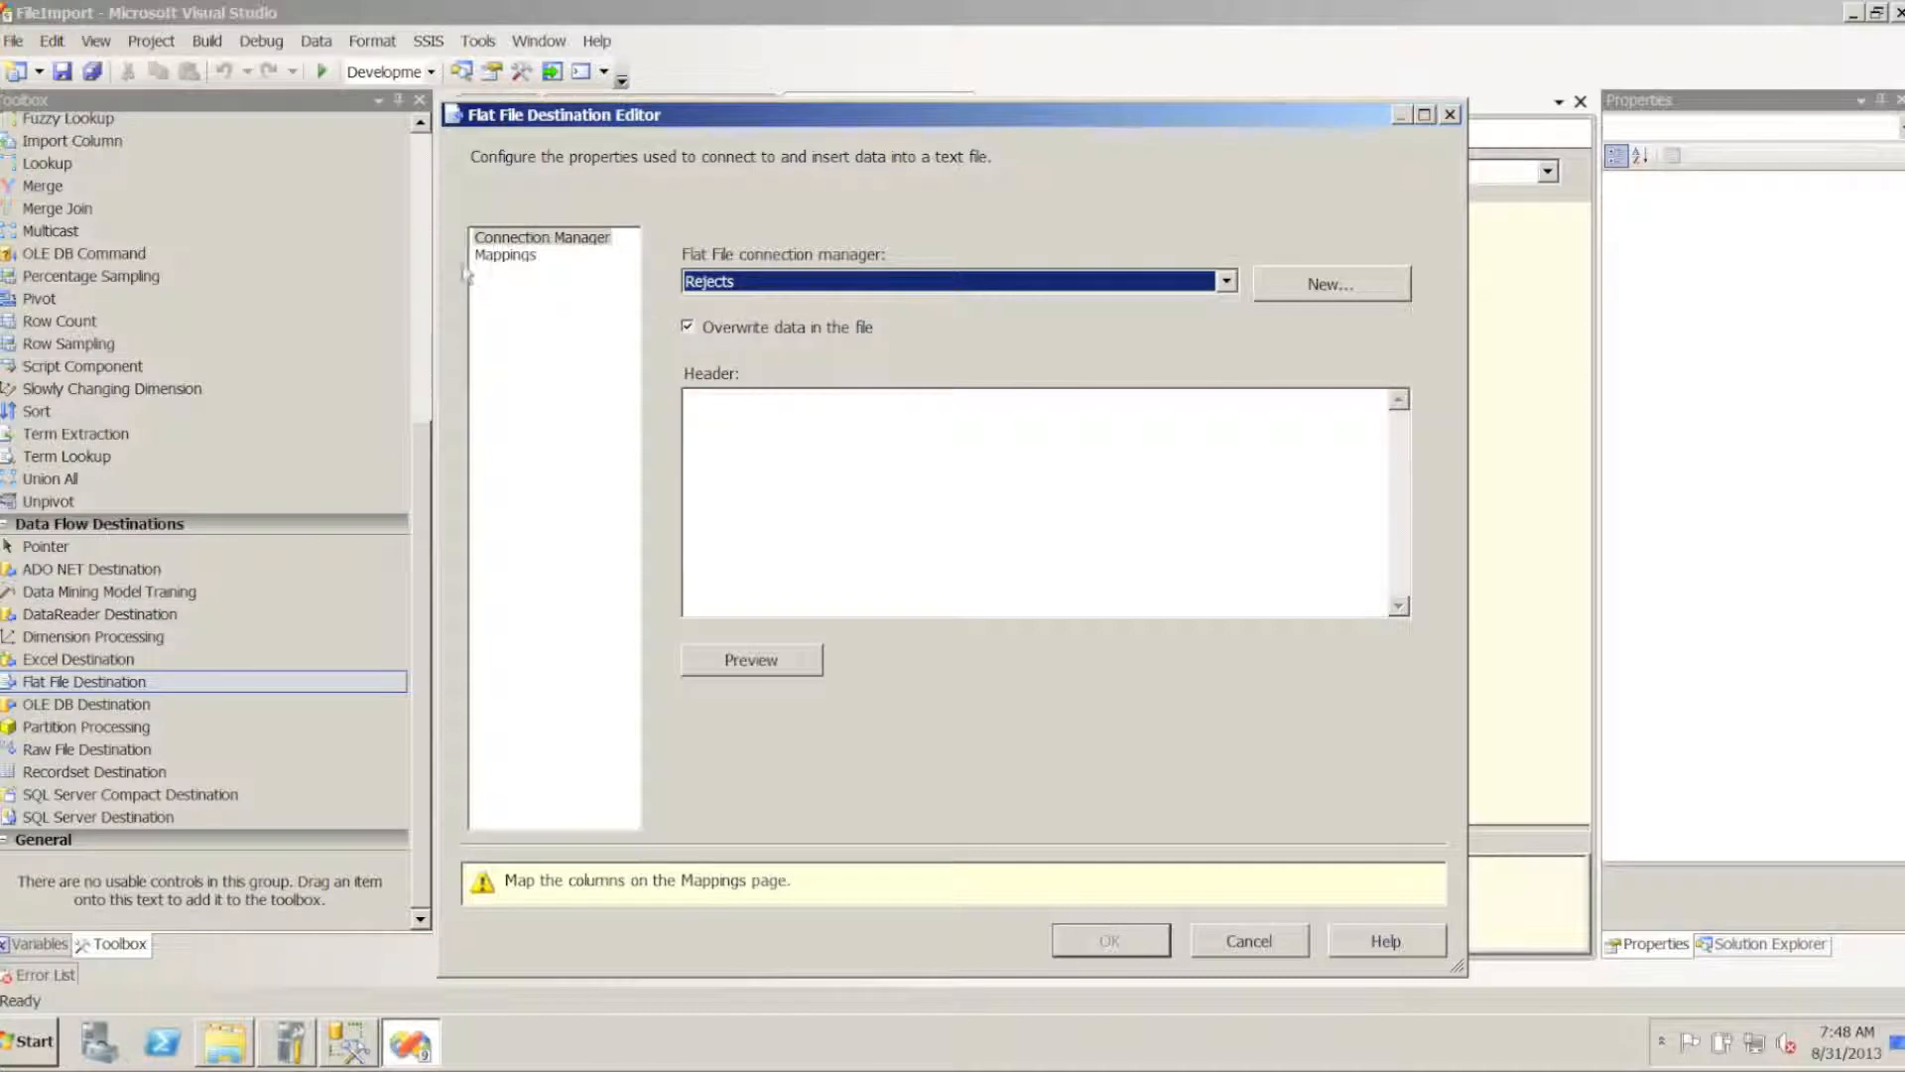
click(501, 260)
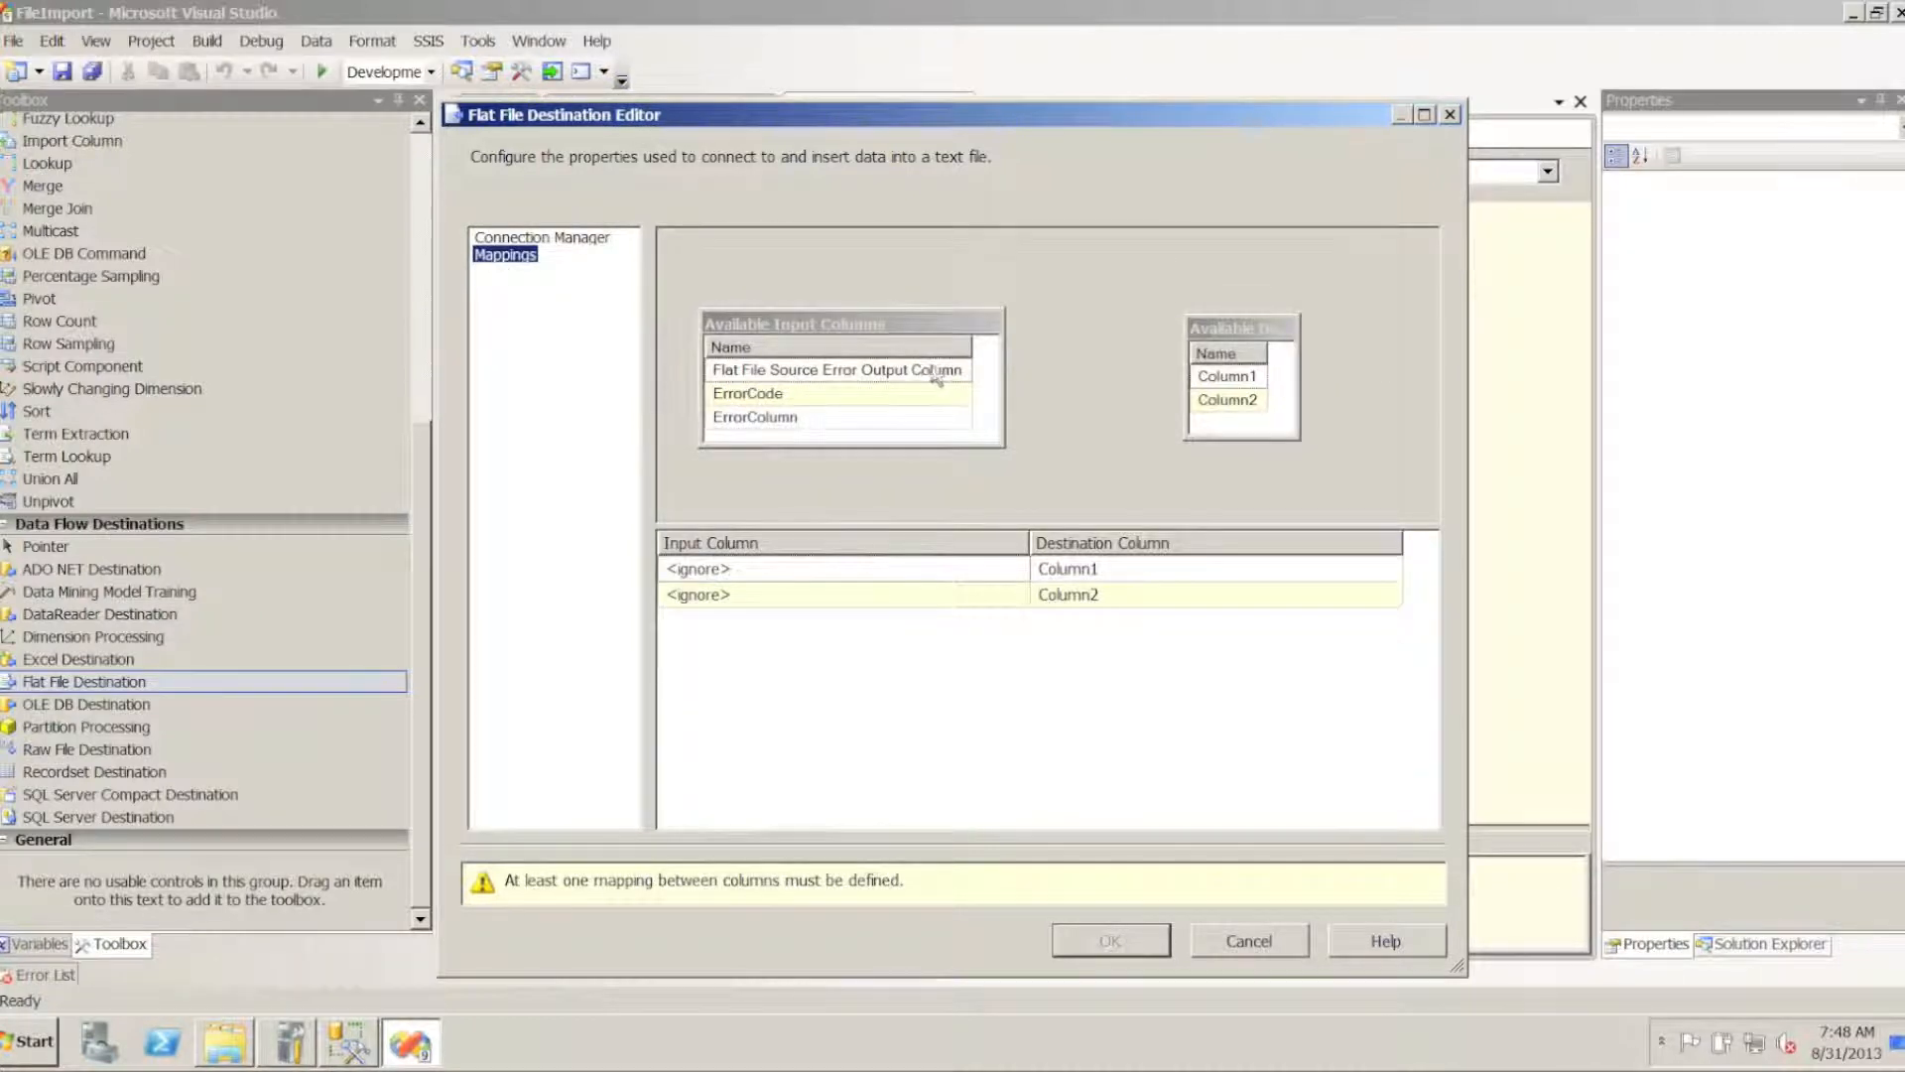
drag(931, 375, 1219, 383)
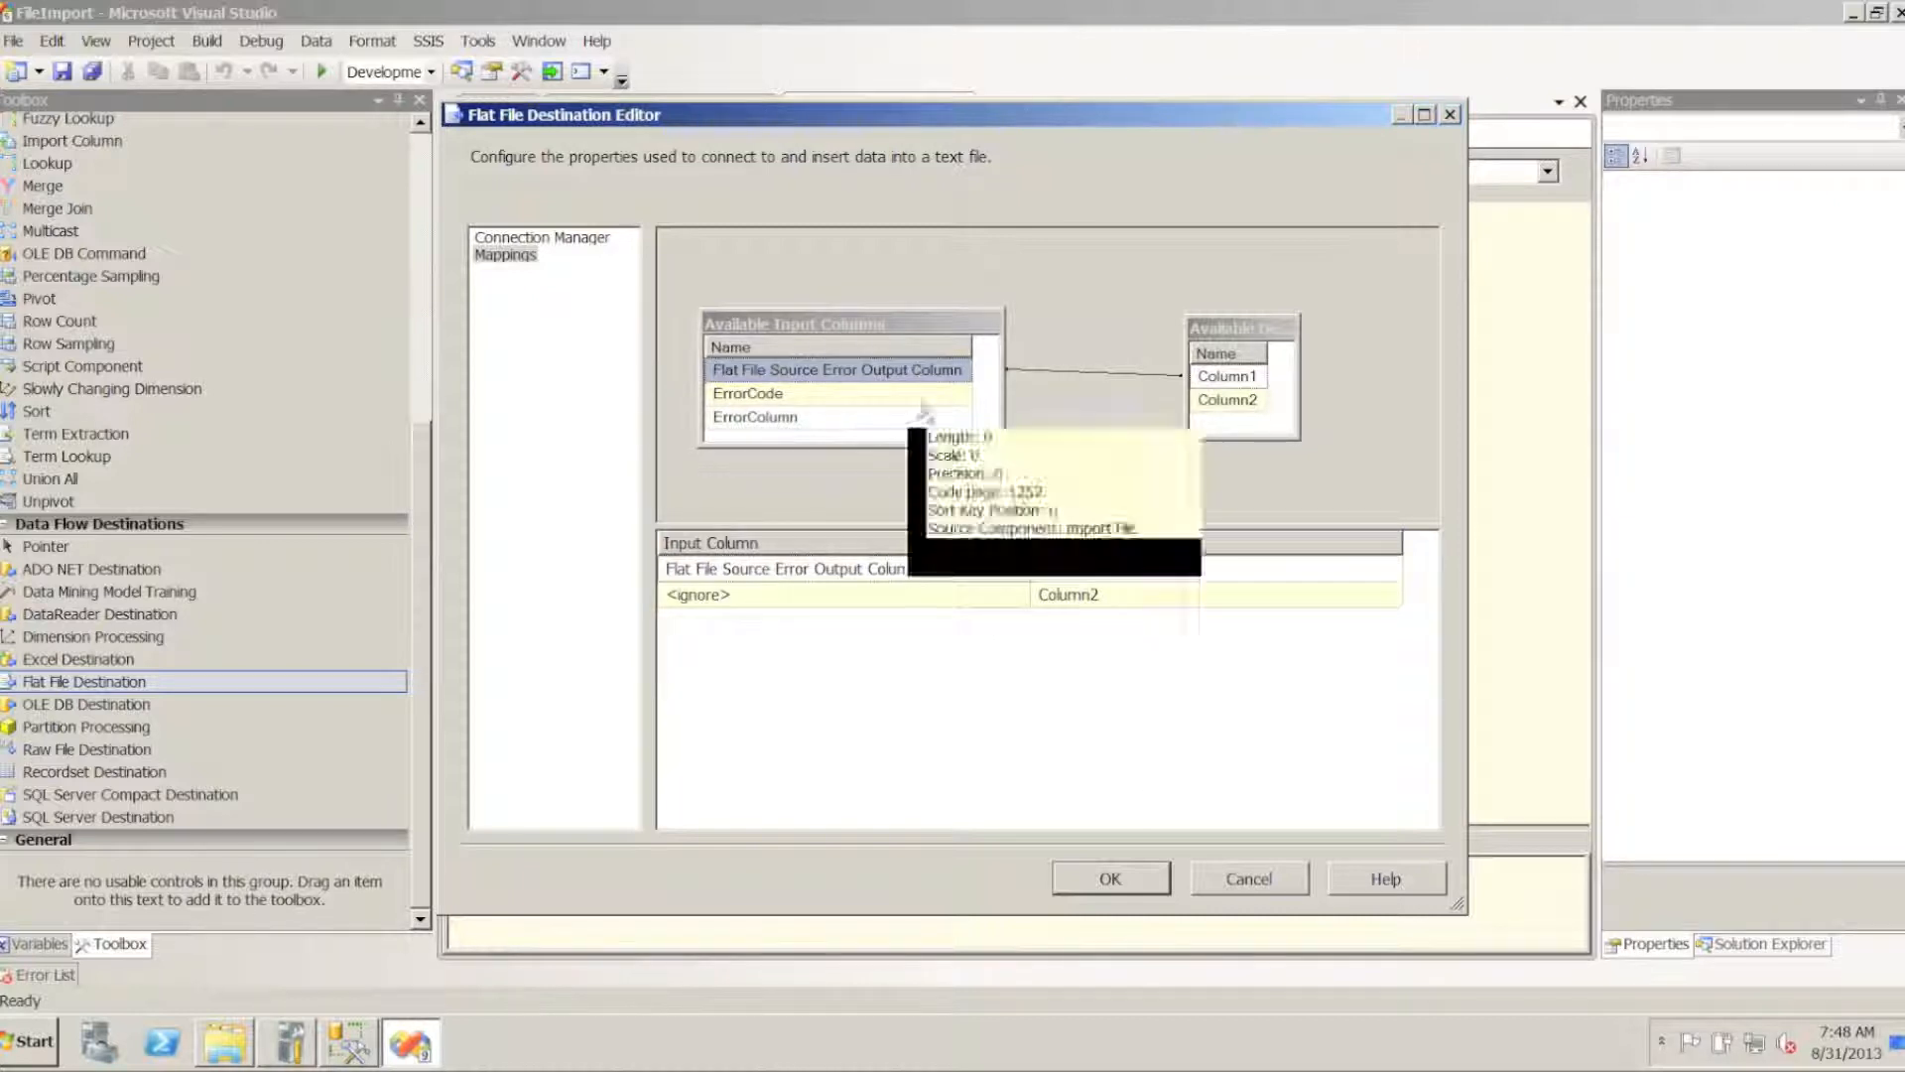
- Map the ErrorCode input column to Column2 in the Rejected Rows destination and save its settings
drag(932, 402, 1240, 402)
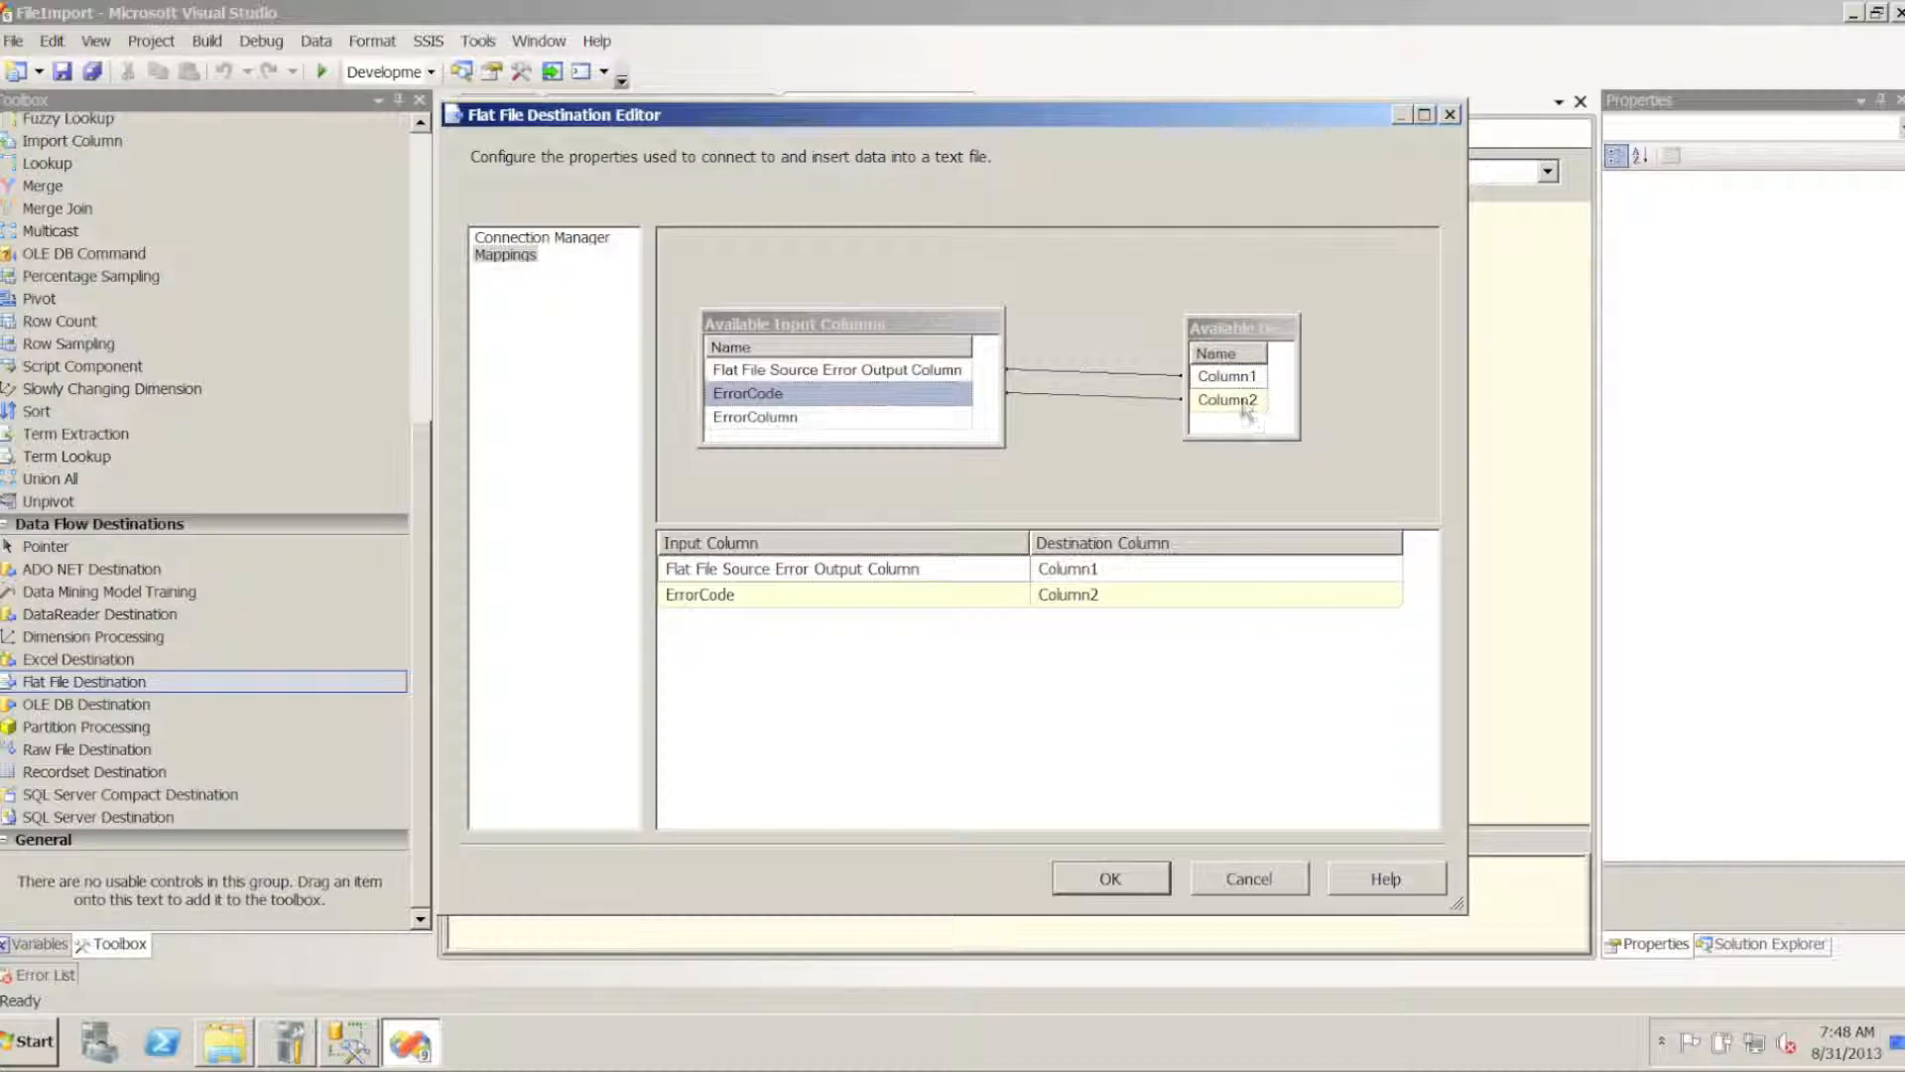
click(1085, 880)
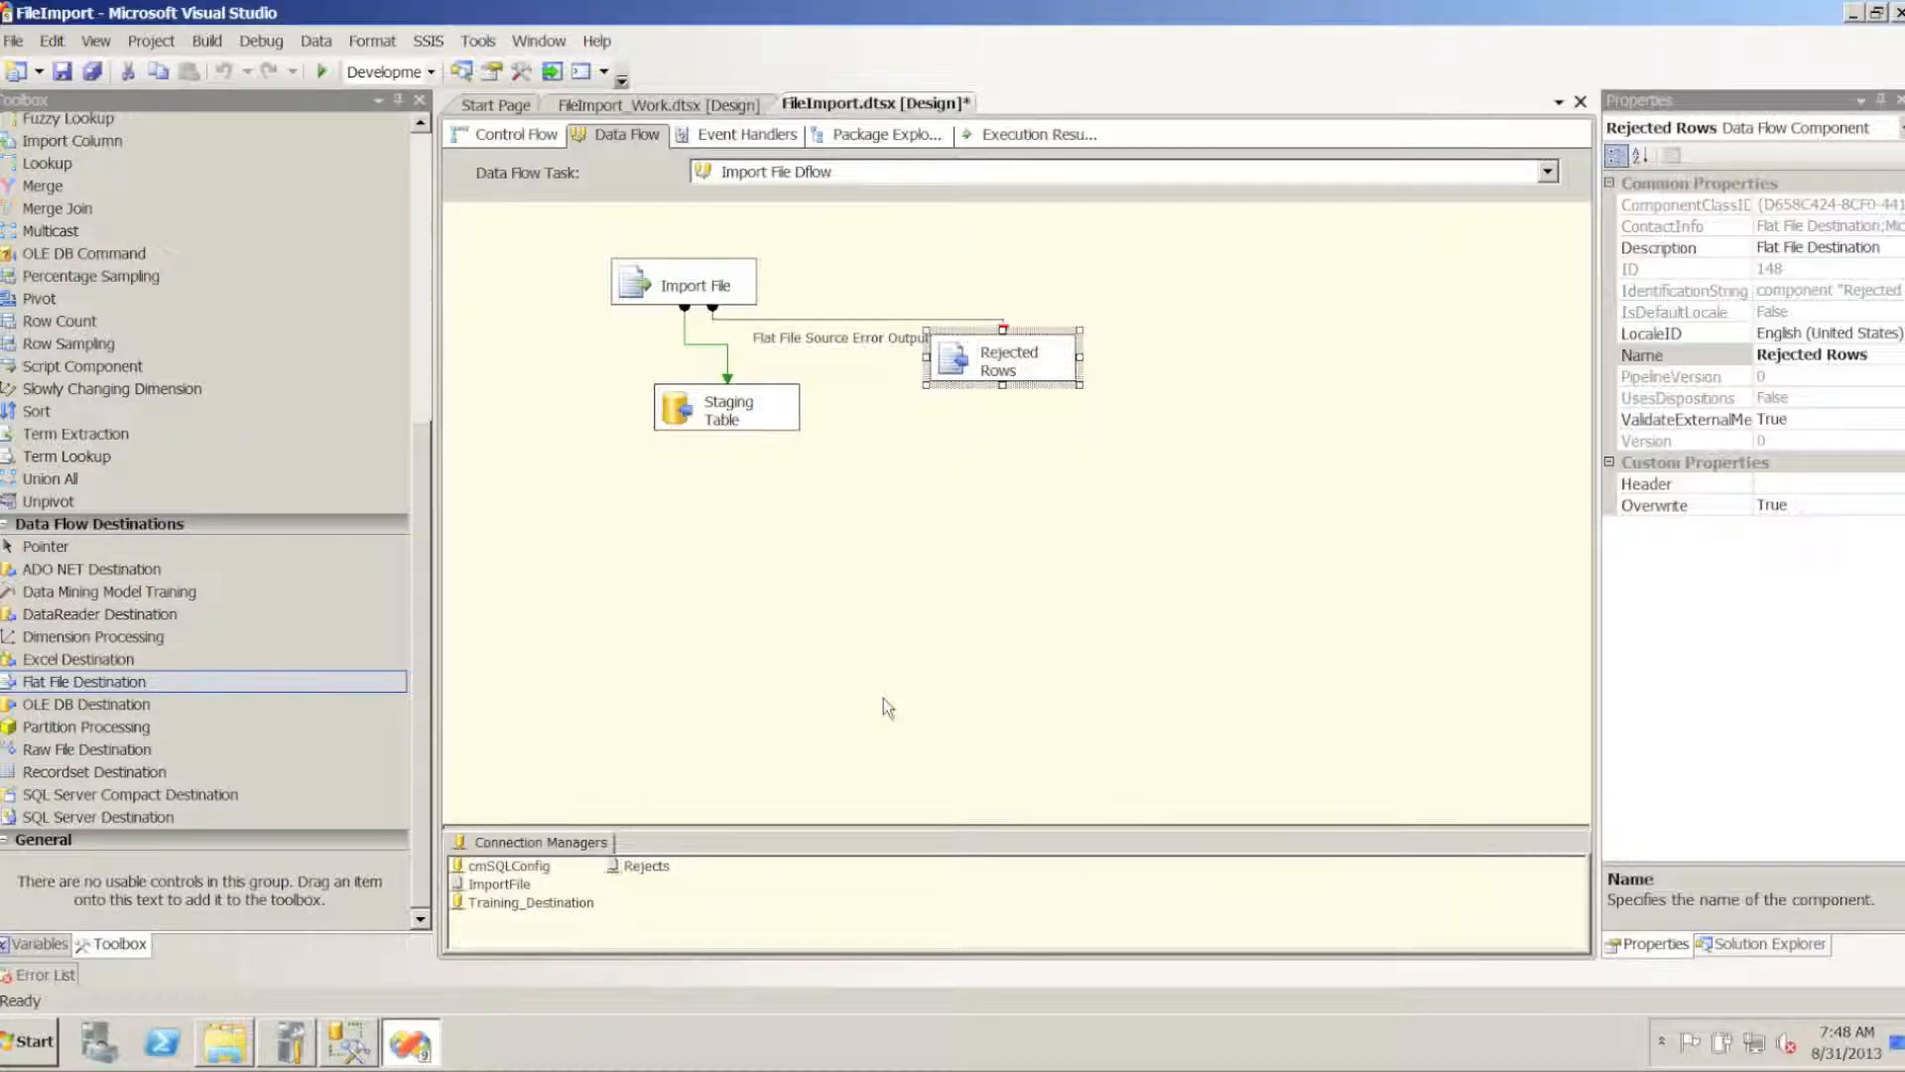
- Add a variable named RejectPath at package scope from the control flow
click(487, 139)
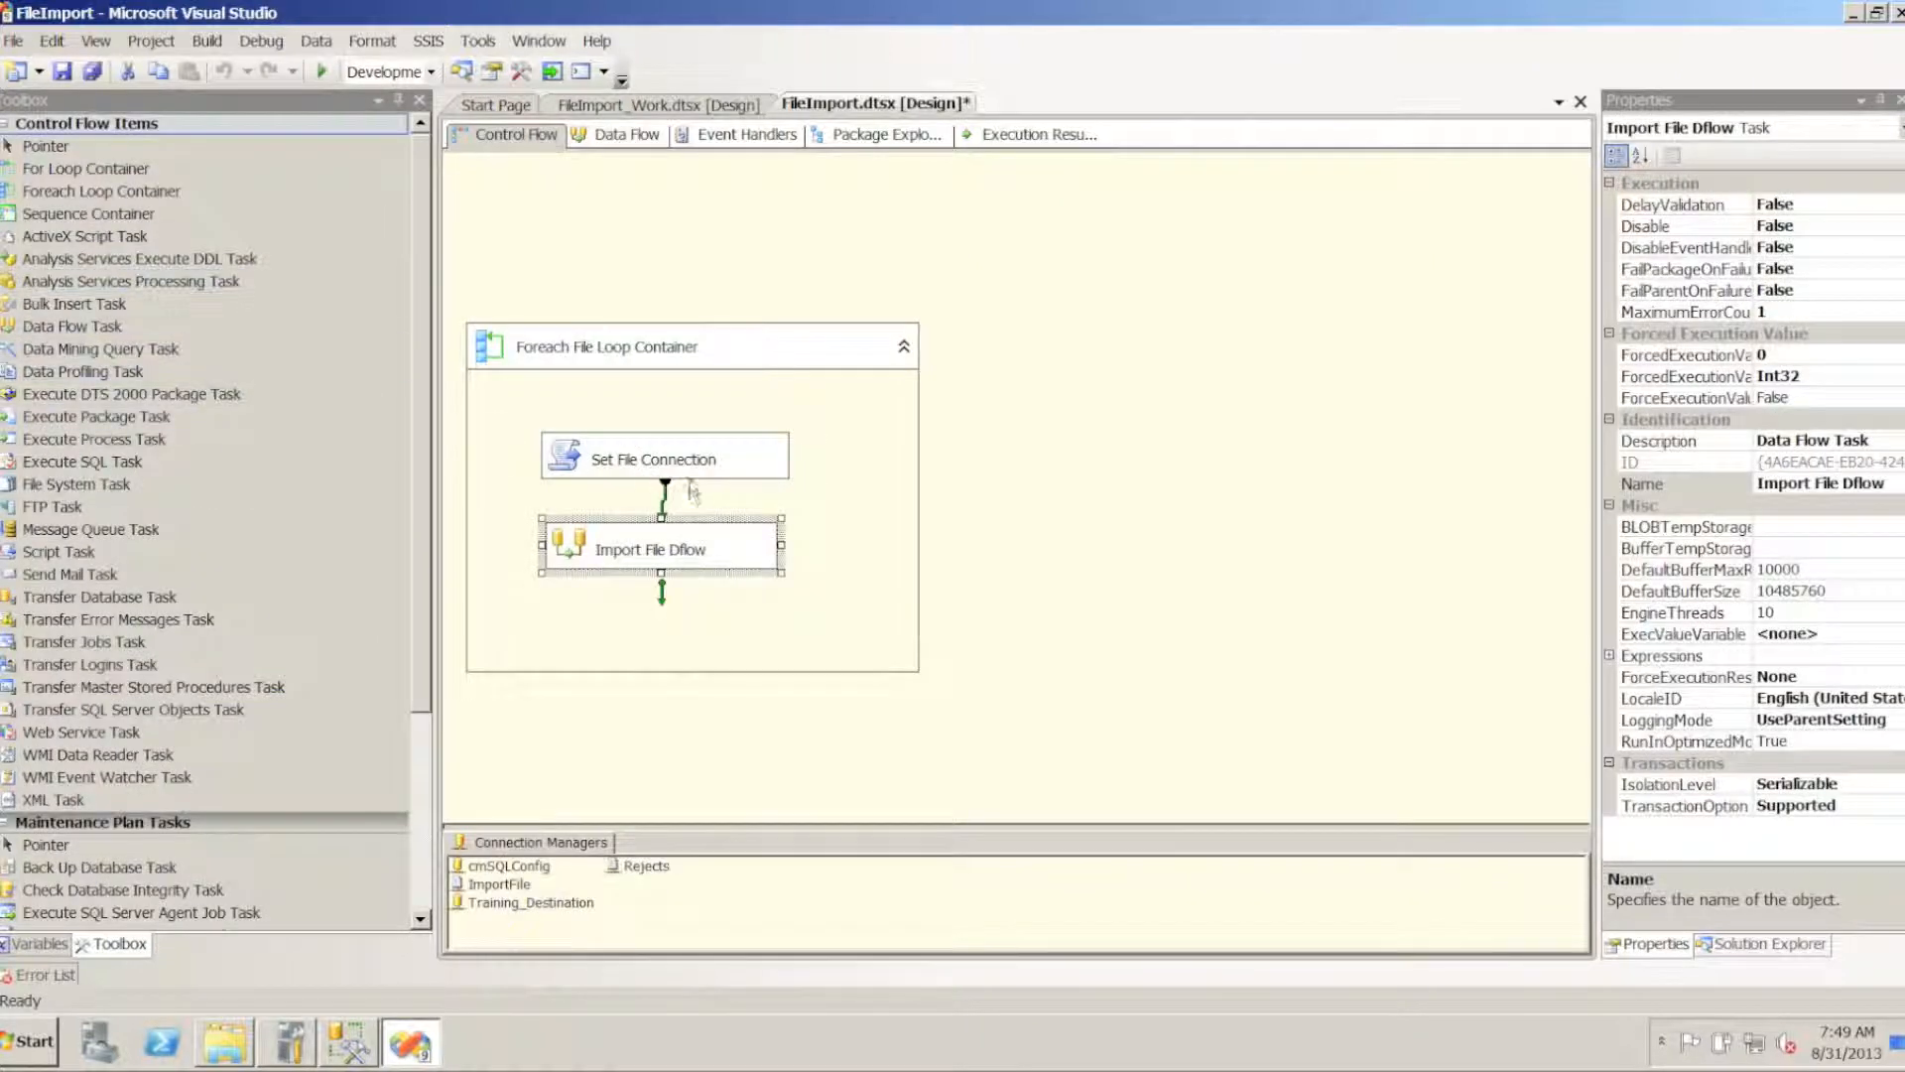
click(596, 462)
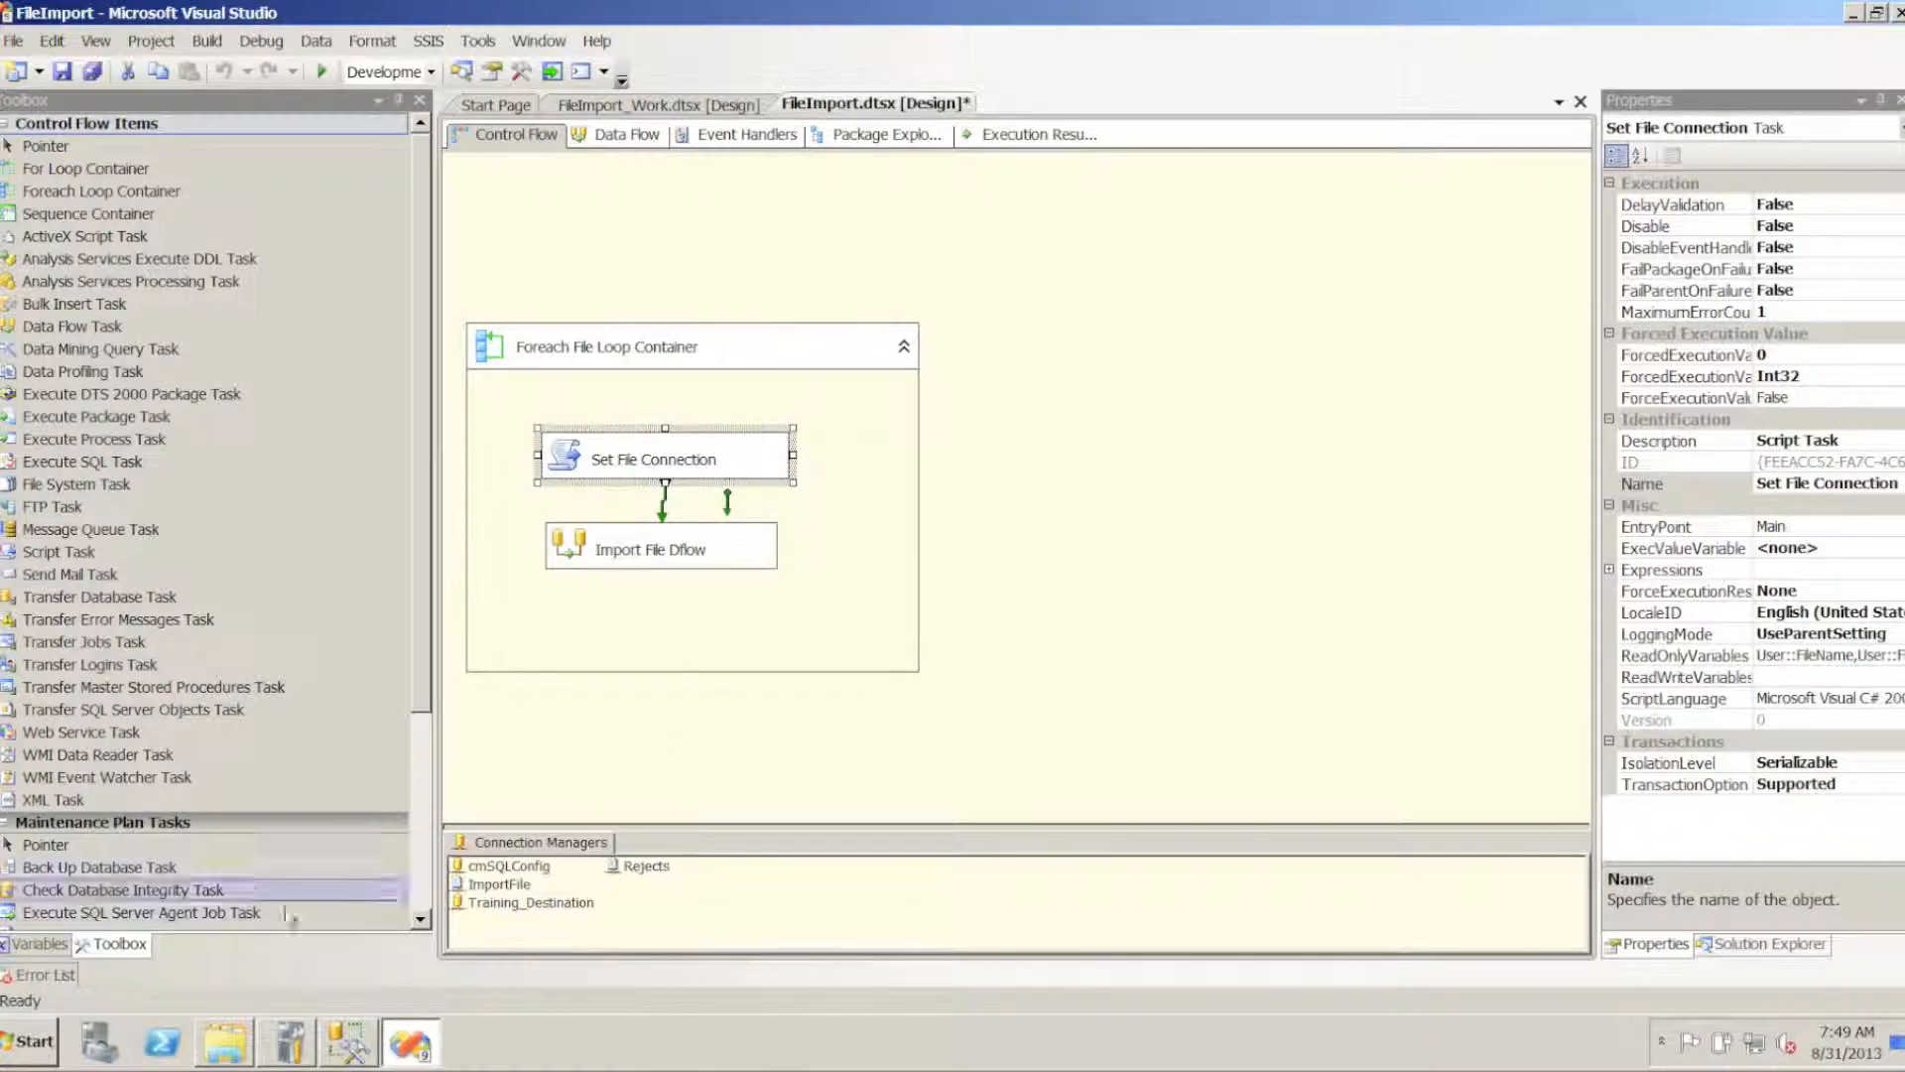
click(38, 943)
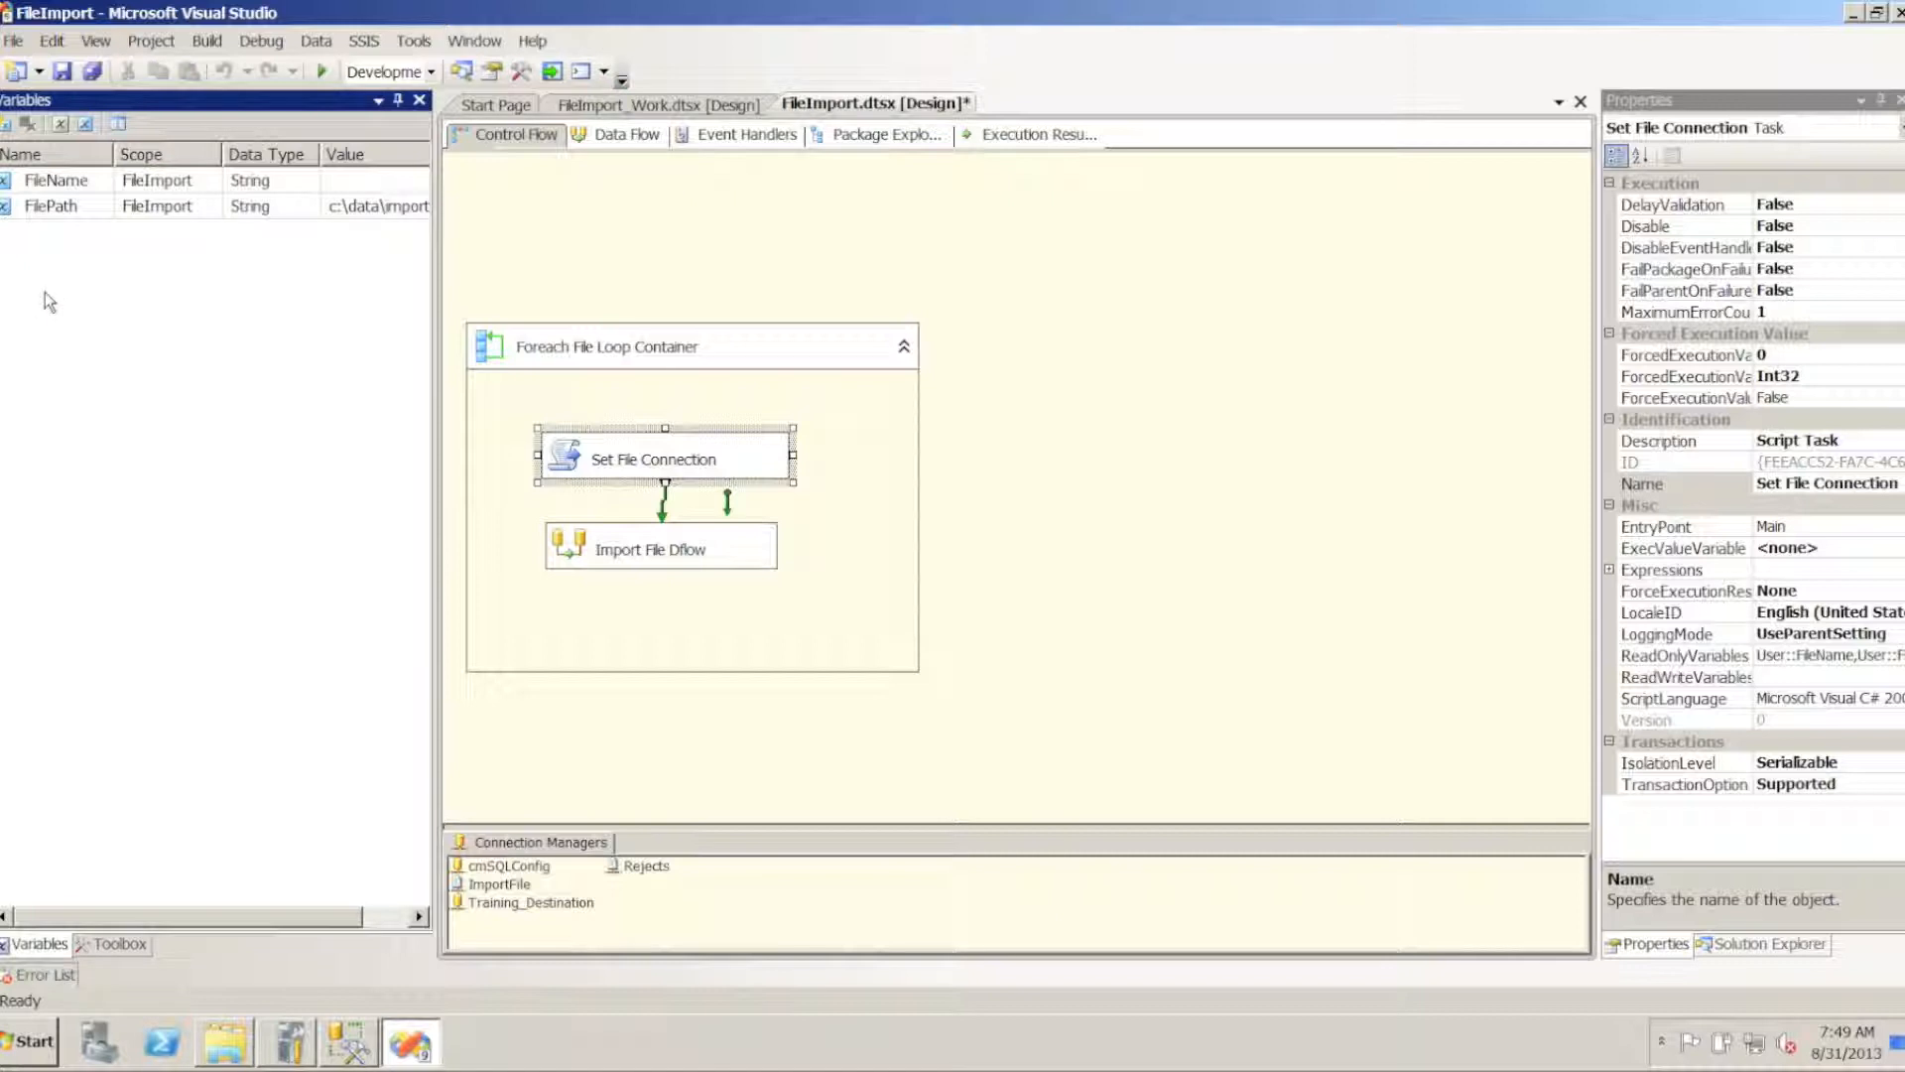
drag(435, 235, 521, 233)
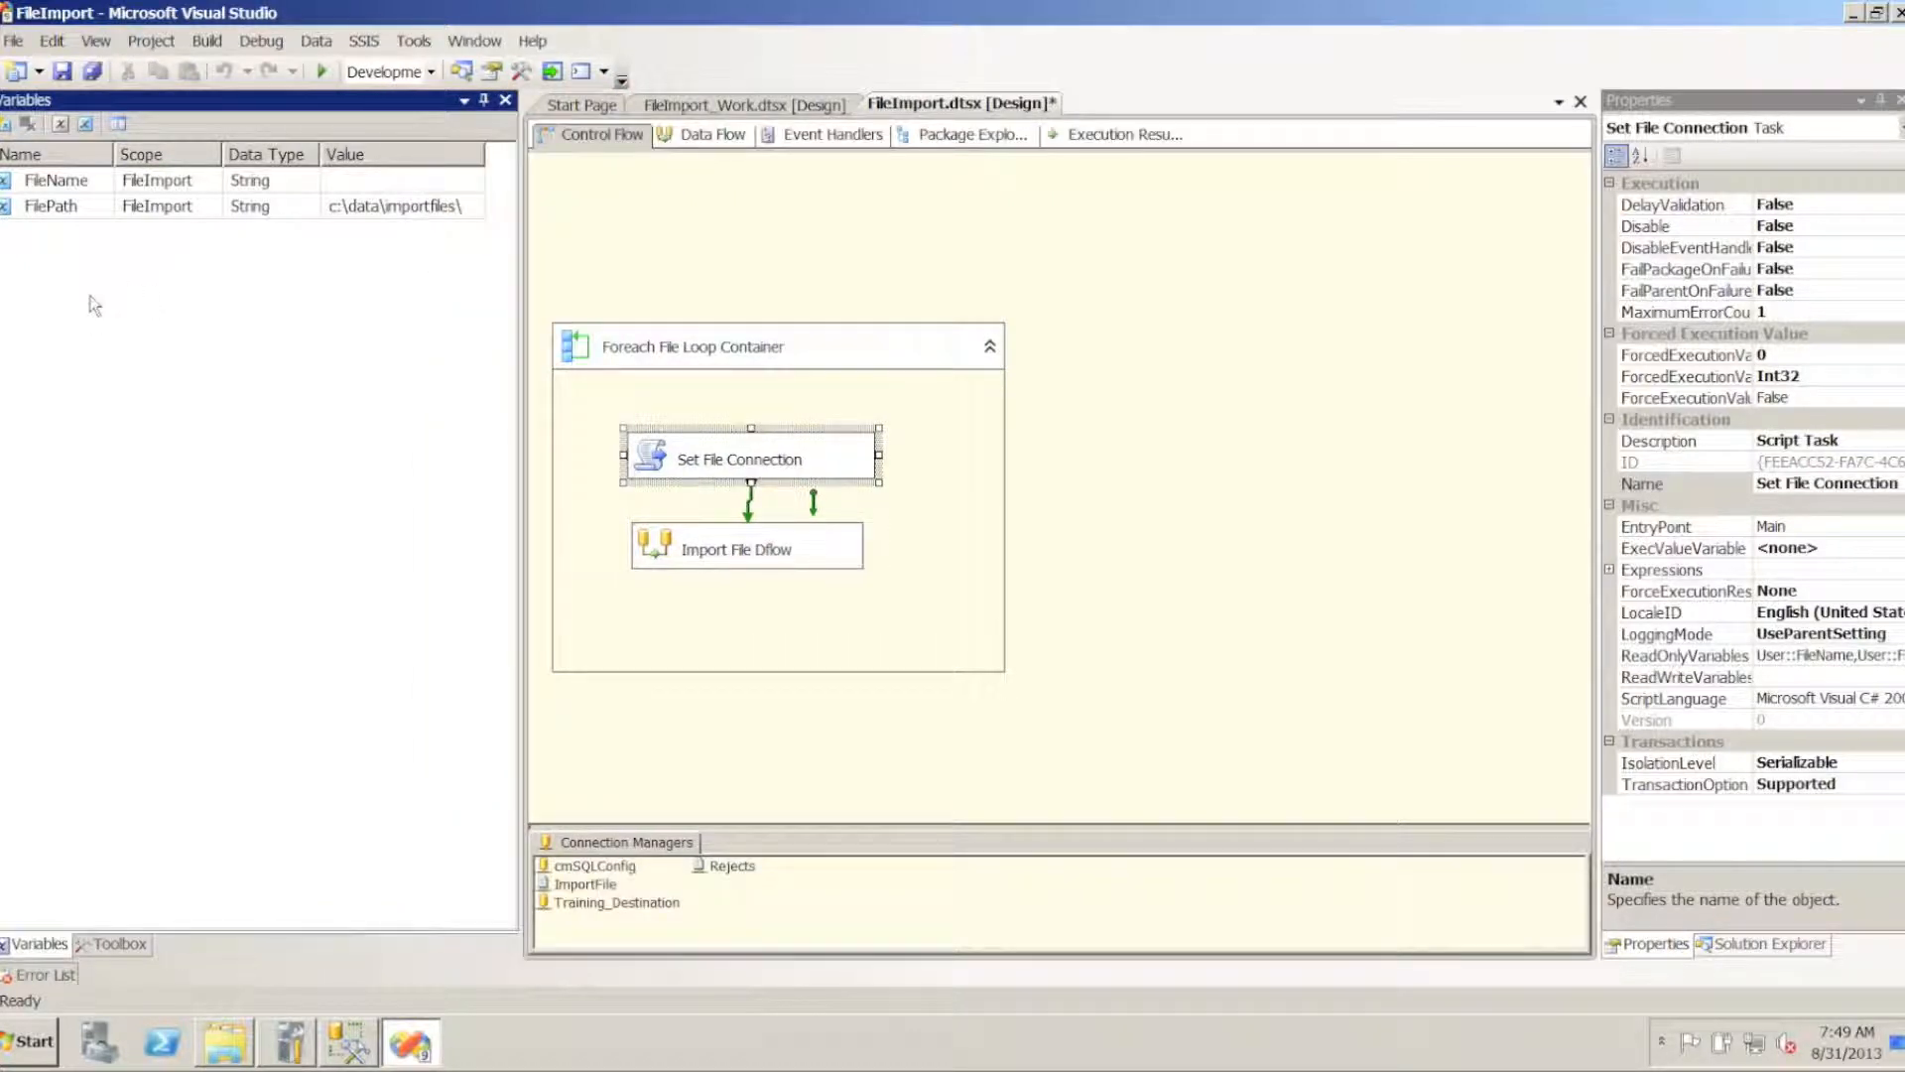
click(738, 250)
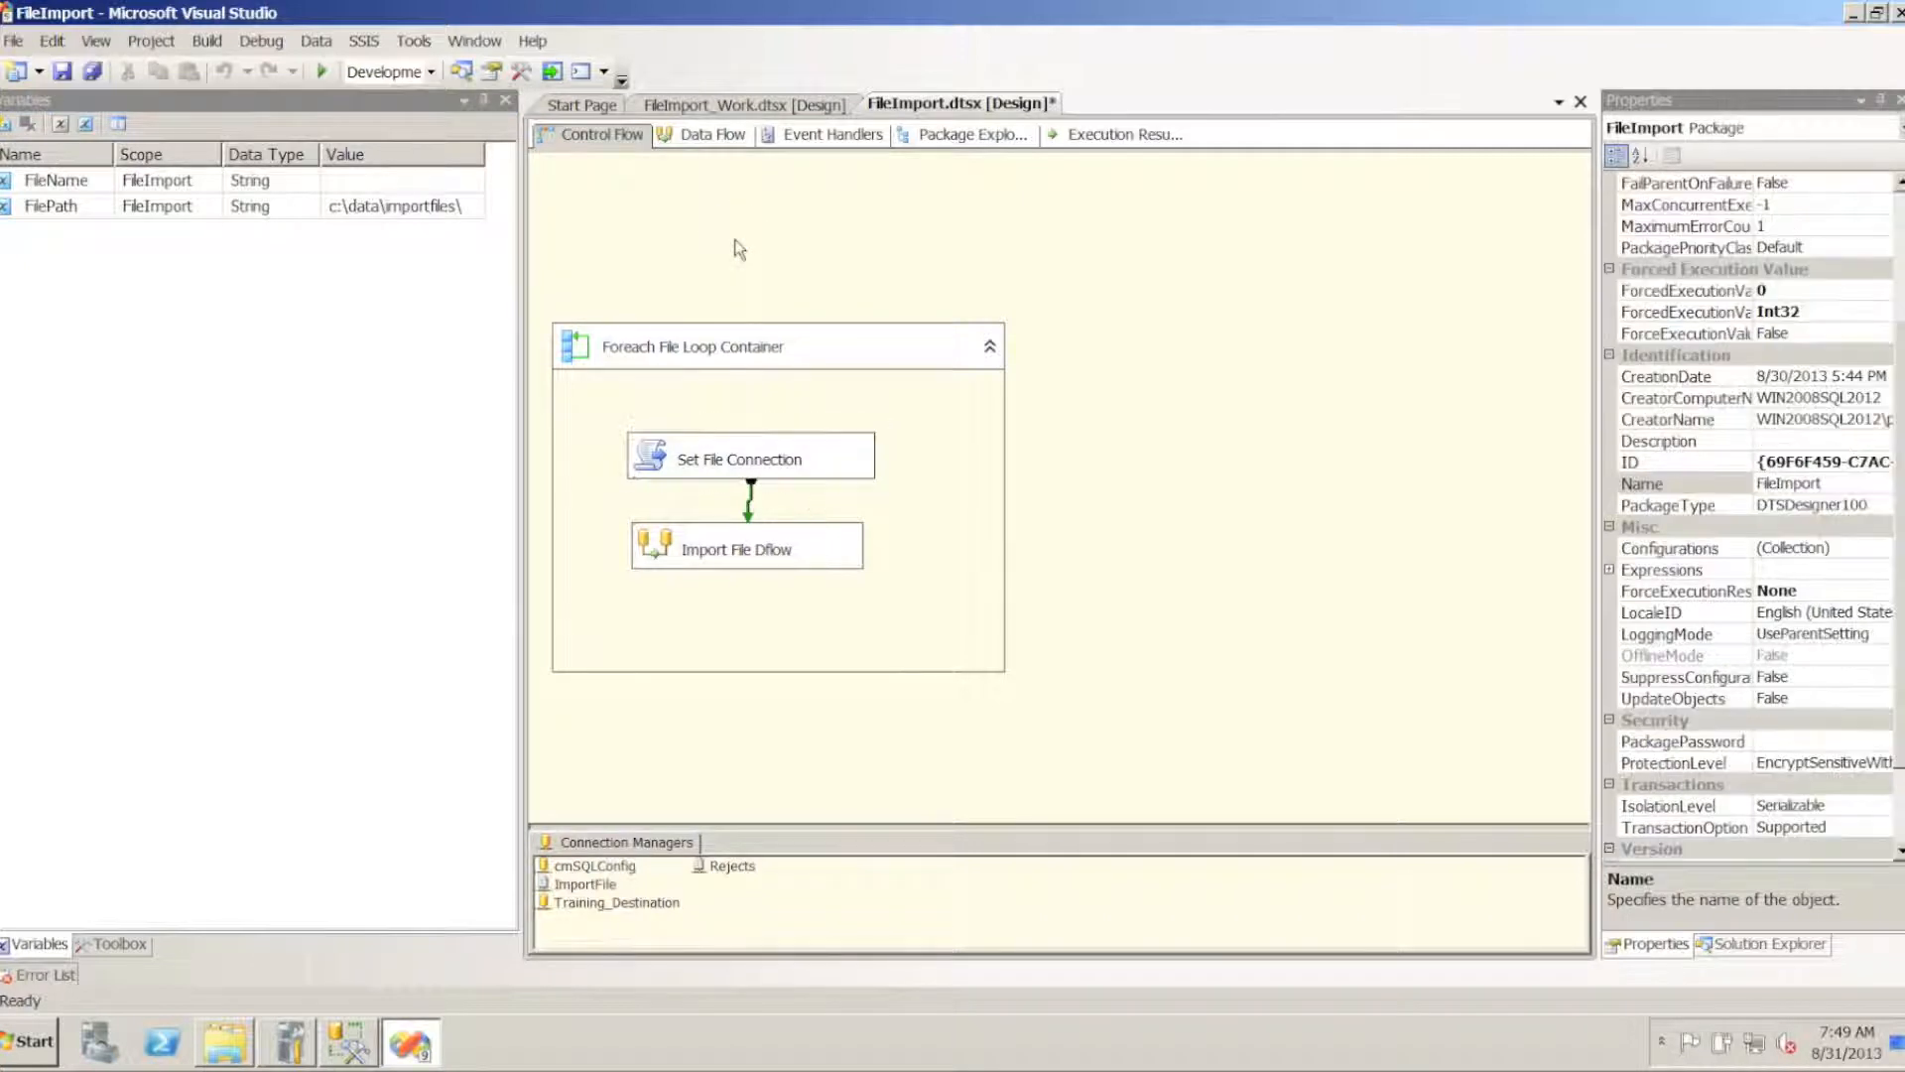
click(54, 328)
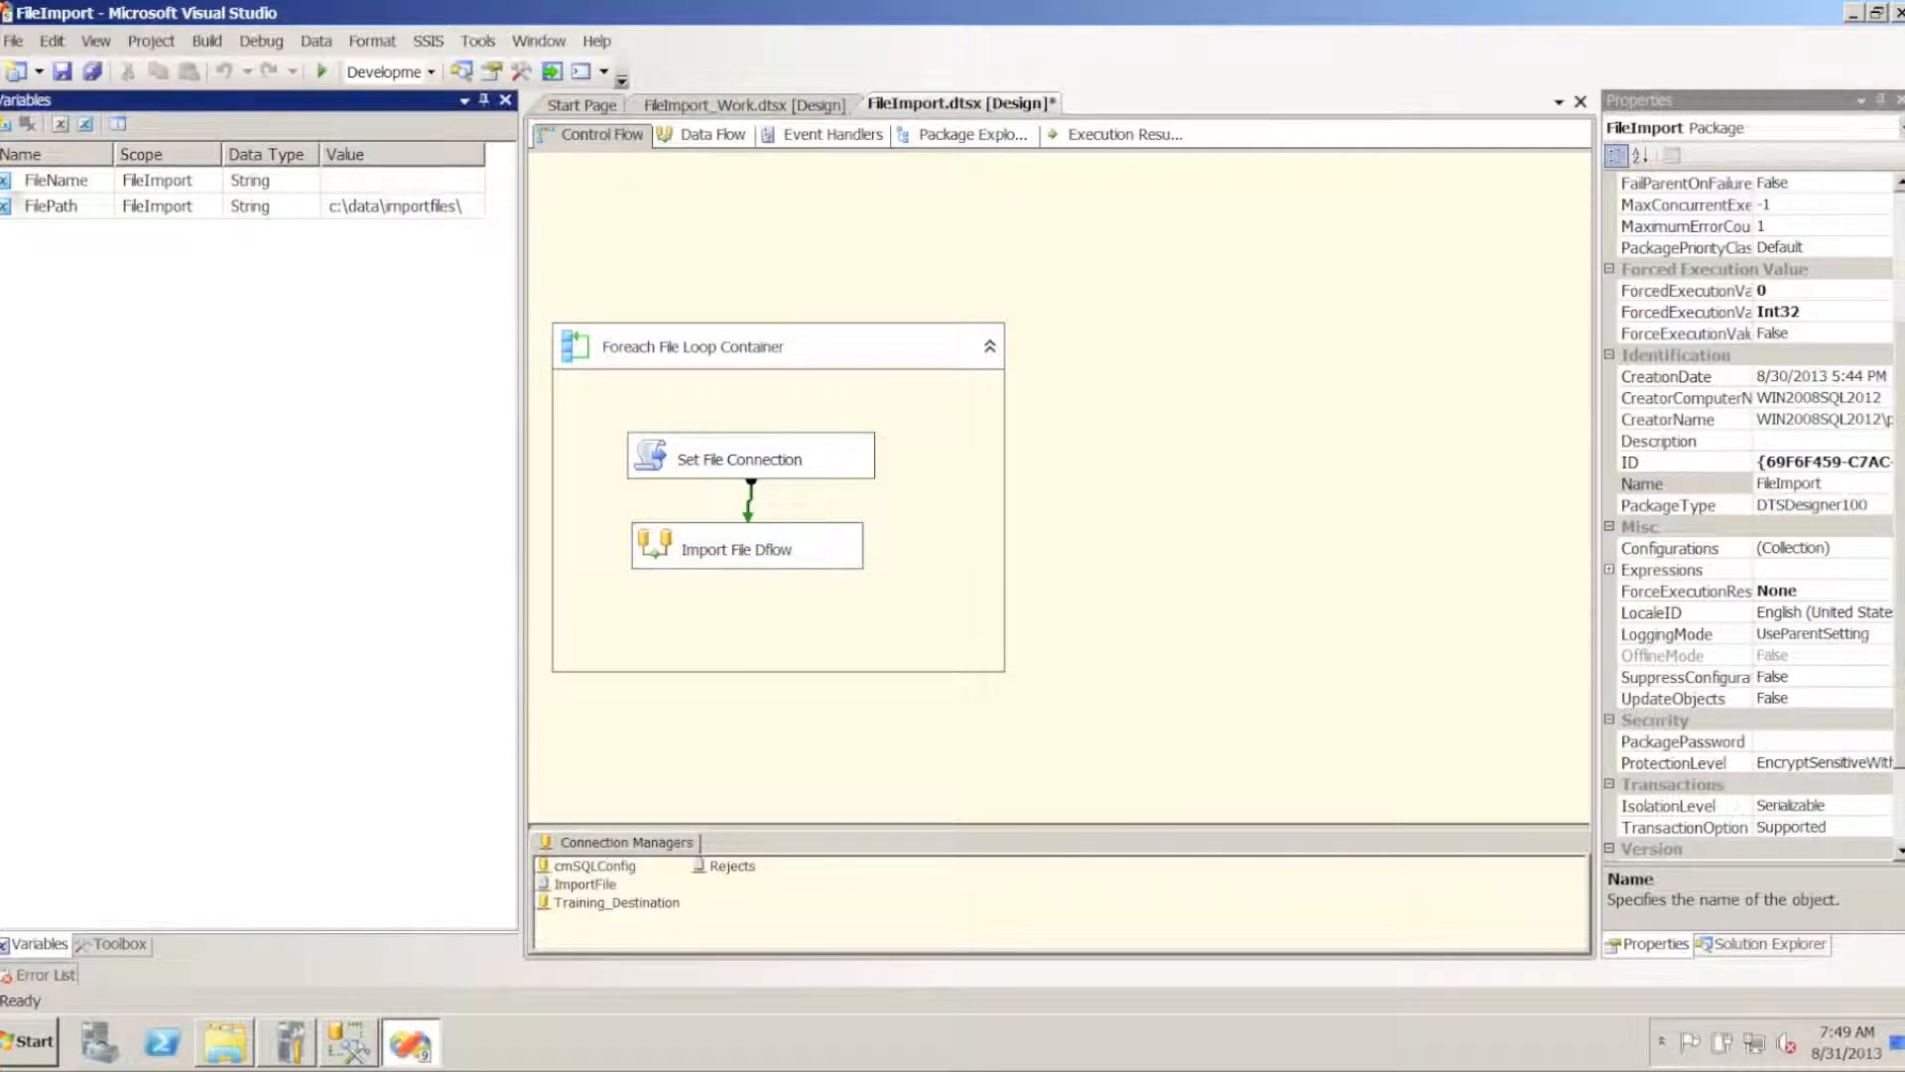
click(5, 125)
text(Reject)
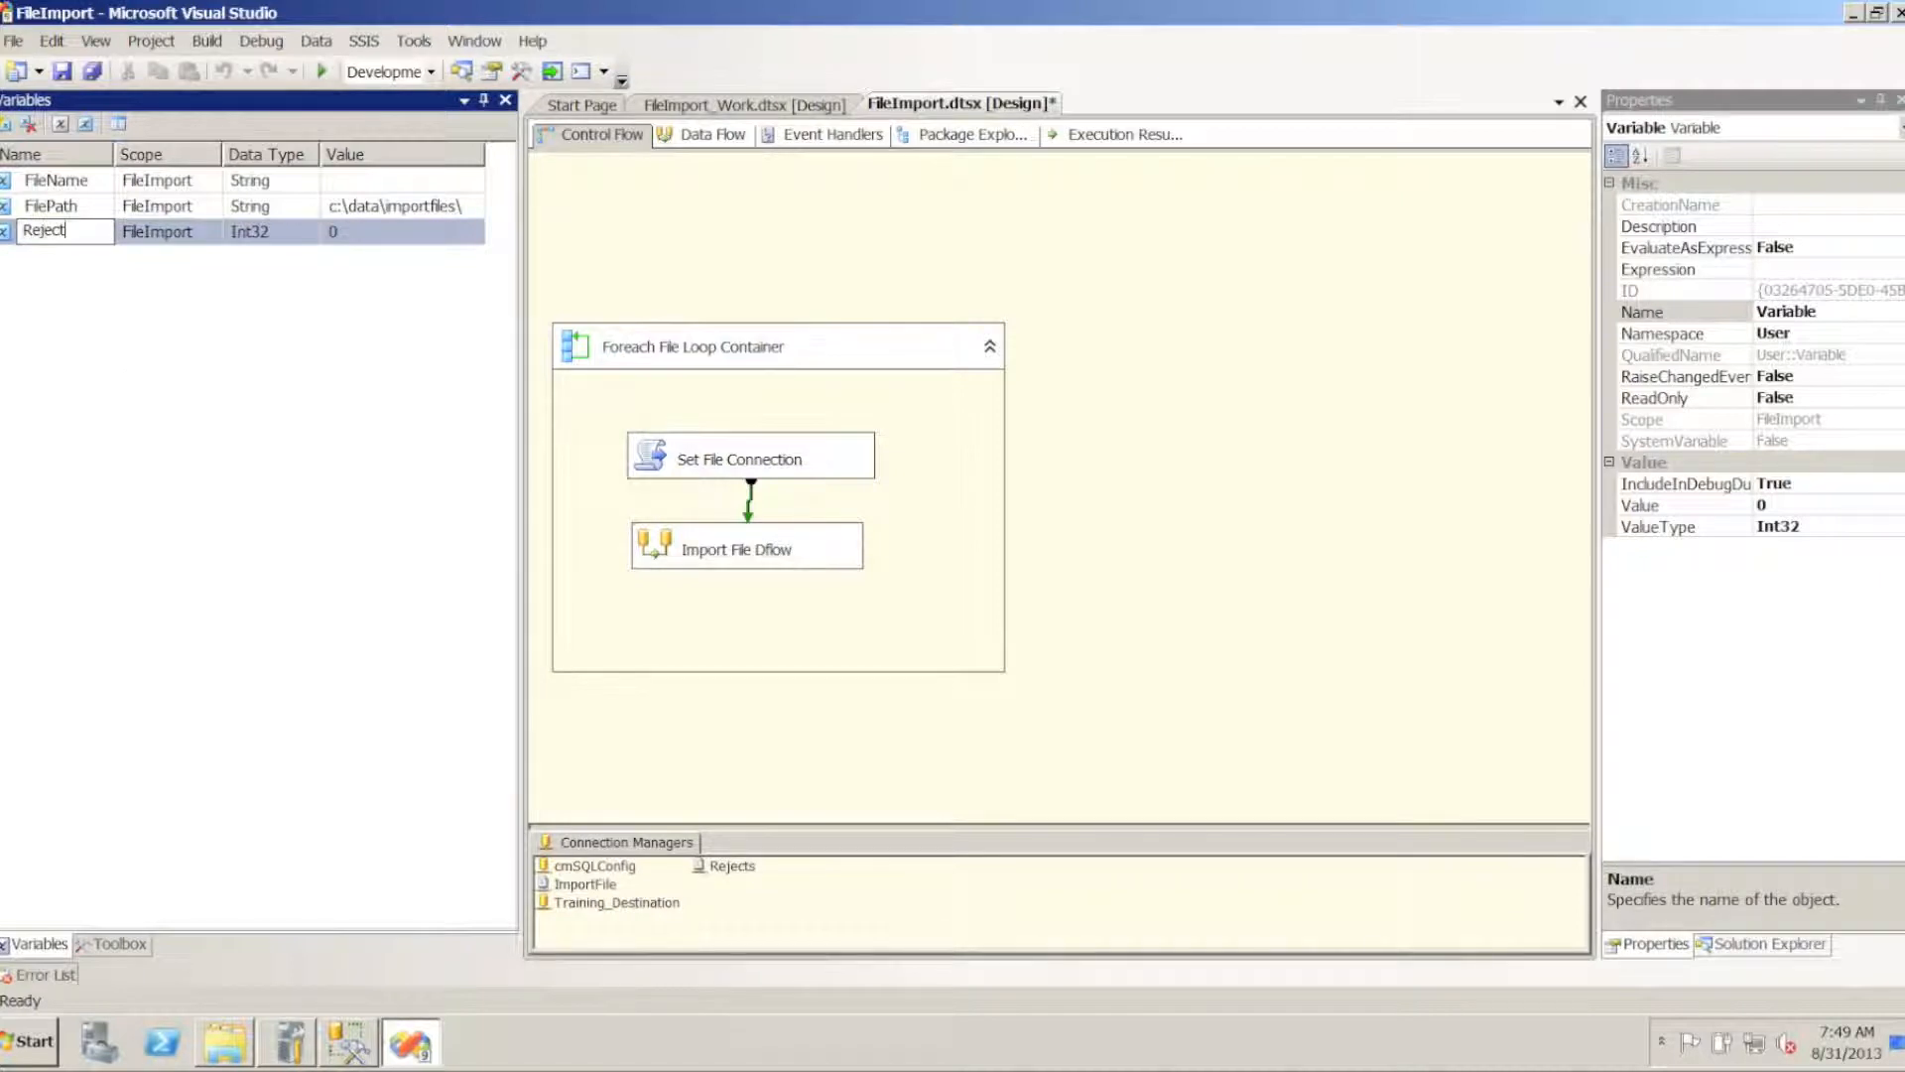
text(Path)
key(Tab)
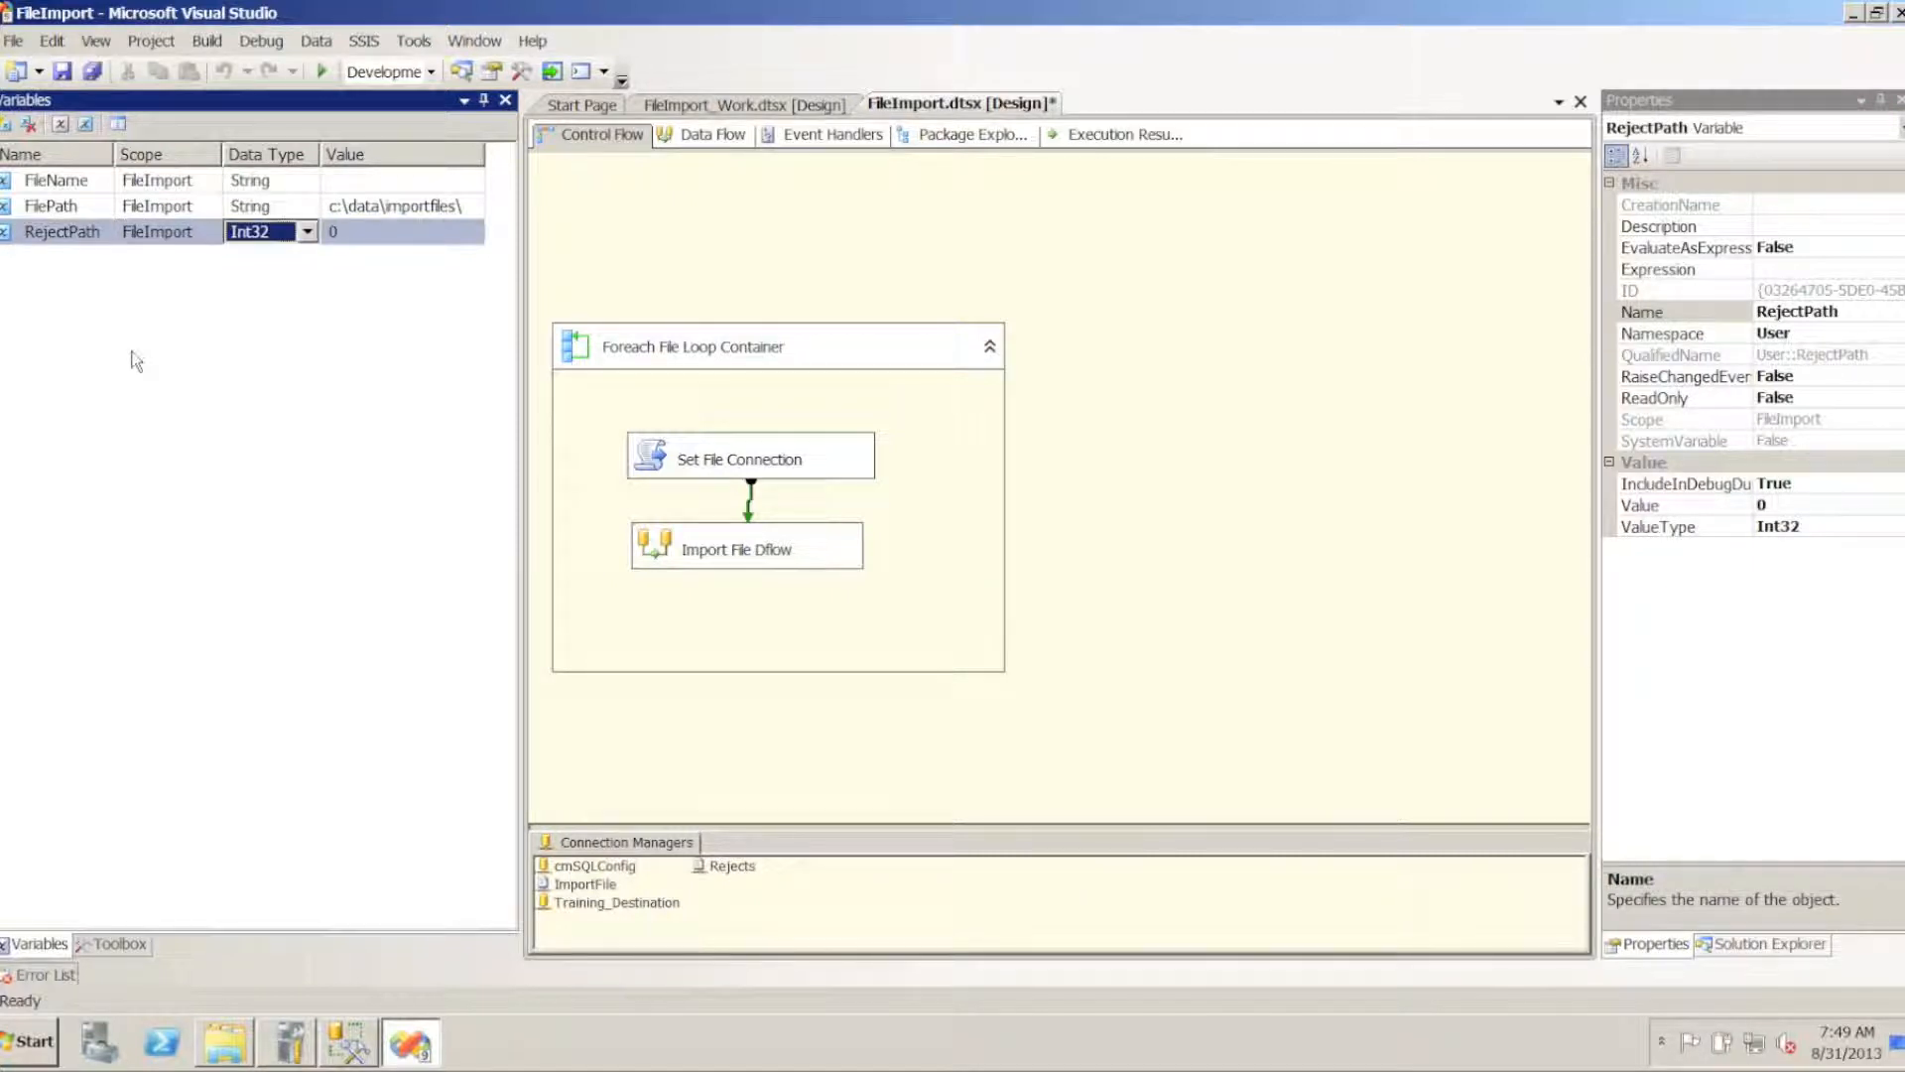
- Set RejectPath's data type to String and its value to c:\data\rejectedfiles\
key(s)
key(s)
key(s)
key(Tab)
text(c:\data\rejectedfiles\)
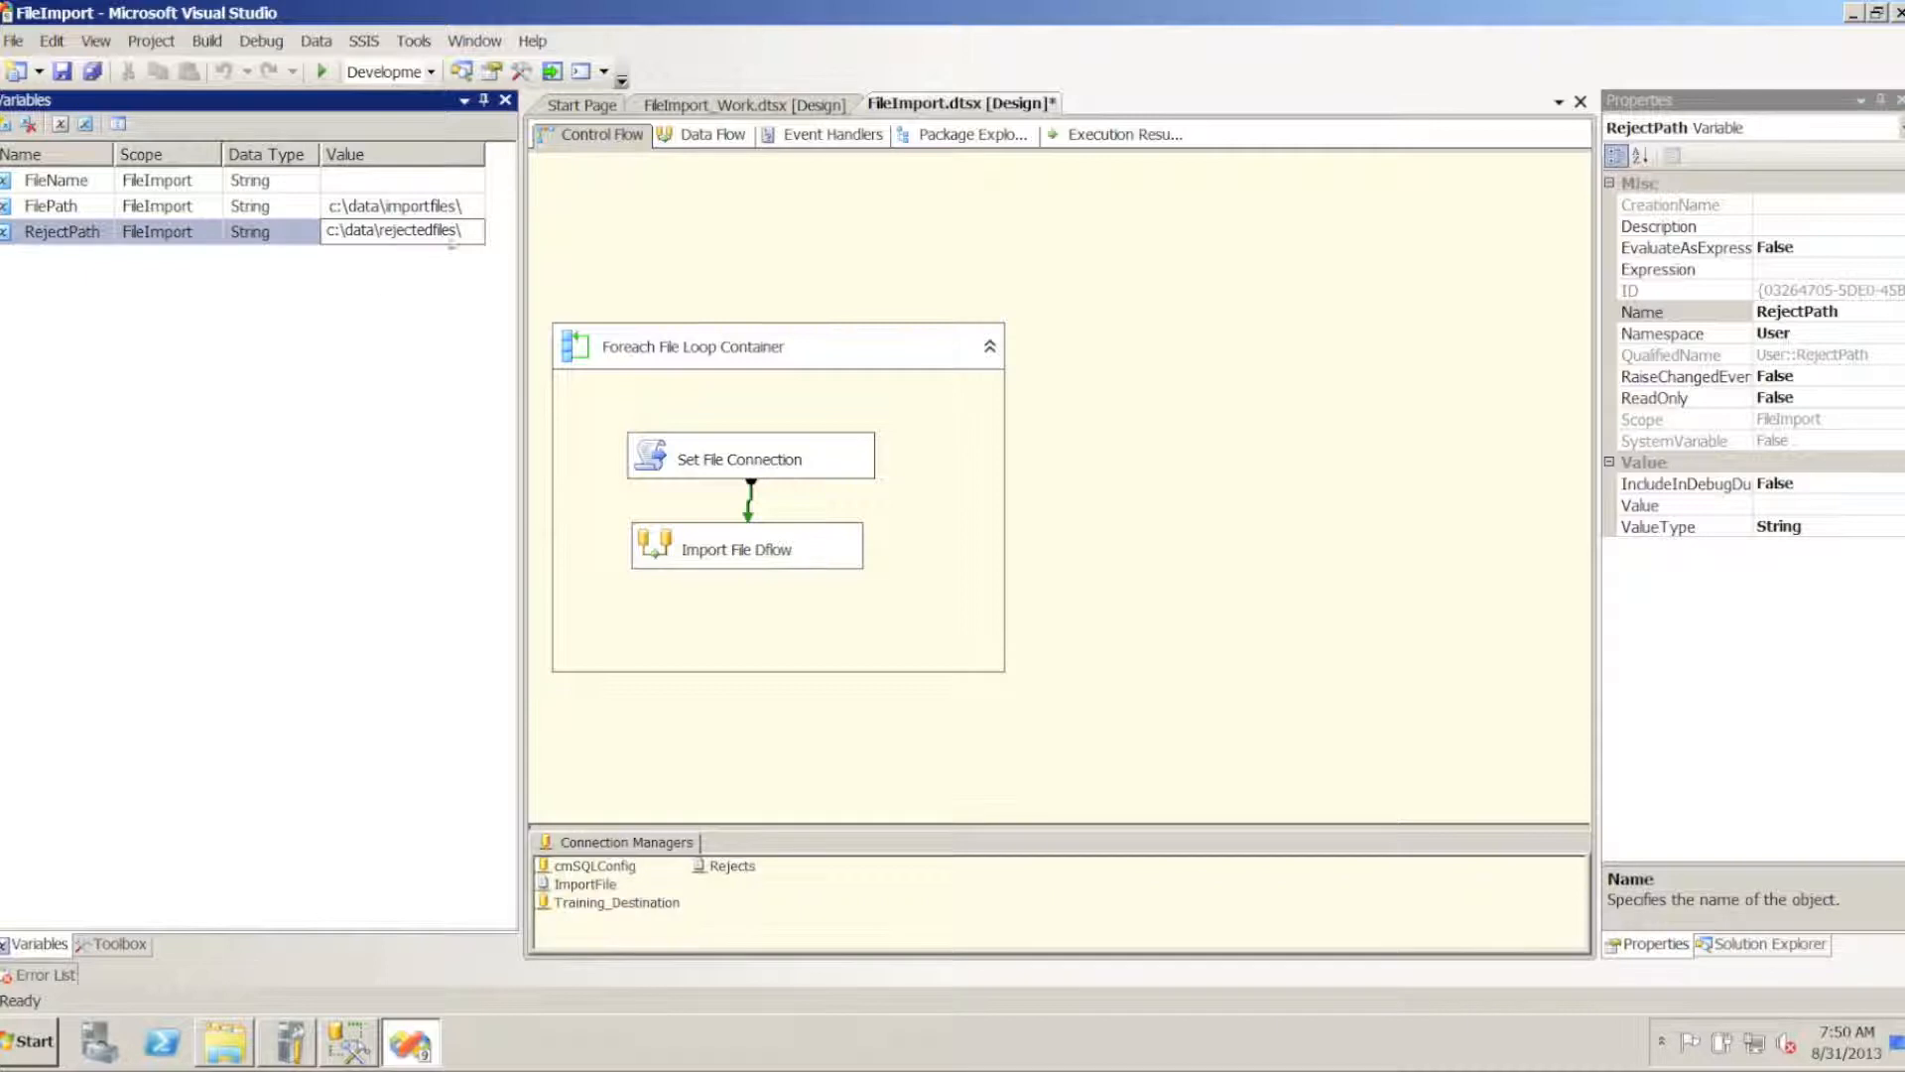
key(Return)
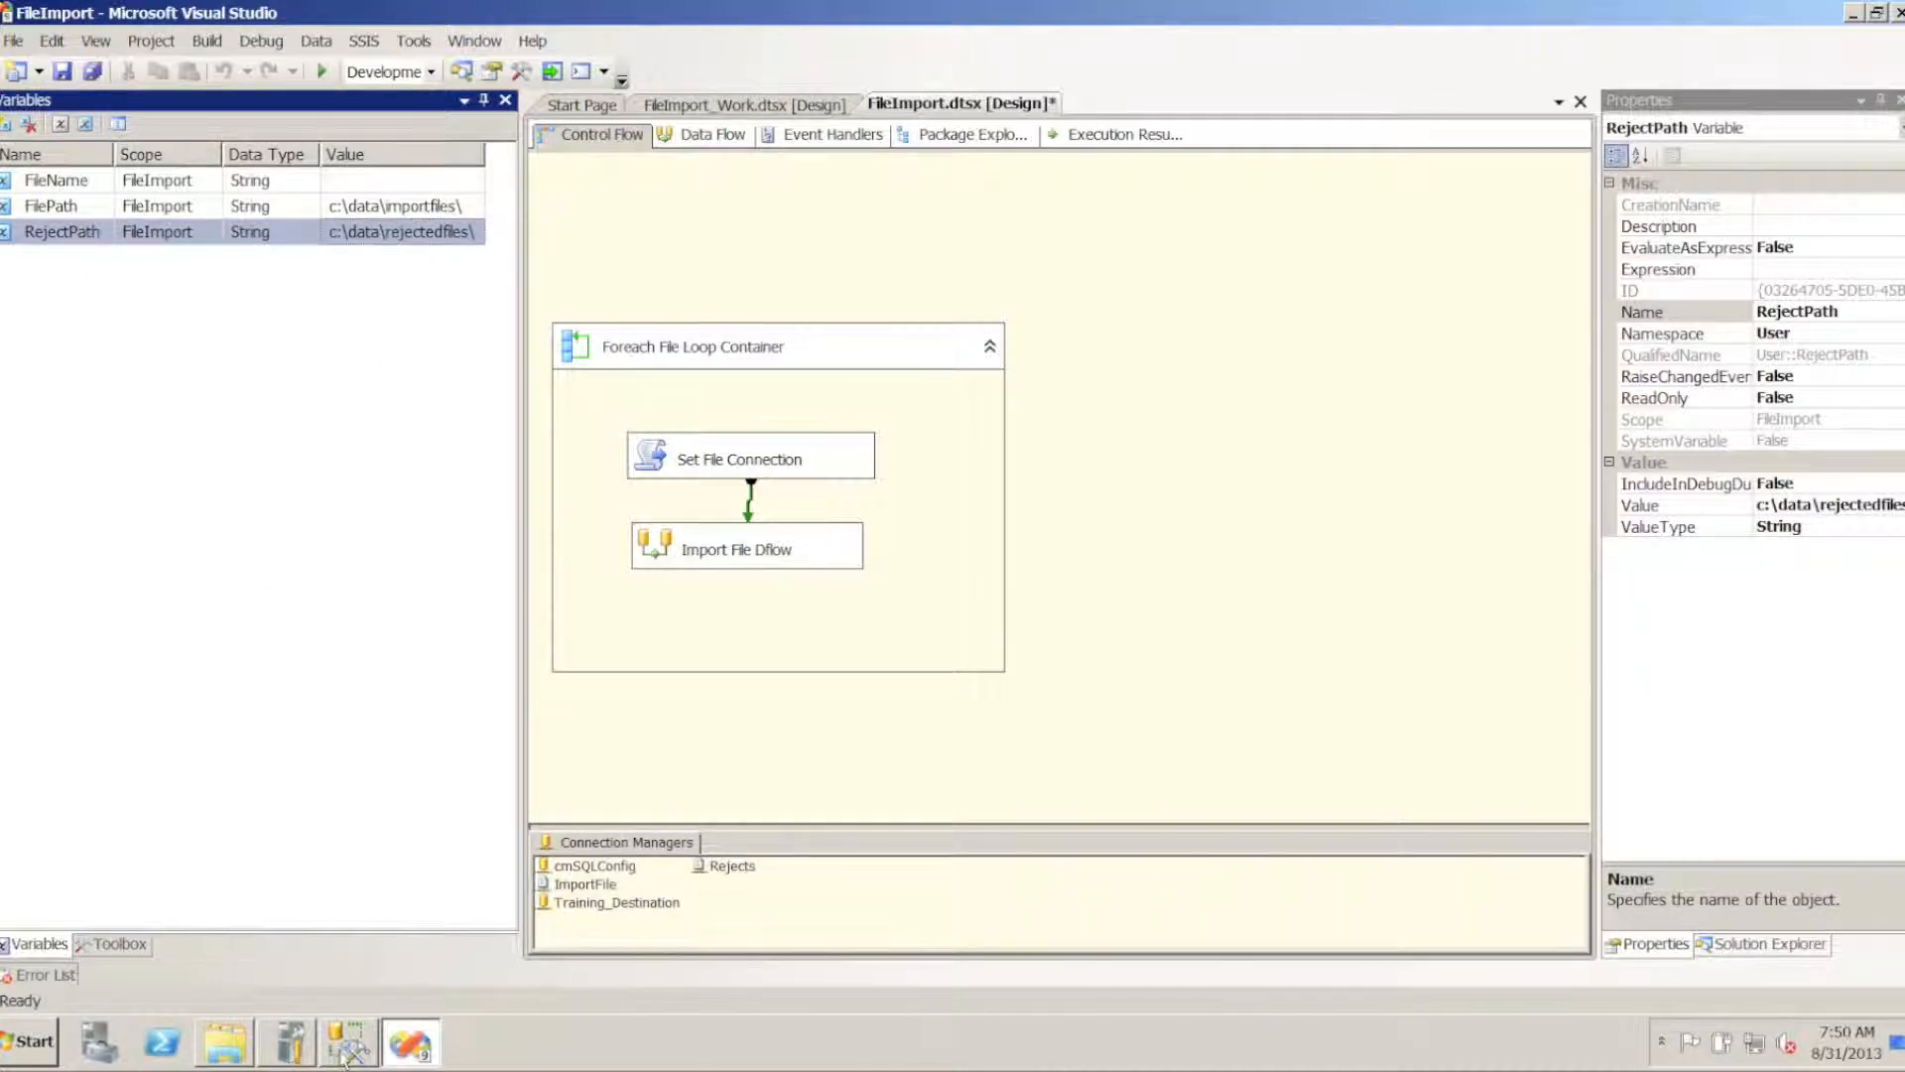
- Switch to Windows Explorer and create a folder named RejectedFiles in C:\Data
click(226, 1044)
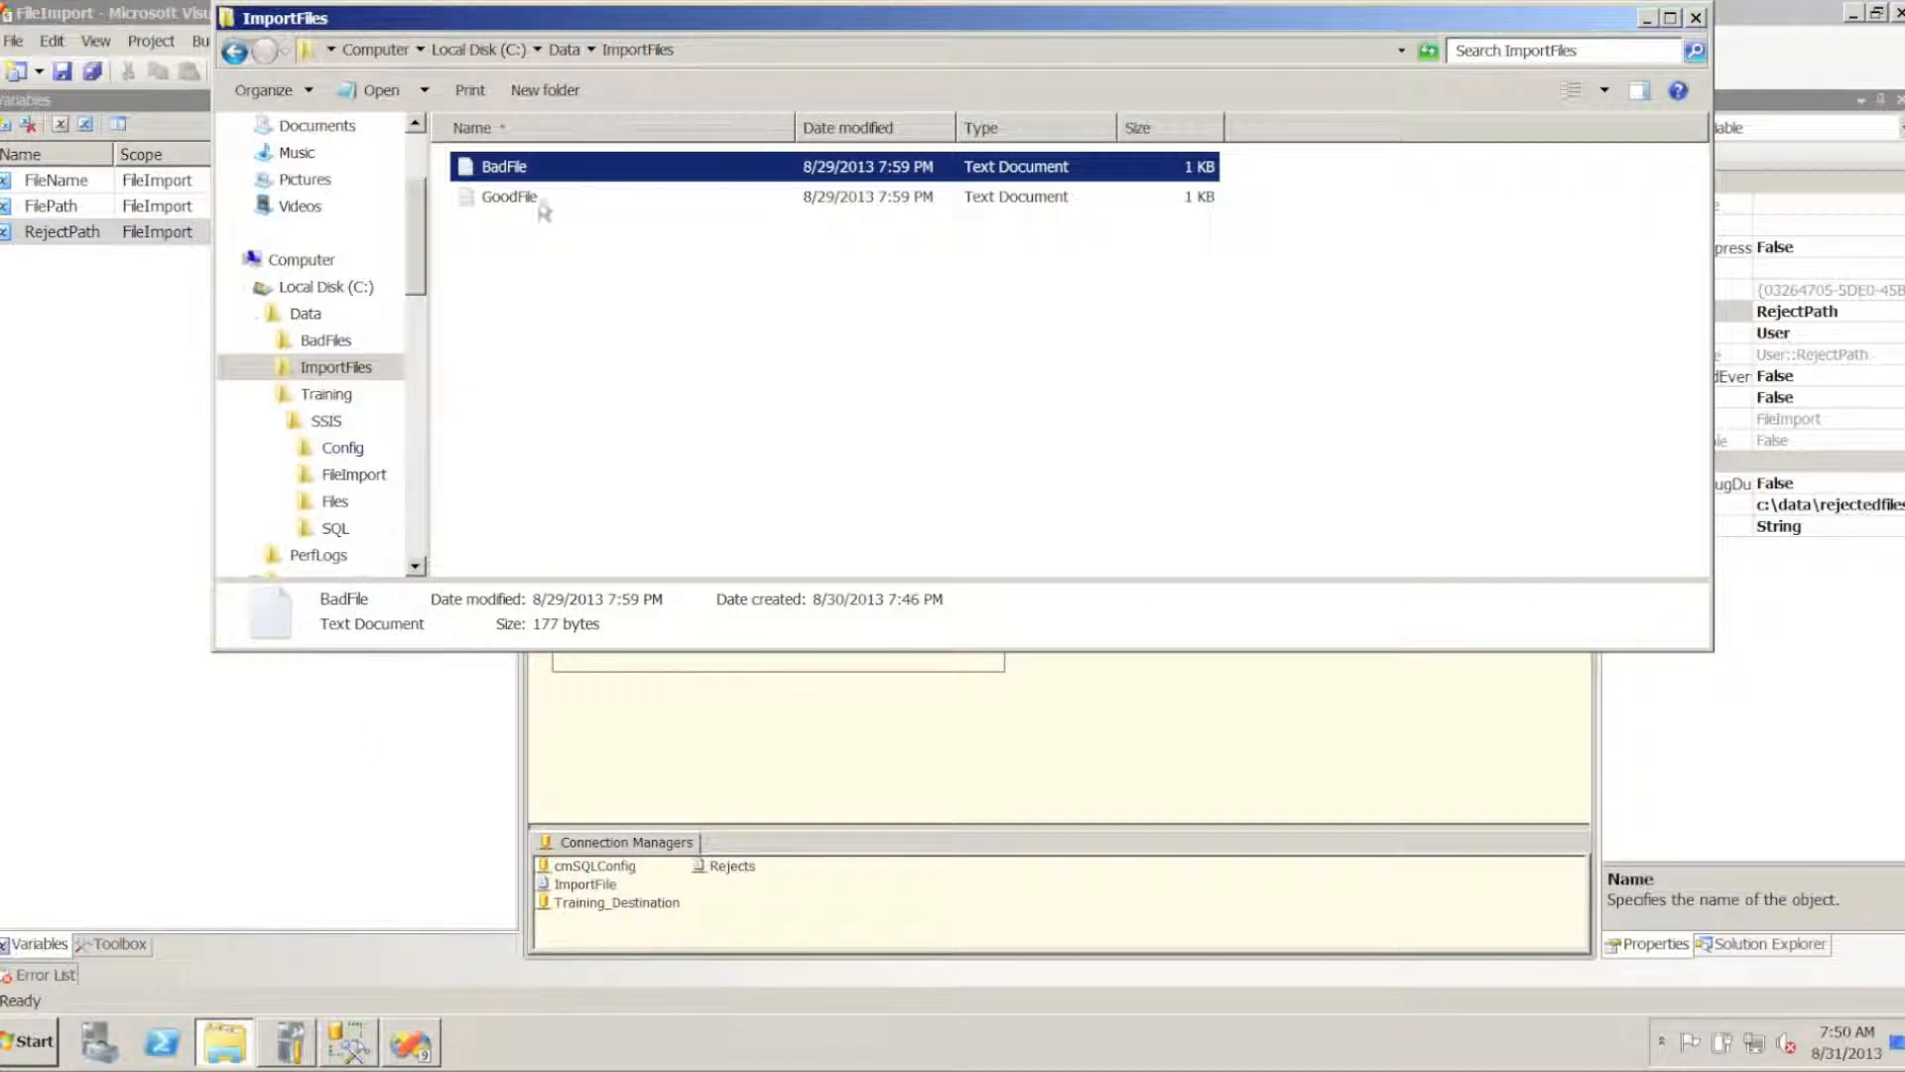
click(564, 50)
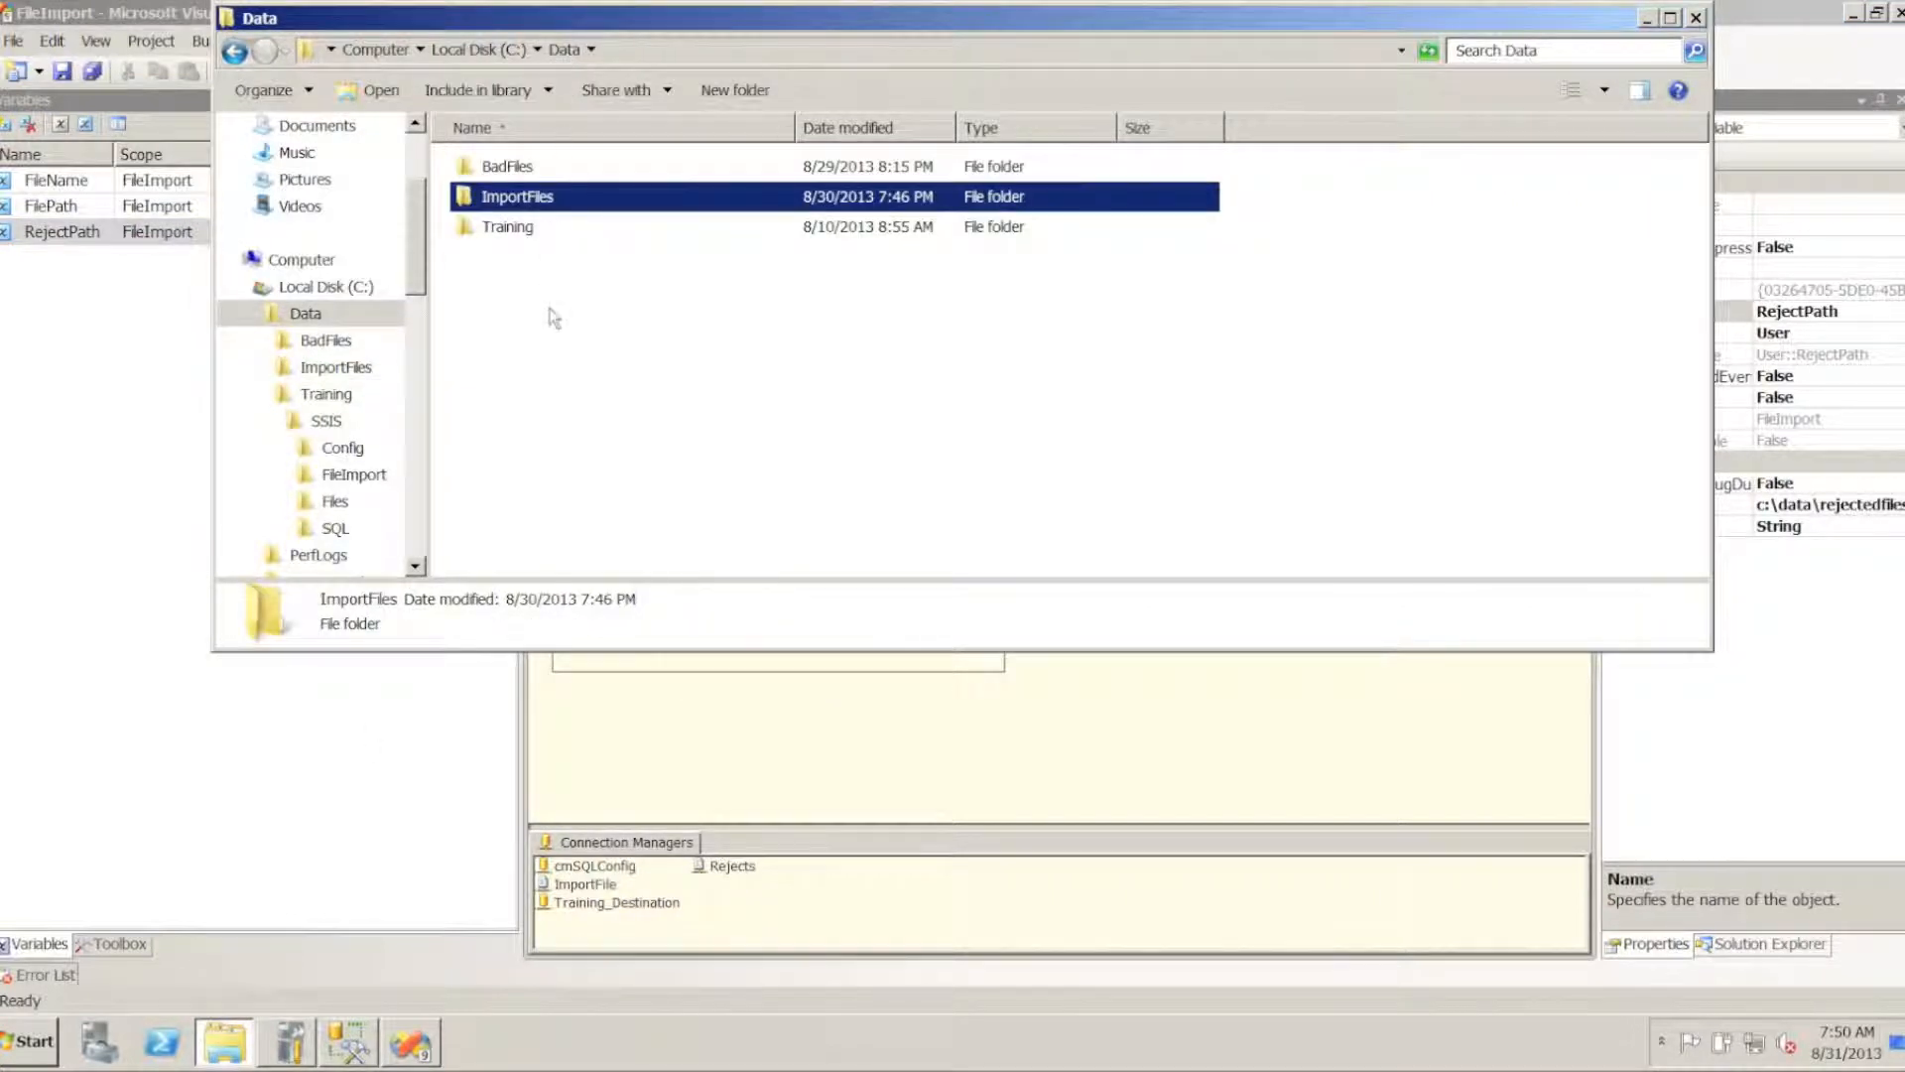
right_click(556, 369)
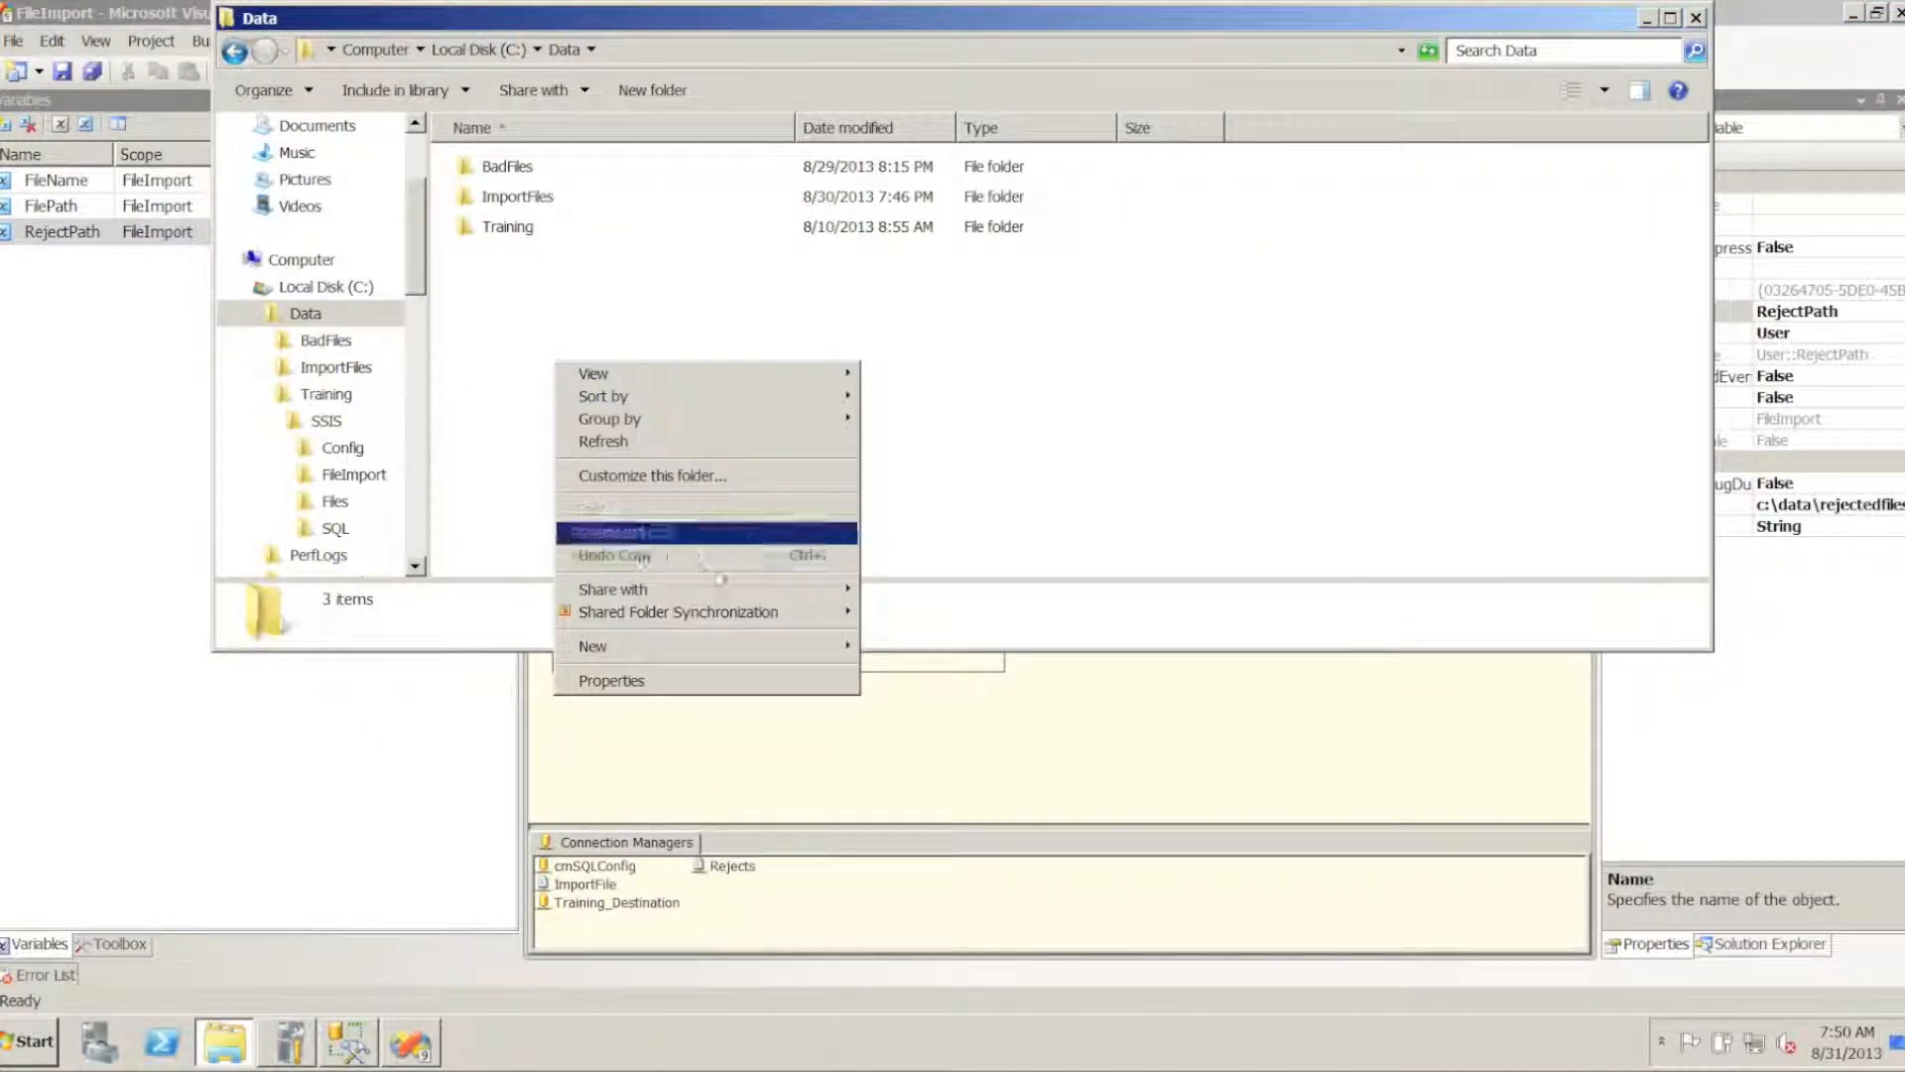
mouse_move(731, 653)
click(905, 648)
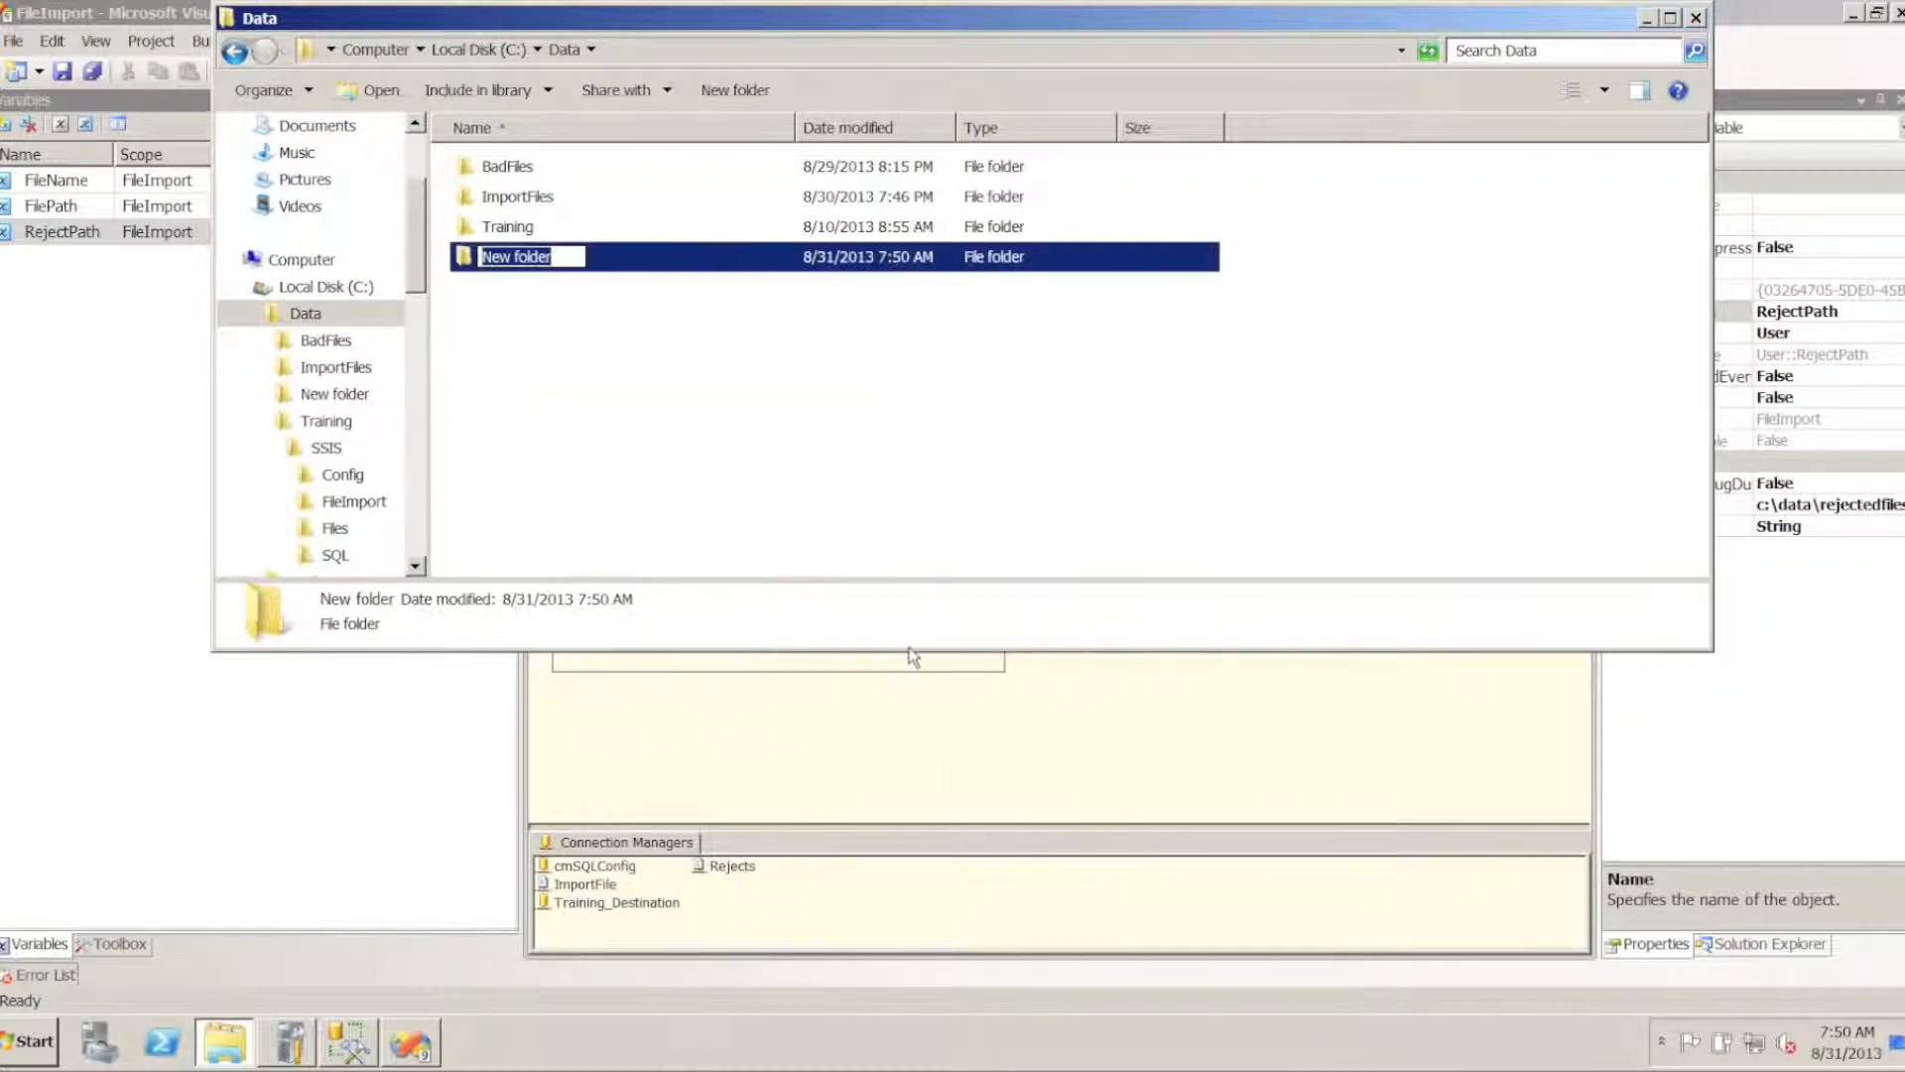
text(Rejec)
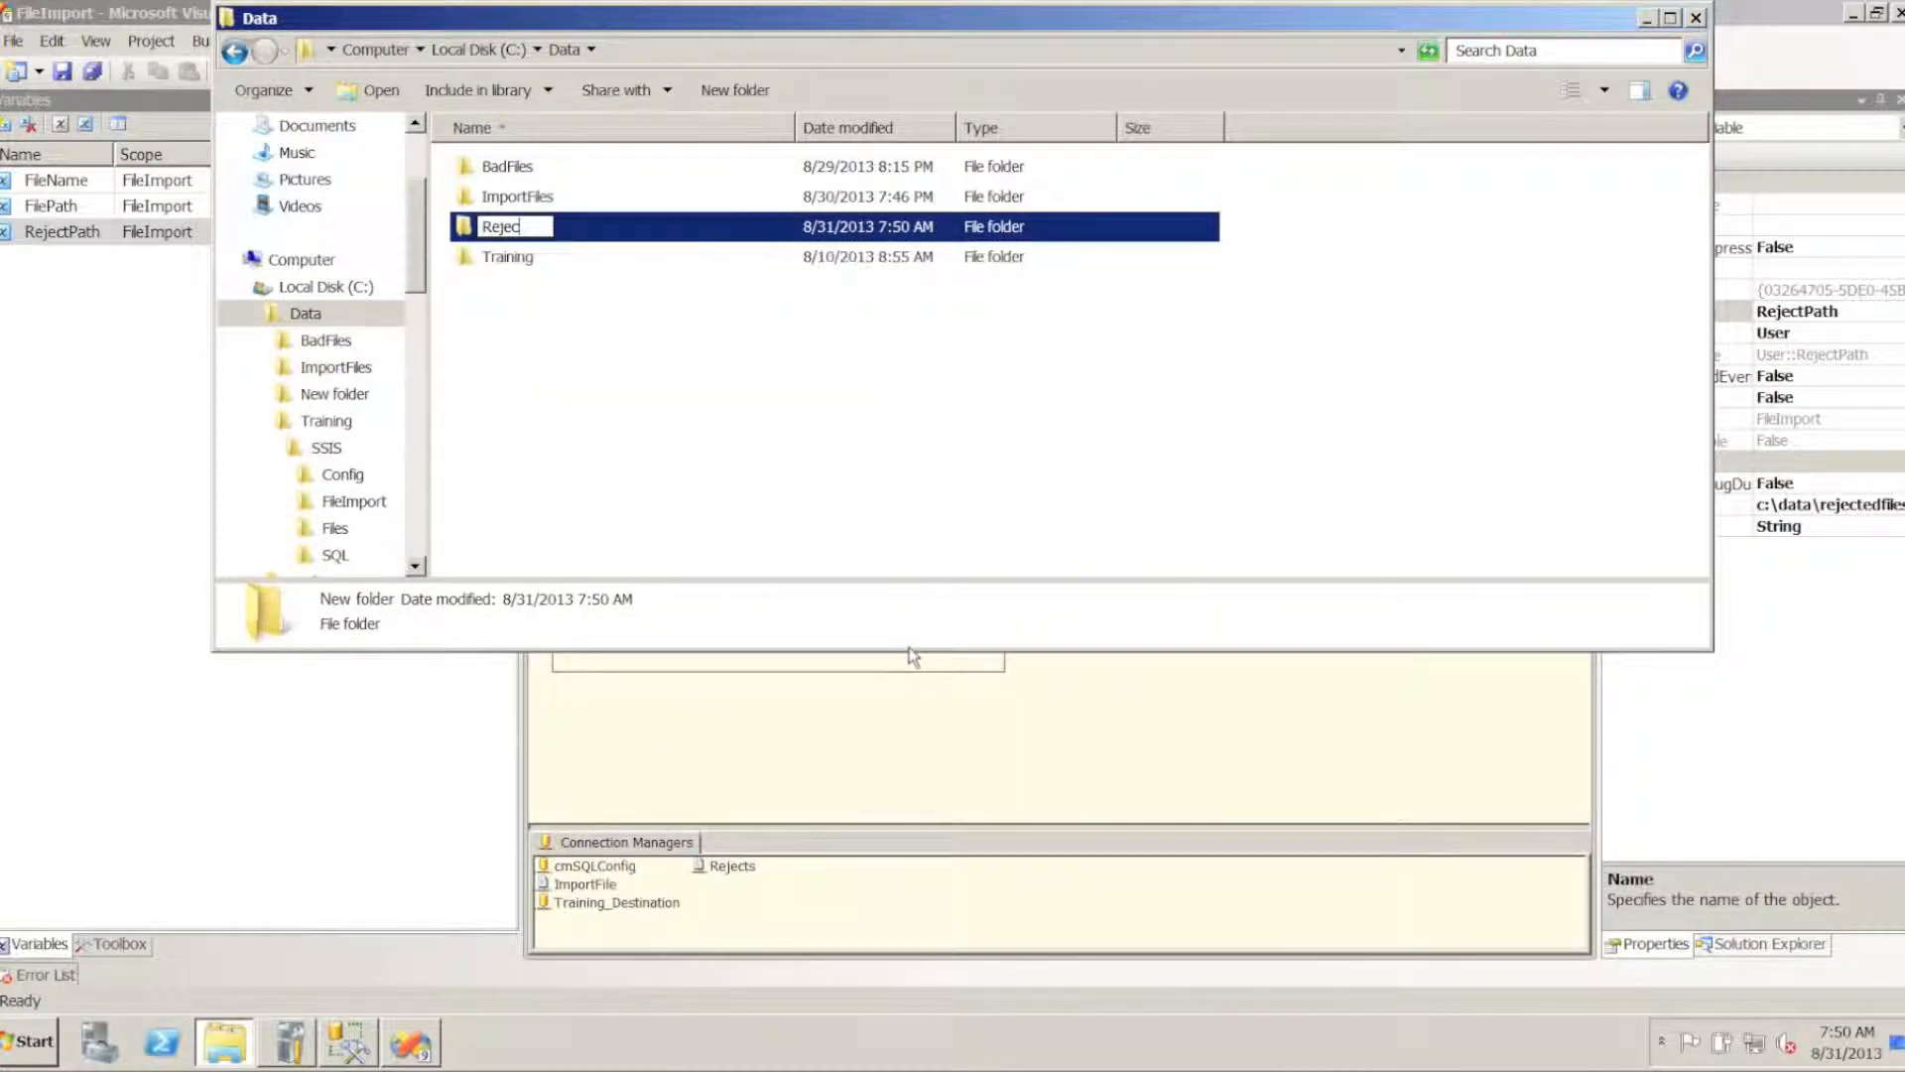
text(tedFiles)
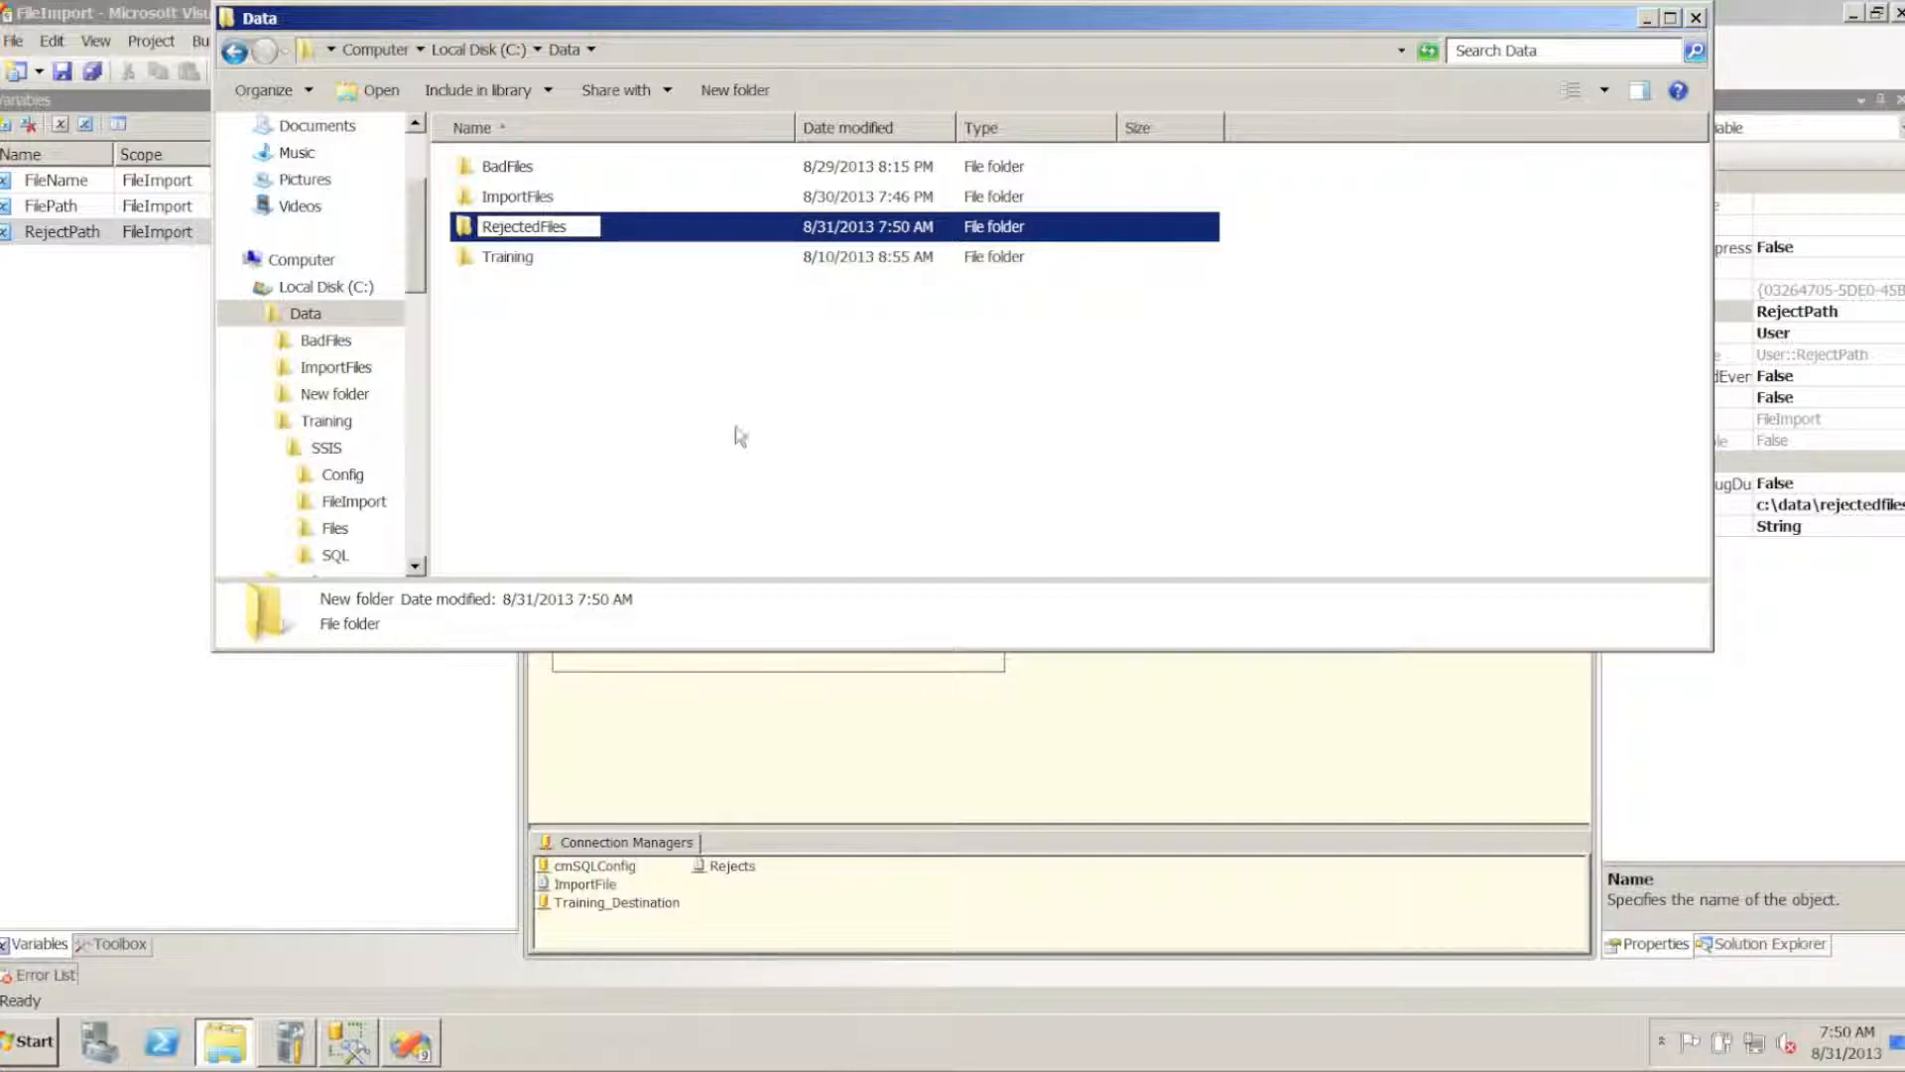
click(740, 433)
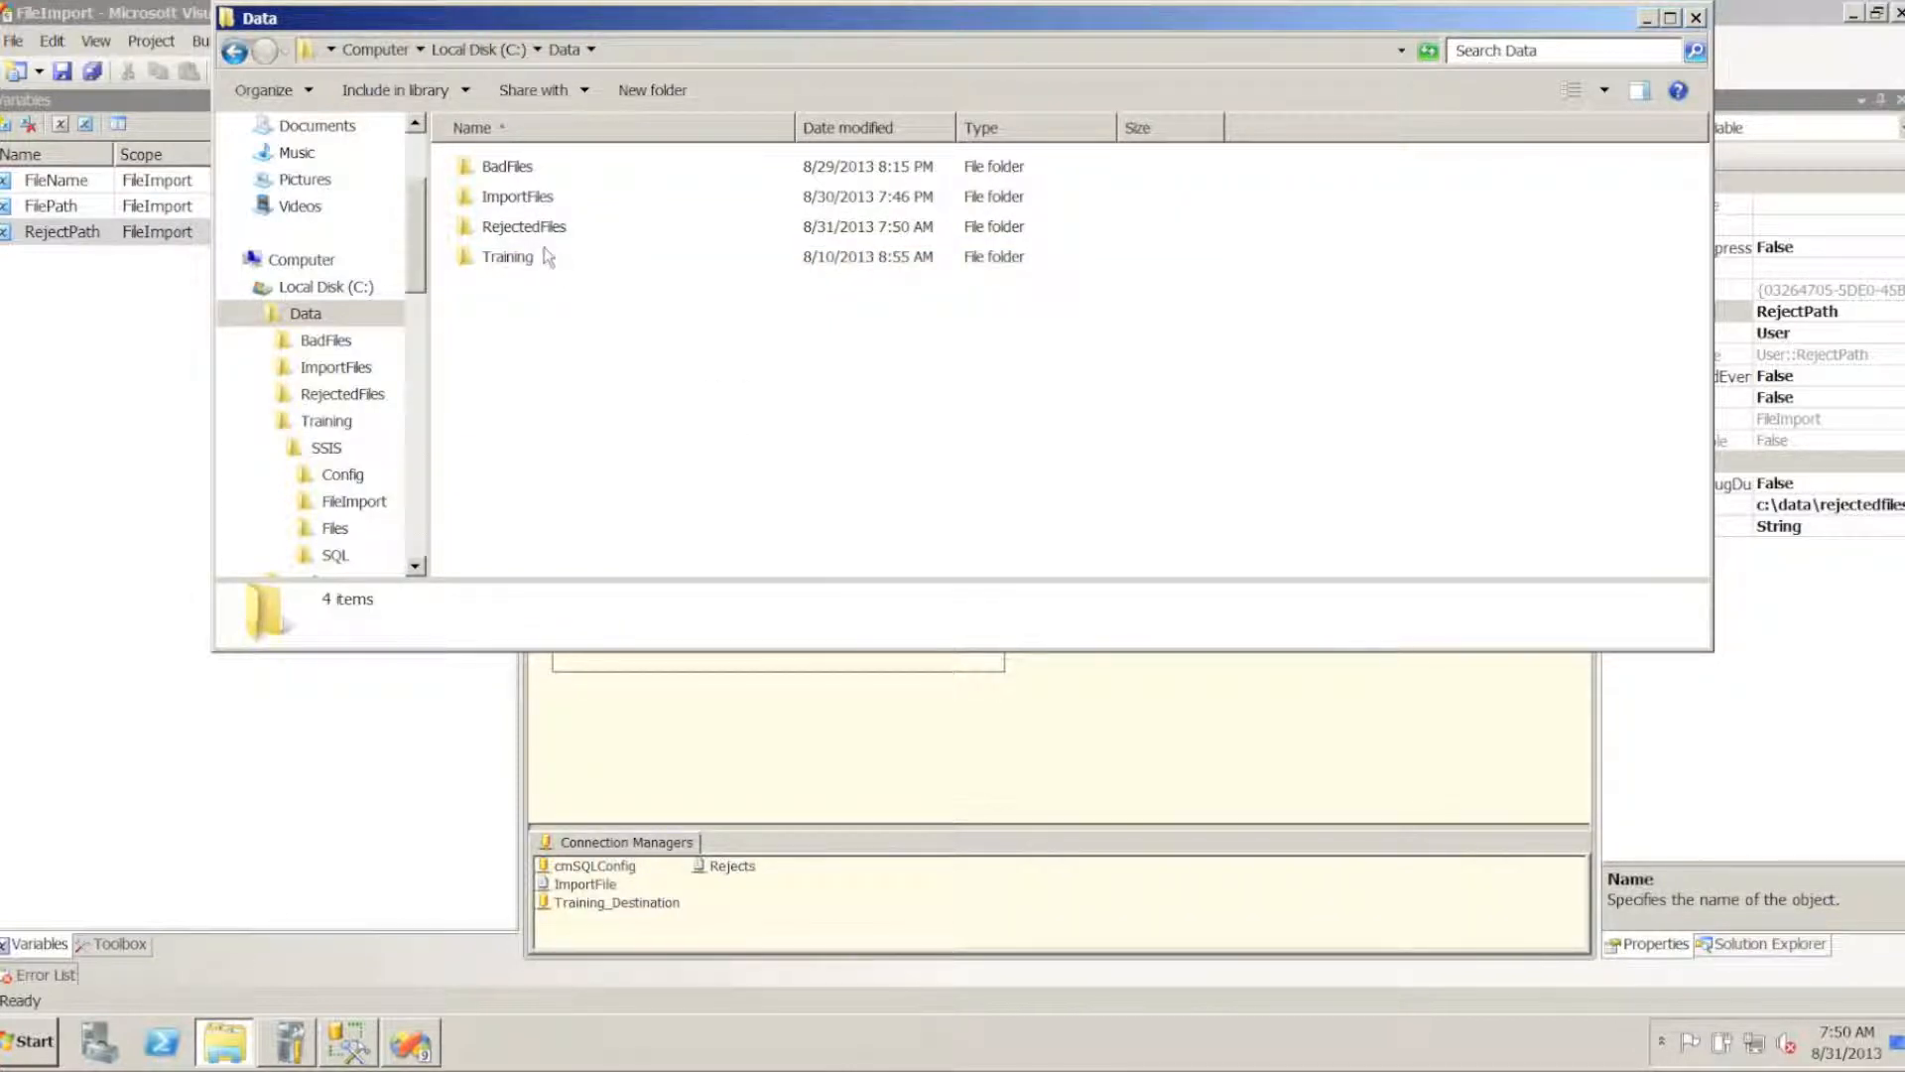
- View the contents of the BadFile text document in the ImportFiles folder, then close it
click(506, 198)
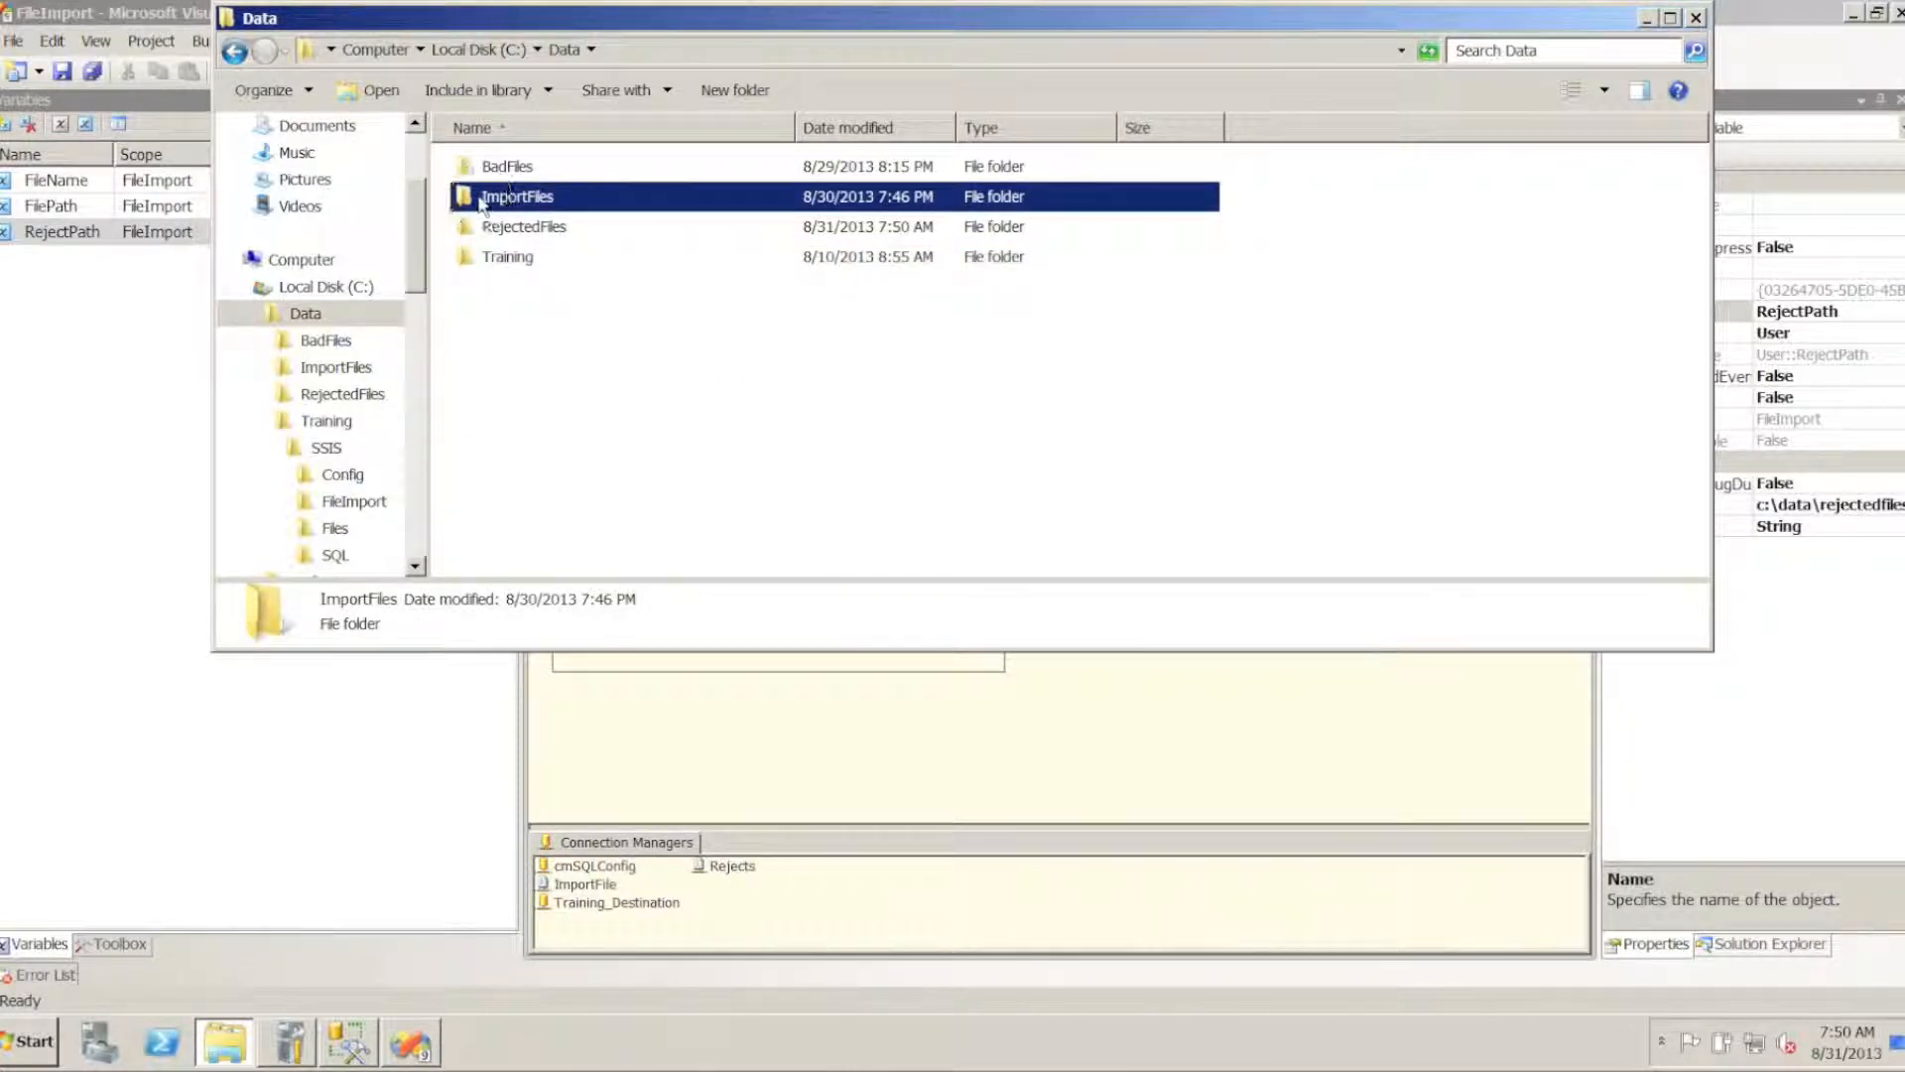
double_click(483, 198)
click(495, 169)
double_click(495, 168)
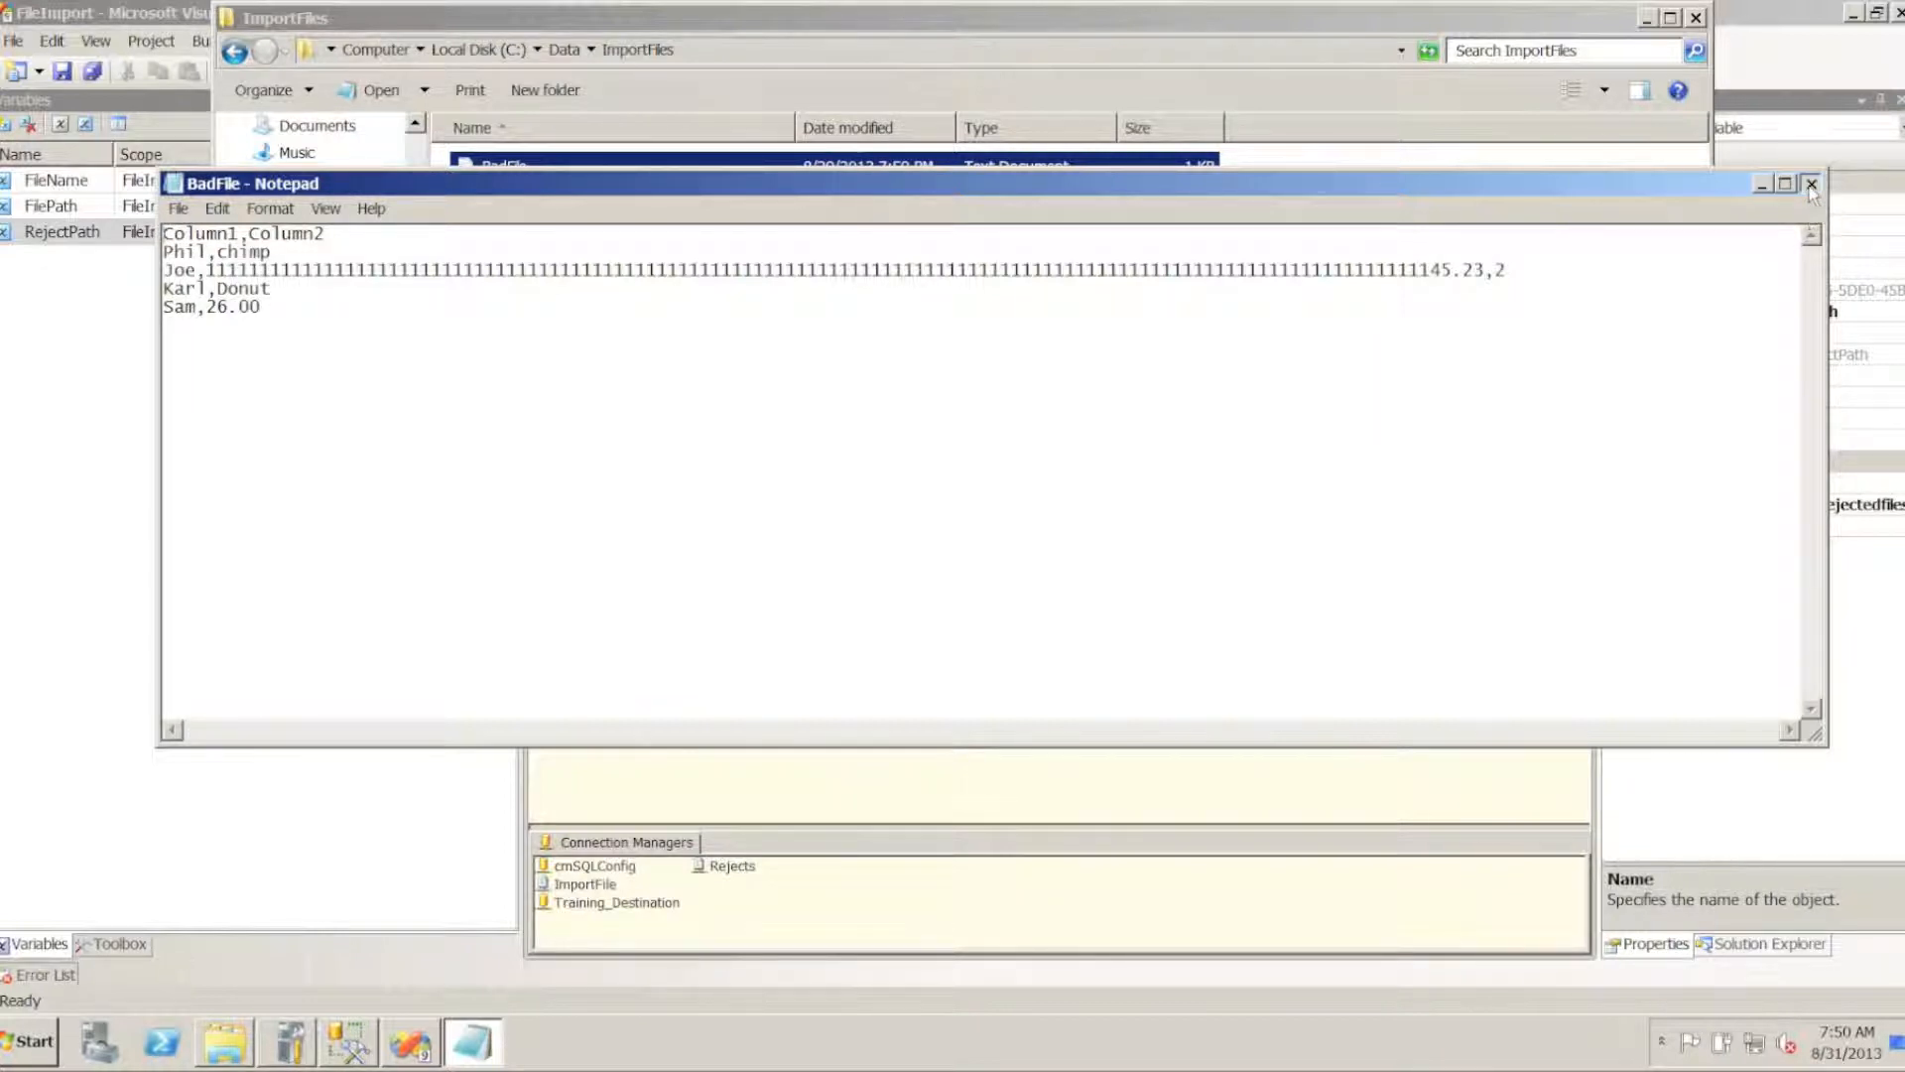
click(1810, 184)
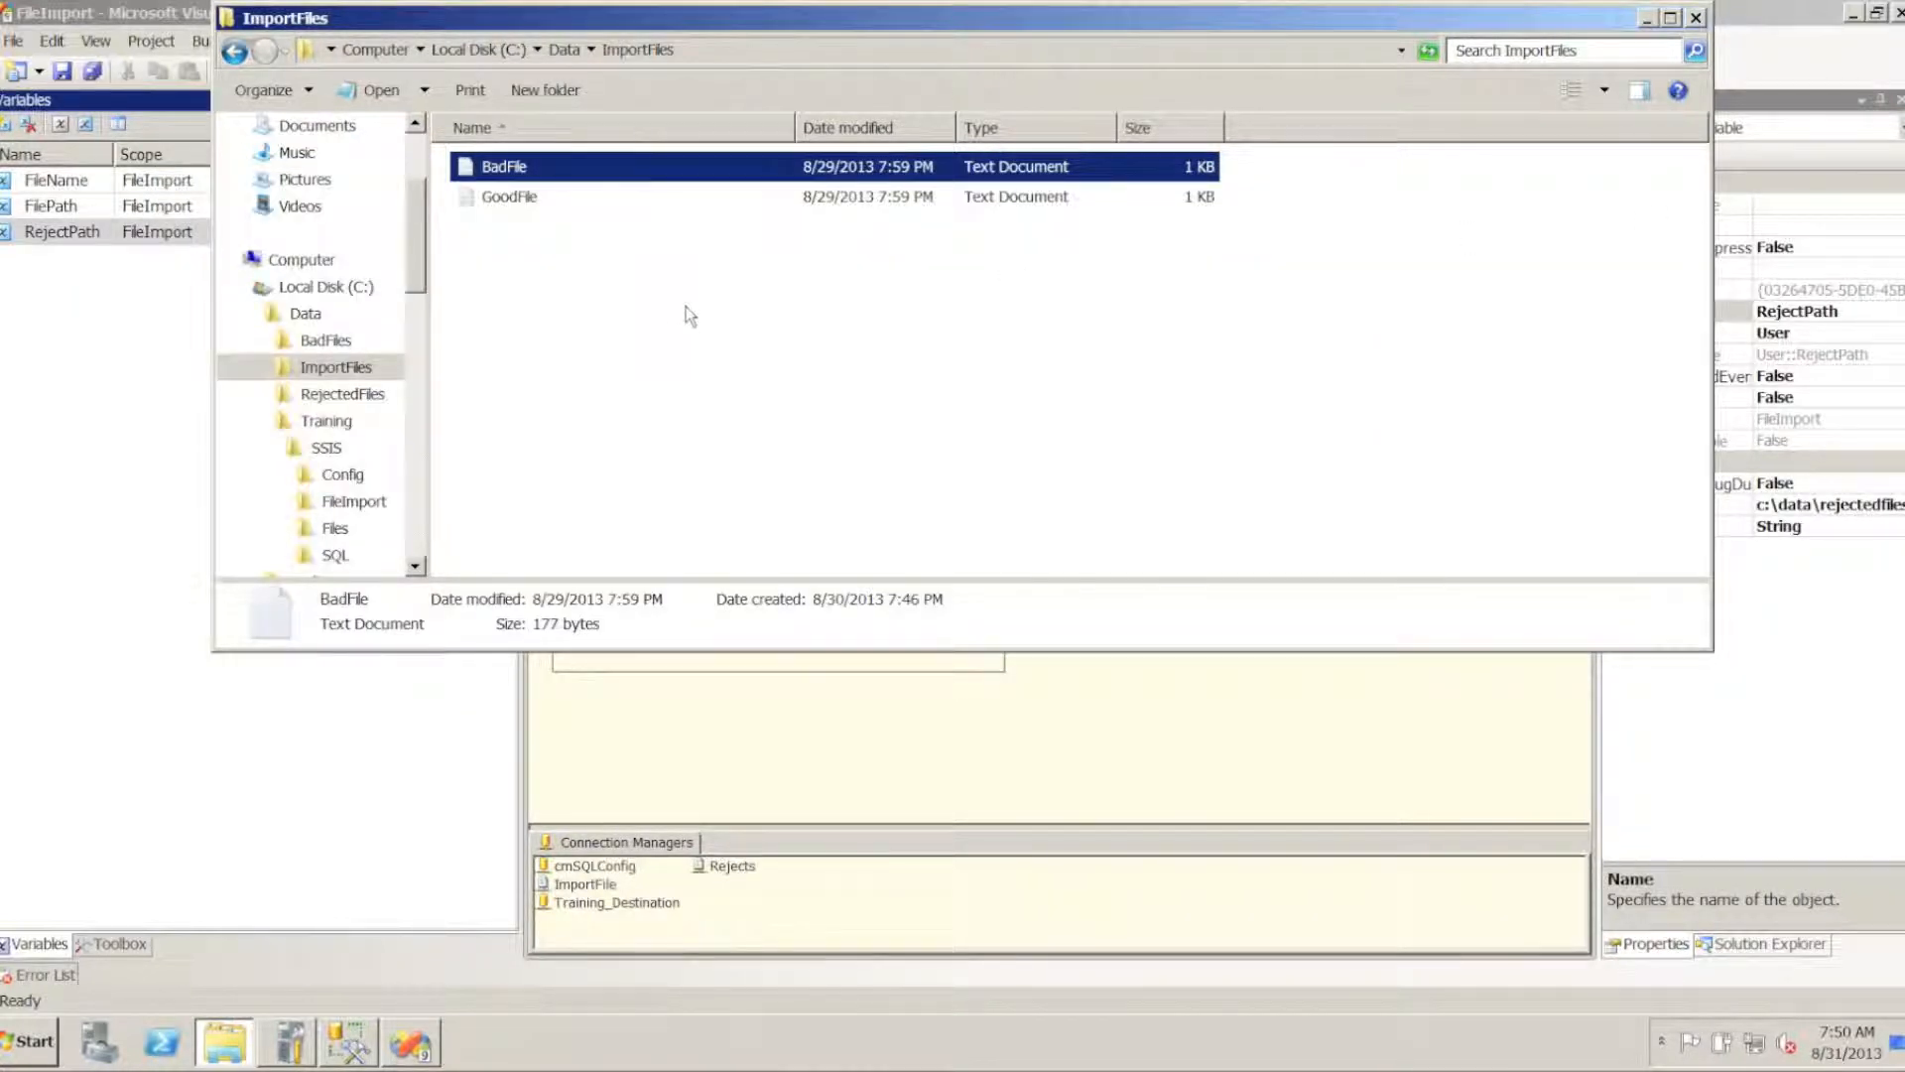
- Return to Visual Studio and edit the SQL Config package configuration, keeping its SQL Server settings and proceeding to the property selection
click(752, 723)
right_click(1206, 576)
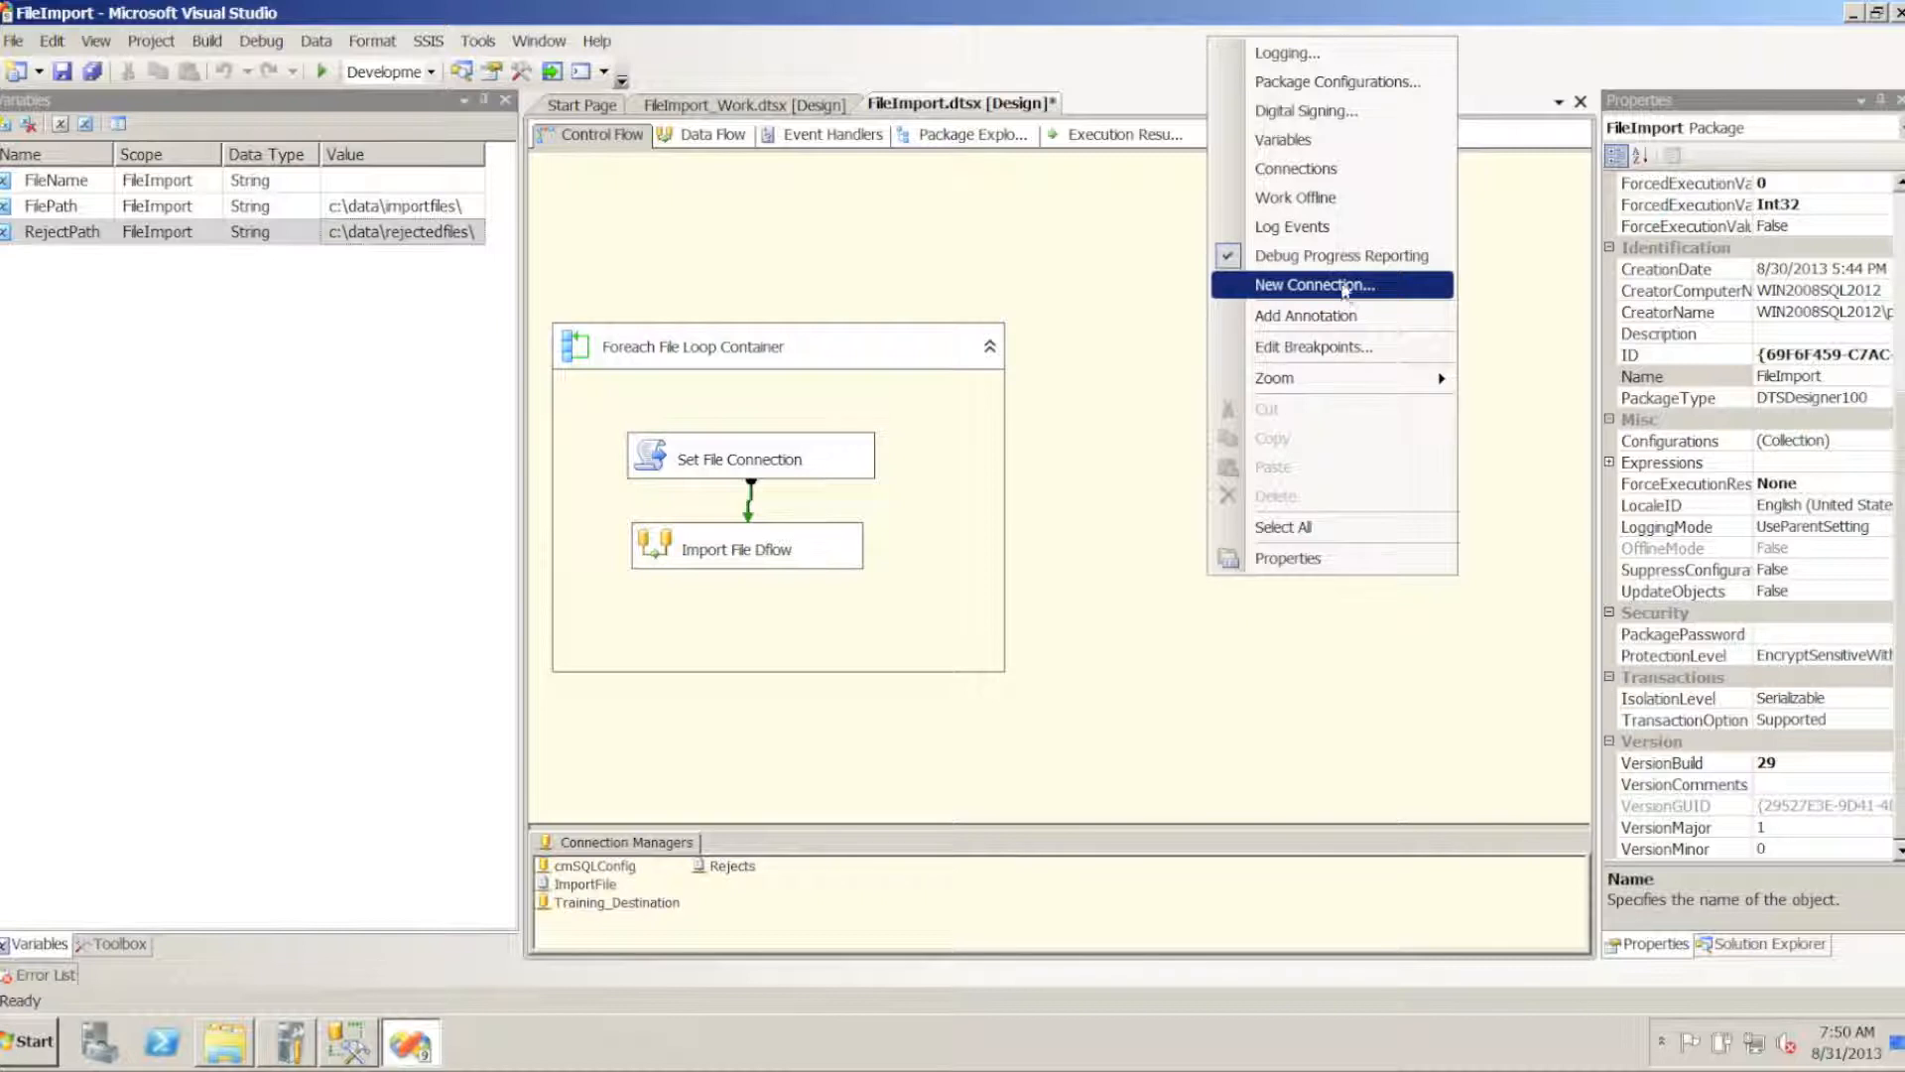
click(1300, 84)
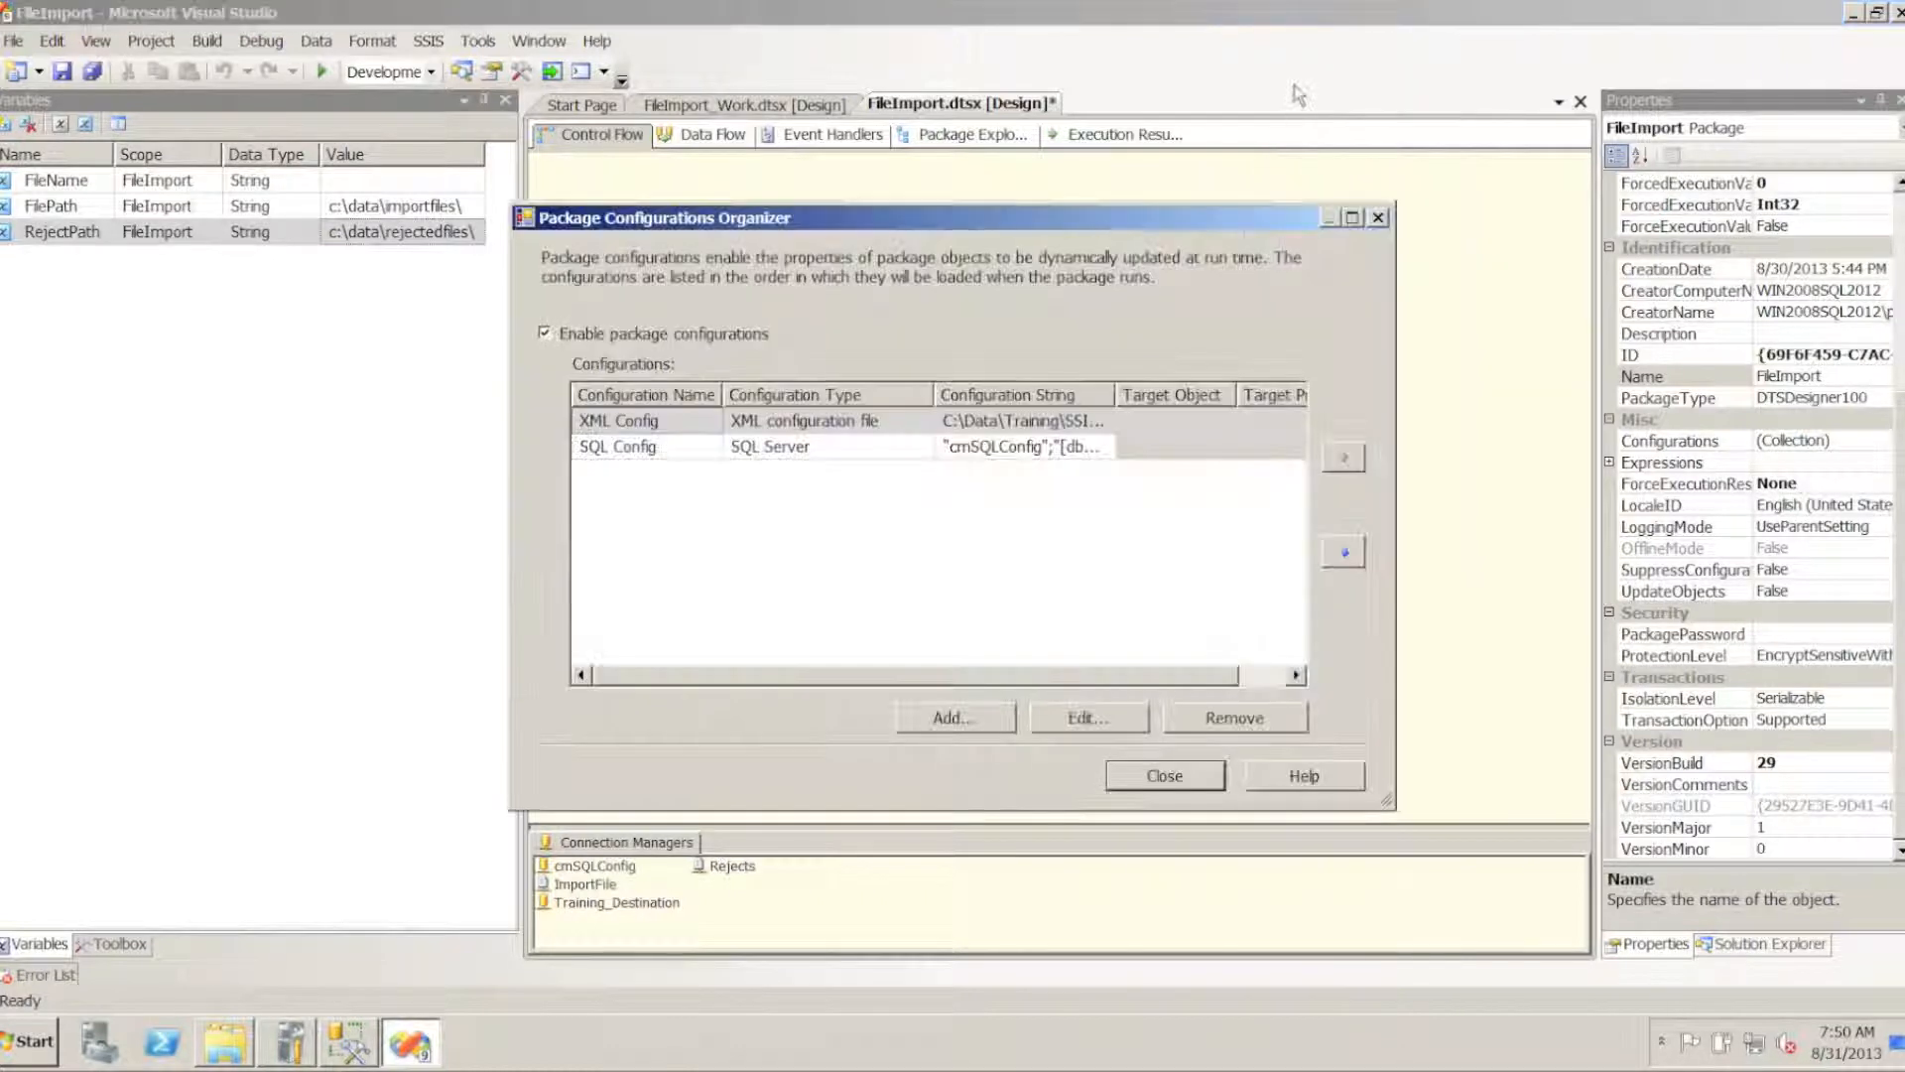
click(745, 451)
click(1082, 727)
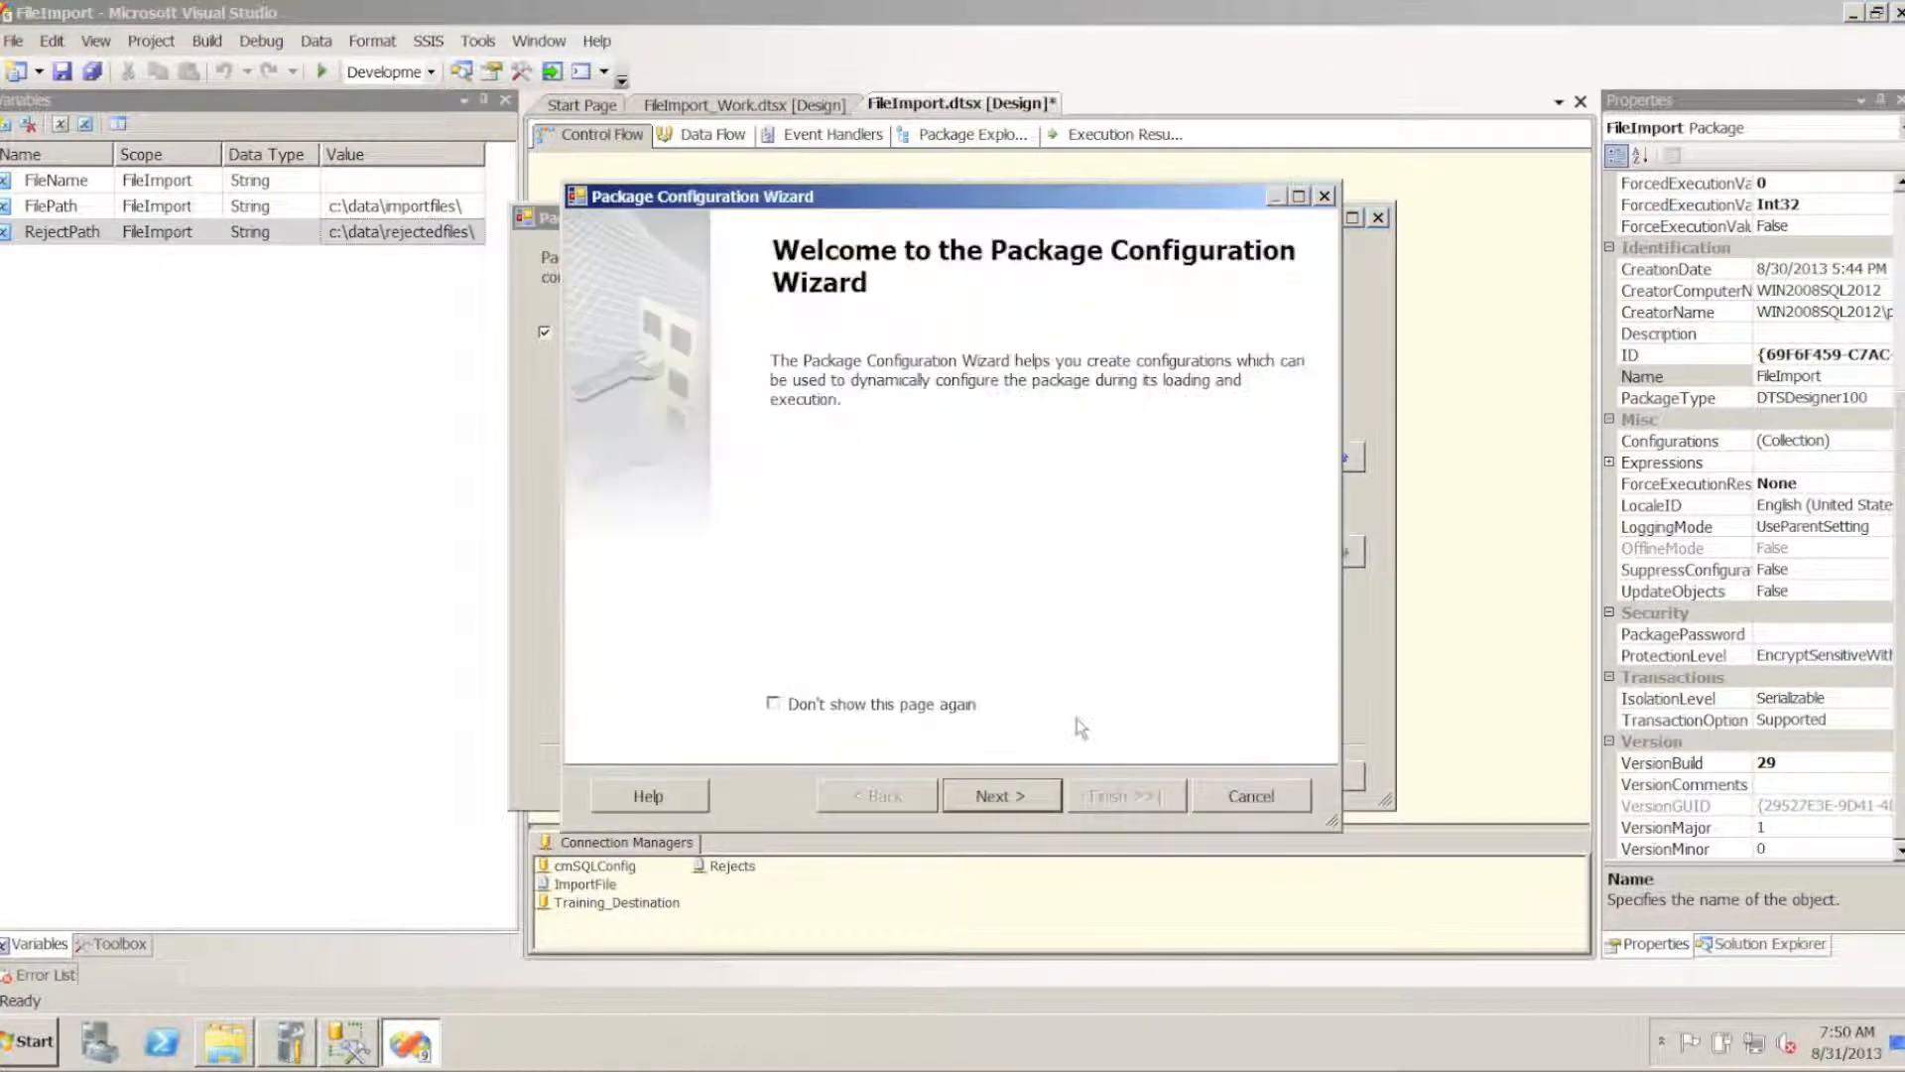
click(1010, 800)
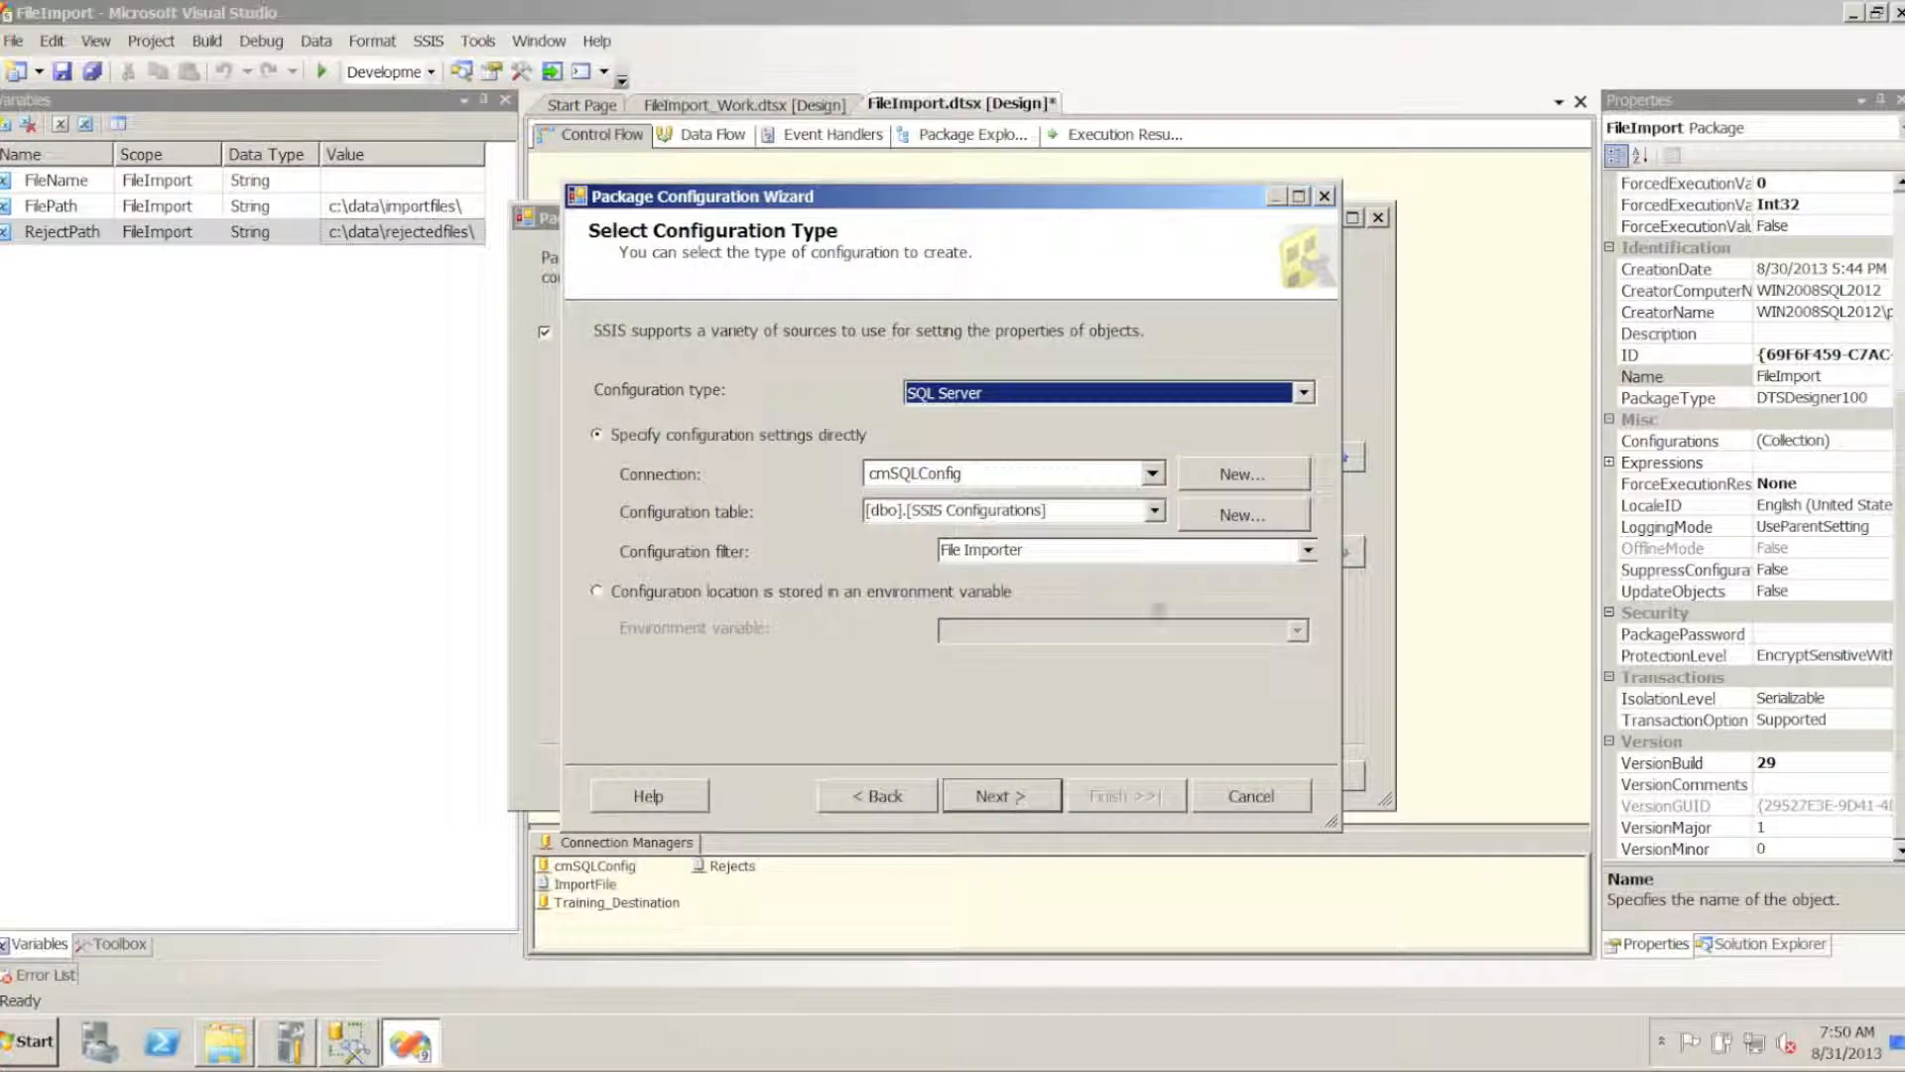
click(1012, 802)
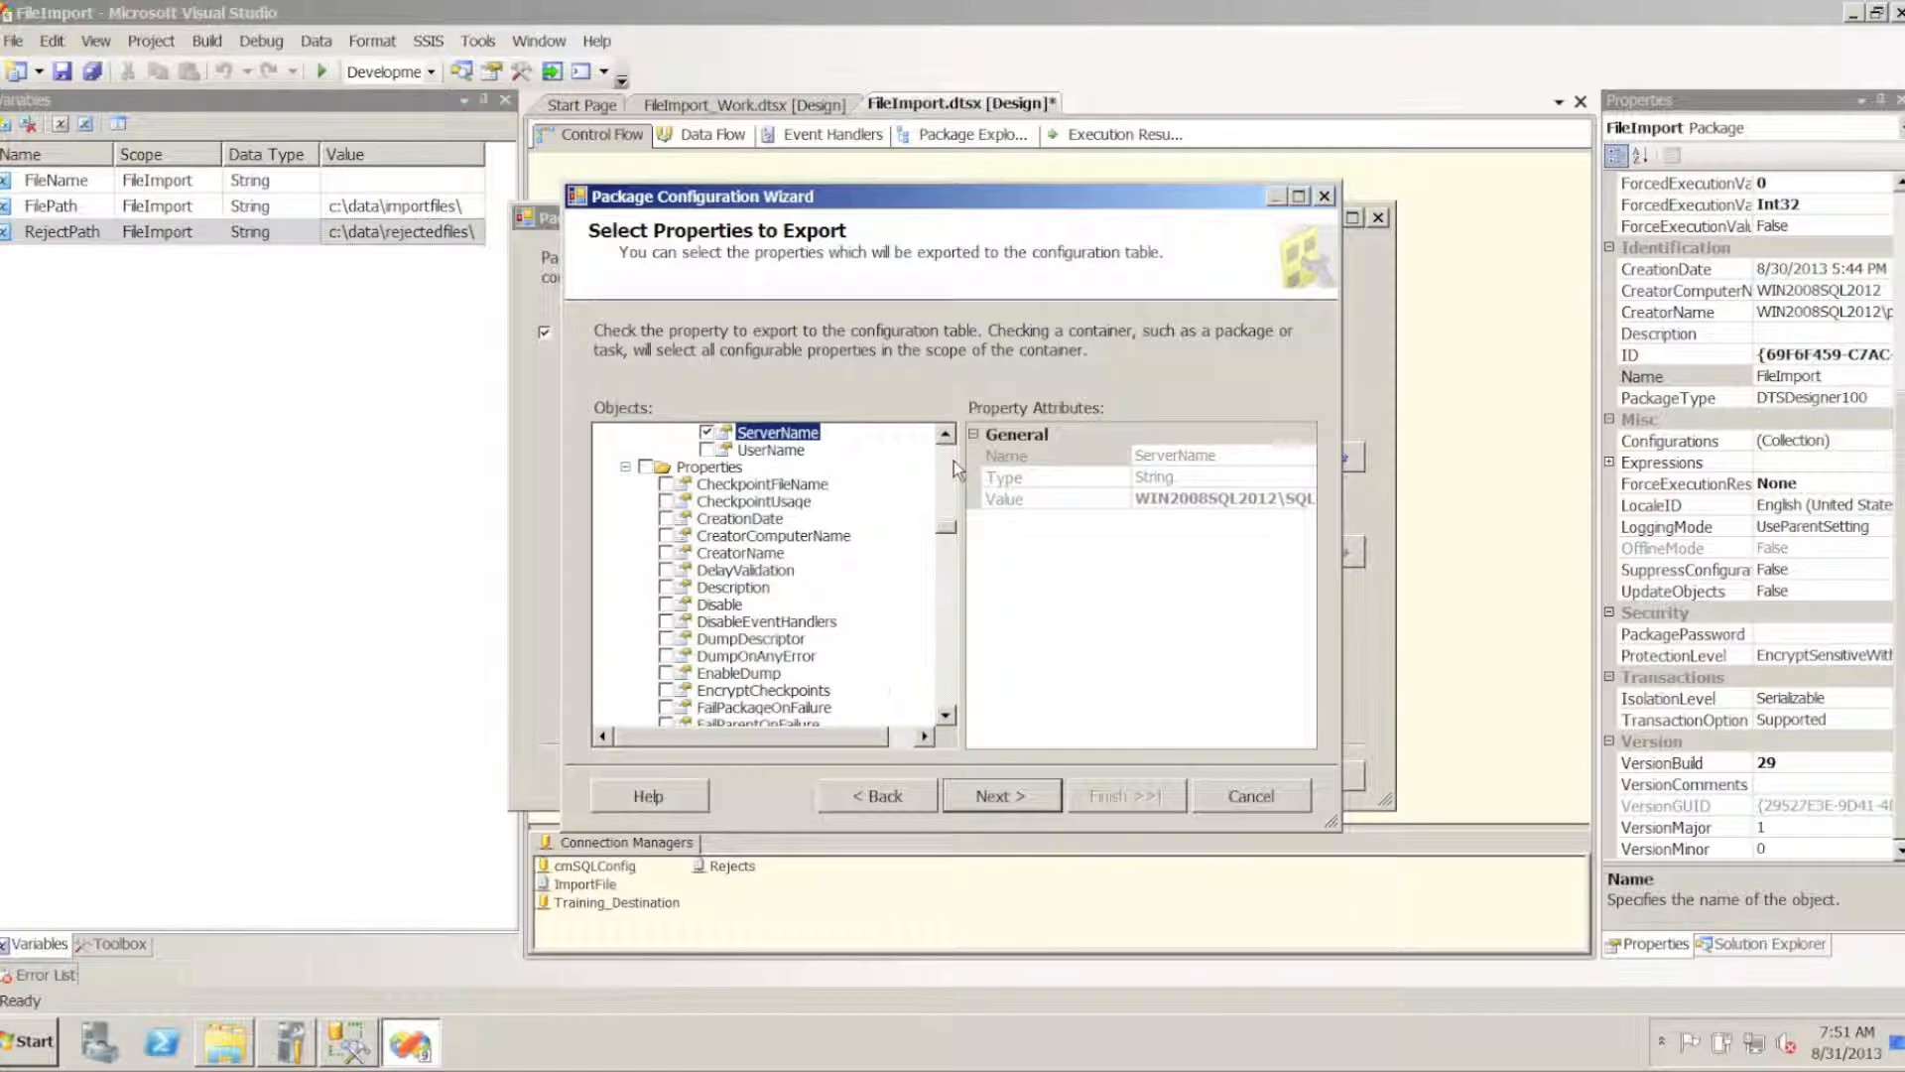
- Include the RejectPath variable's Value property in the SQL Config export, finish the wizard and close the configurations organizer
click(944, 501)
drag(941, 513, 957, 443)
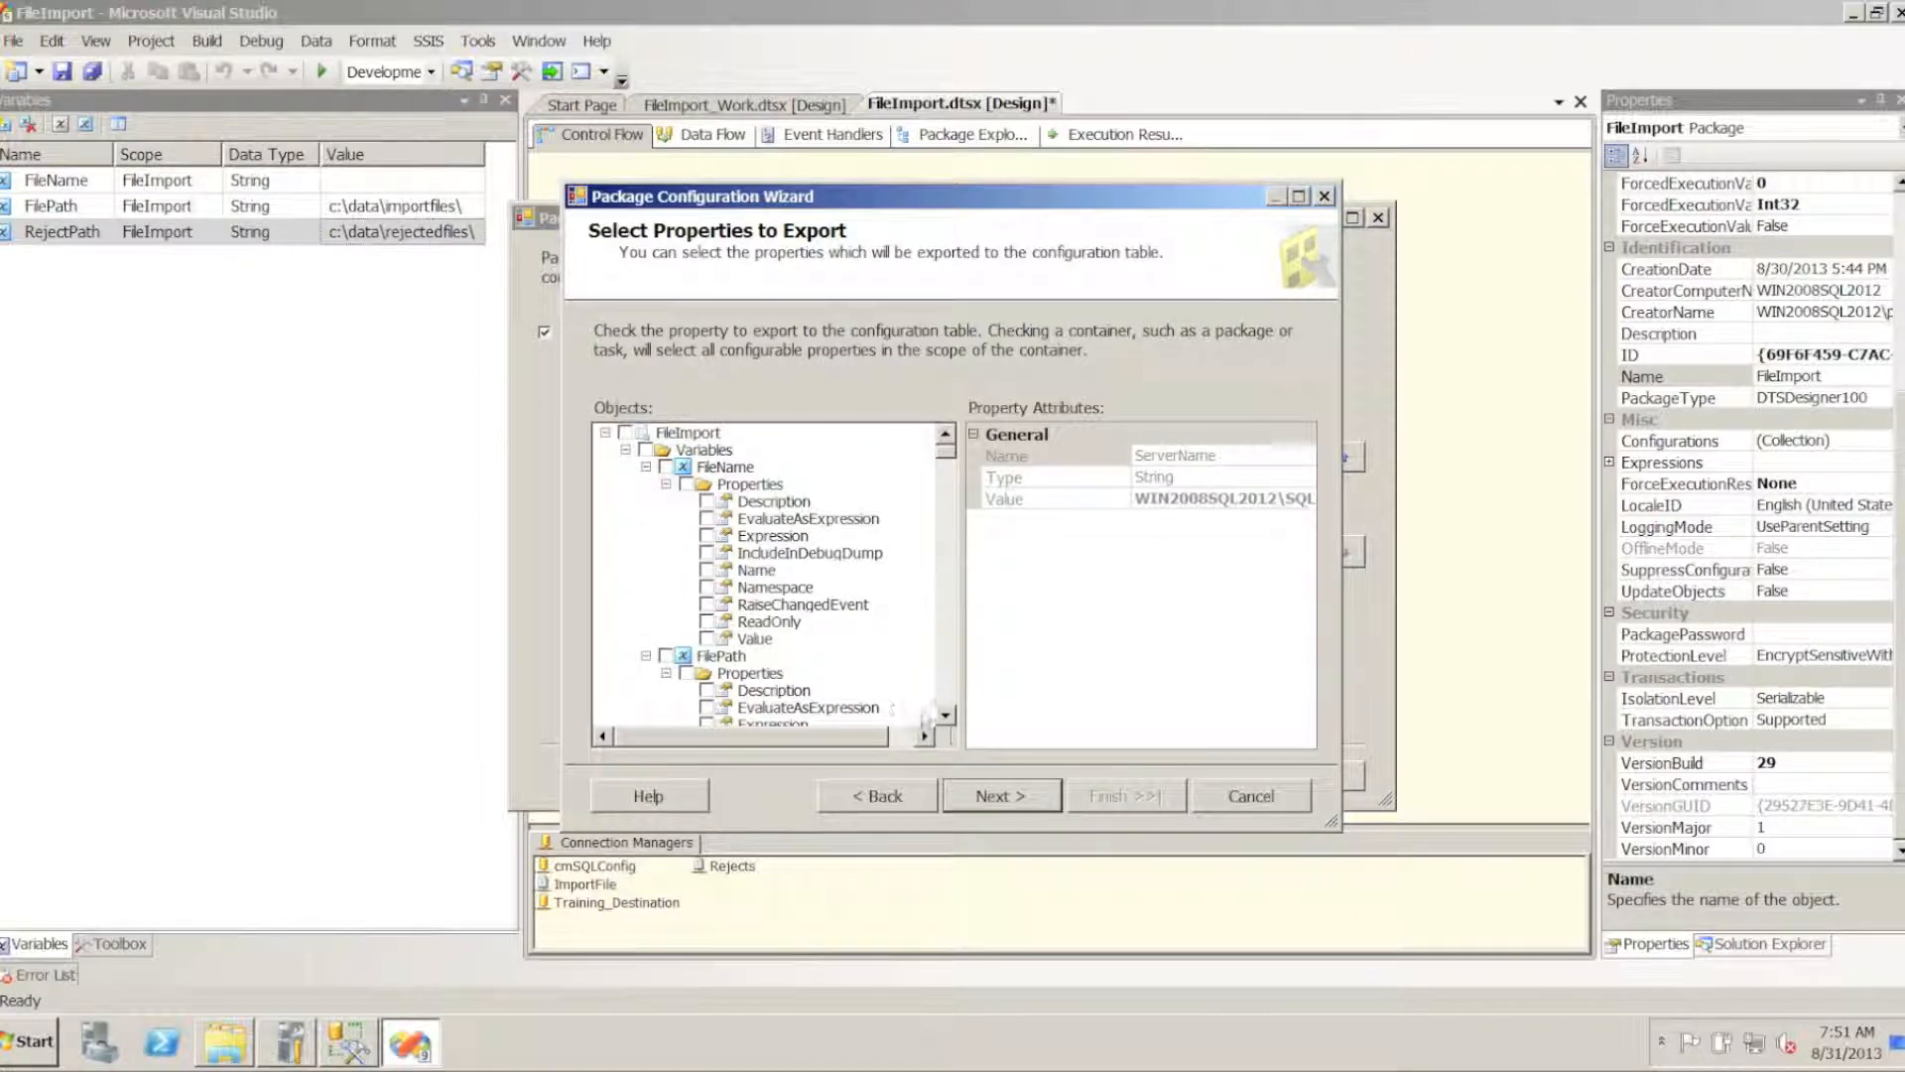
click(945, 715)
drag(945, 715, 946, 715)
click(706, 656)
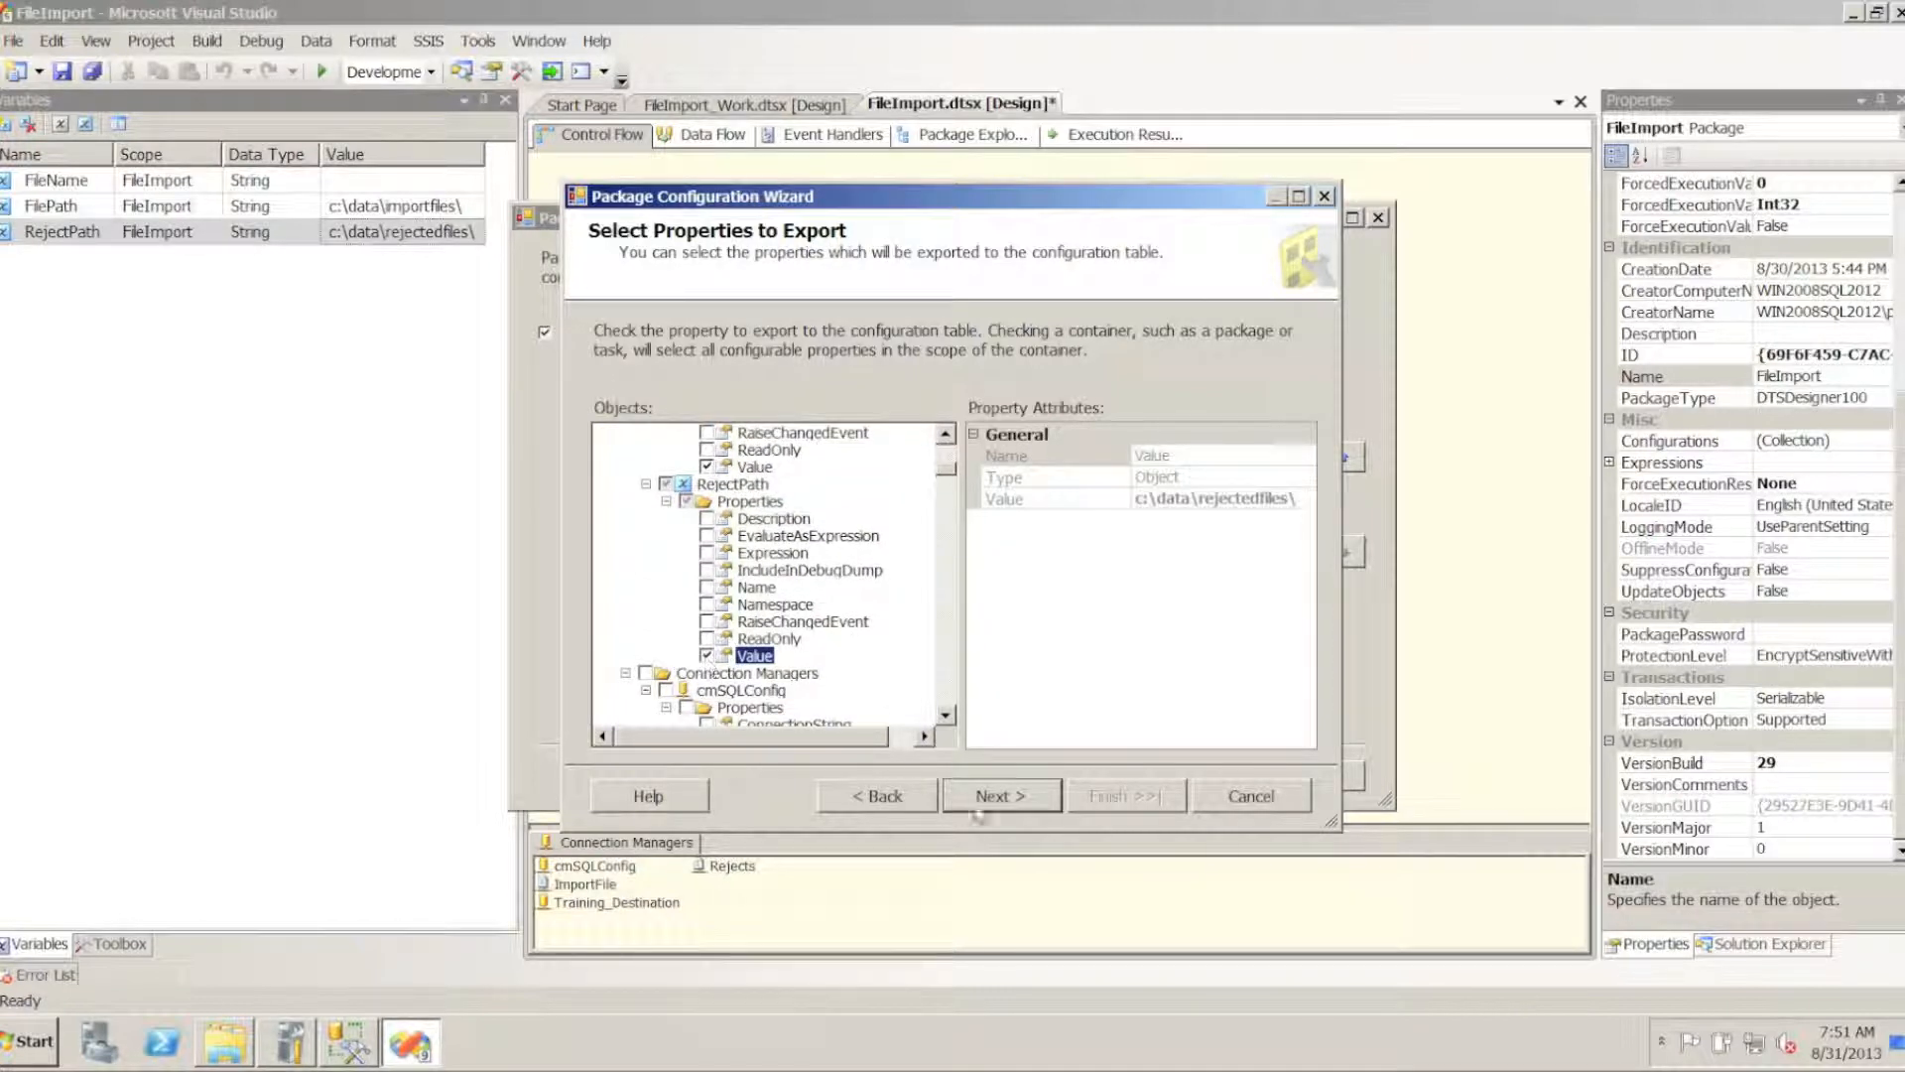
click(1002, 795)
click(1120, 794)
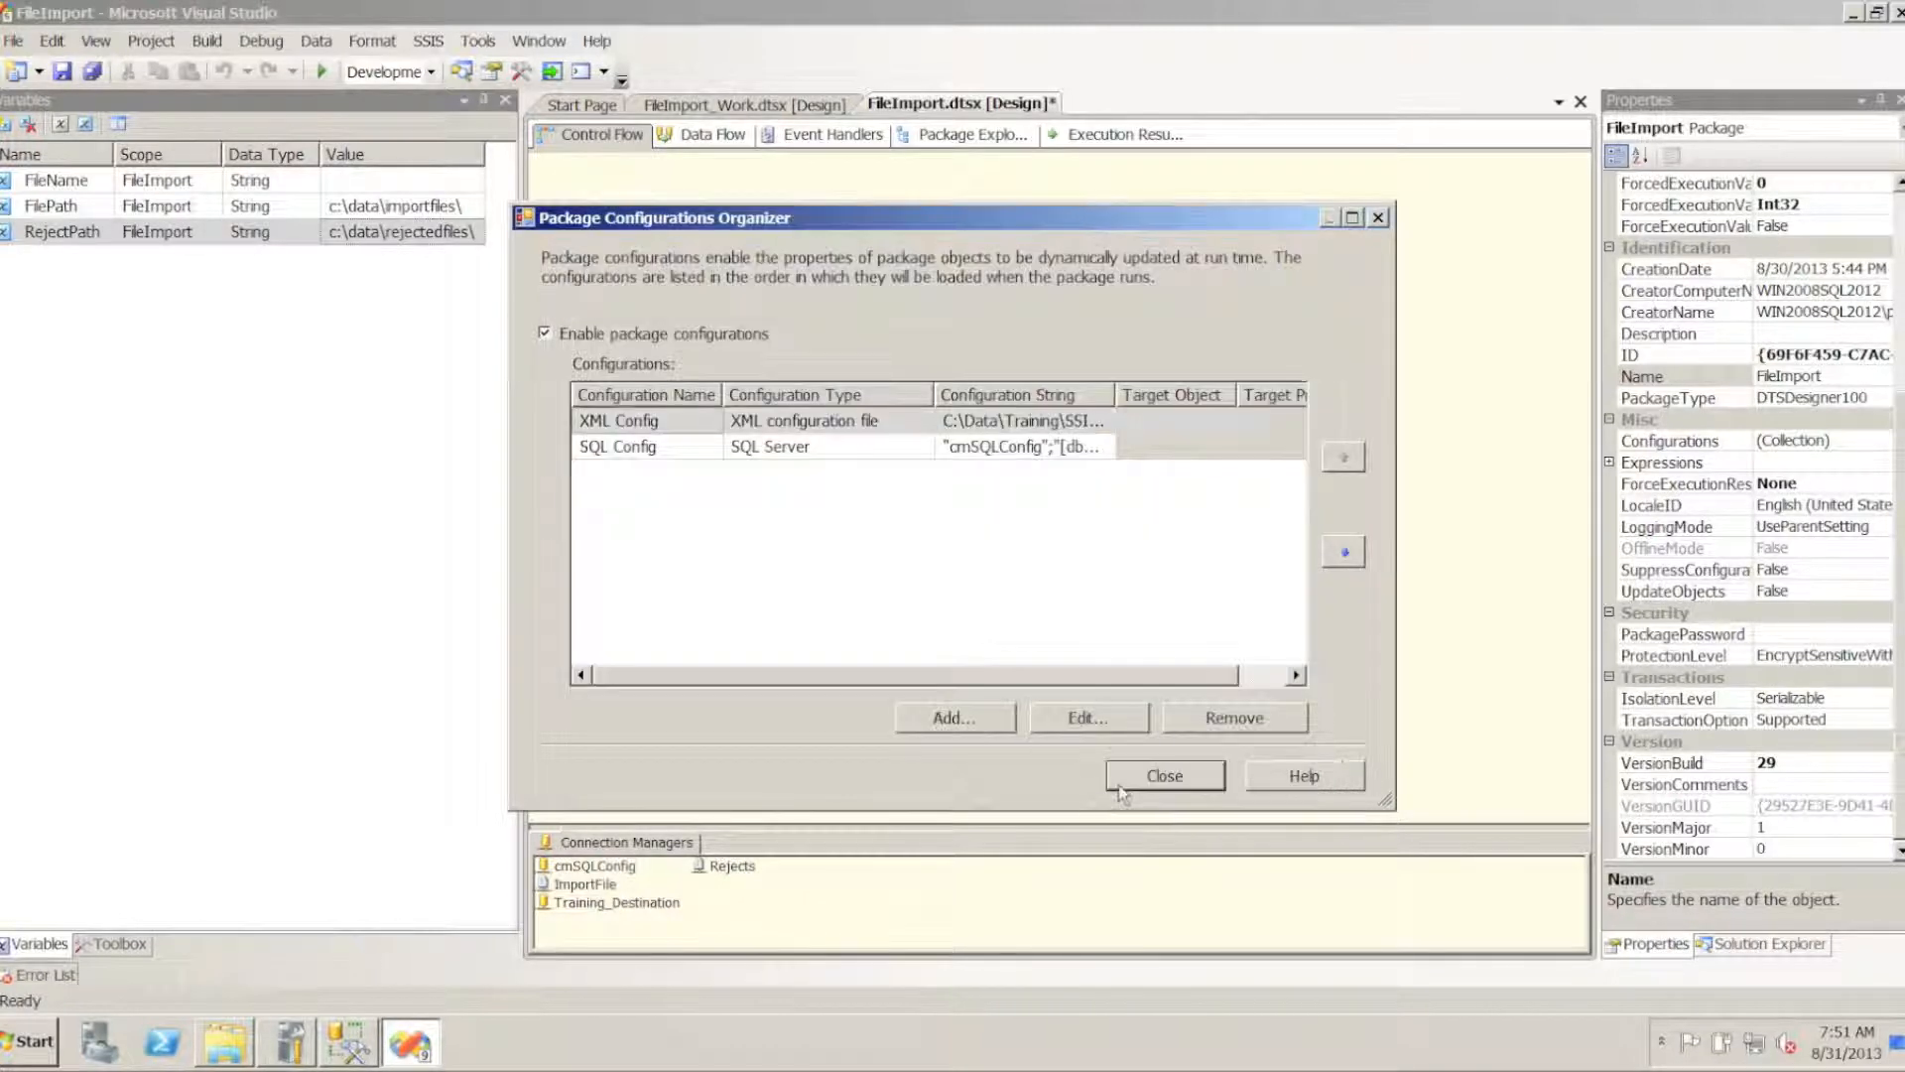
click(1151, 778)
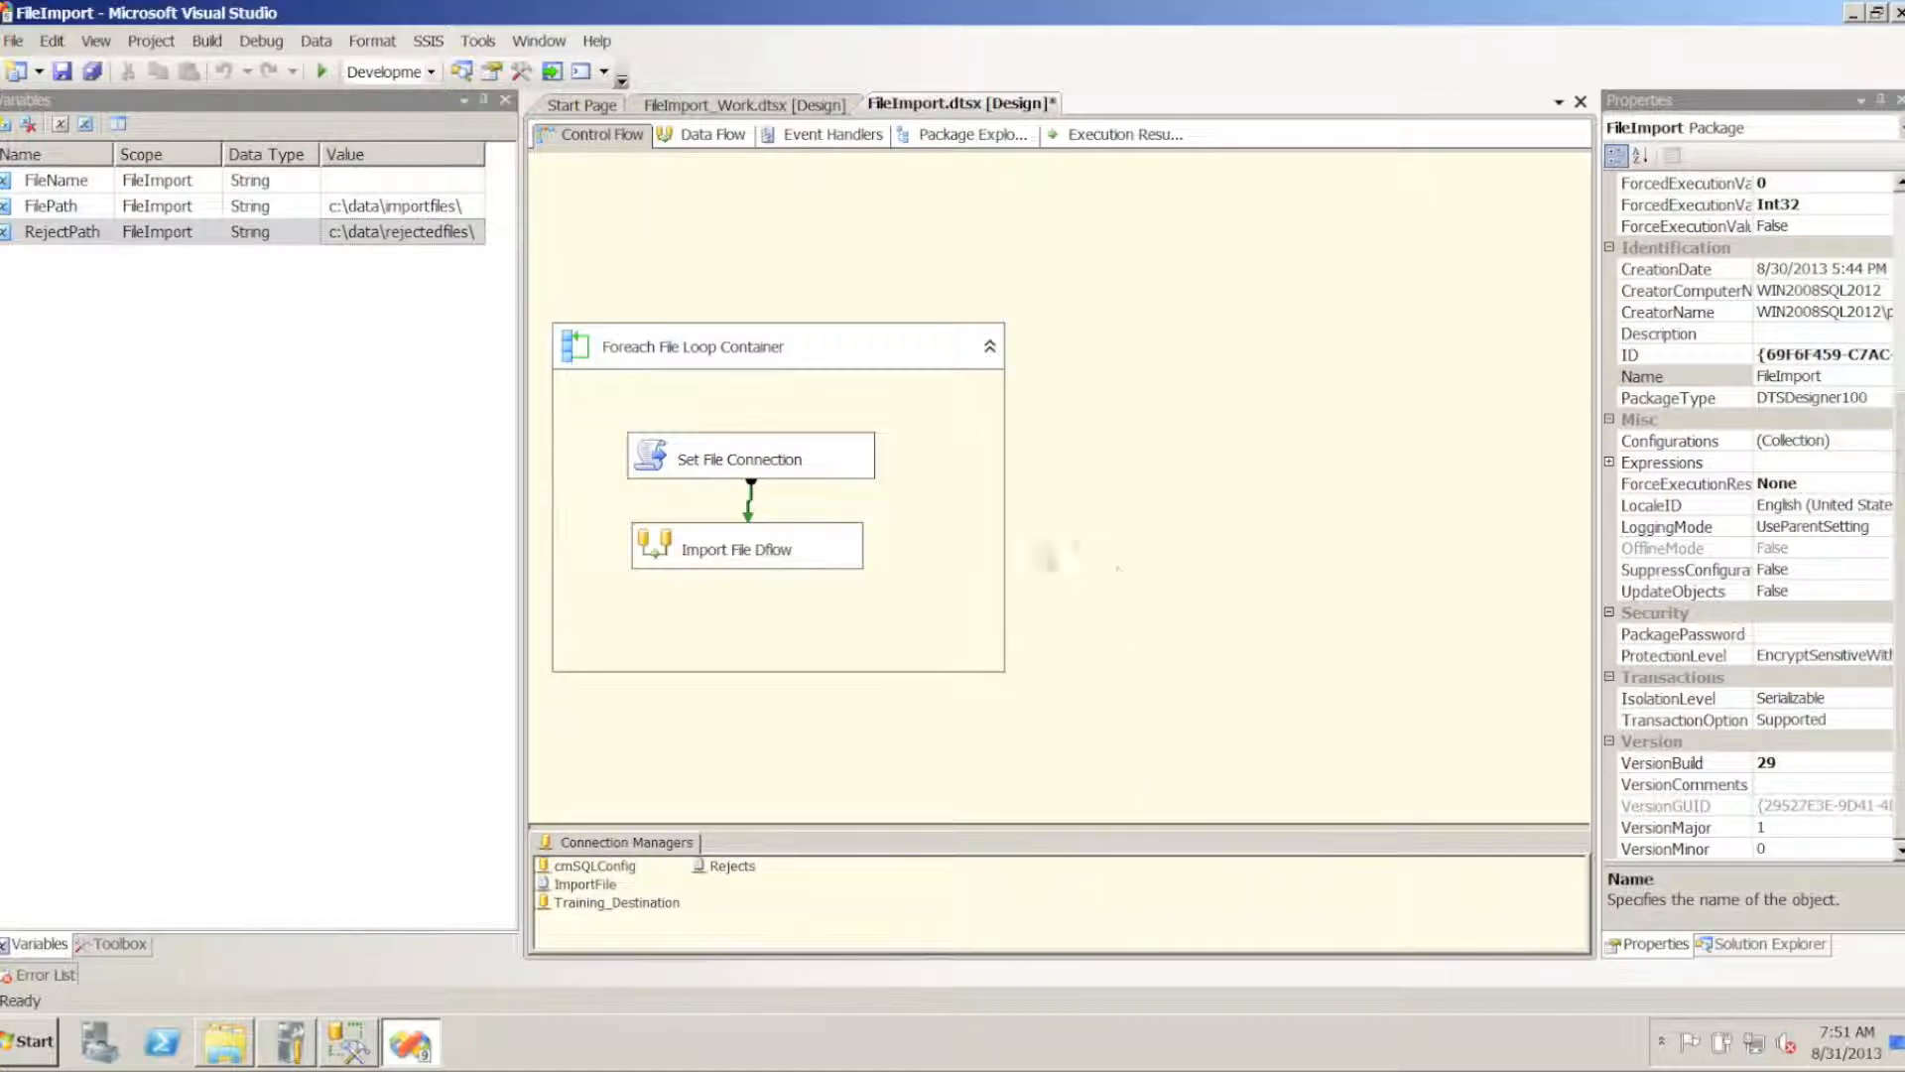
- Add User::RejectPath to the read-only variables of the Set File Connection script task
double_click(647, 461)
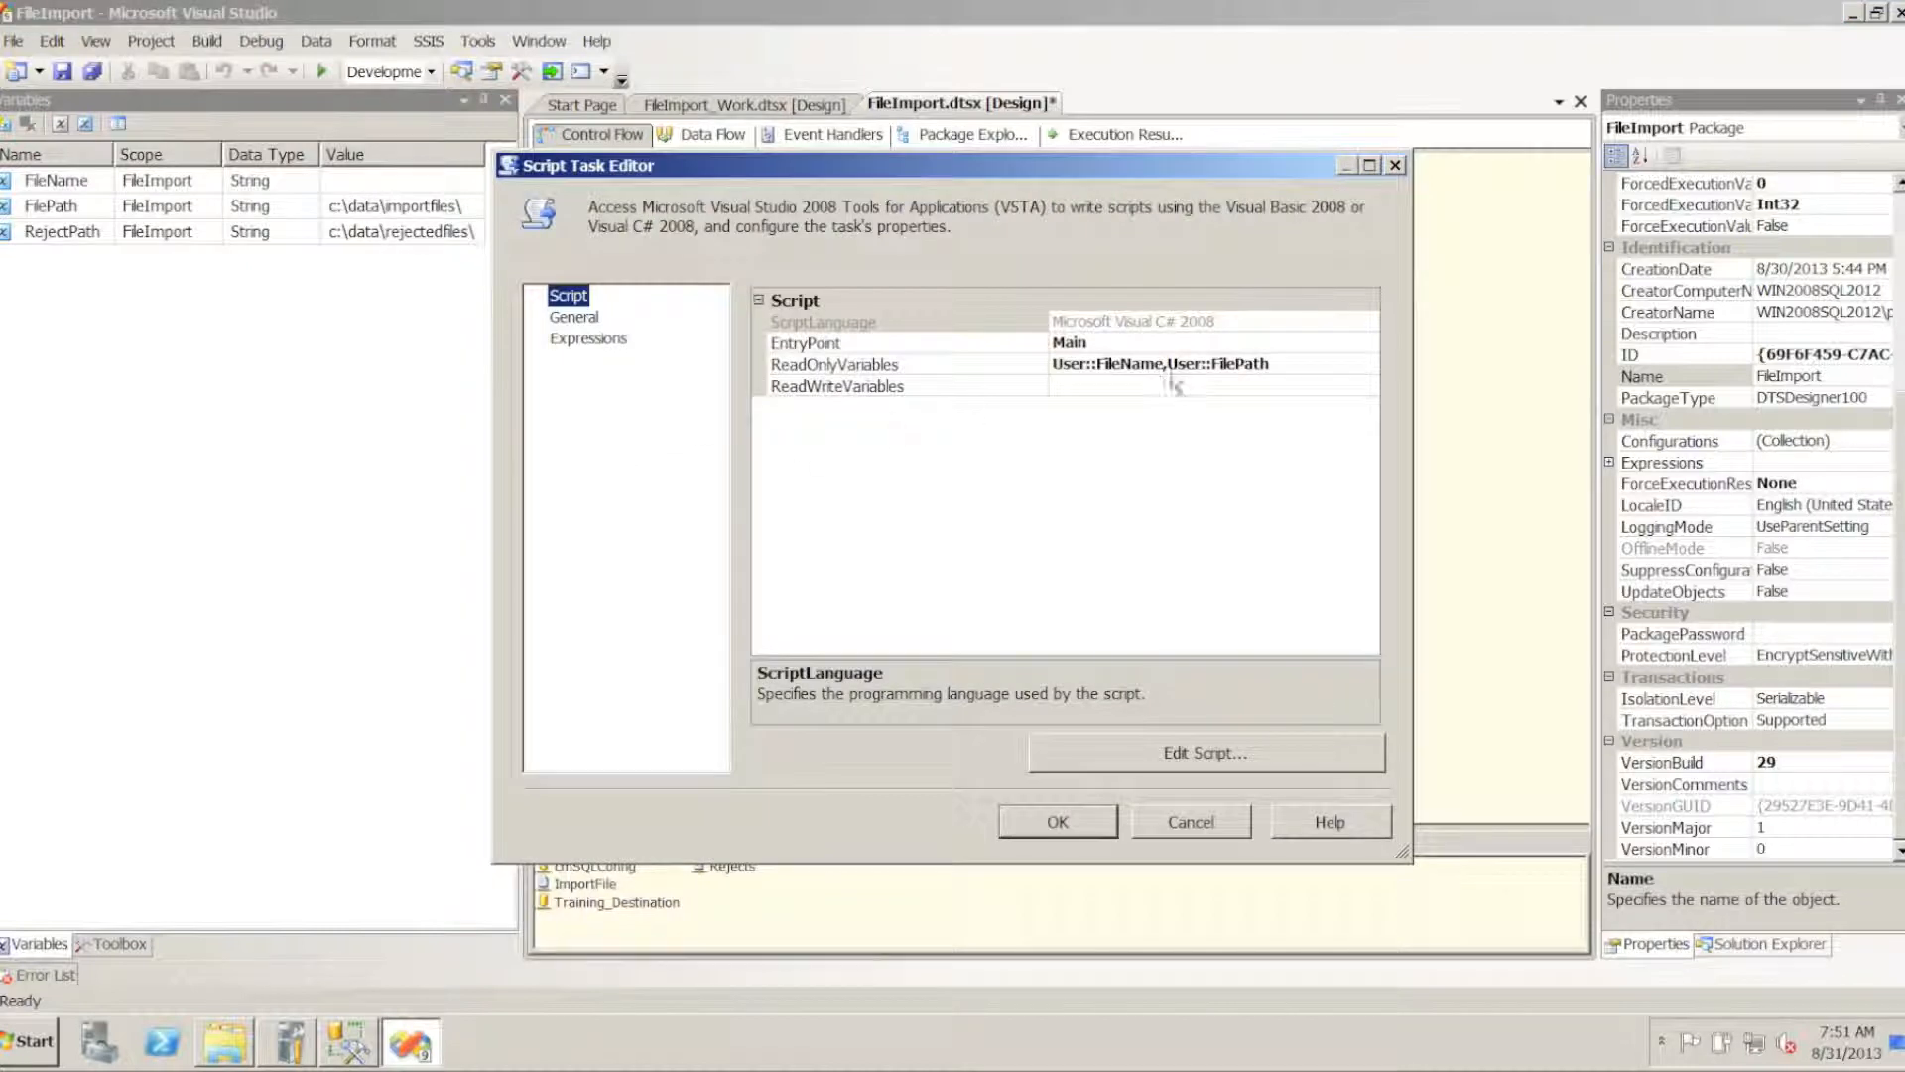
click(1294, 365)
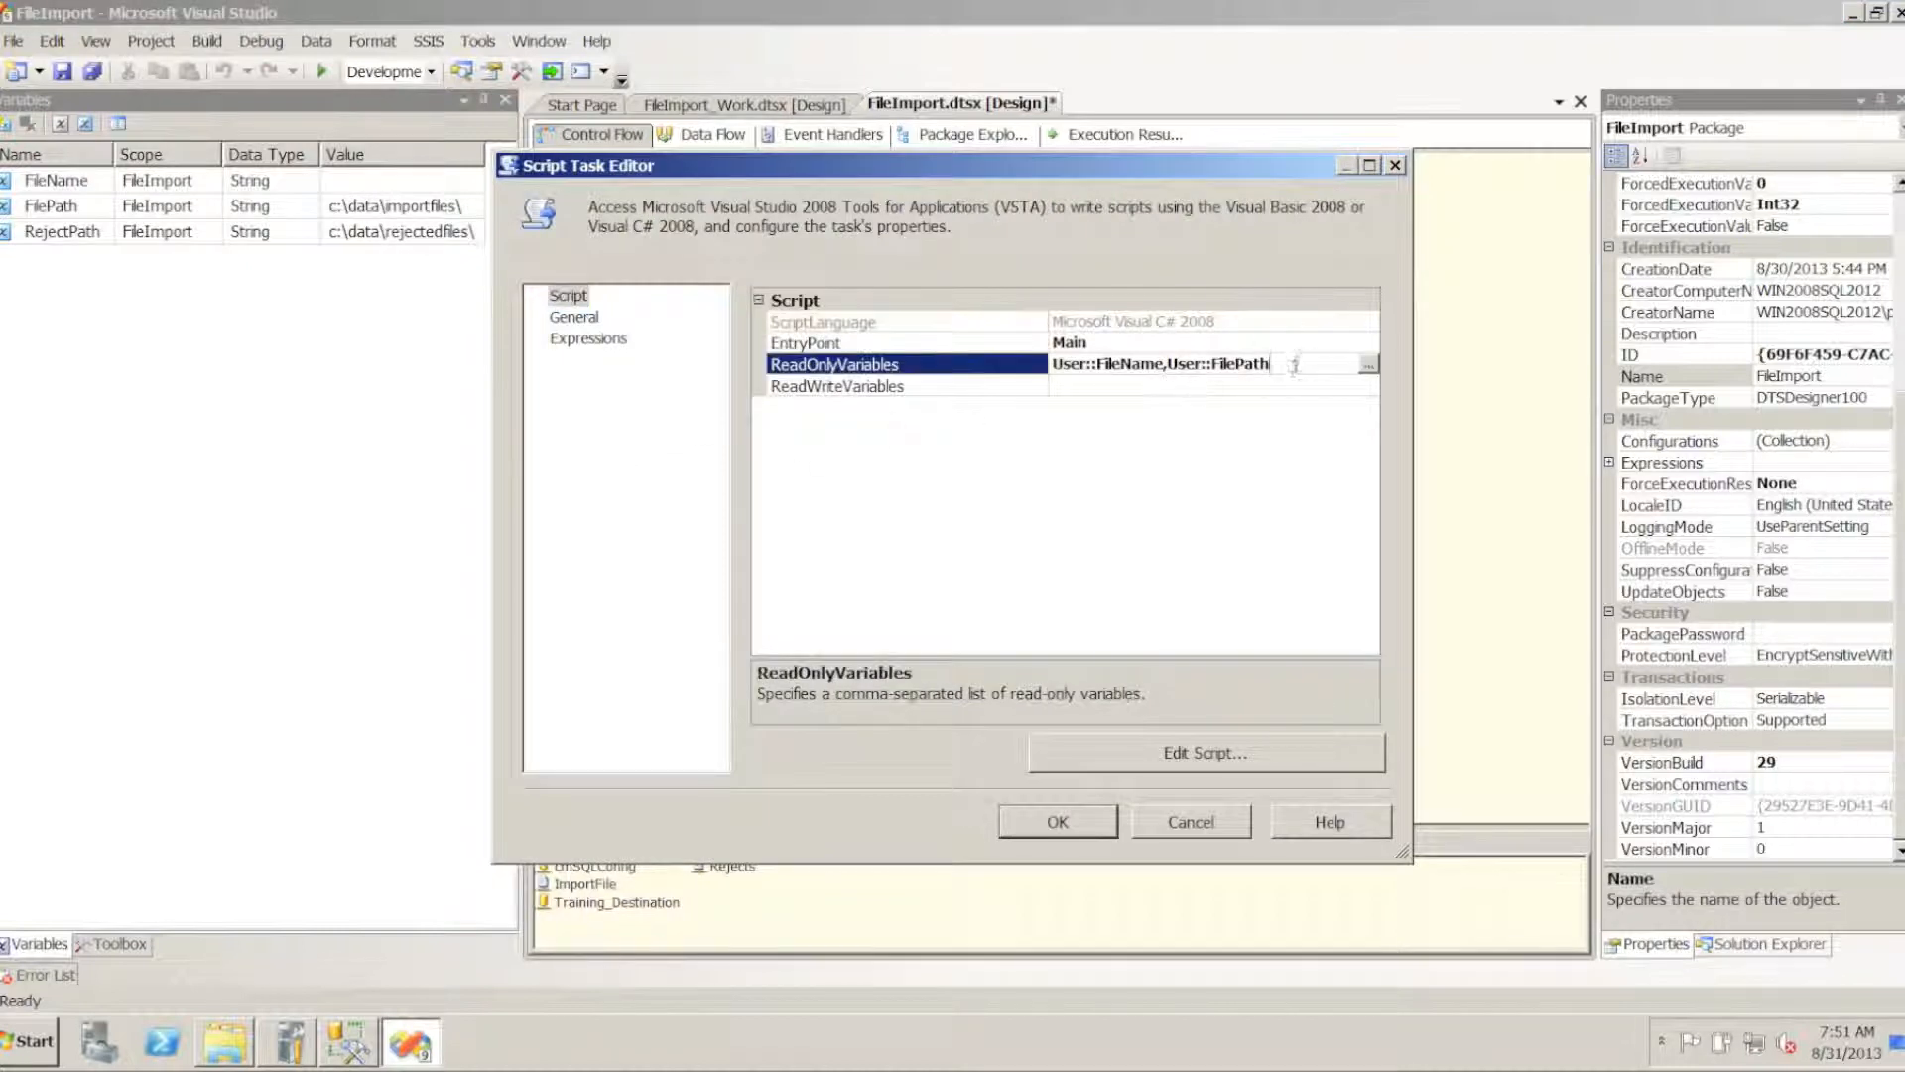
click(1368, 367)
click(816, 483)
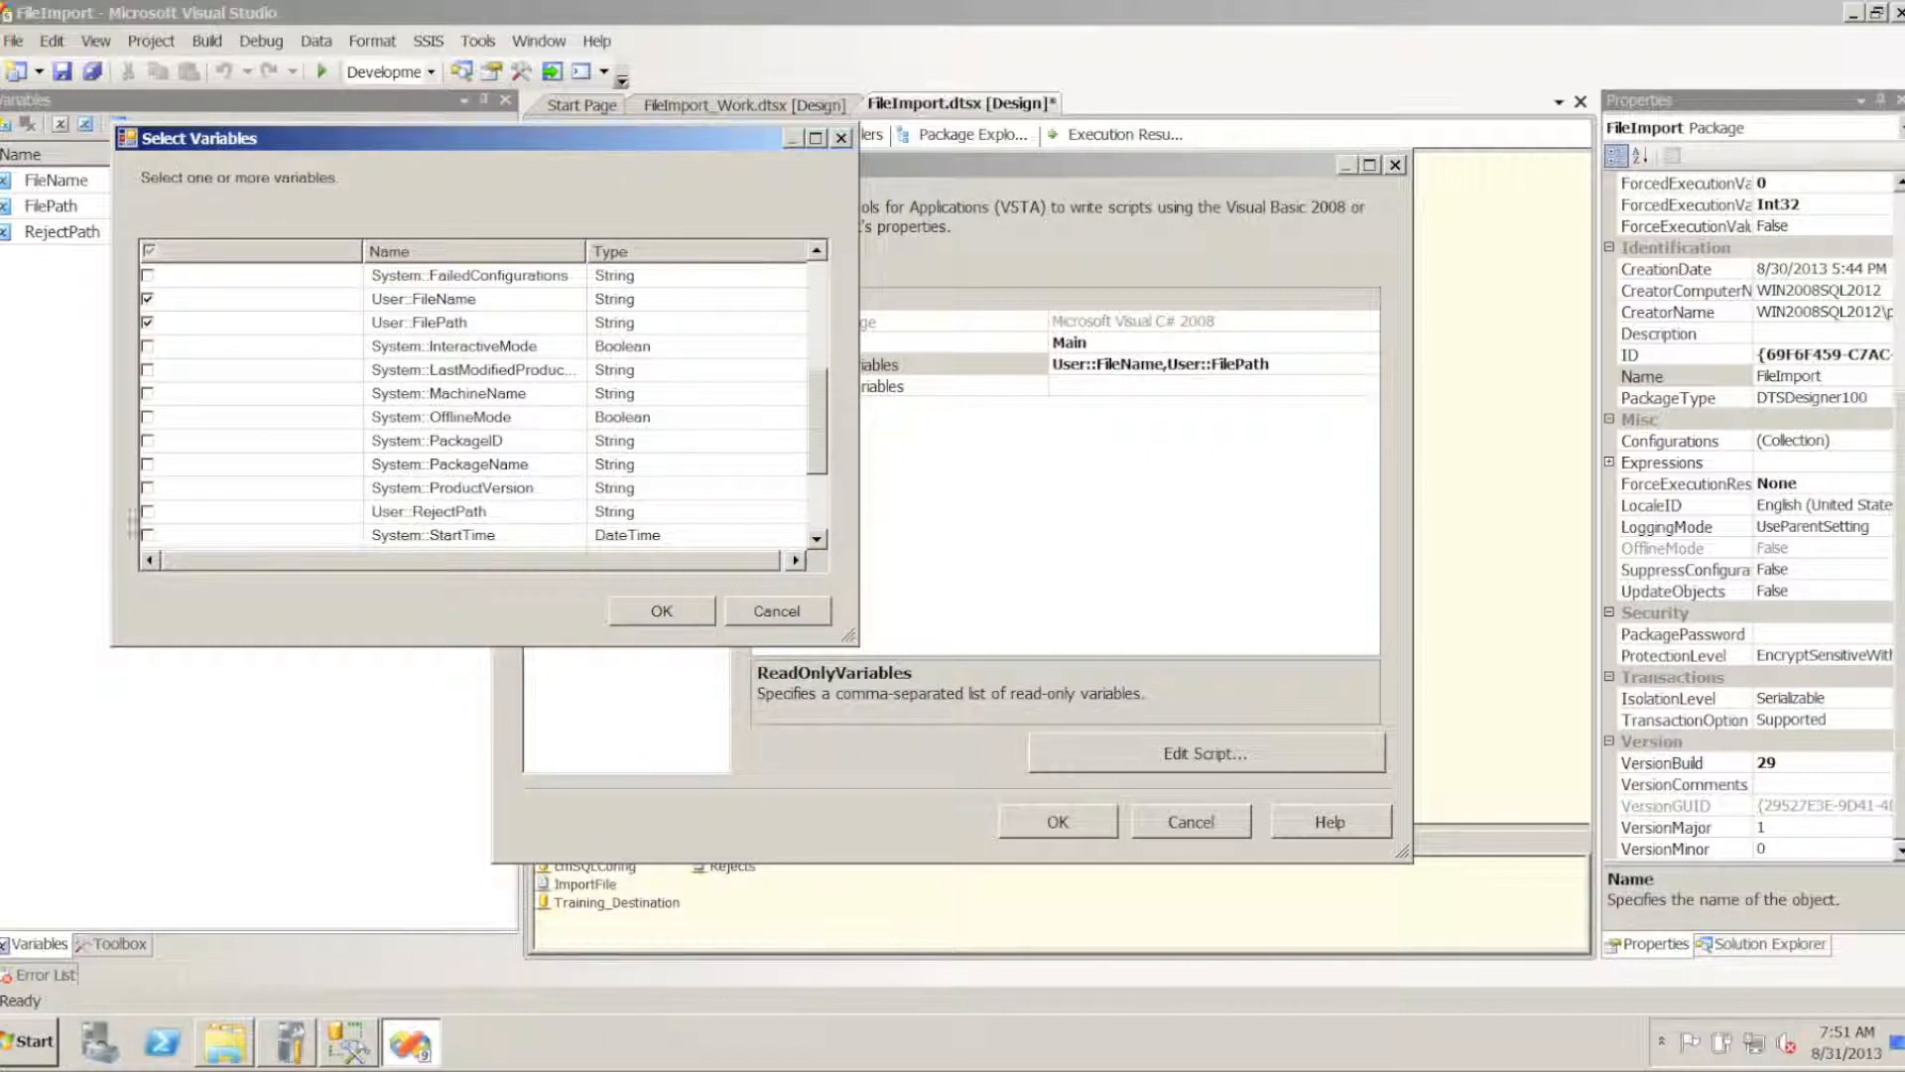
click(148, 512)
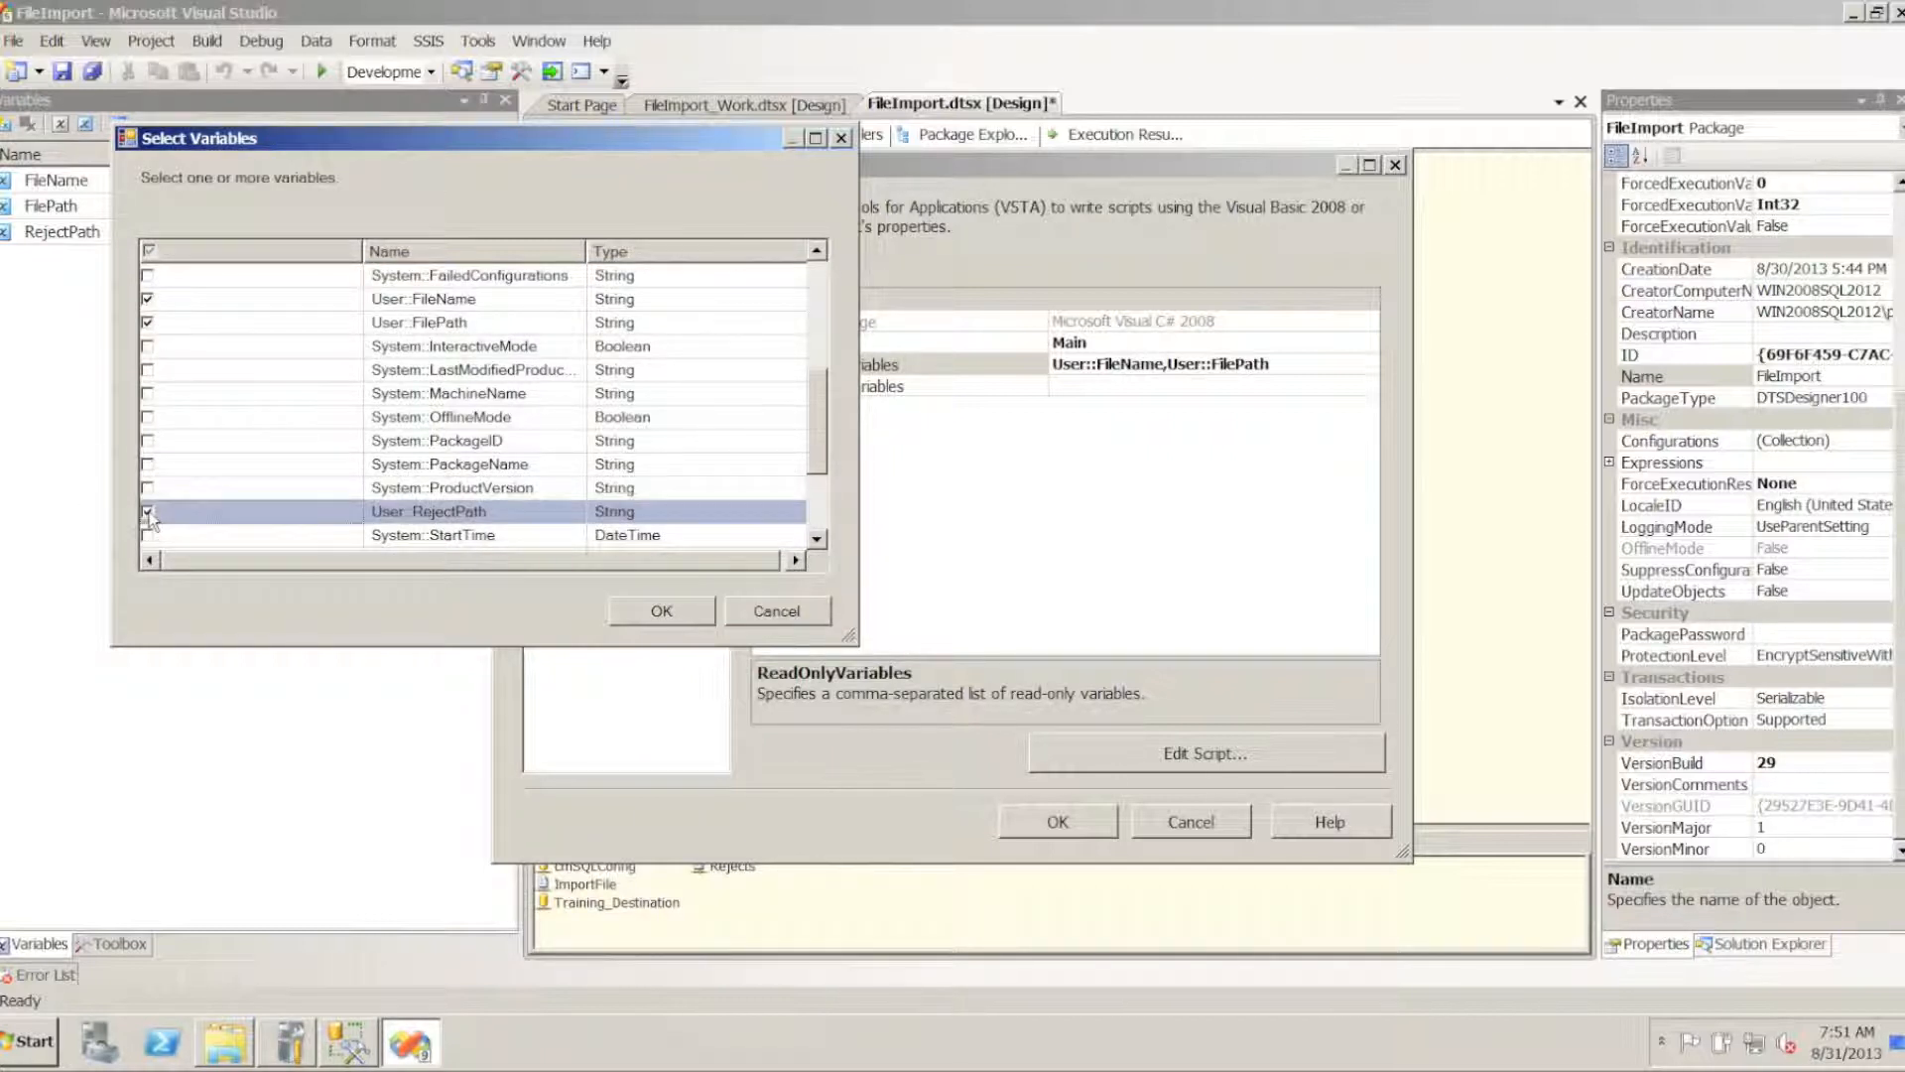
click(670, 610)
- Open the task's script, duplicate the ImportFile connection string statement in Main, and change the copy's connection name to Rejects
click(1226, 759)
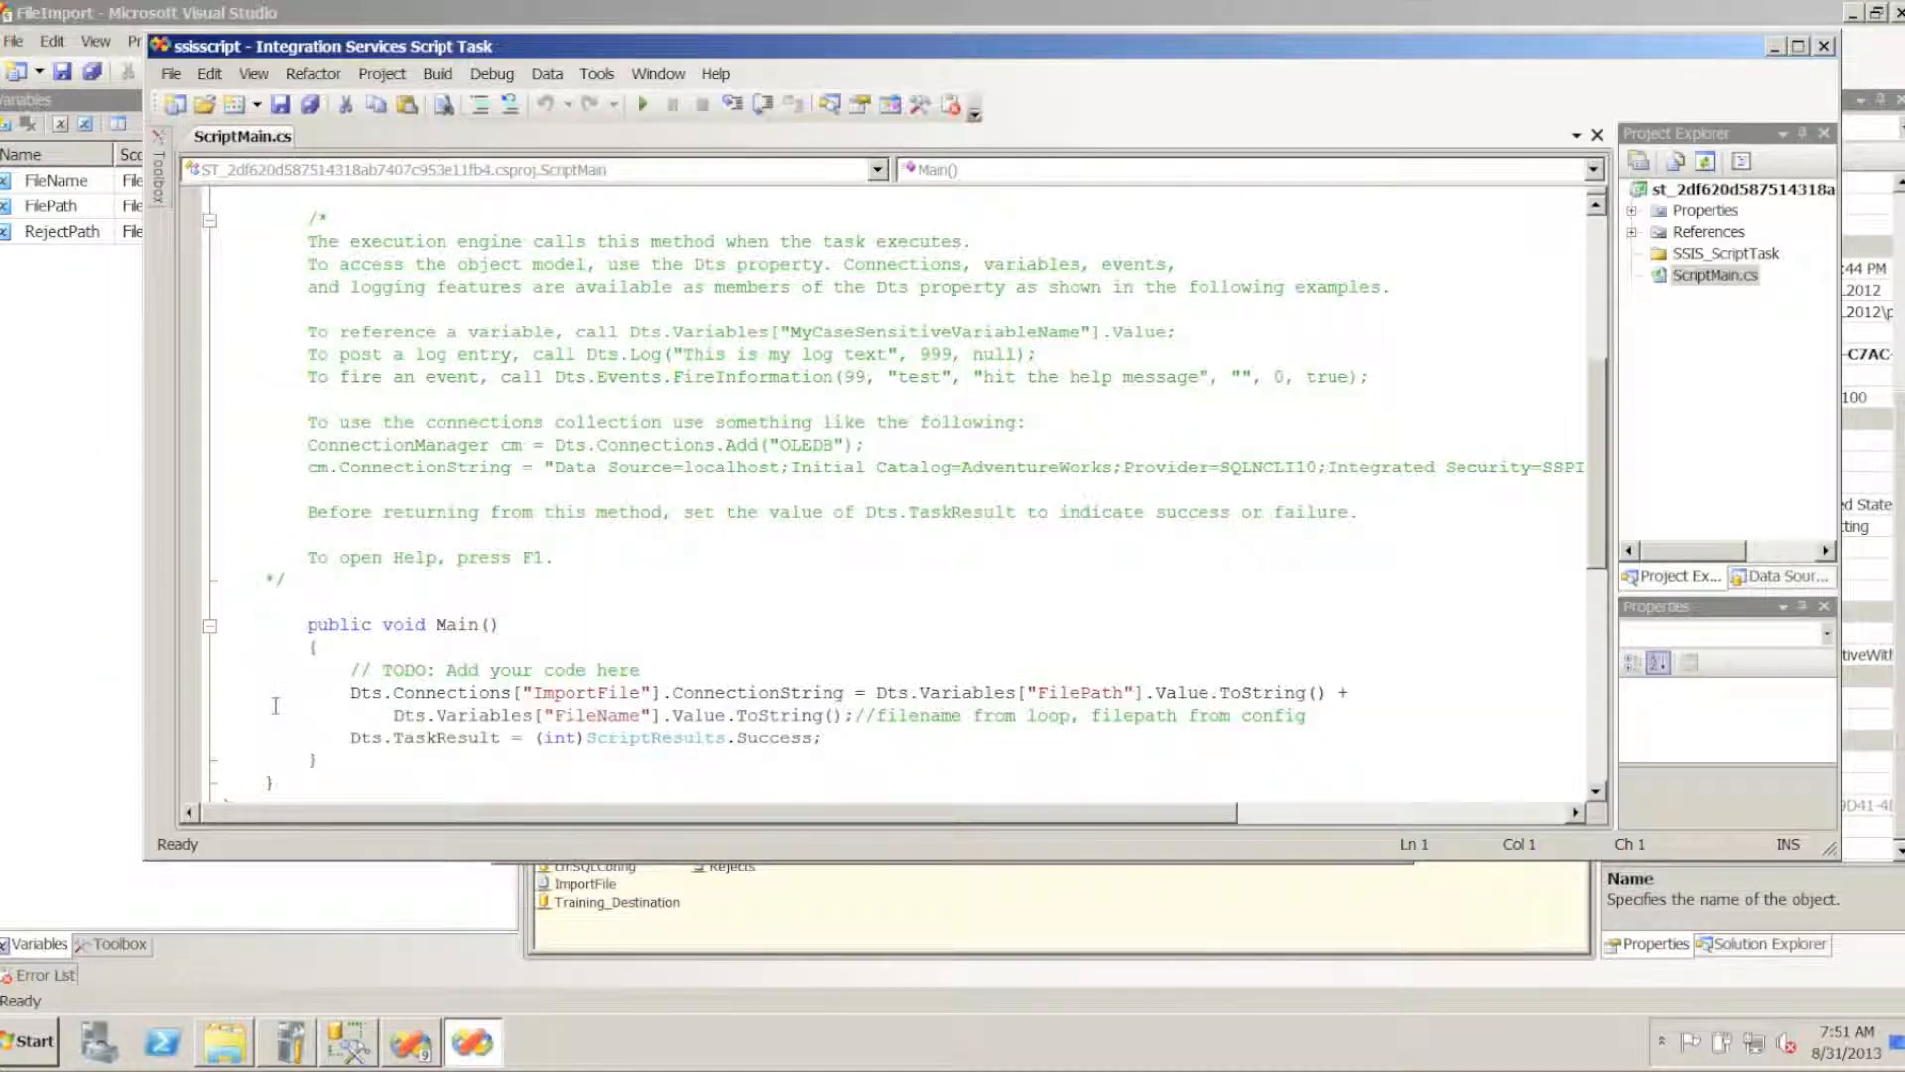
drag(206, 693, 206, 714)
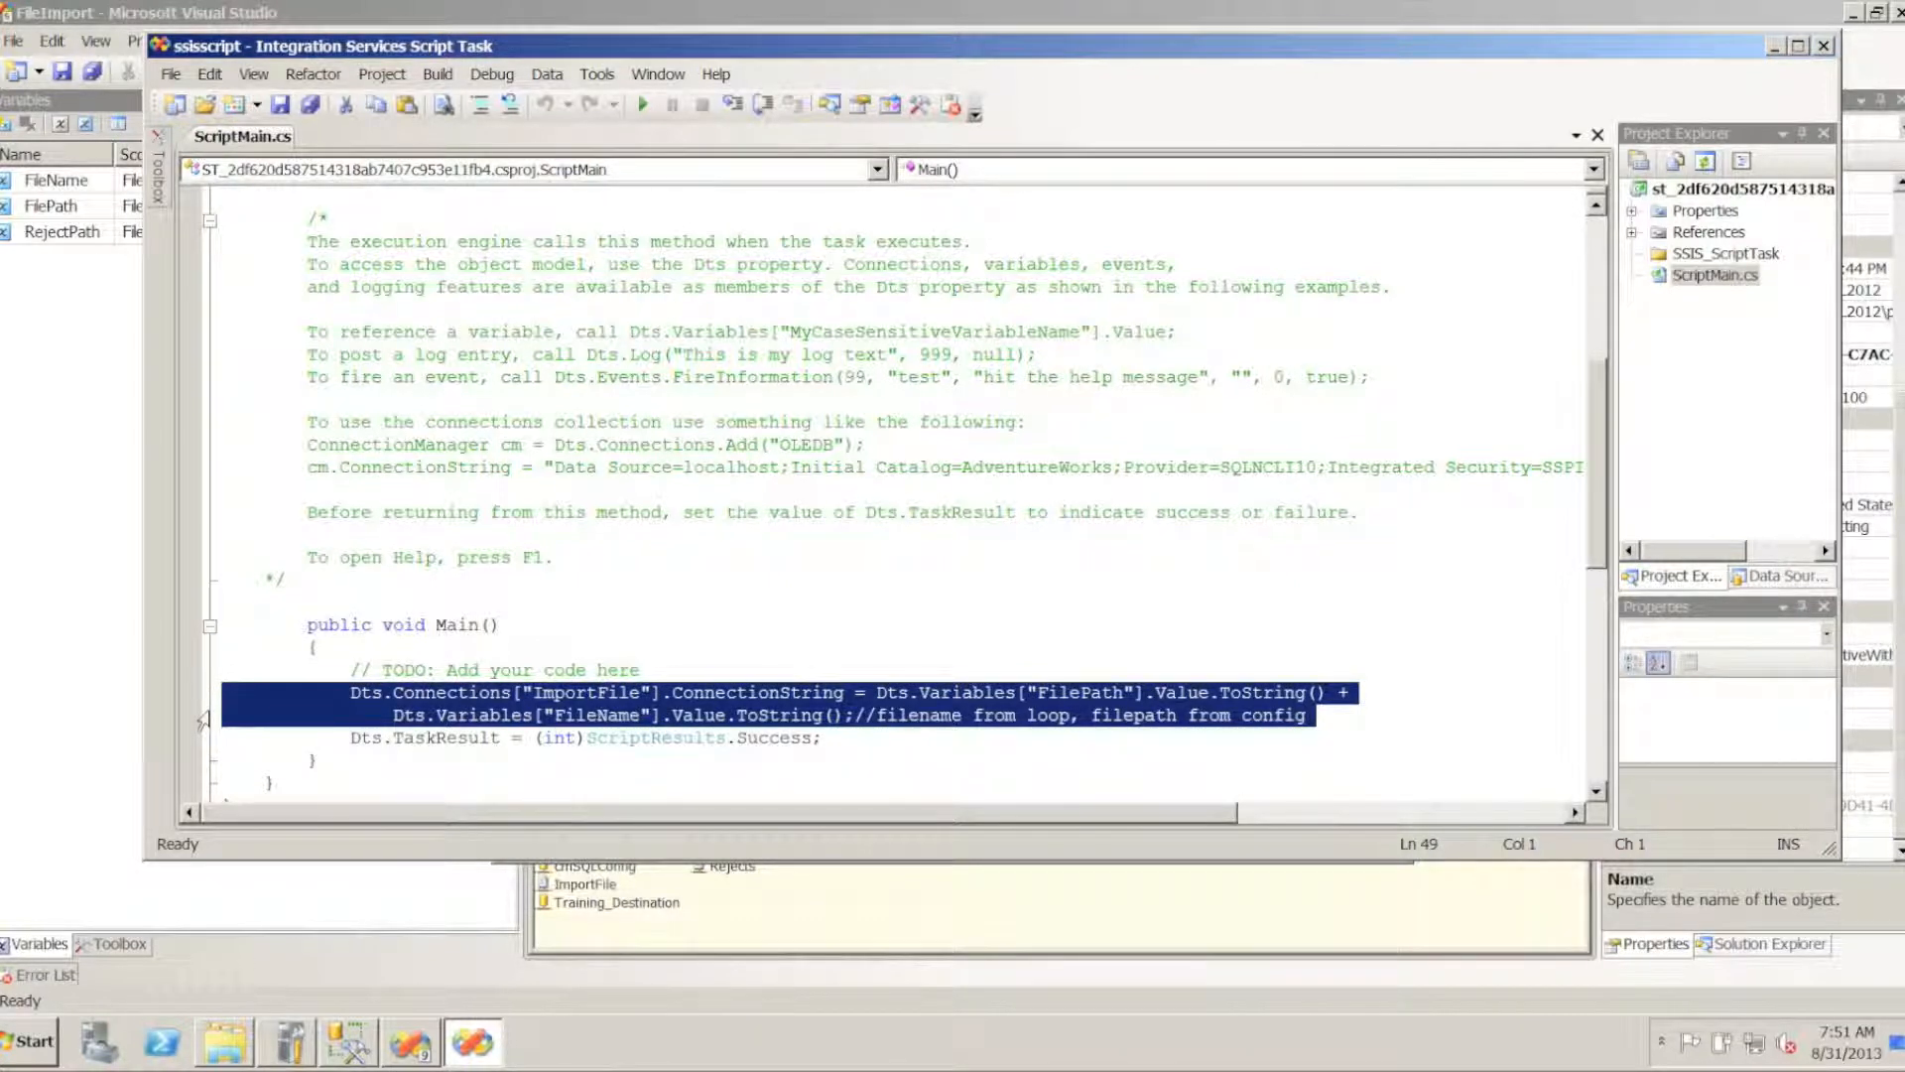
key(ctrl+c)
key(Left)
key(ctrl+v)
drag(533, 737, 636, 751)
text(Rejects)
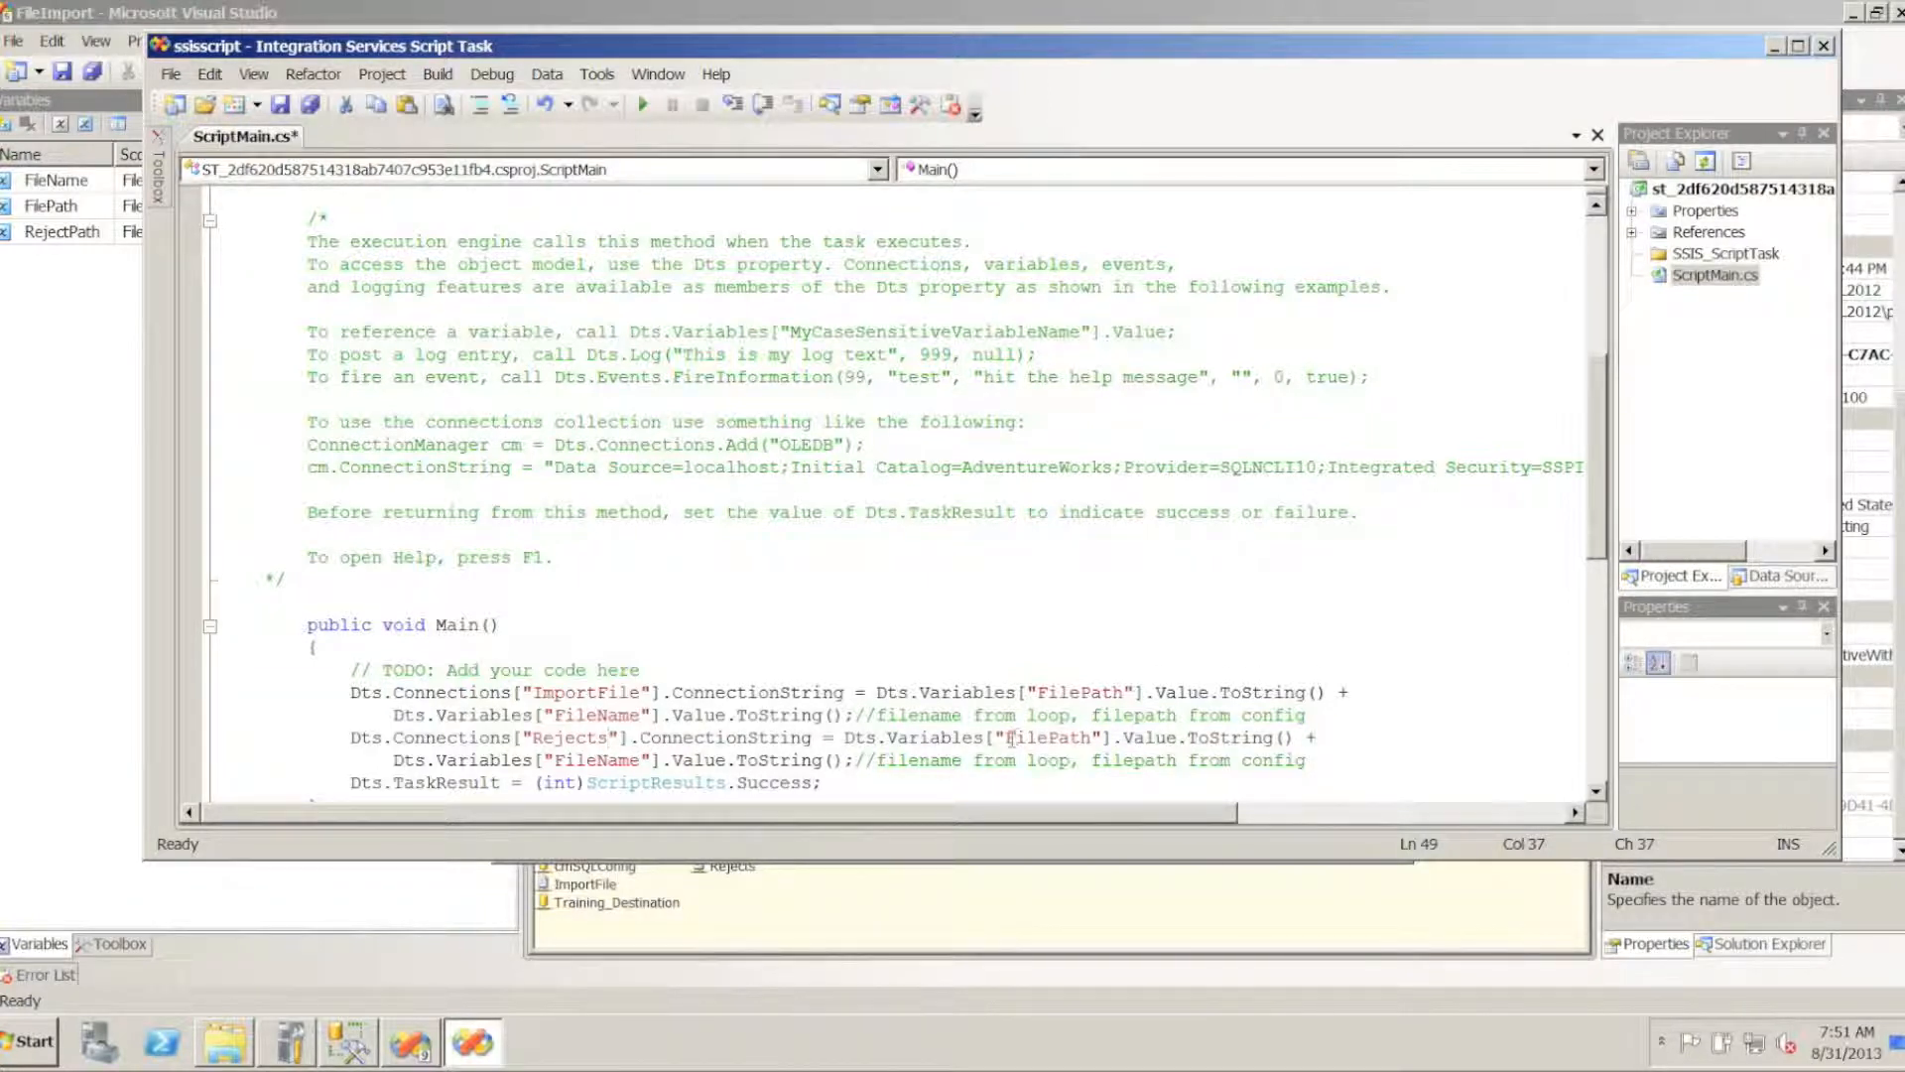
- In the Rejects statement, replace the FilePath variable with RejectPath and add the text "BadRows_" before the file name
drag(1009, 738, 1046, 739)
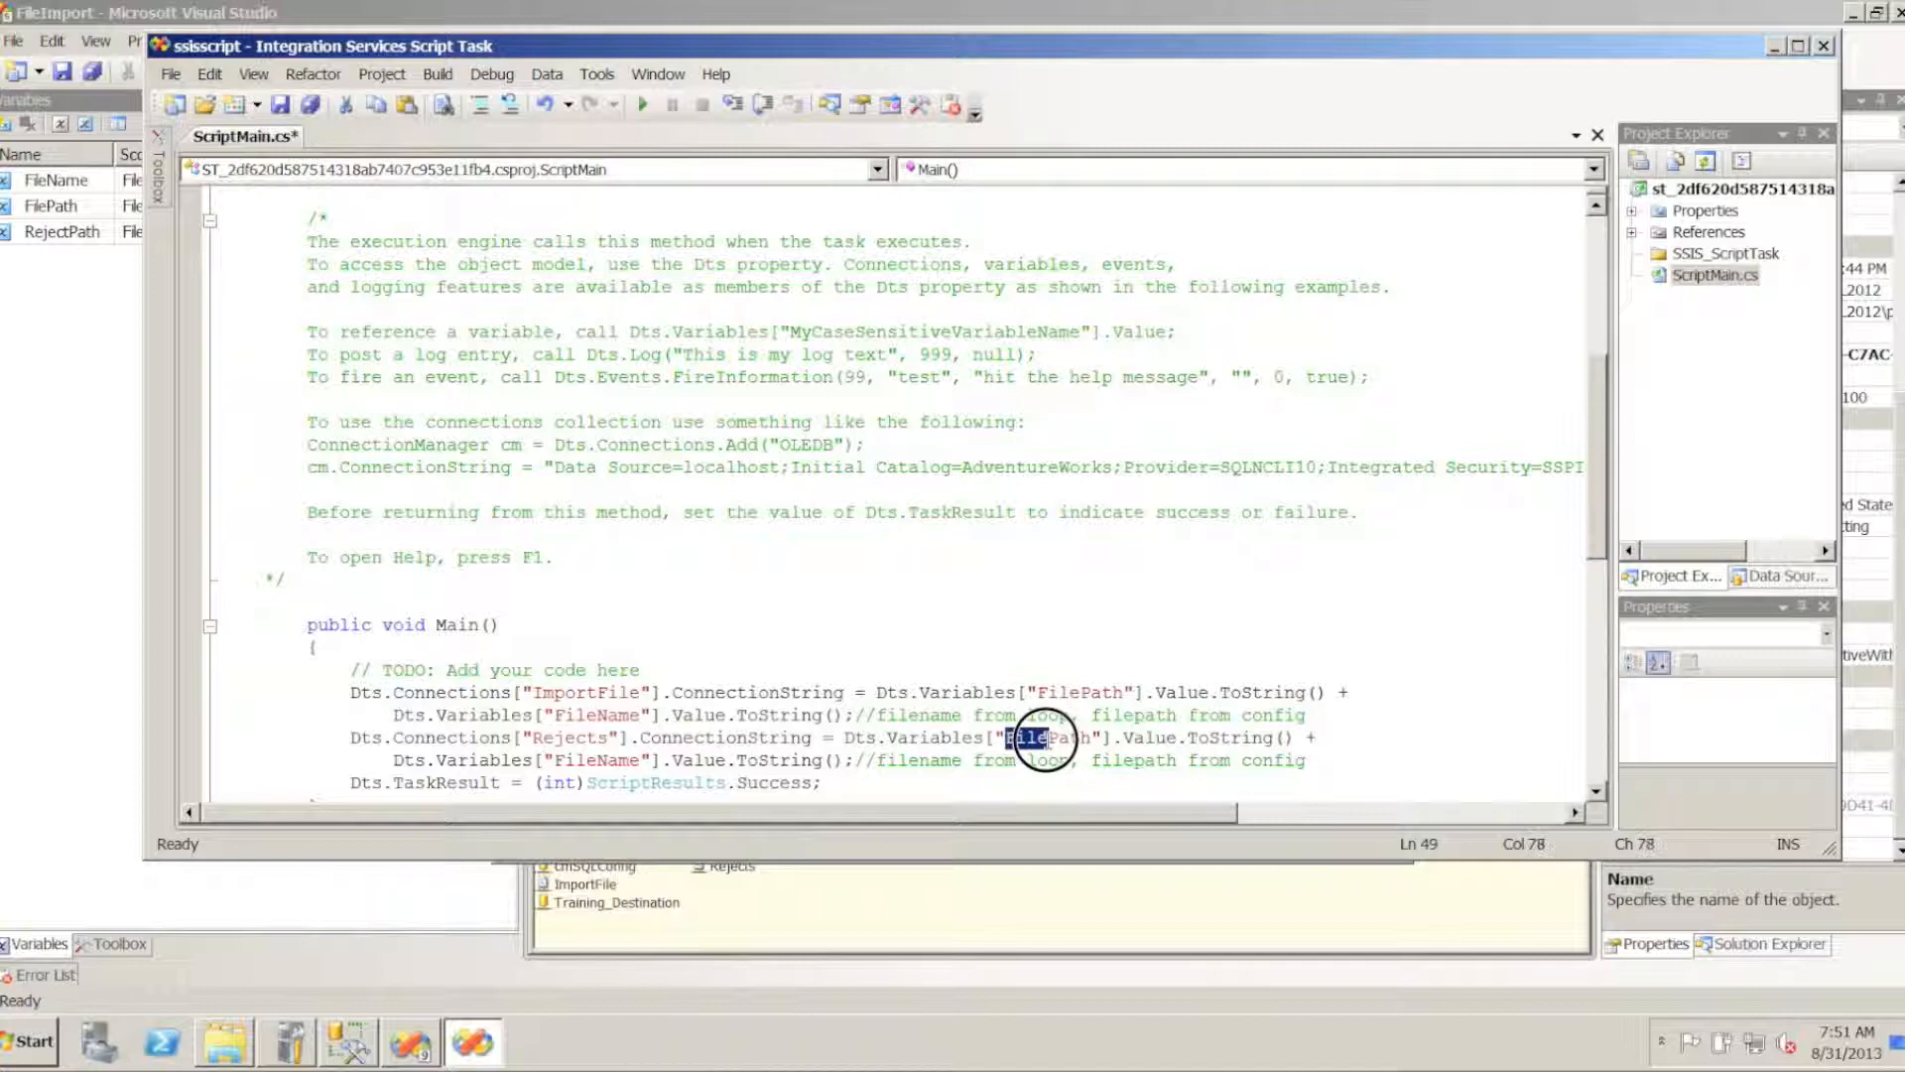
text(Reject)
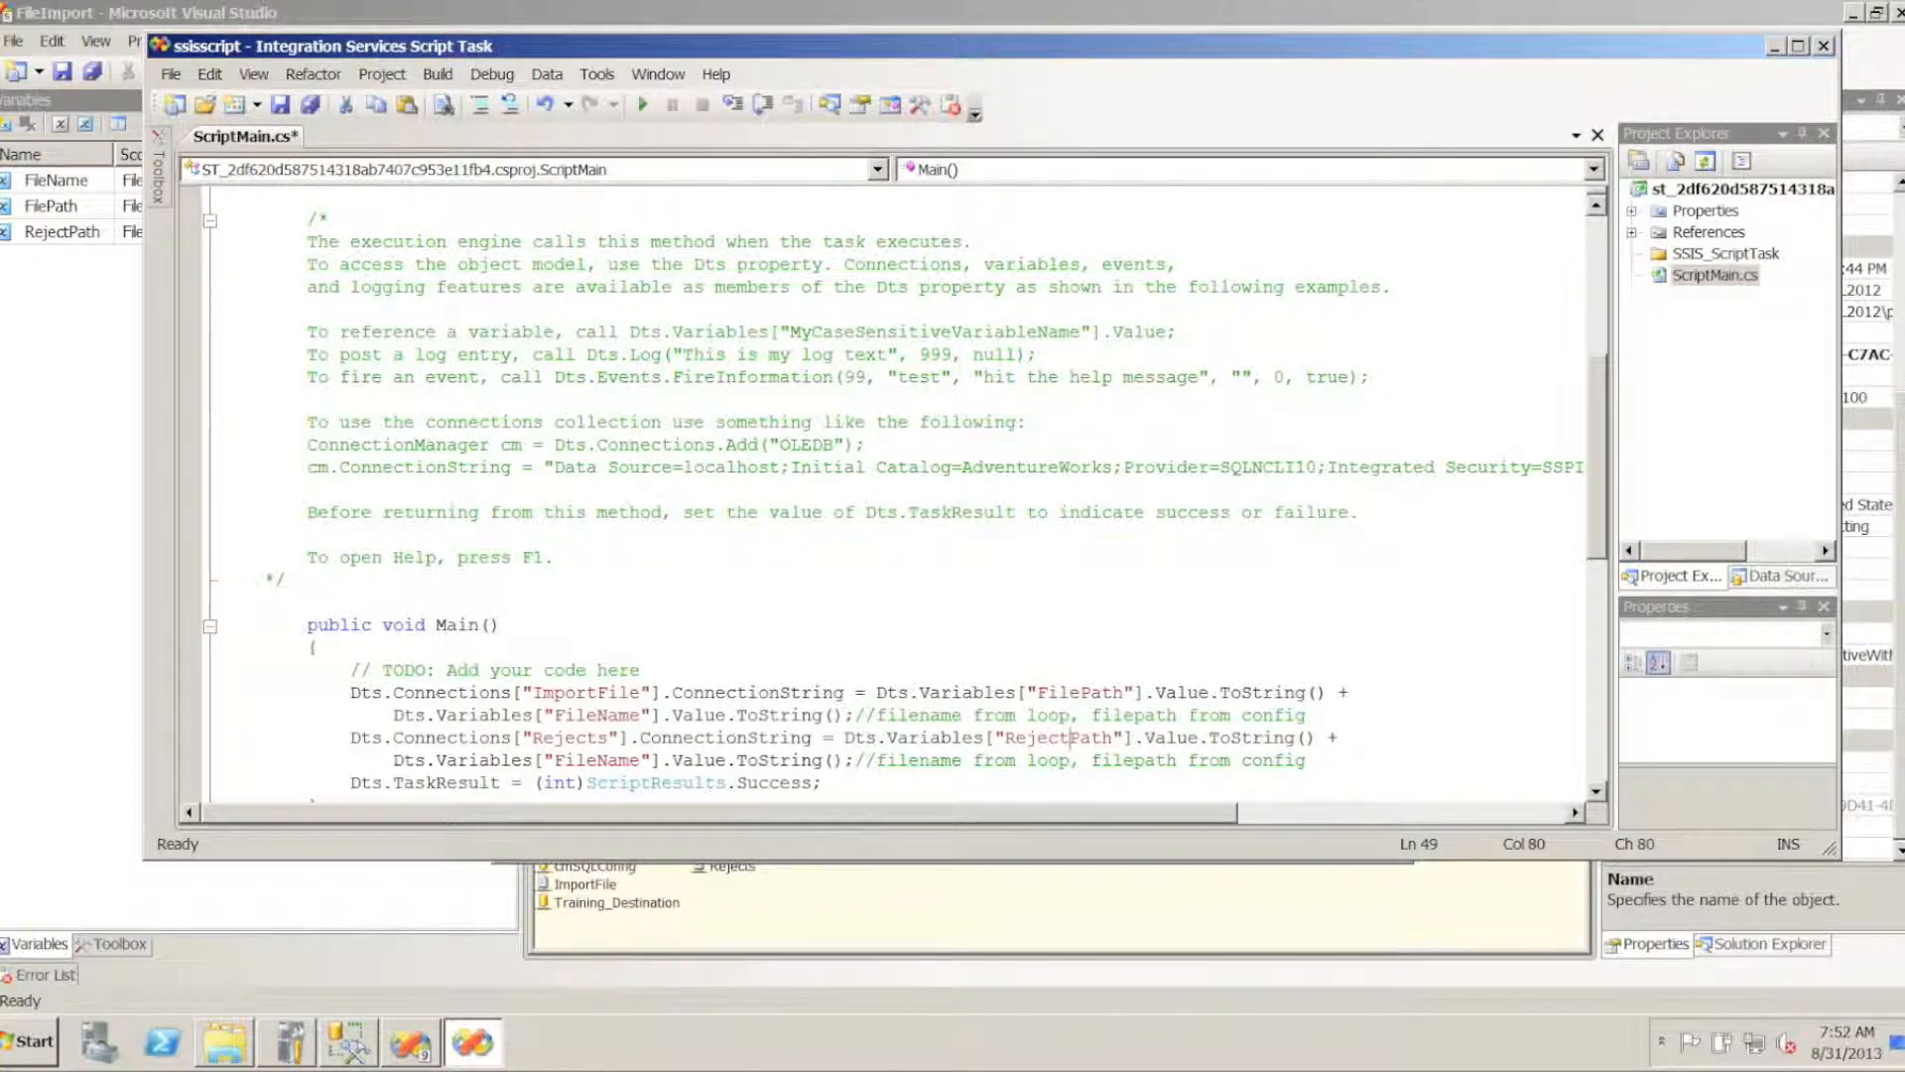
click(1351, 739)
text(BadRows)
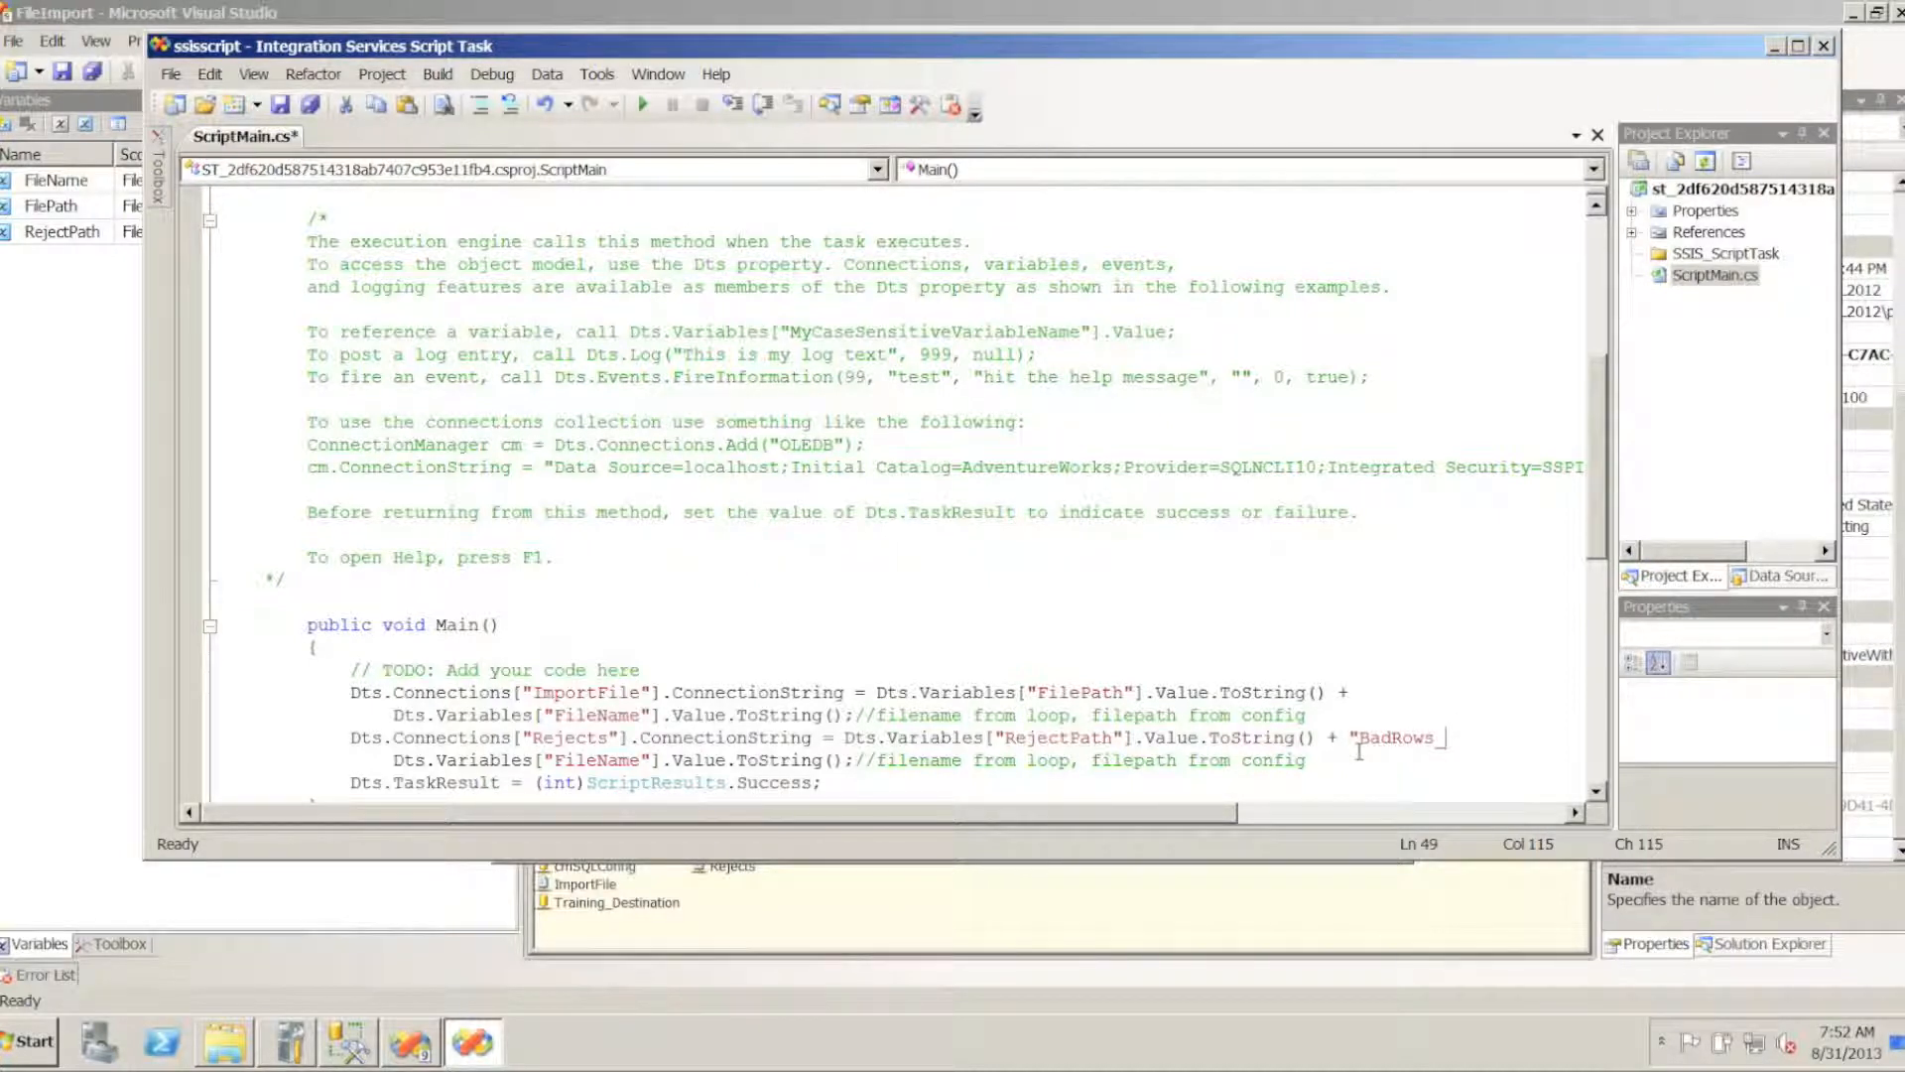
text(_" +)
scroll(1359, 726, down, 1)
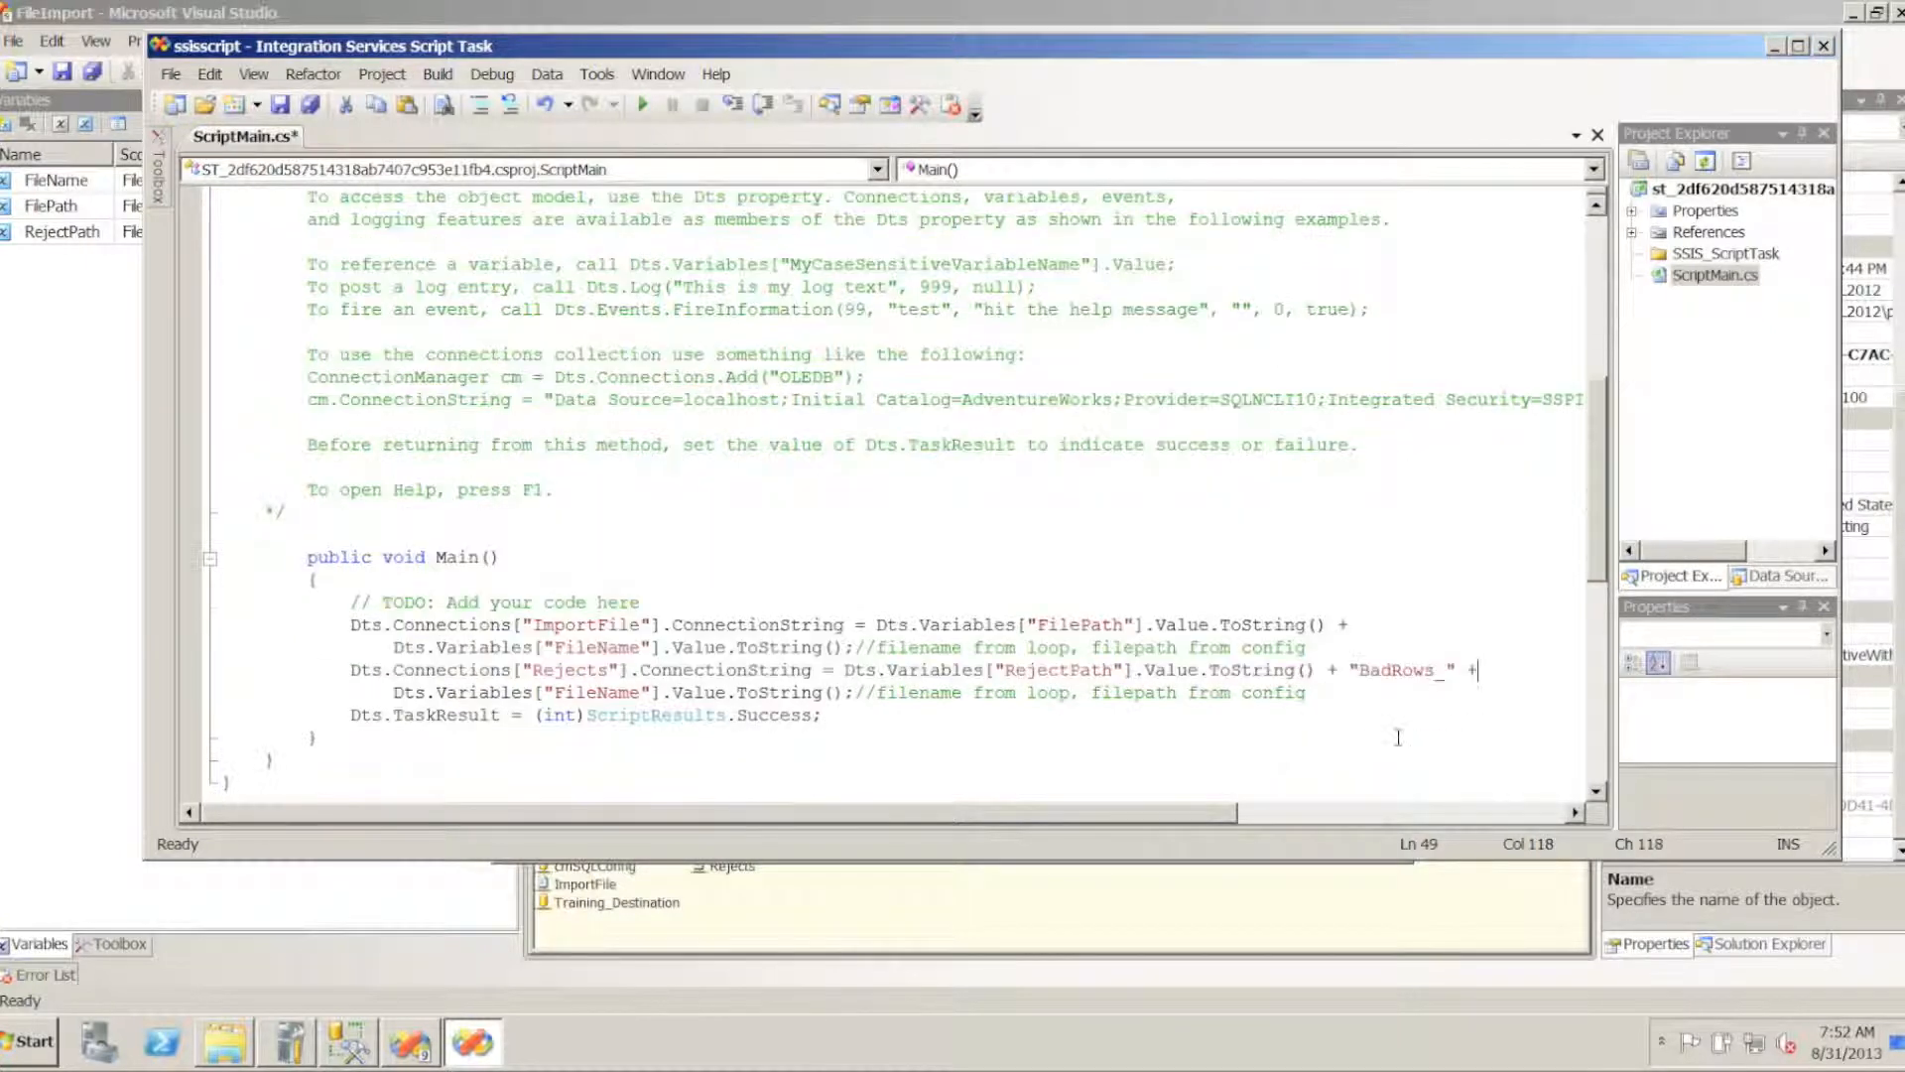
scroll(1398, 738, down, 2)
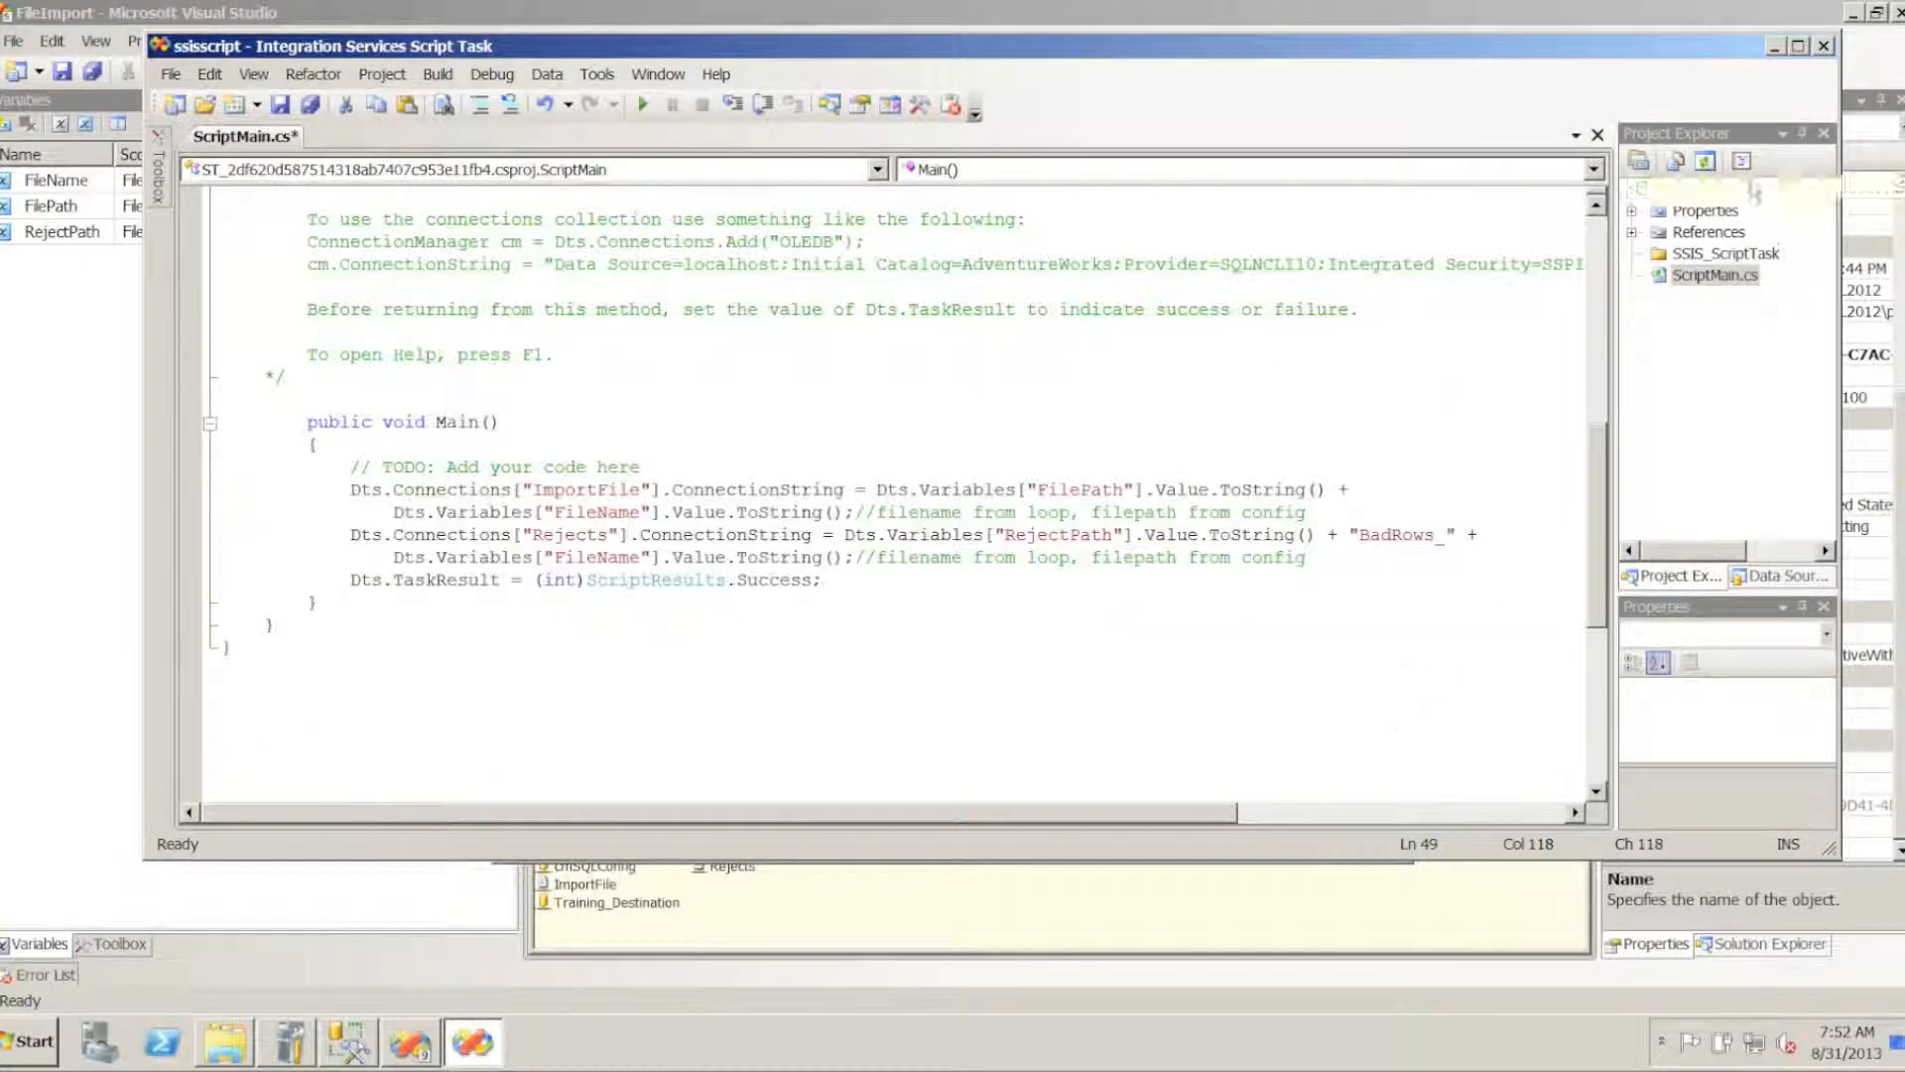
- Close the script editor, accept the script task changes and save the package
click(1824, 47)
click(1041, 826)
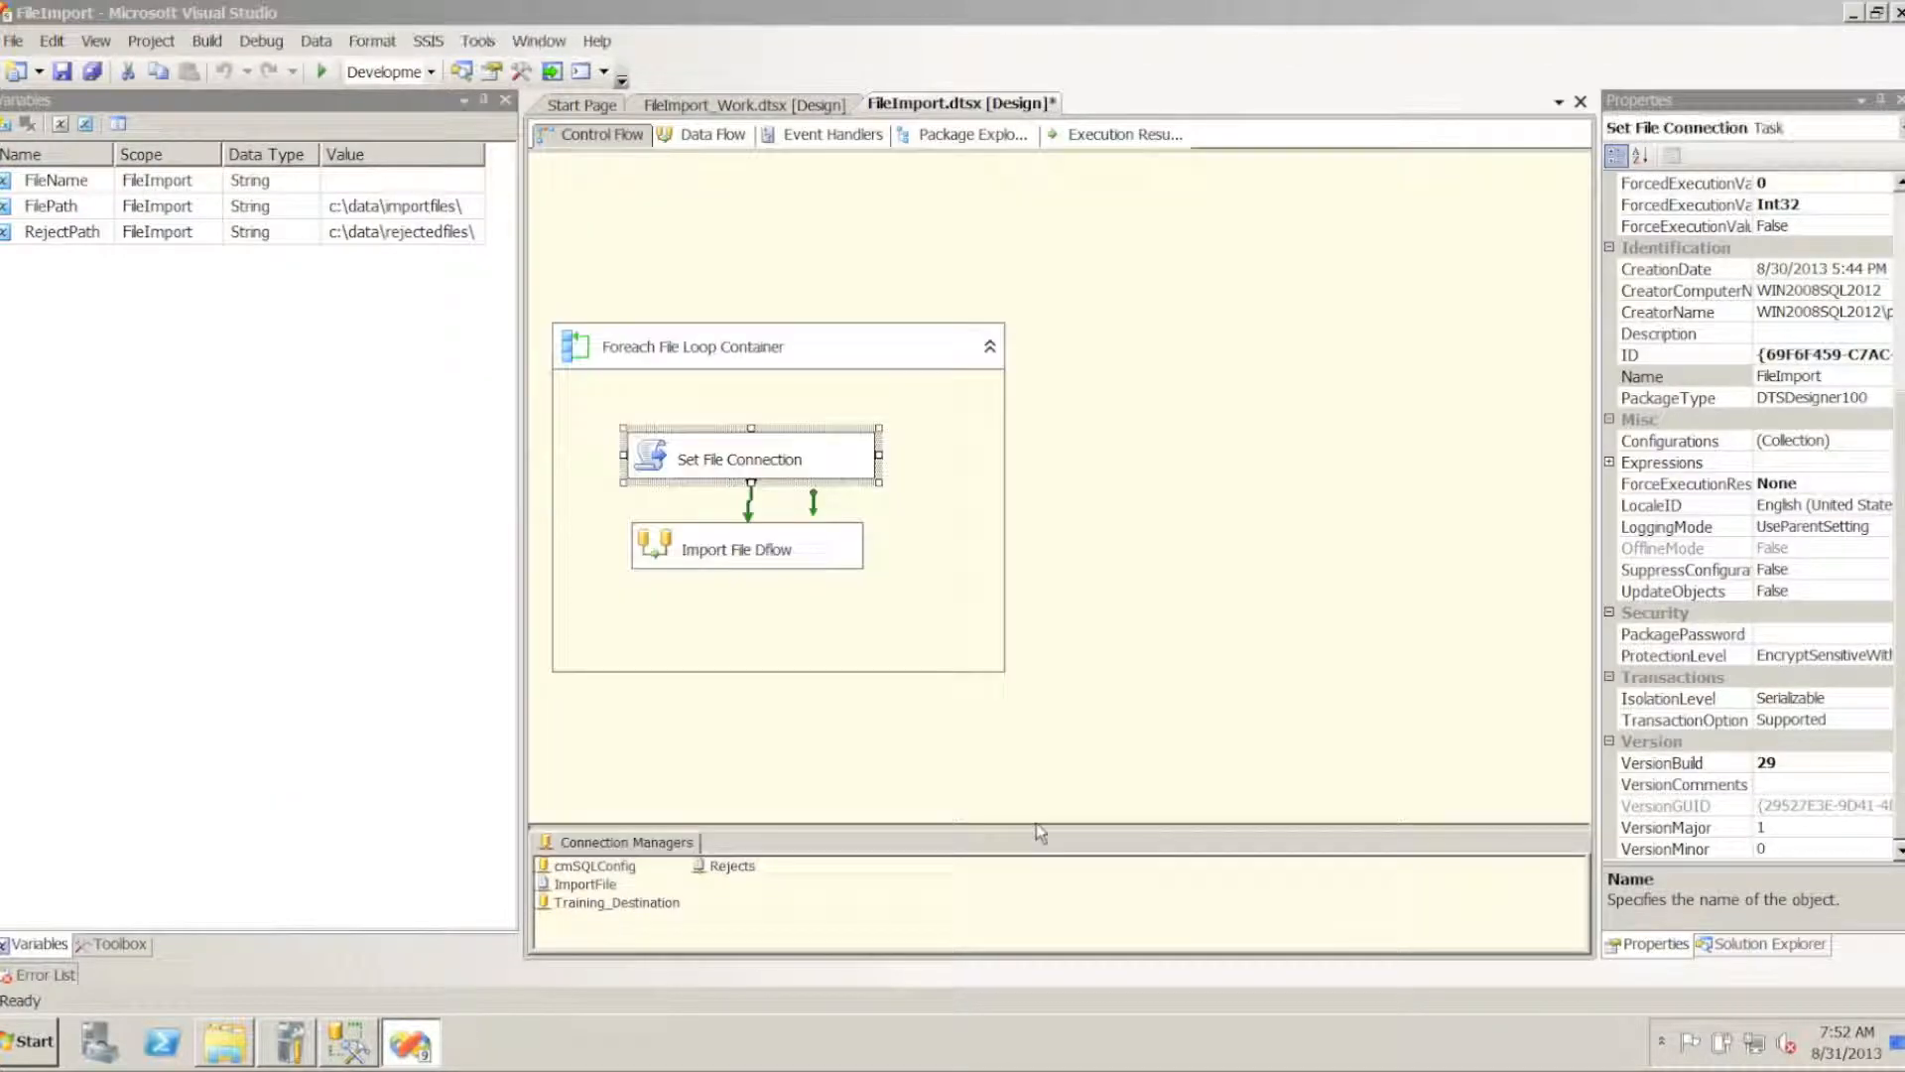
click(61, 71)
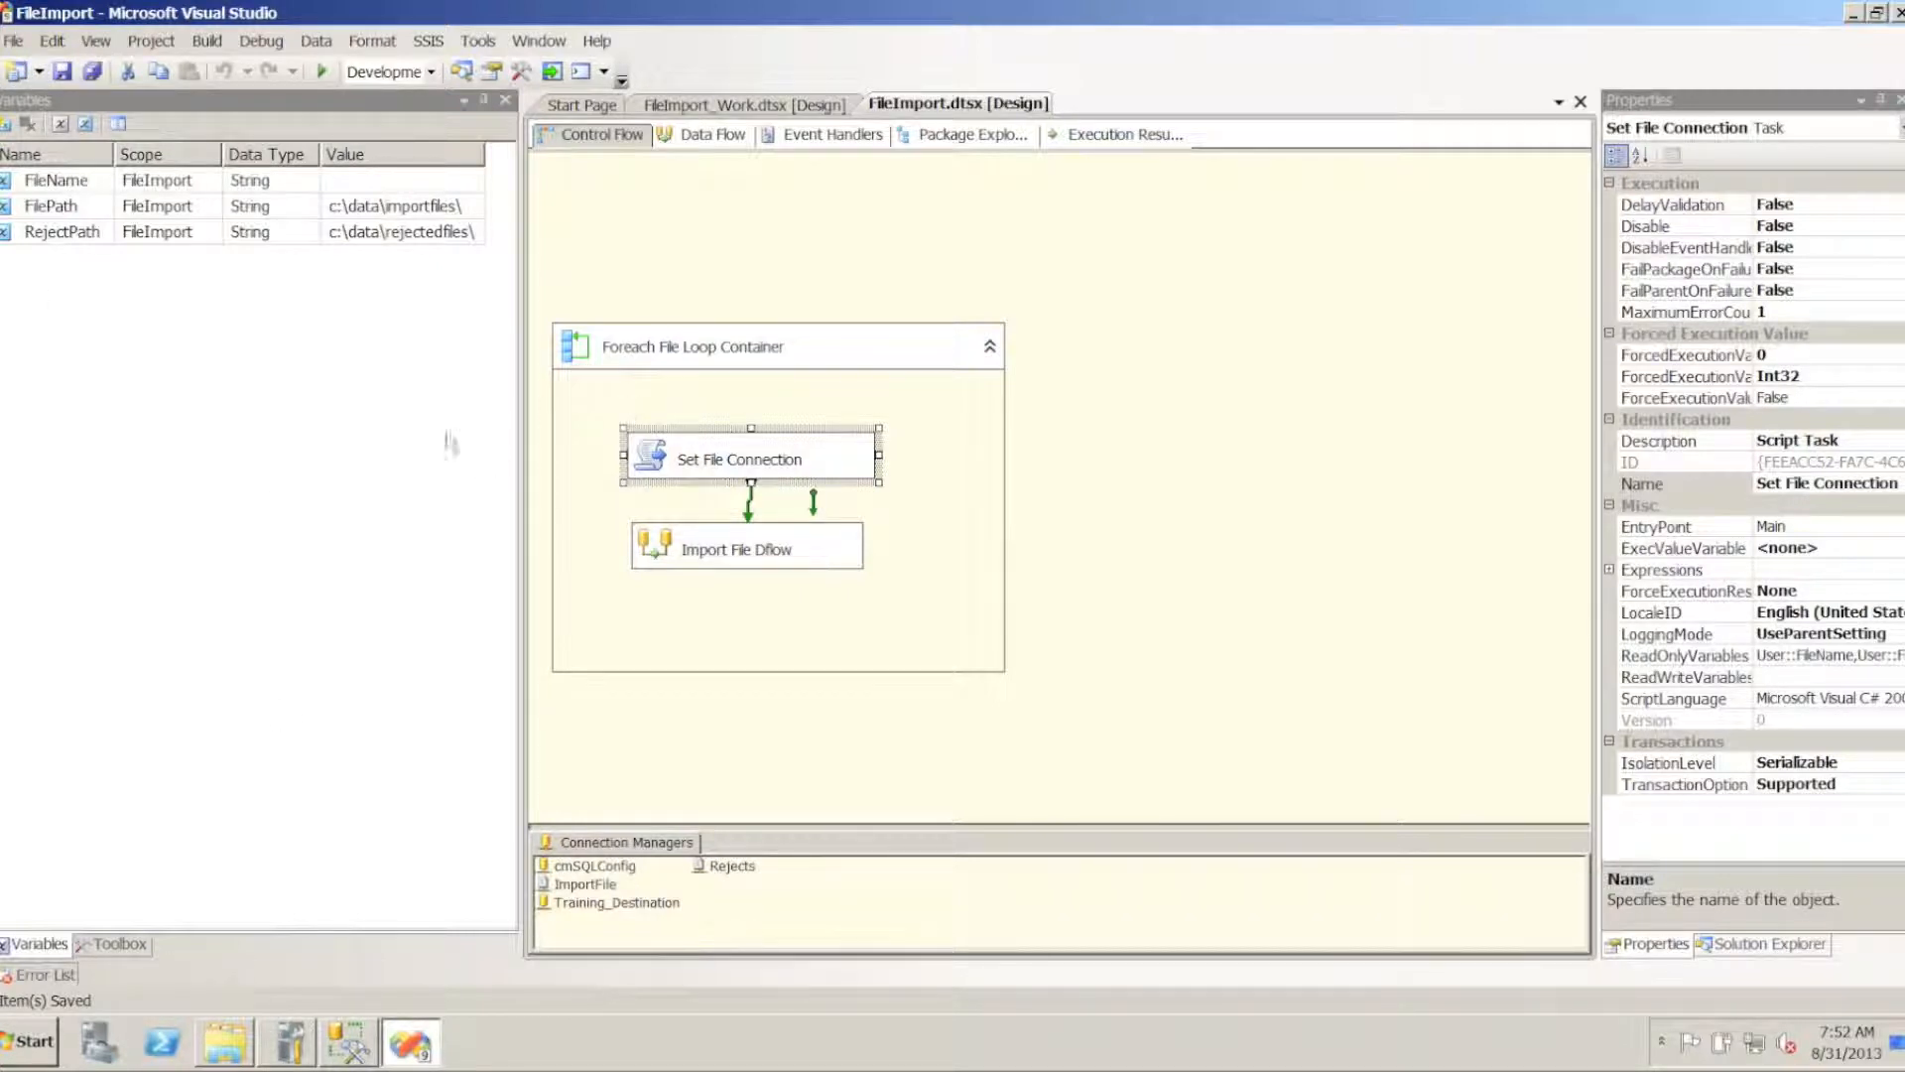
- Add an Execute SQL Task above the Foreach File Loop Container, rename it Truncate Staging and widen its box to fit the name
click(91, 948)
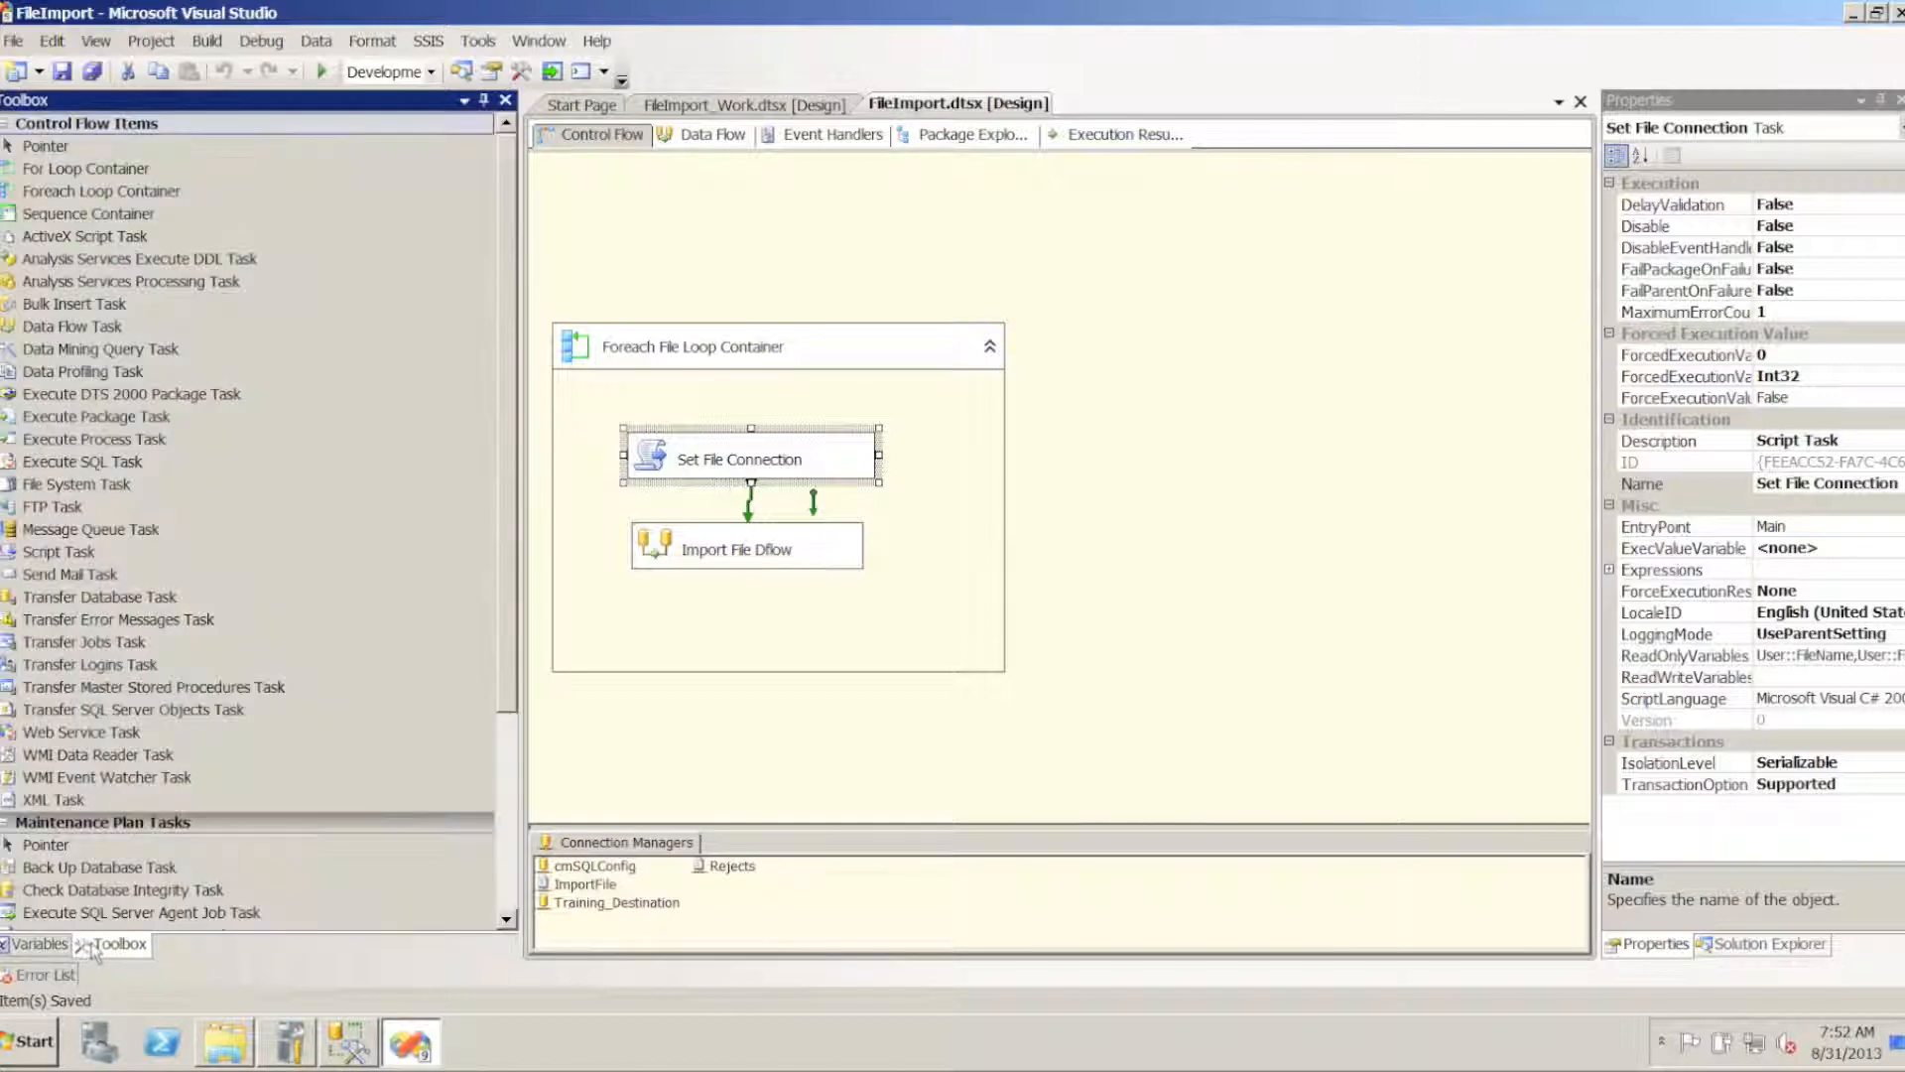
scroll(69, 397, down, 1)
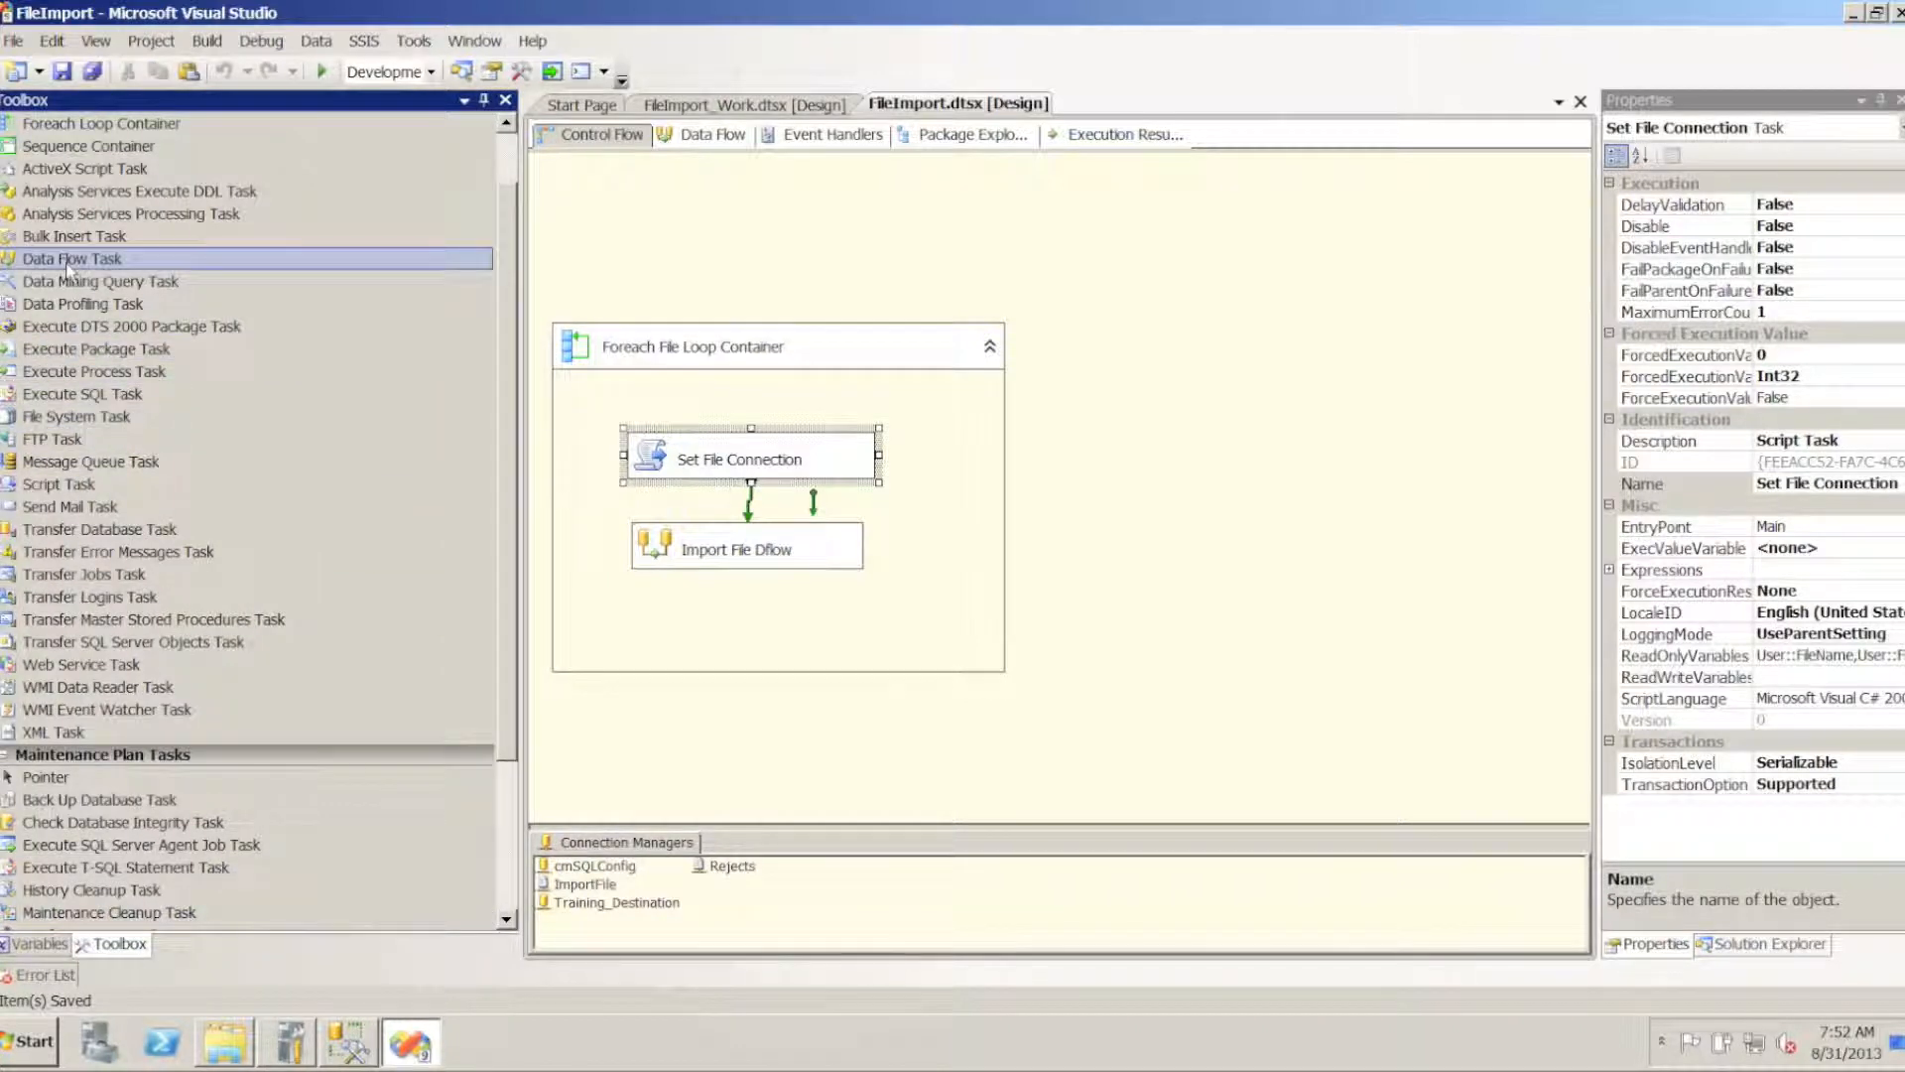
drag(74, 394, 606, 218)
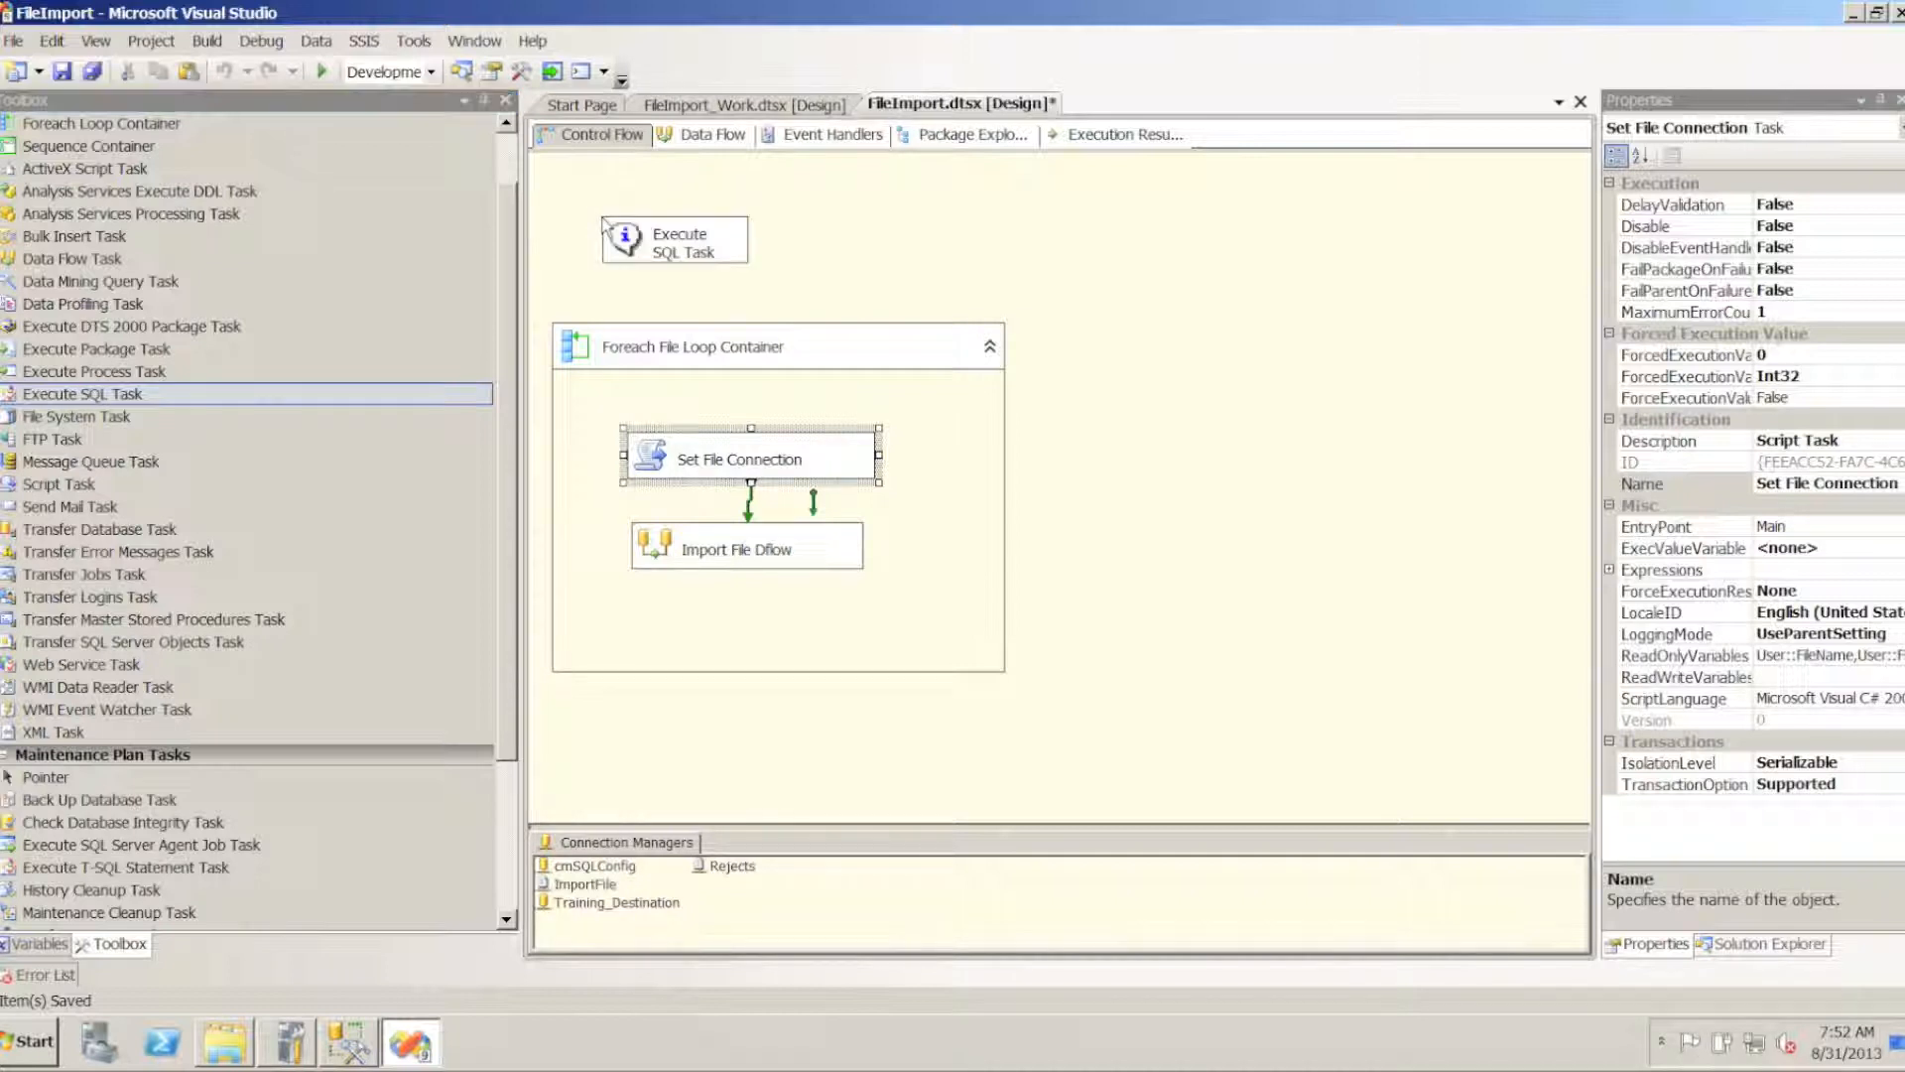
right_click(681, 244)
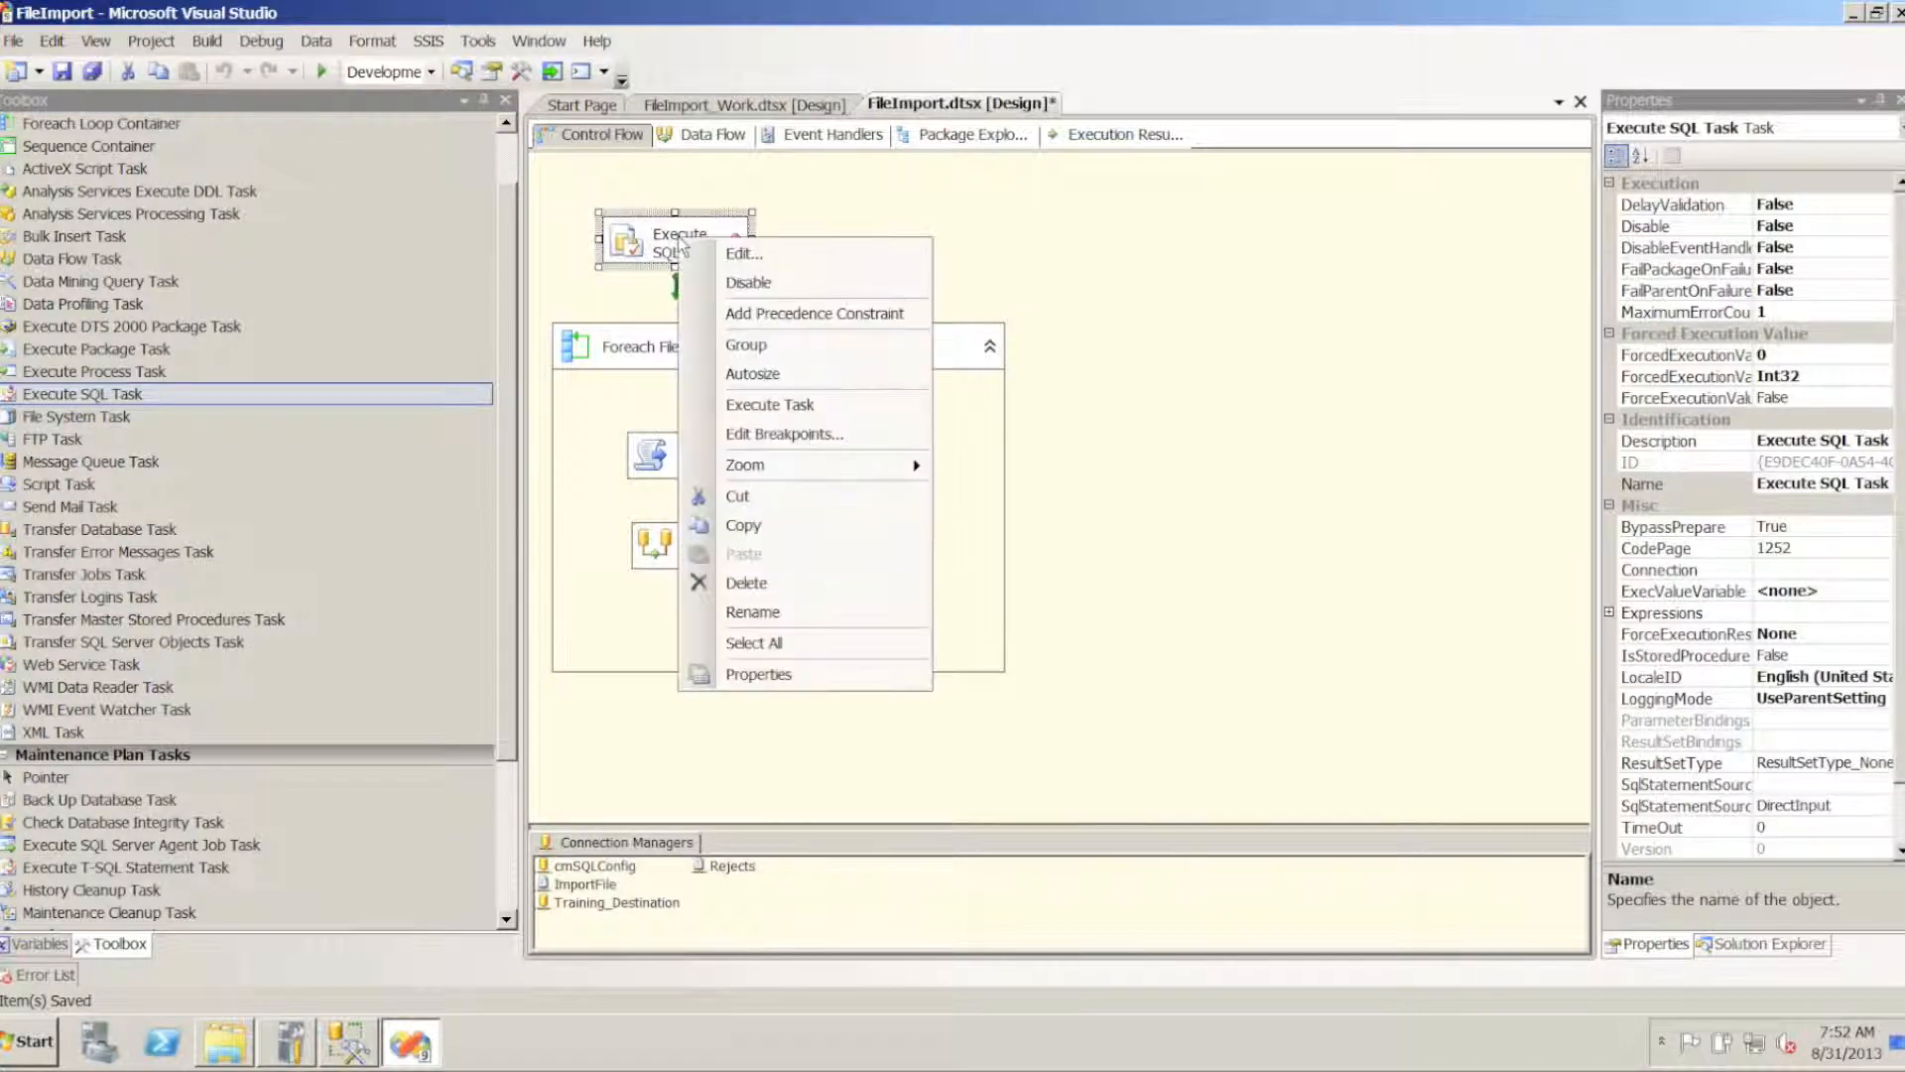
click(769, 609)
text(Tru)
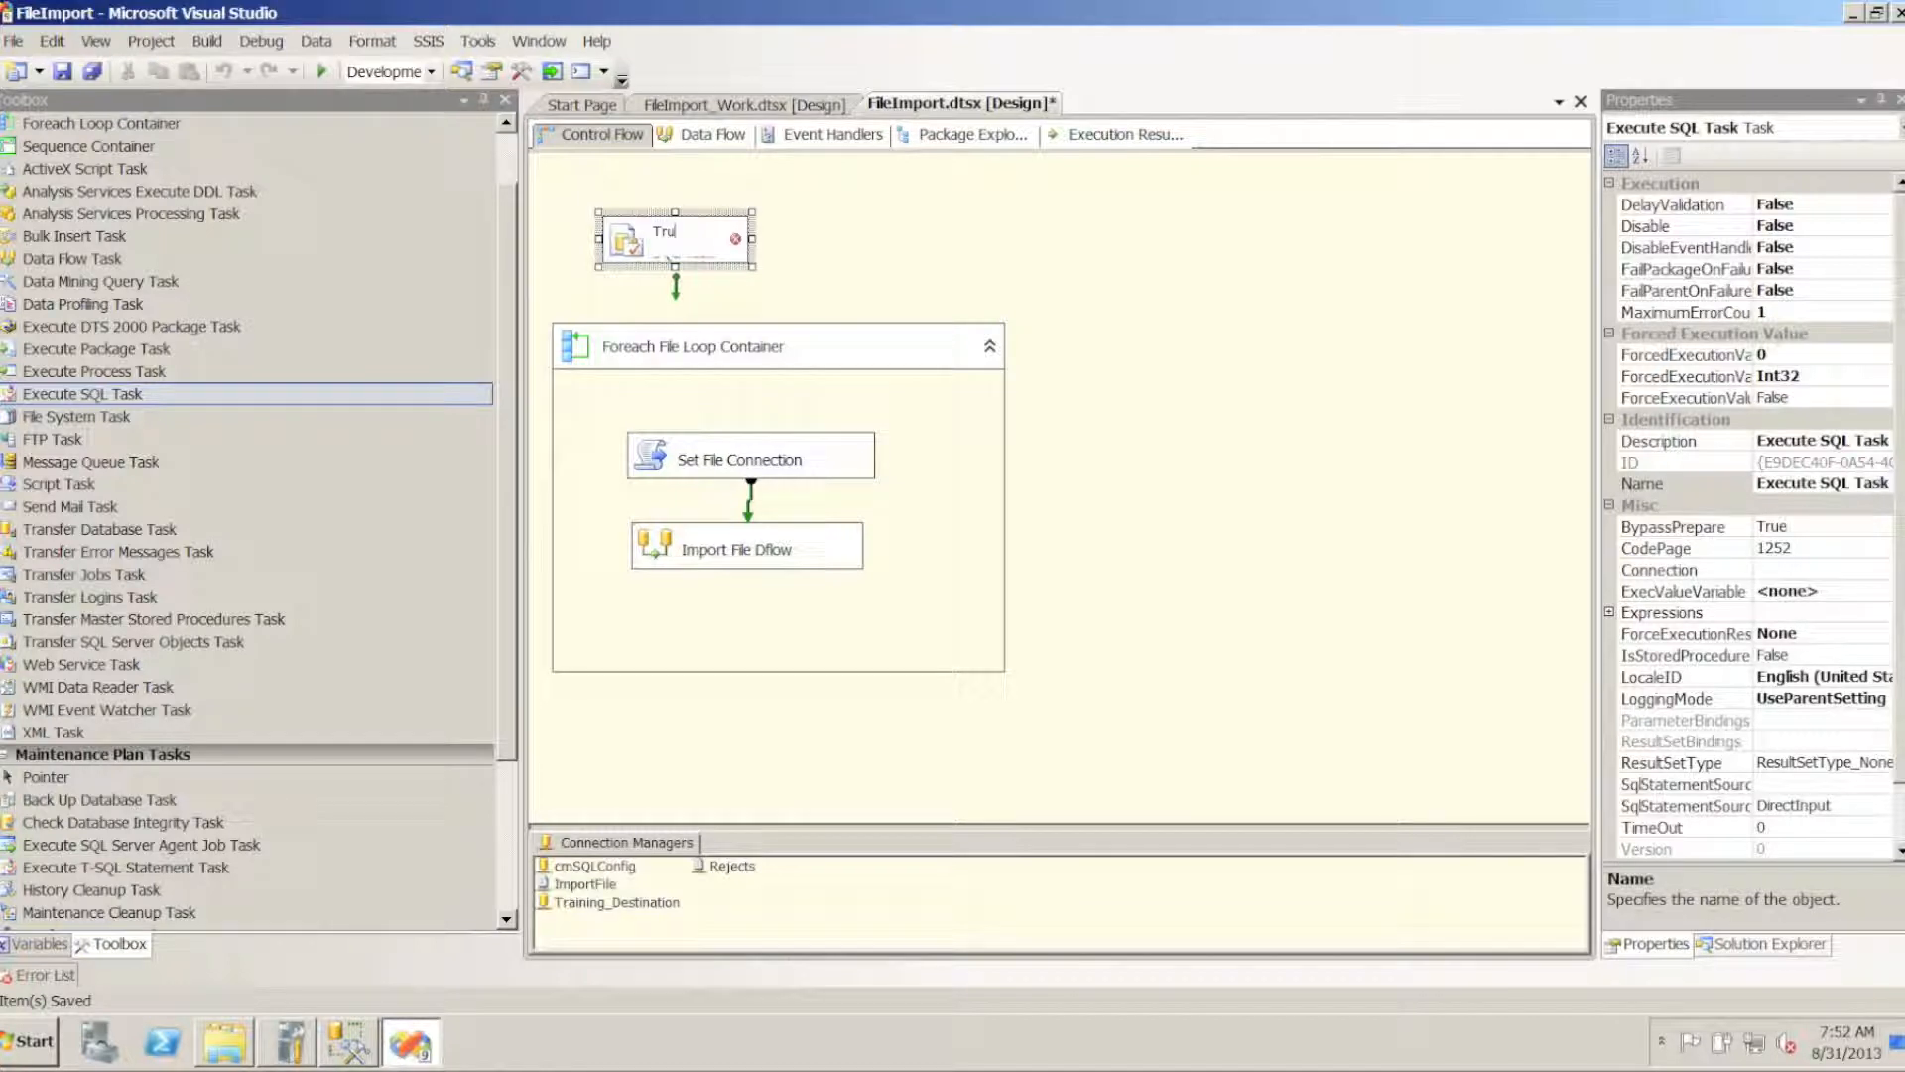
text(ncate Staging)
drag(751, 238, 831, 238)
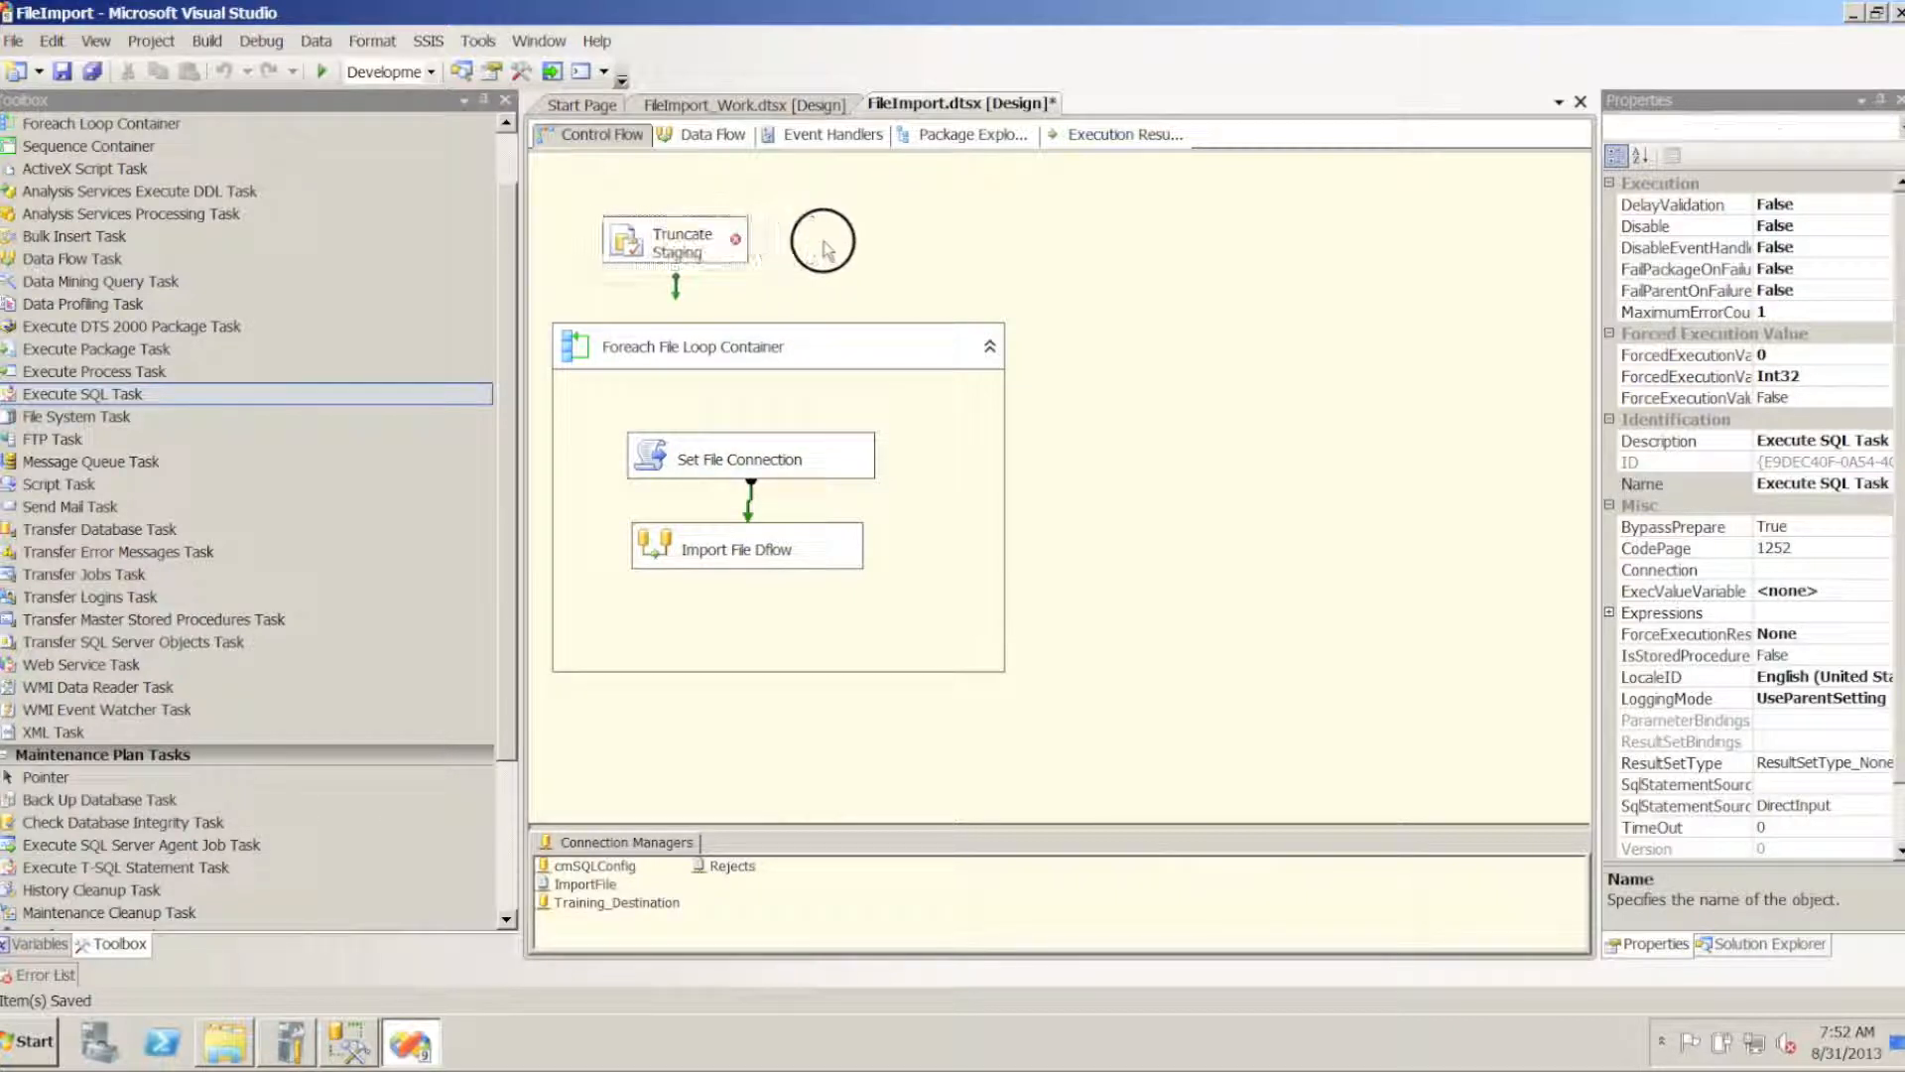
- Configure the Truncate Staging task to use the Training_Destination connection with the SQL statement Truncate Table StagingFile
double_click(627, 246)
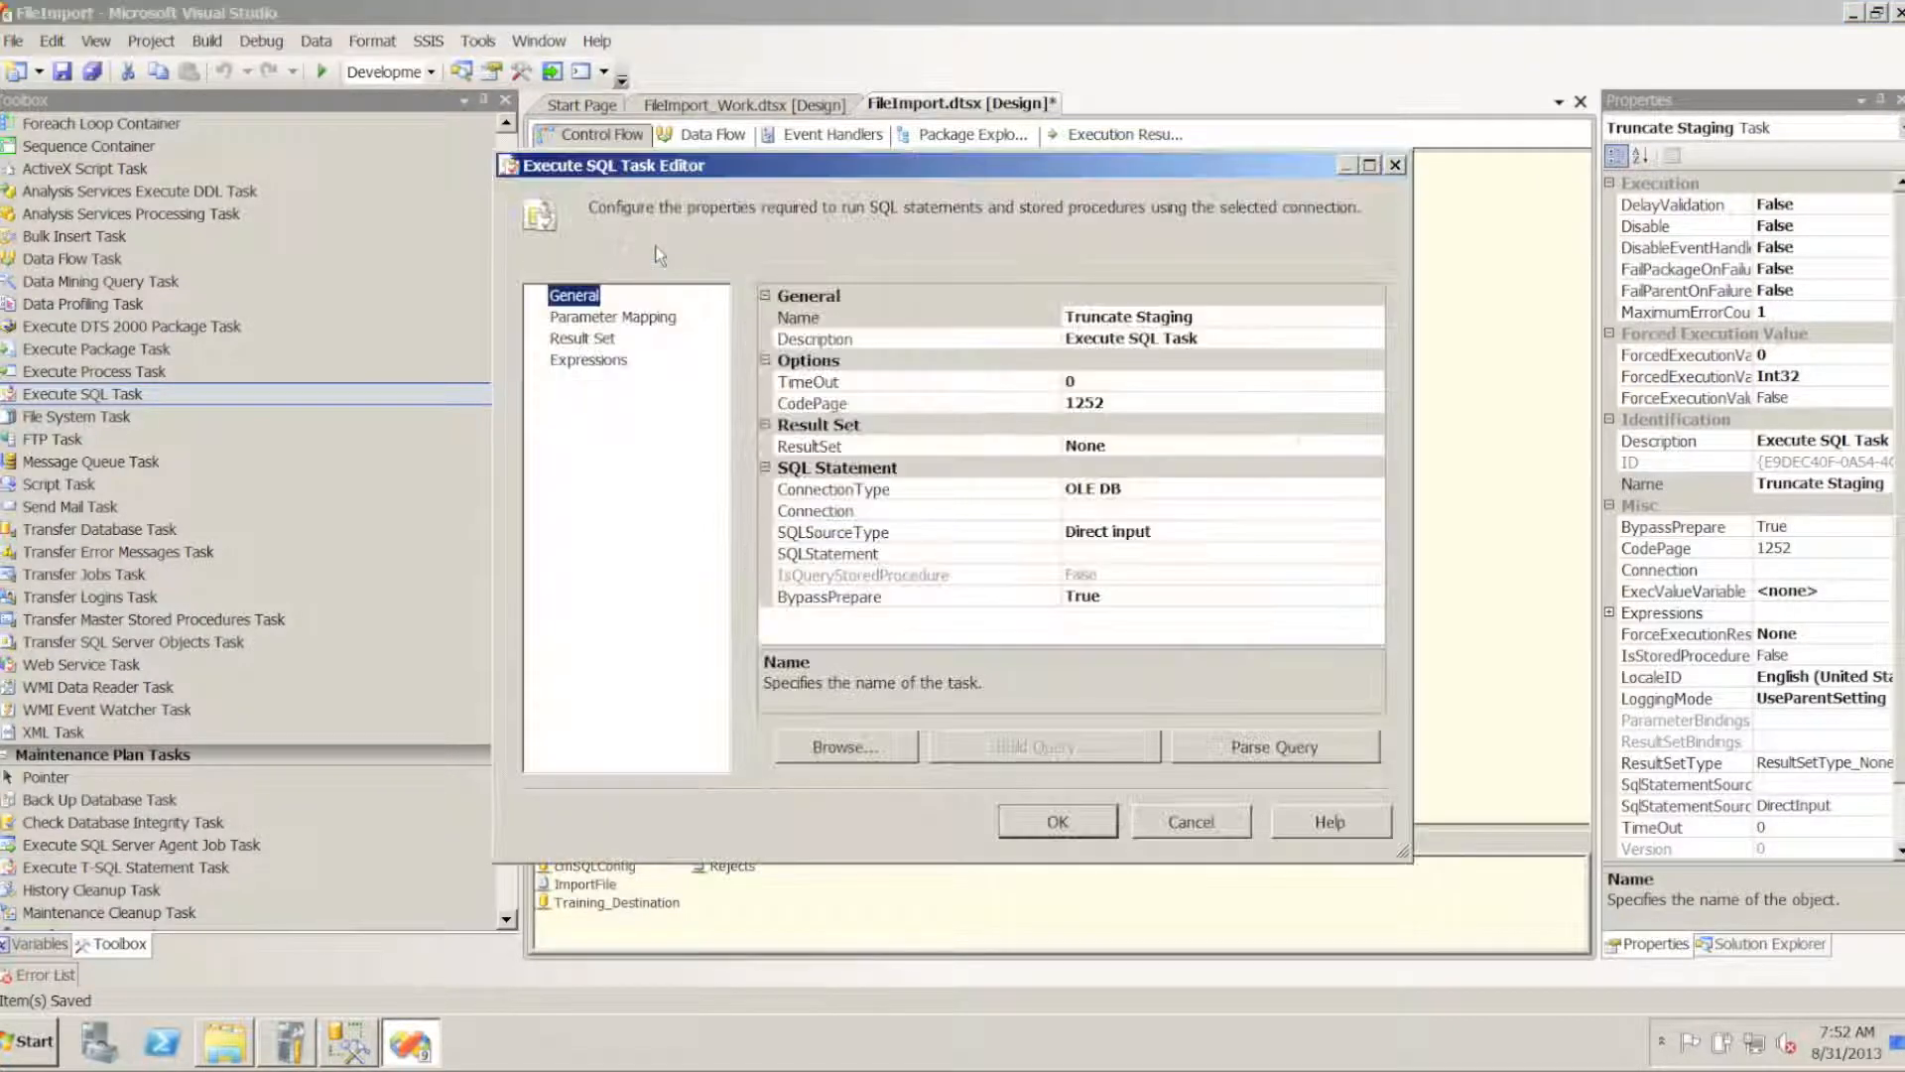
click(1349, 511)
click(1372, 510)
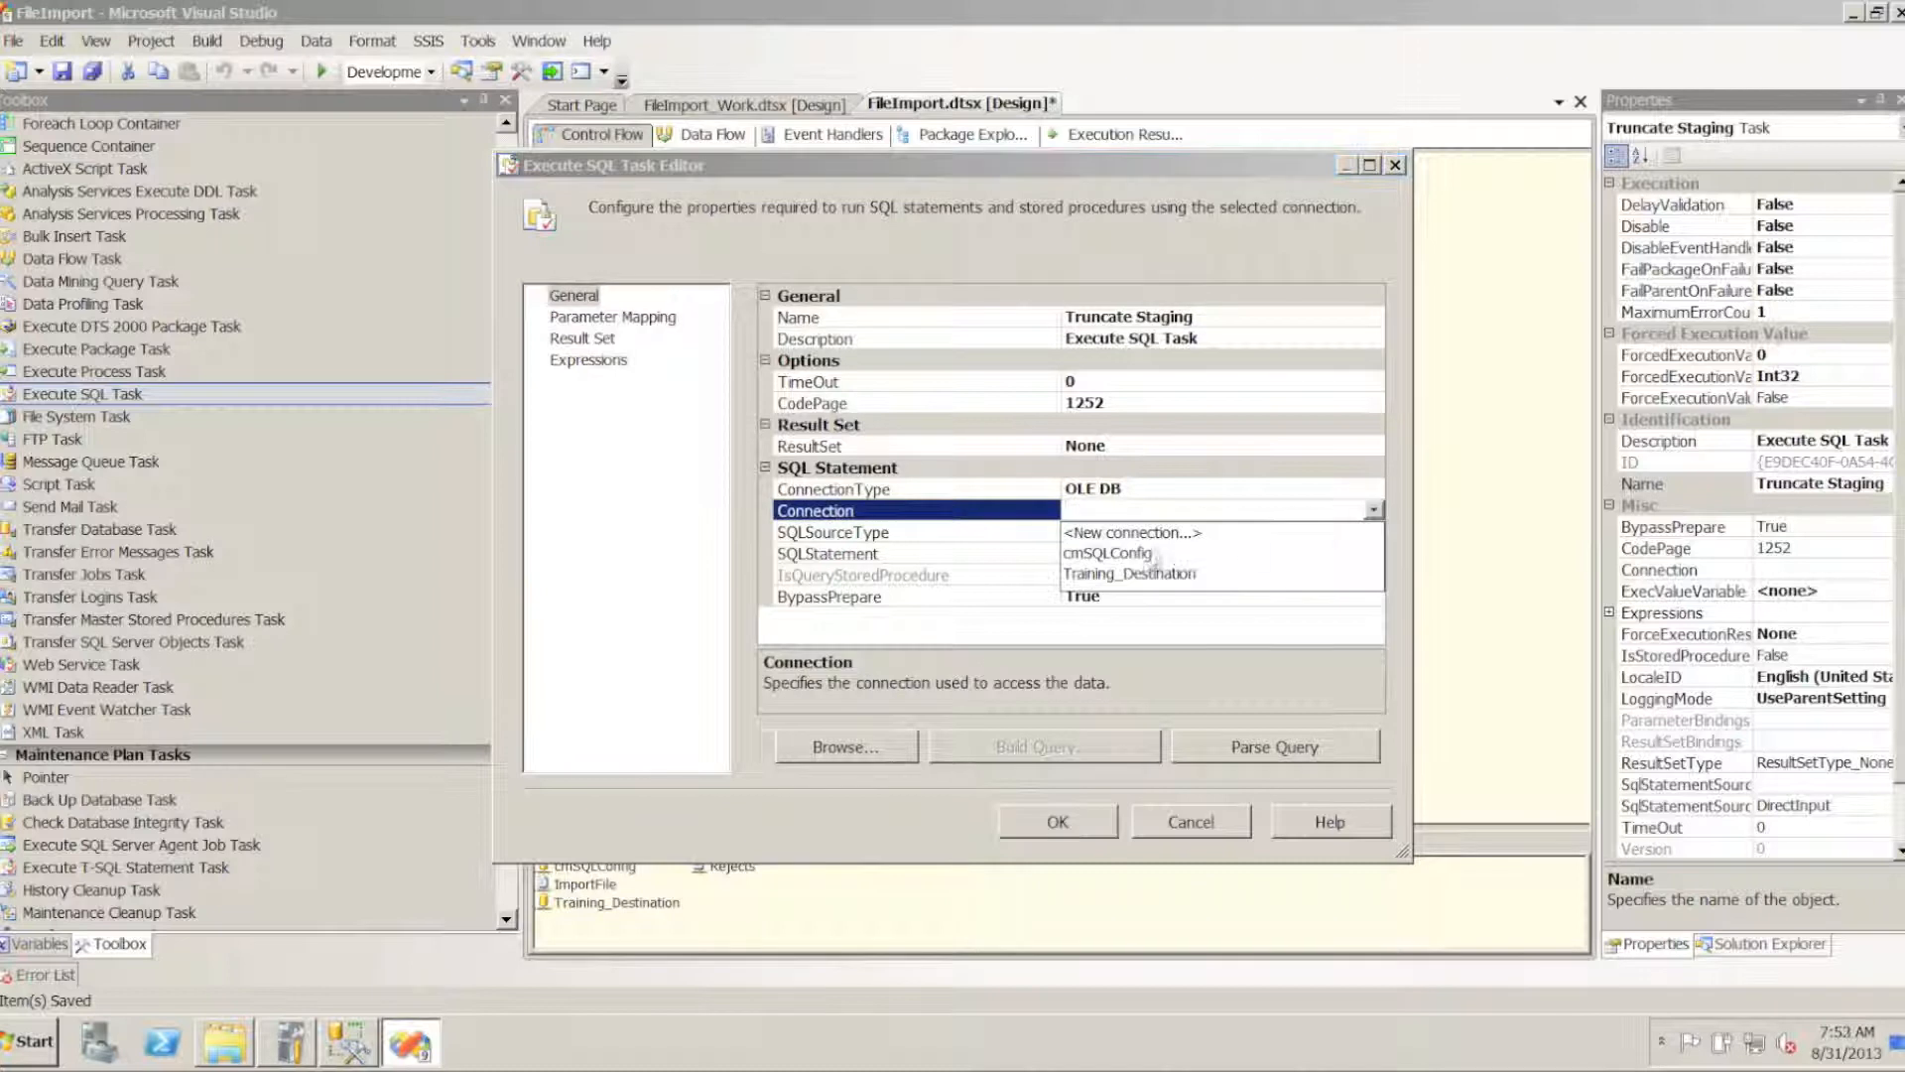
click(1127, 567)
click(1116, 553)
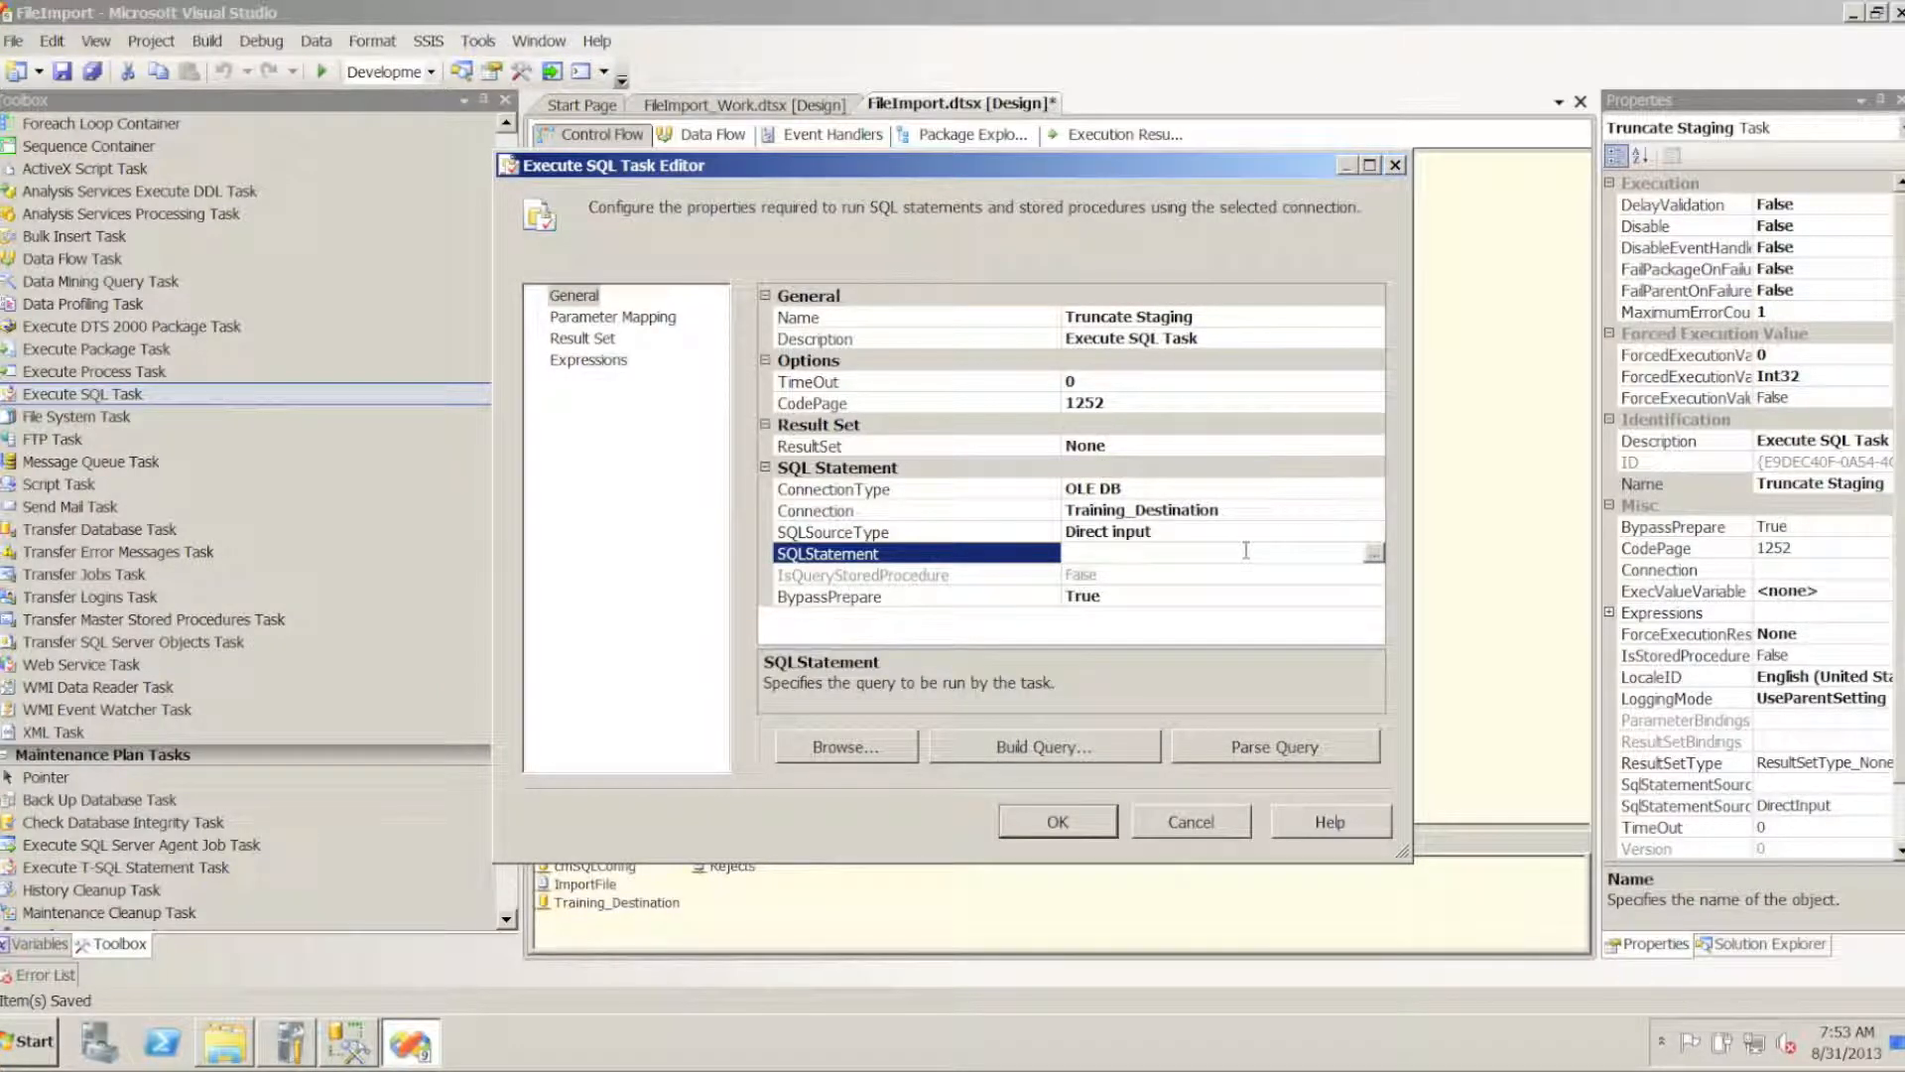
text(Truncate Table StagingFile)
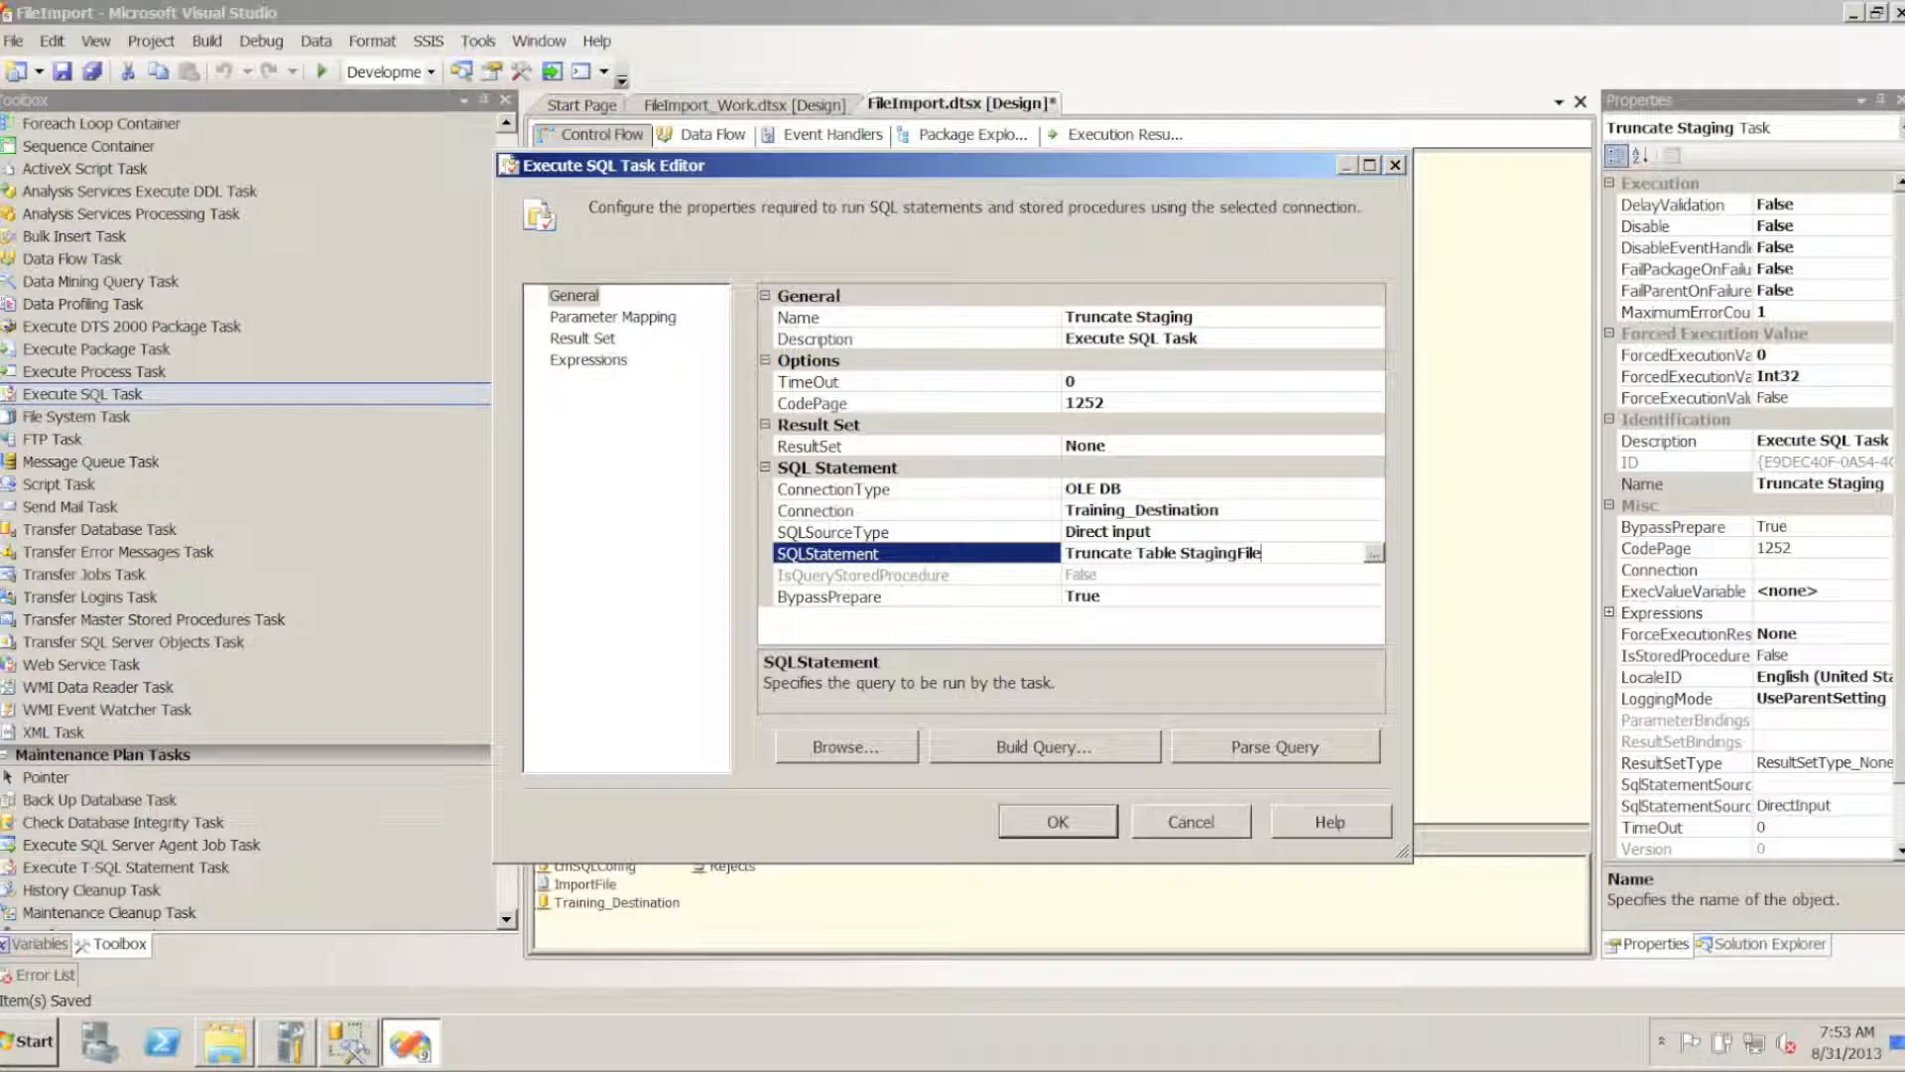
click(1057, 821)
- Connect Truncate Staging to the Foreach File Loop Container, then run the package in debug mode with the Import File Dflow data flow open
drag(721, 298, 740, 350)
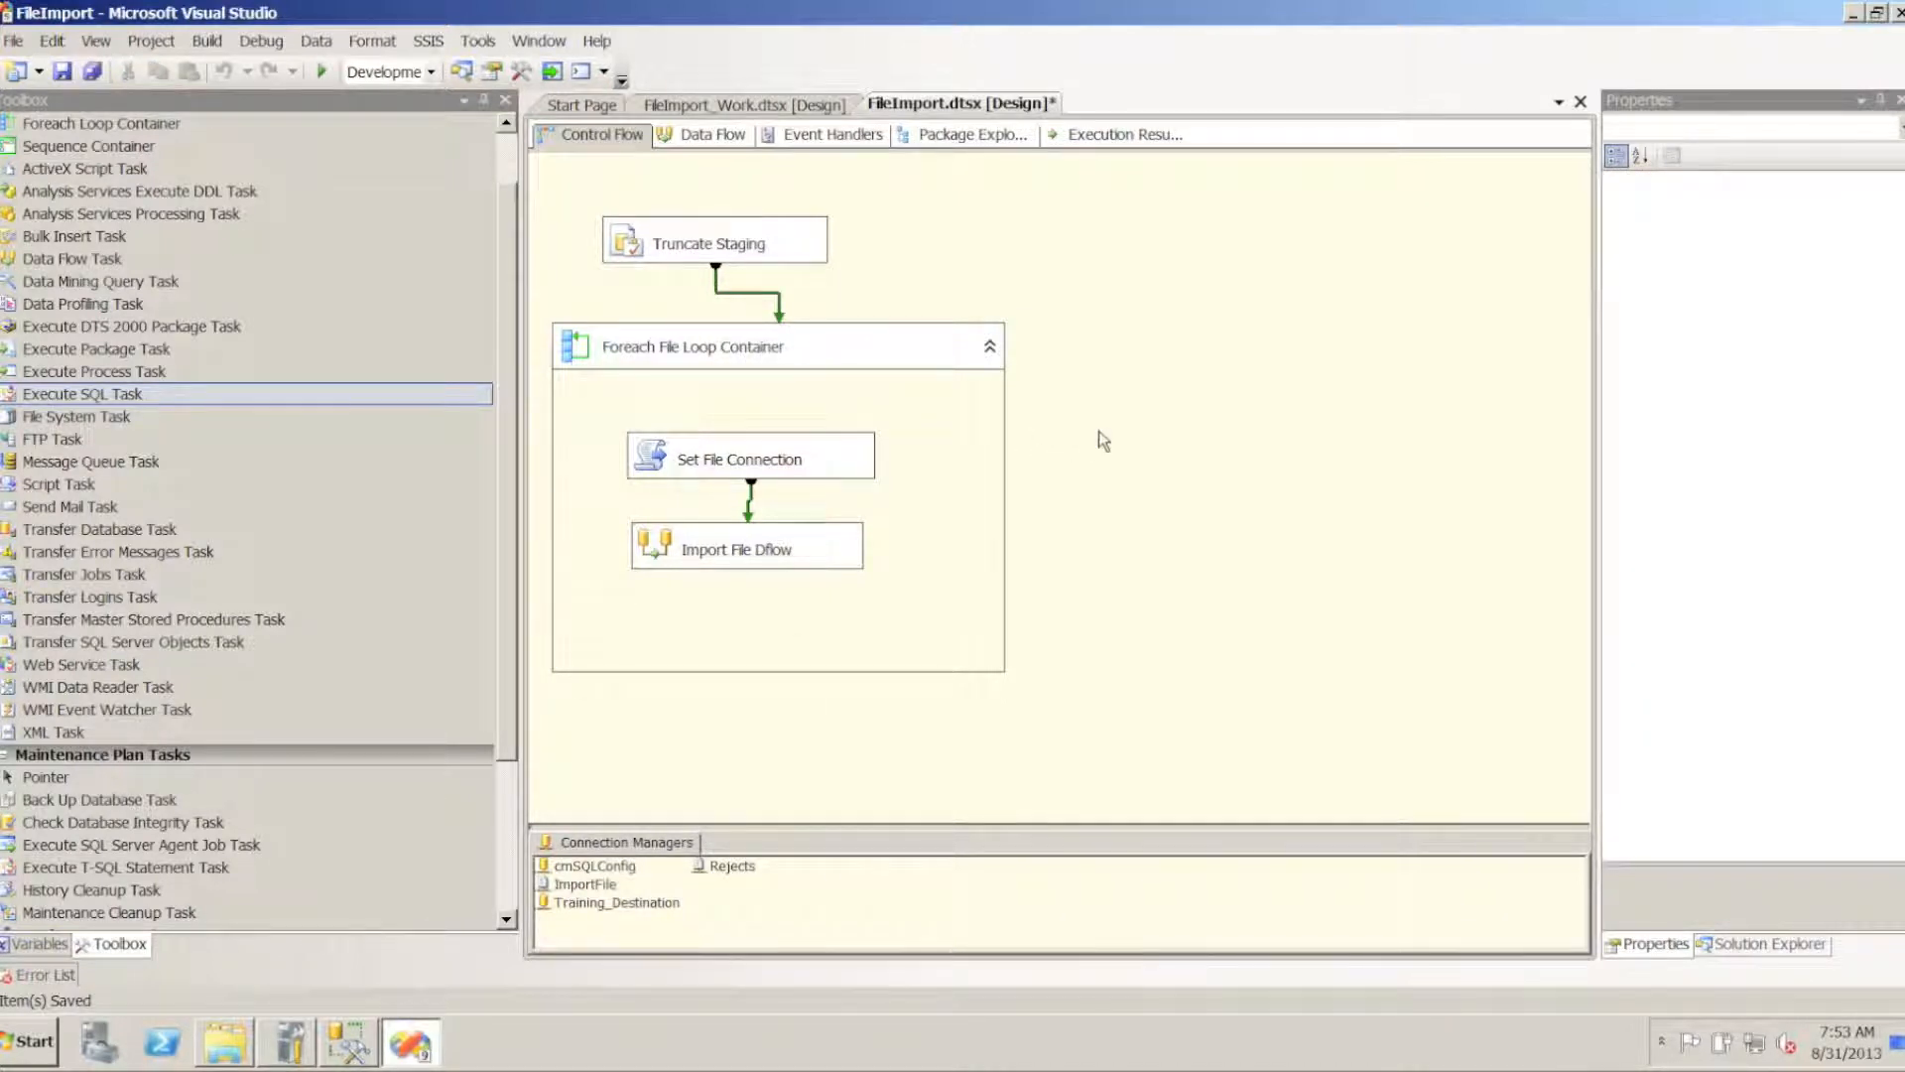
double_click(653, 551)
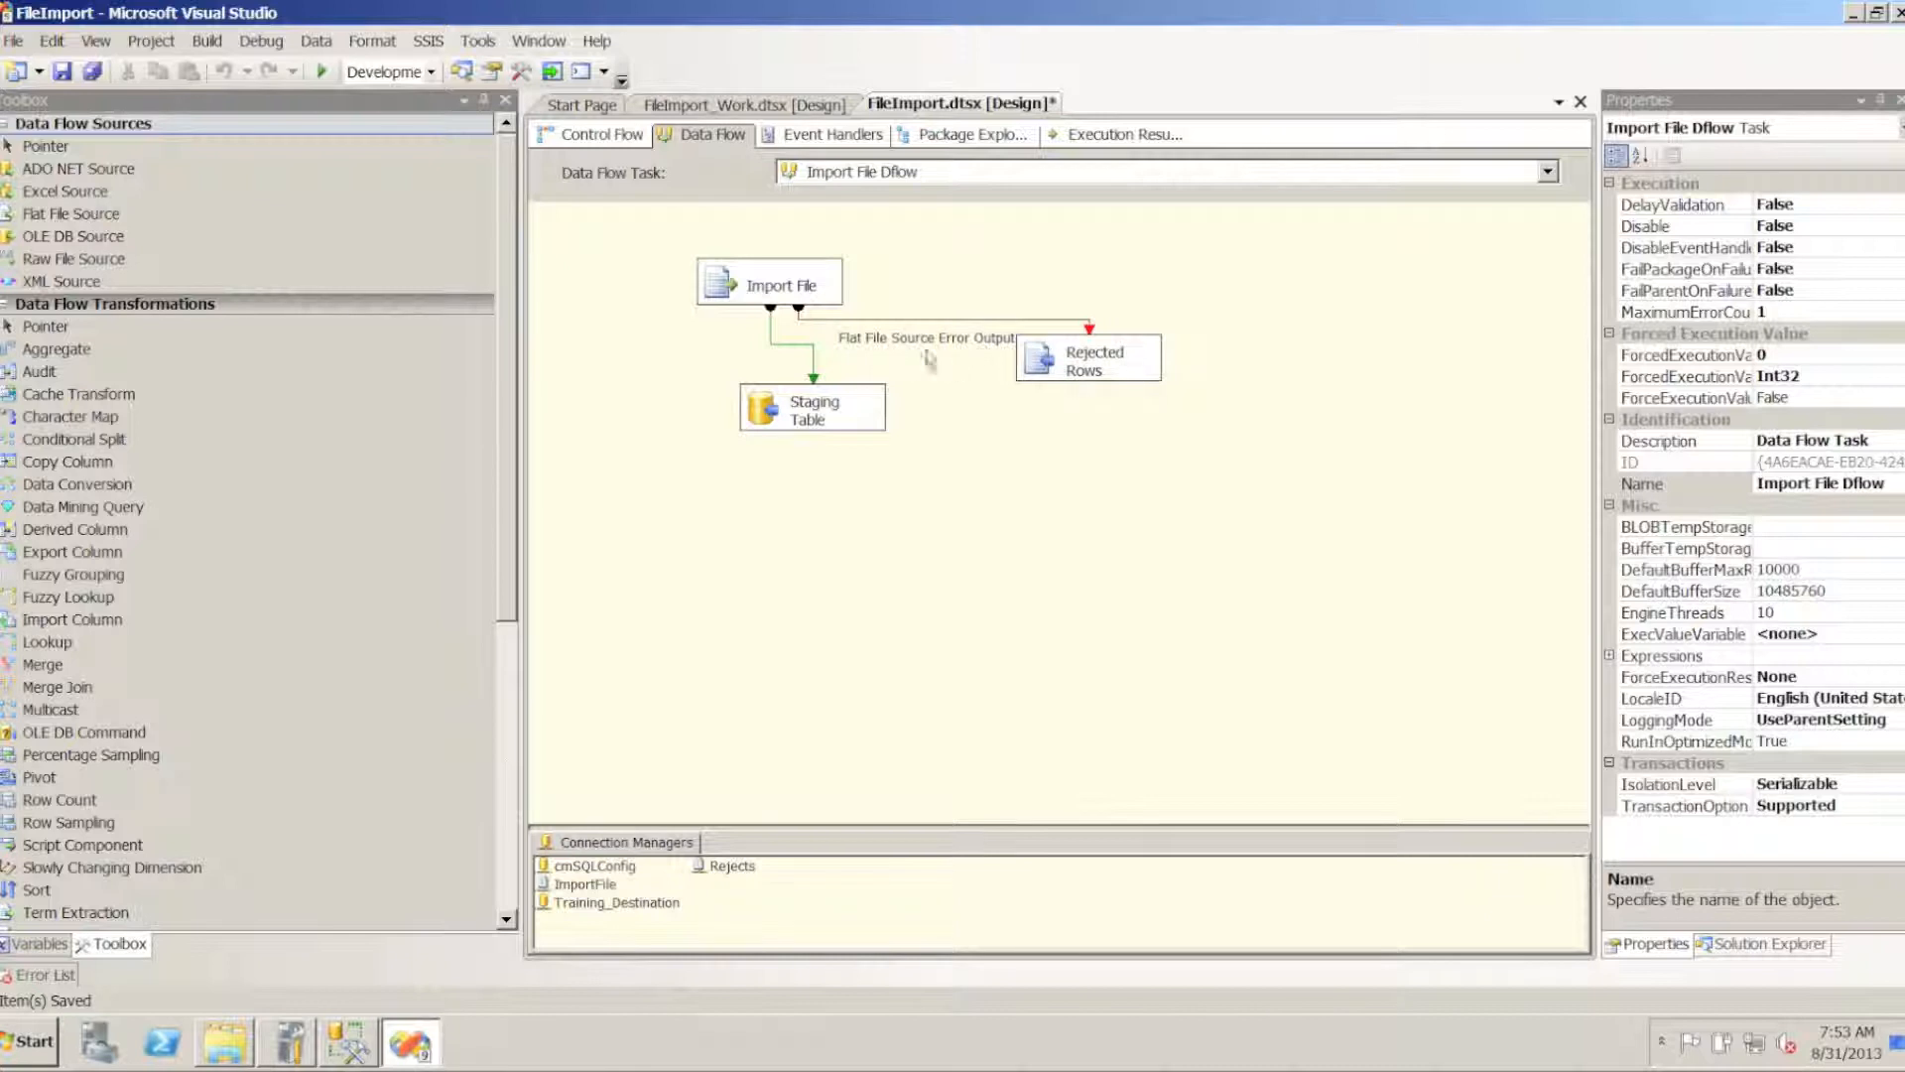
click(321, 73)
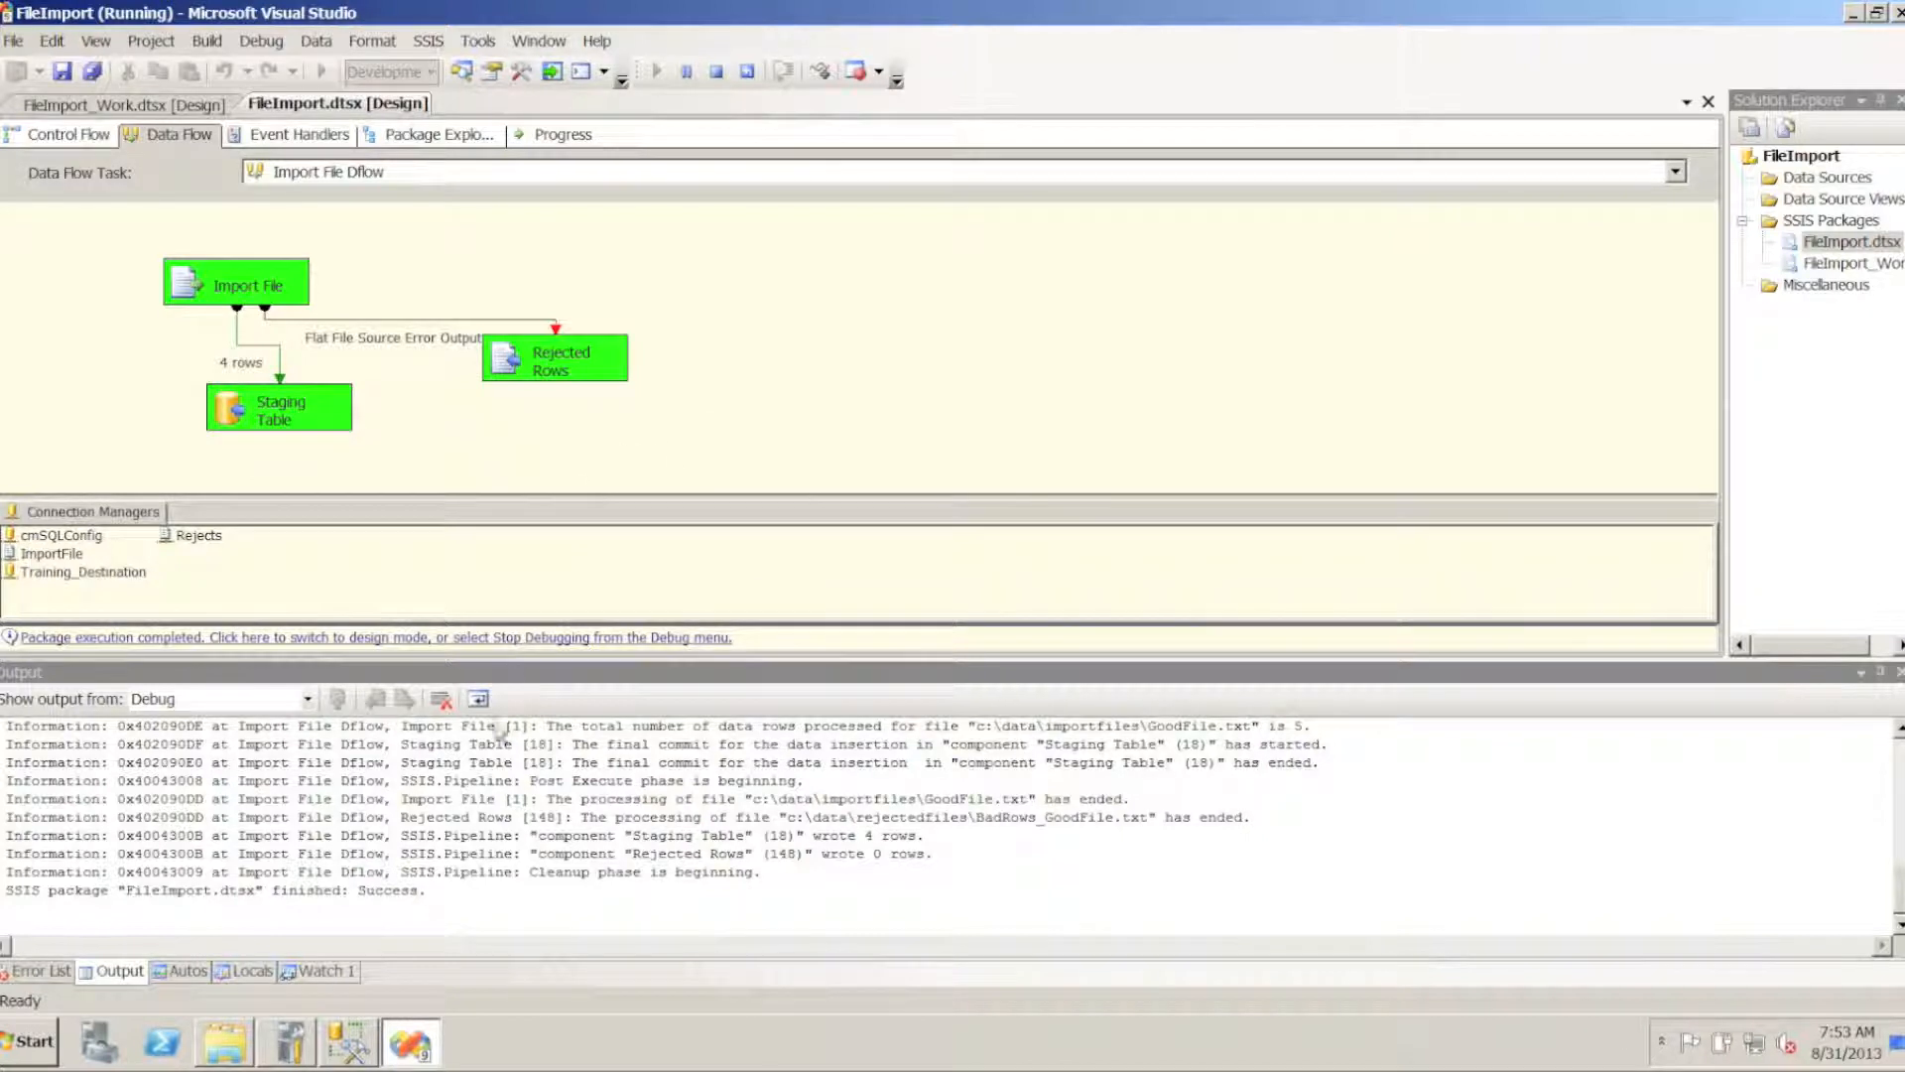
- Switch to SQL Server Management Studio and run only the query select * from dbo.StagingFile
click(346, 1047)
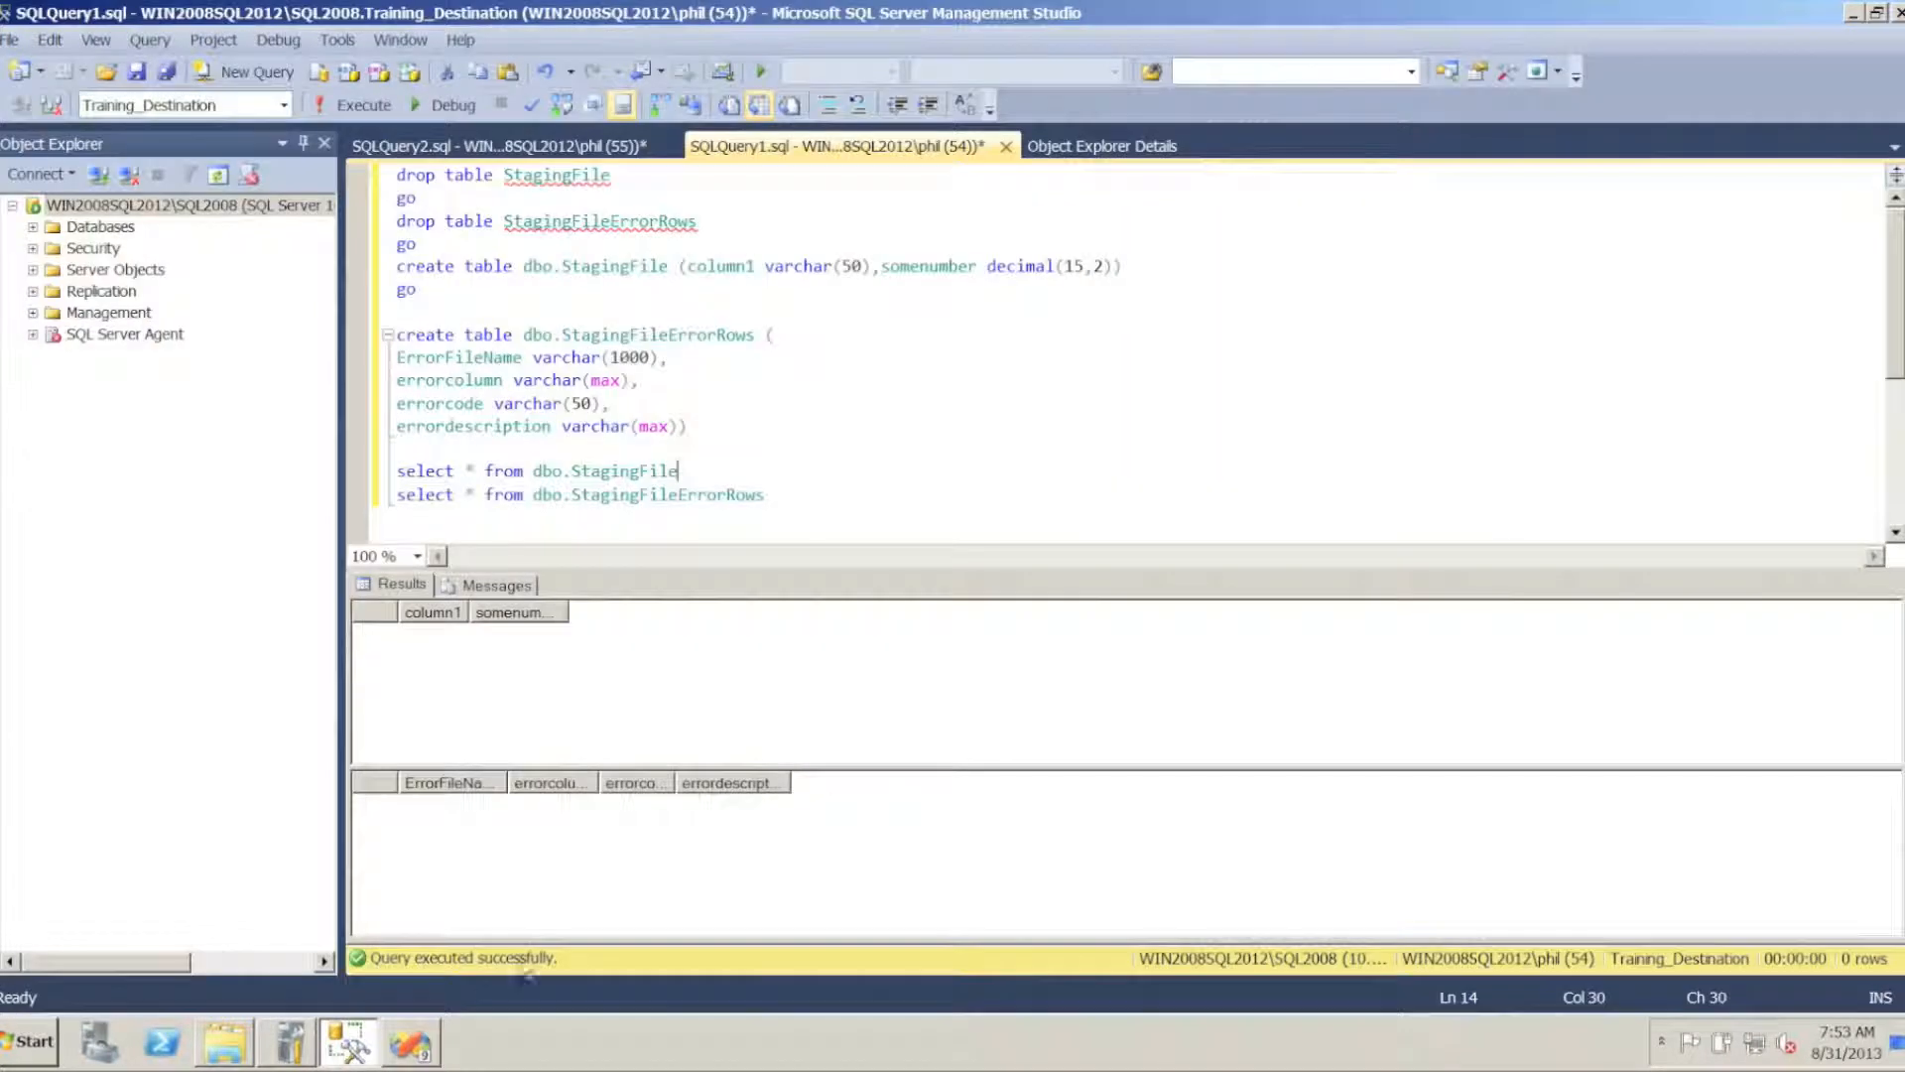
drag(694, 471, 390, 458)
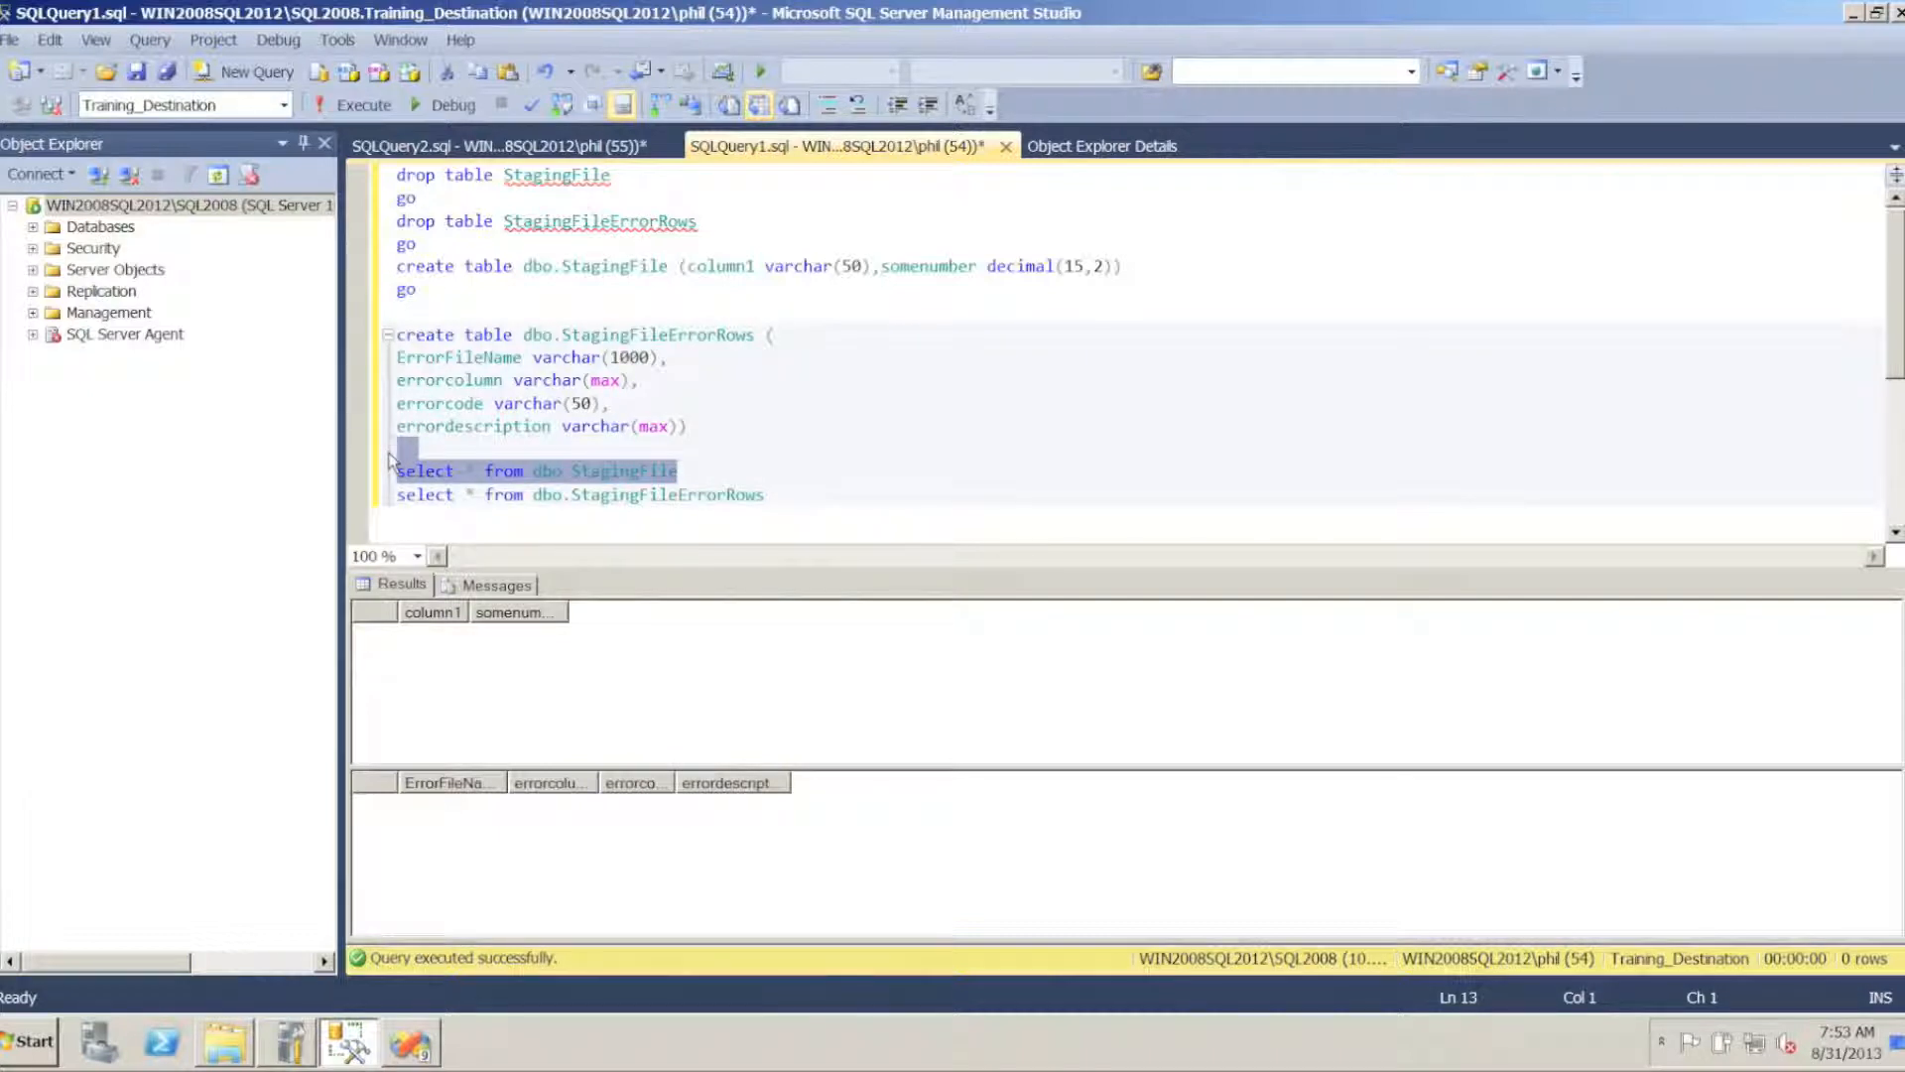
key(F5)
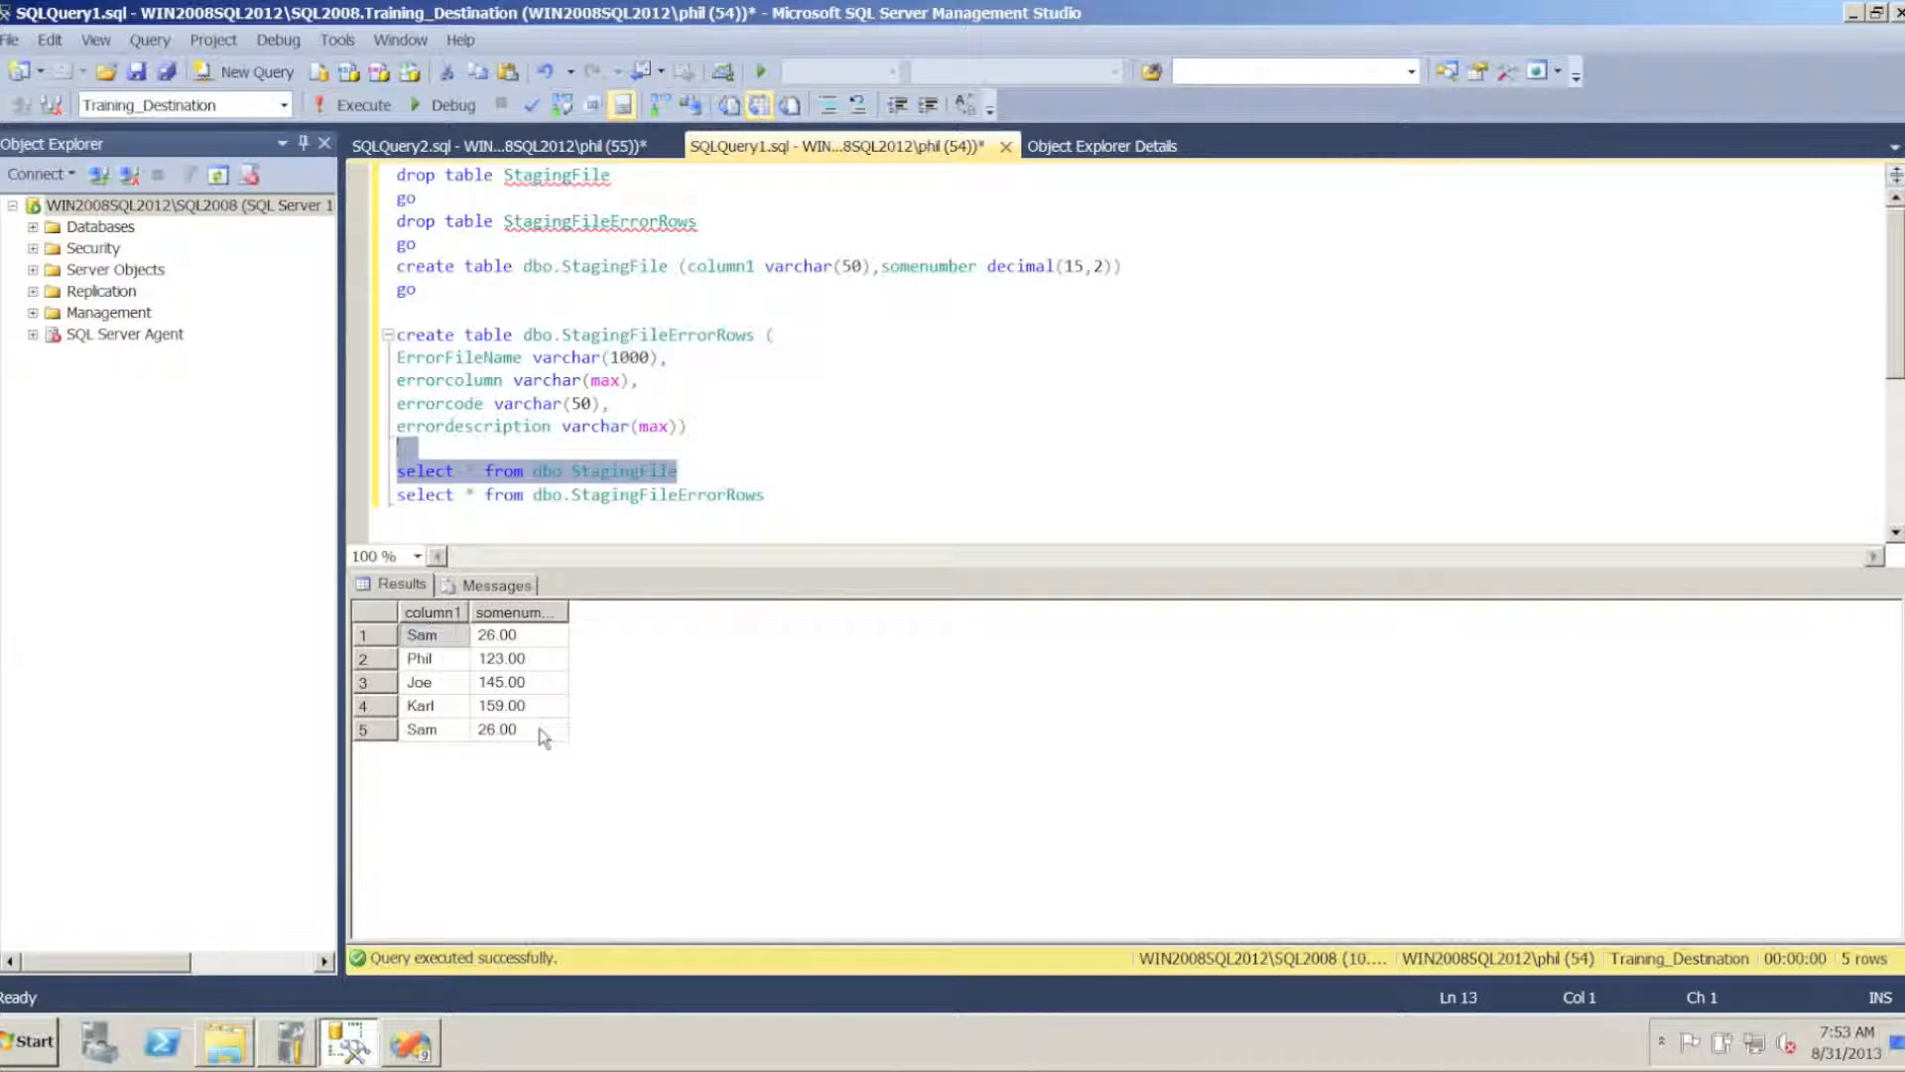
- Switch to Windows Explorer and view the contents of BadFile and GoodFile in the ImportFiles folder to compare them with the imported rows
click(234, 1047)
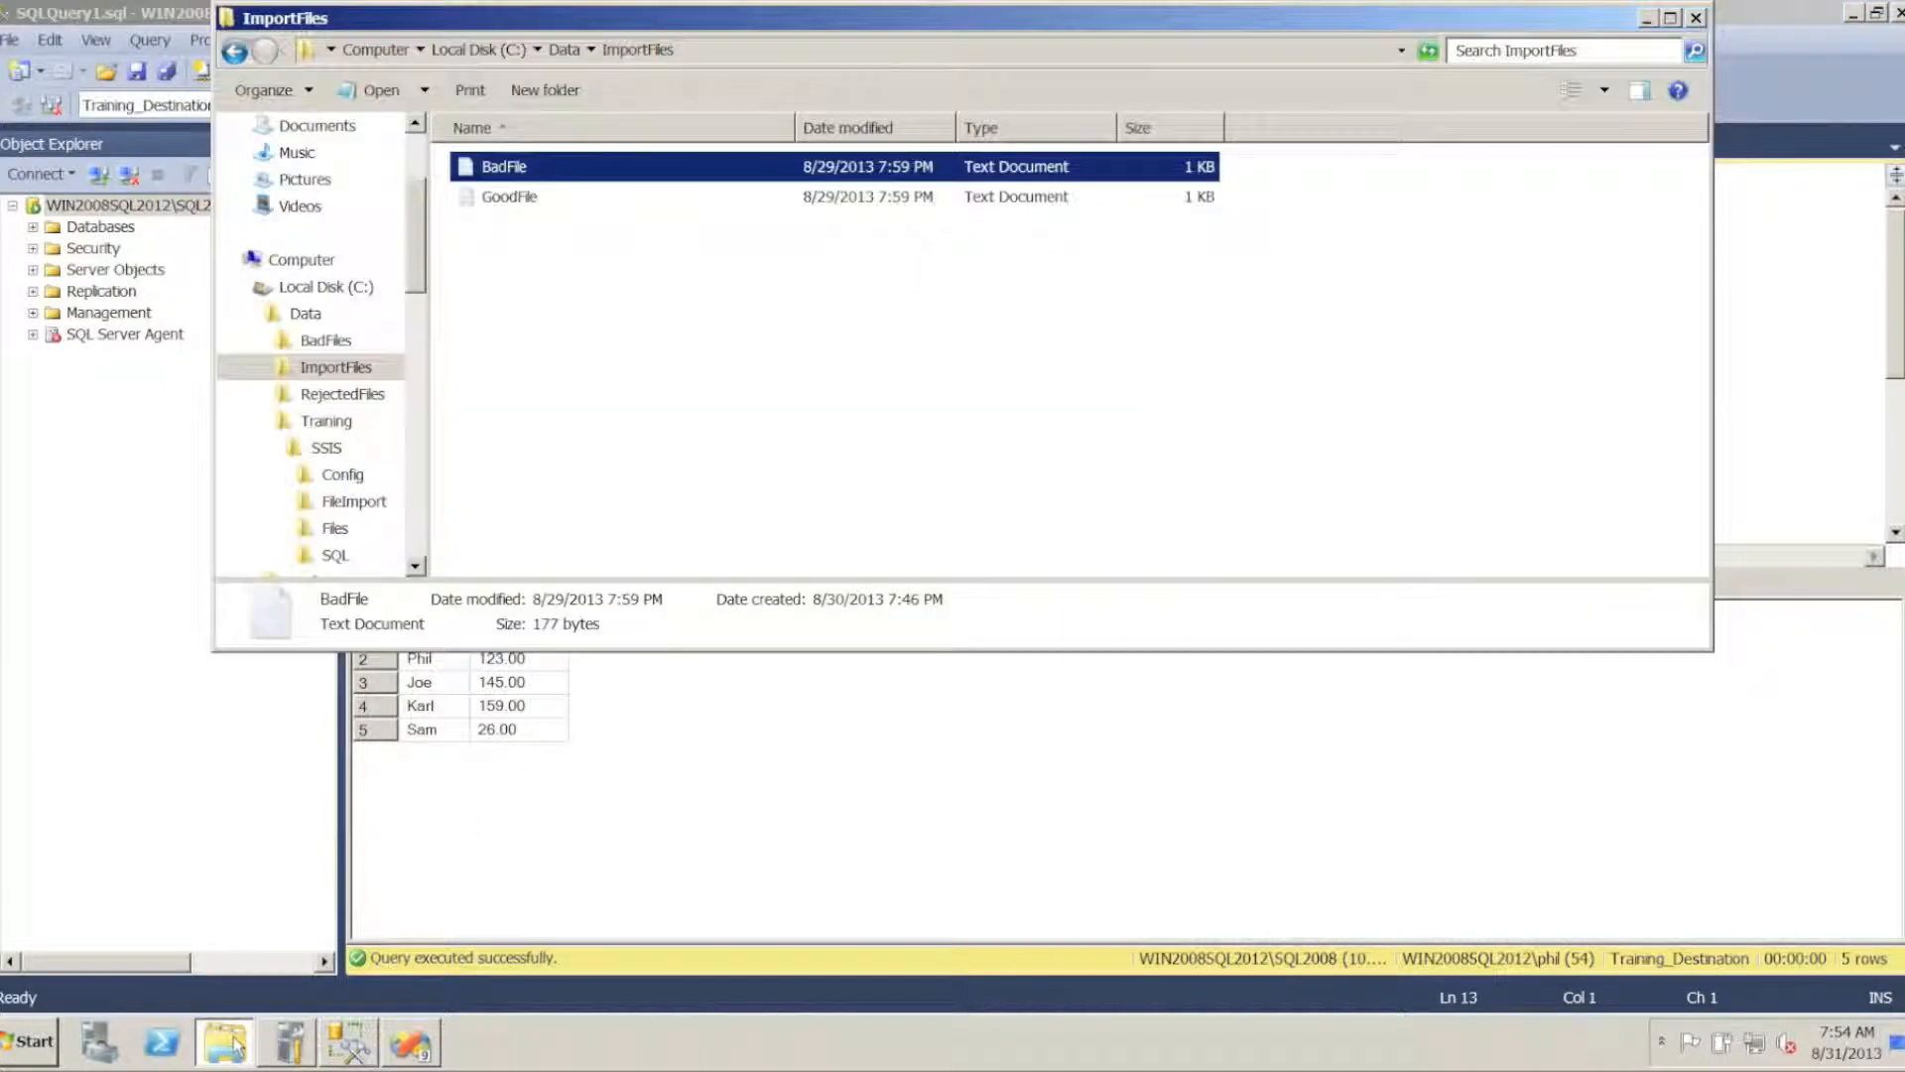
double_click(487, 171)
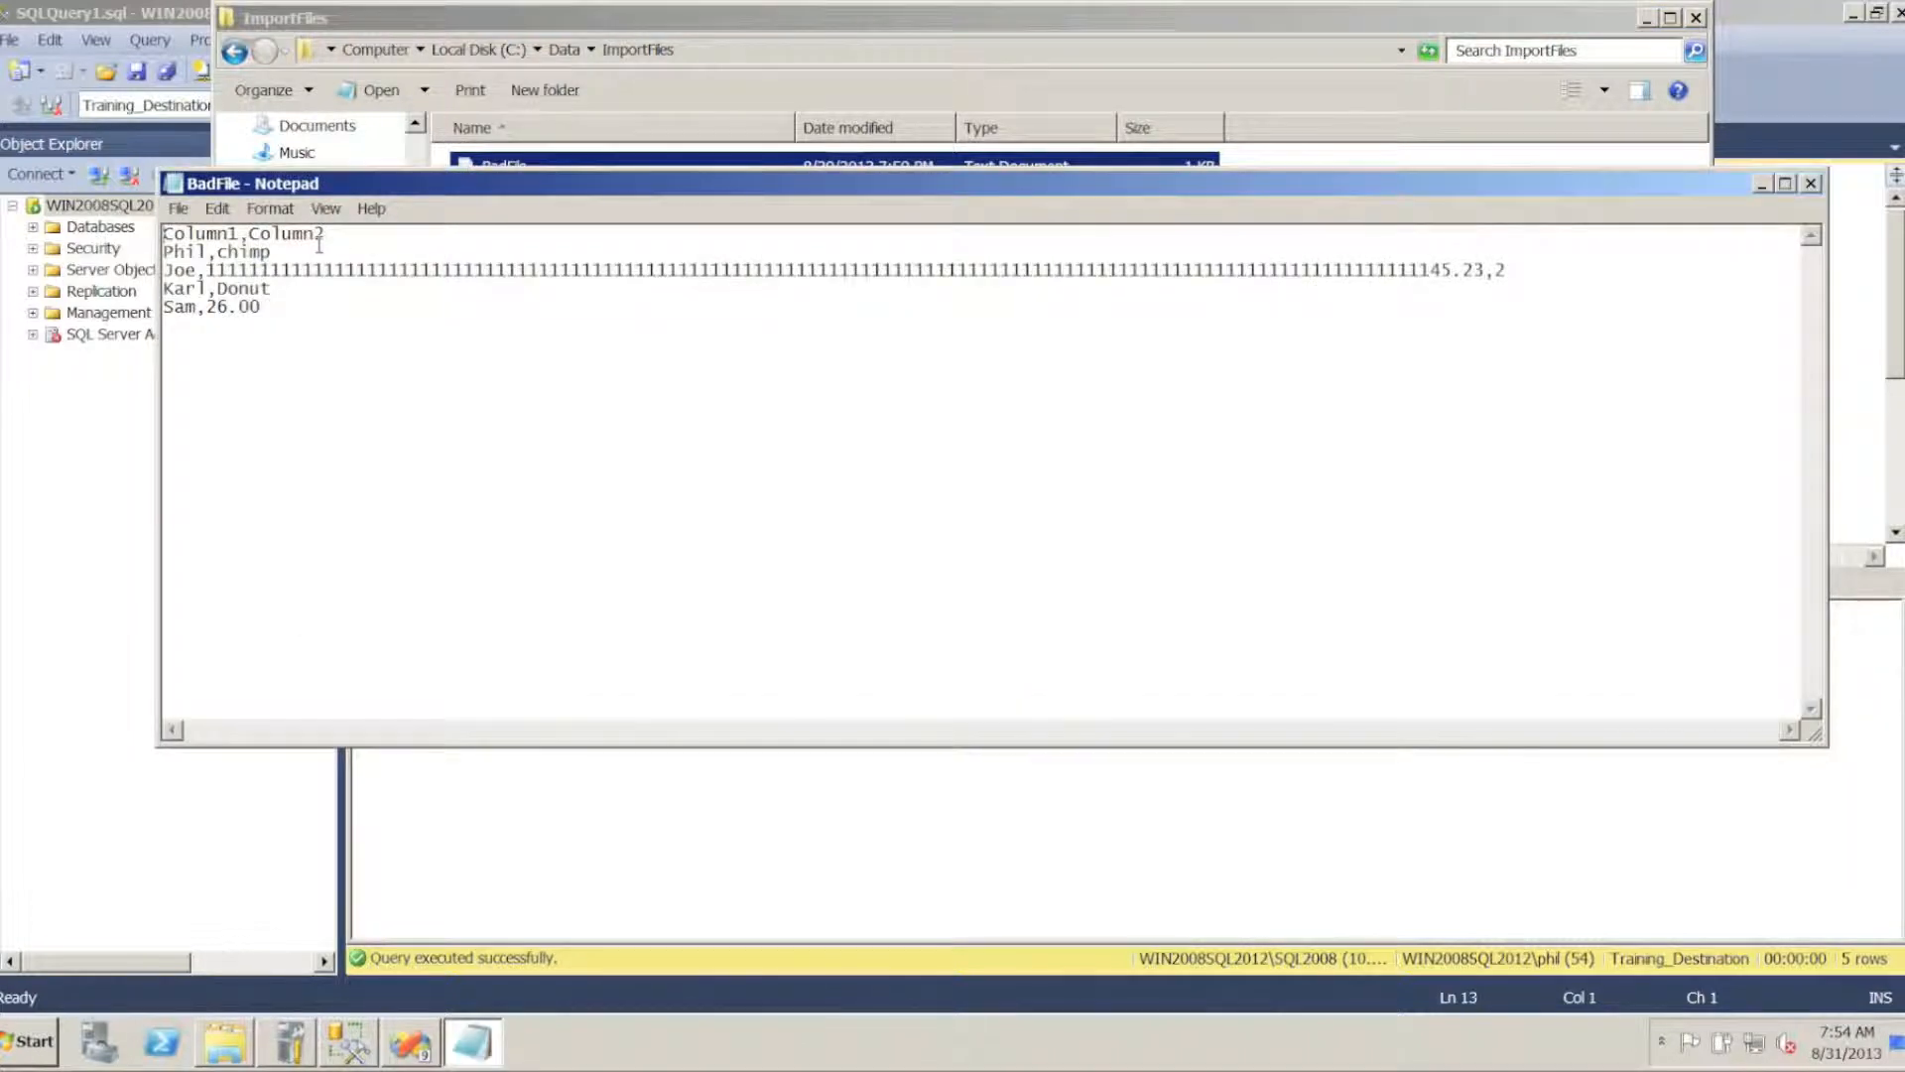
drag(283, 309, 167, 306)
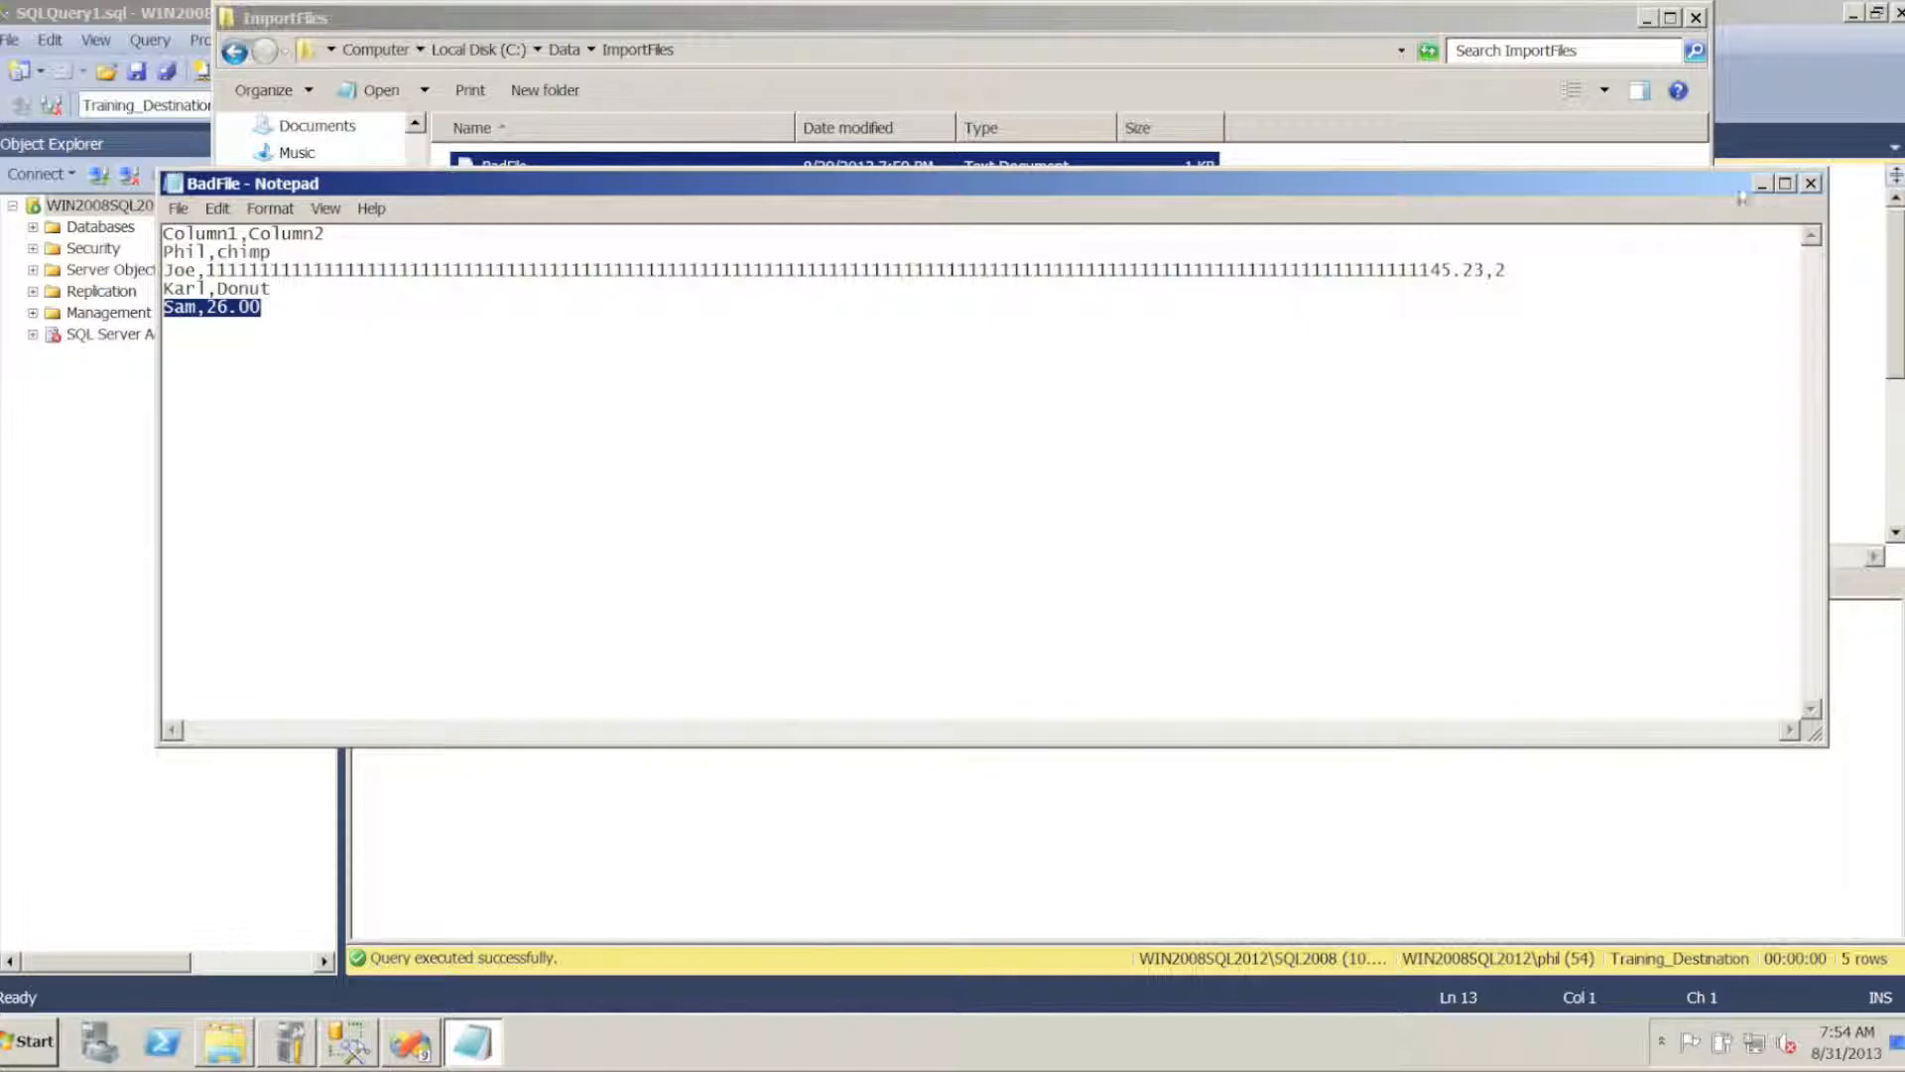
drag(1654, 181, 1654, 387)
click(699, 243)
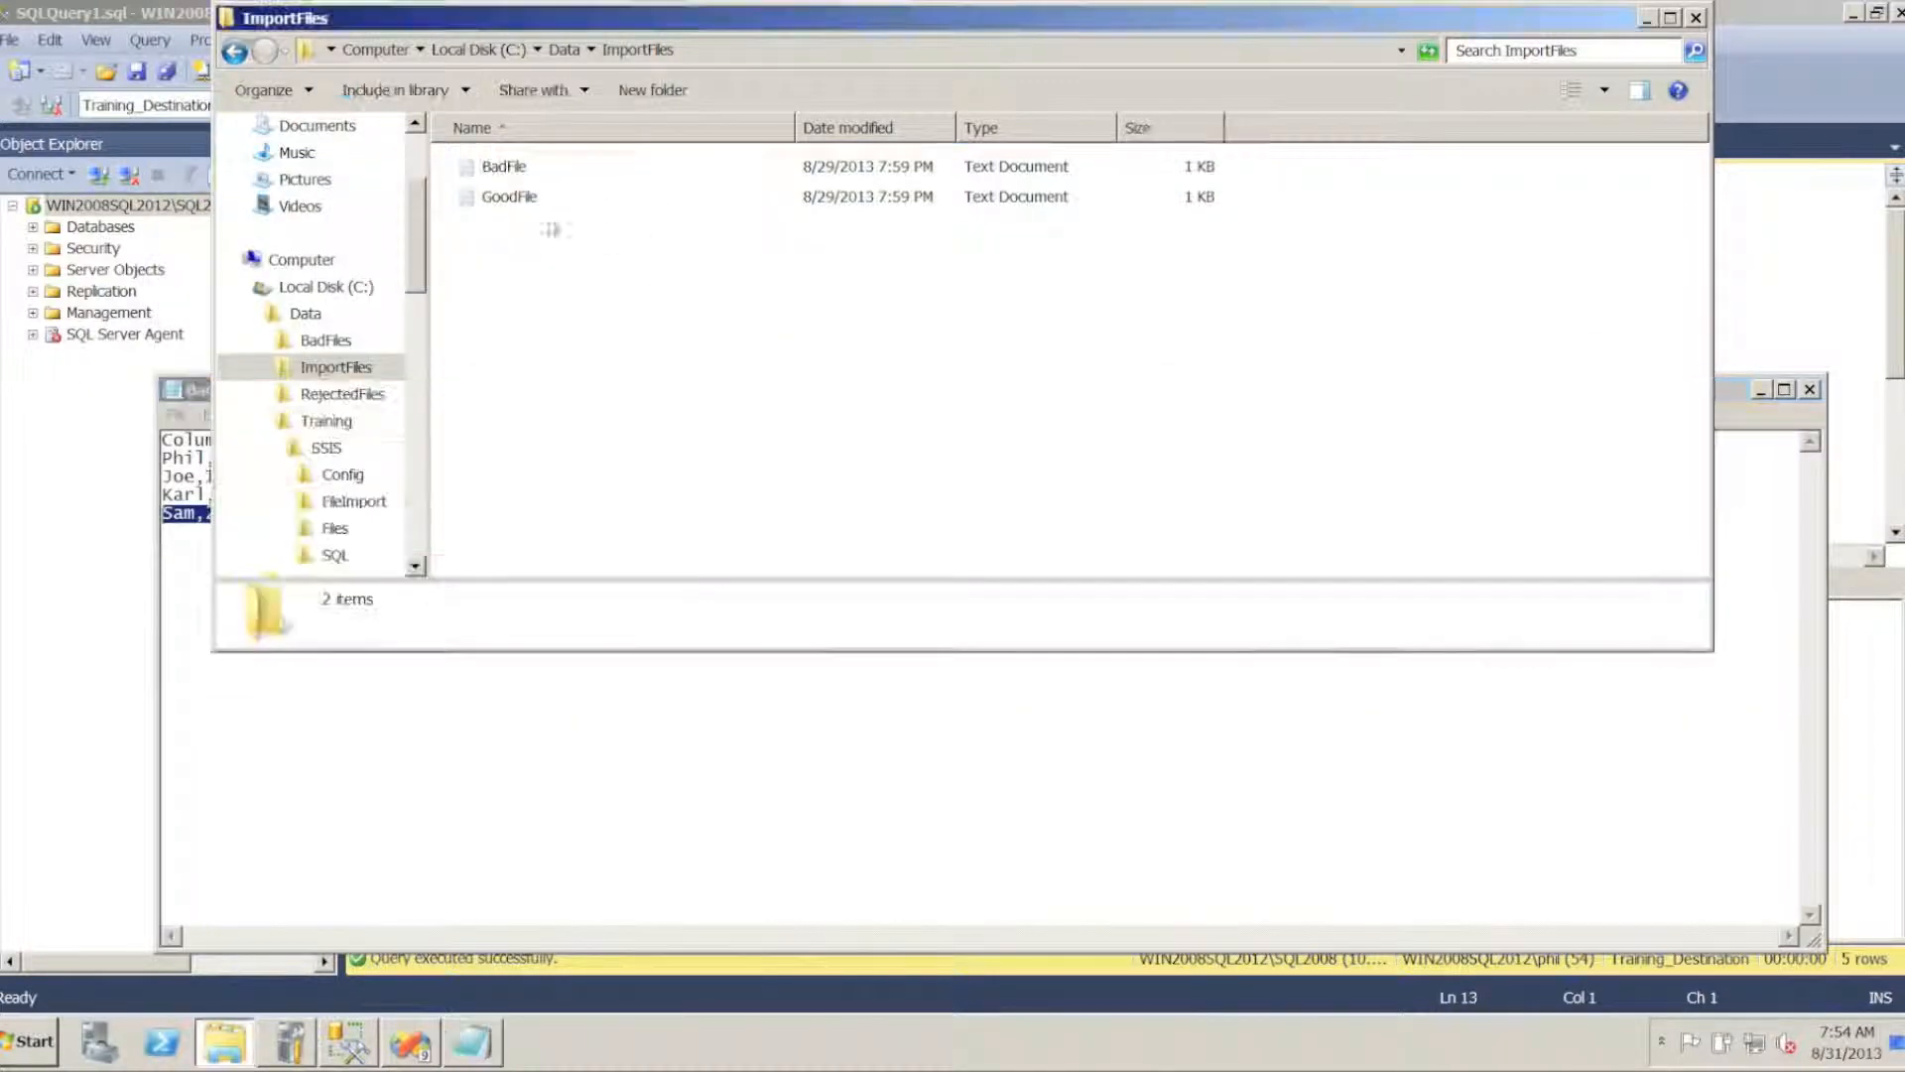
double_click(474, 199)
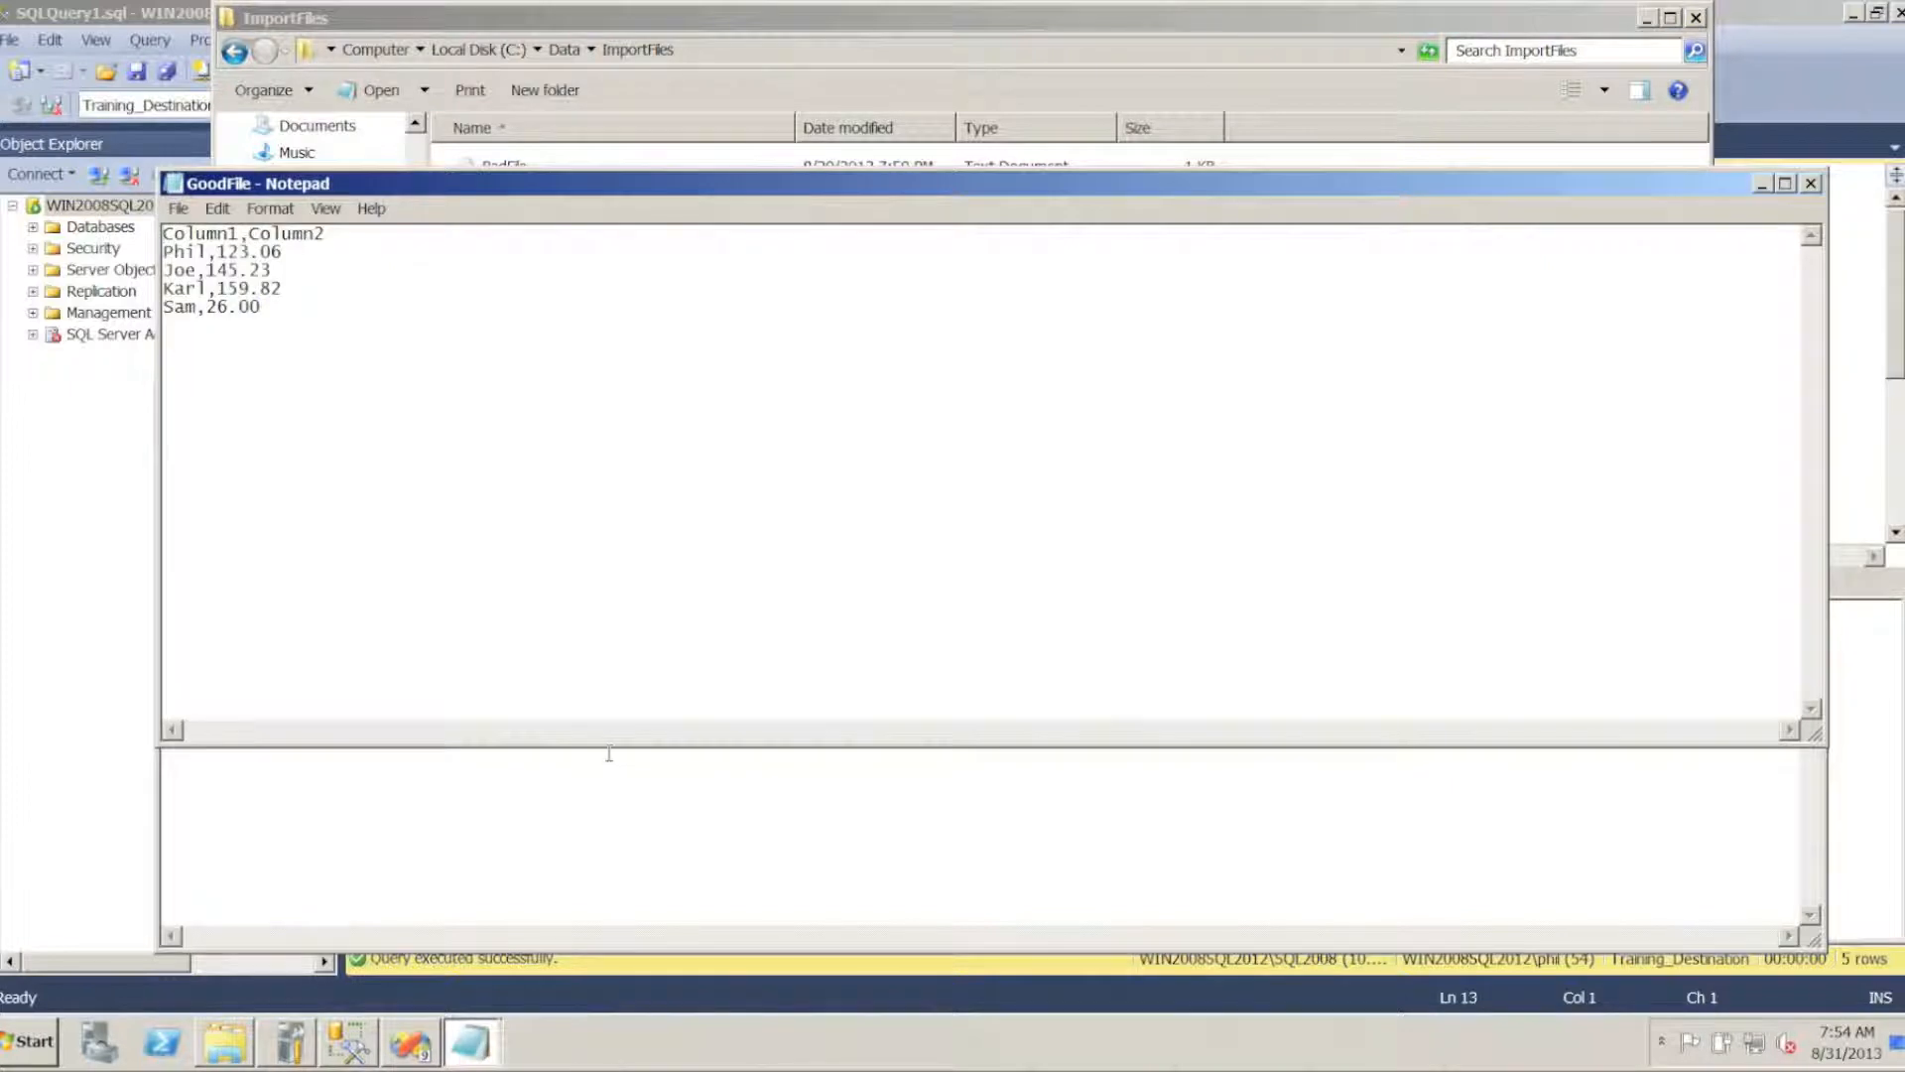
- Arrange the GoodFile and BadFile text windows so both contents can be compared, then close both files
drag(608, 747, 695, 389)
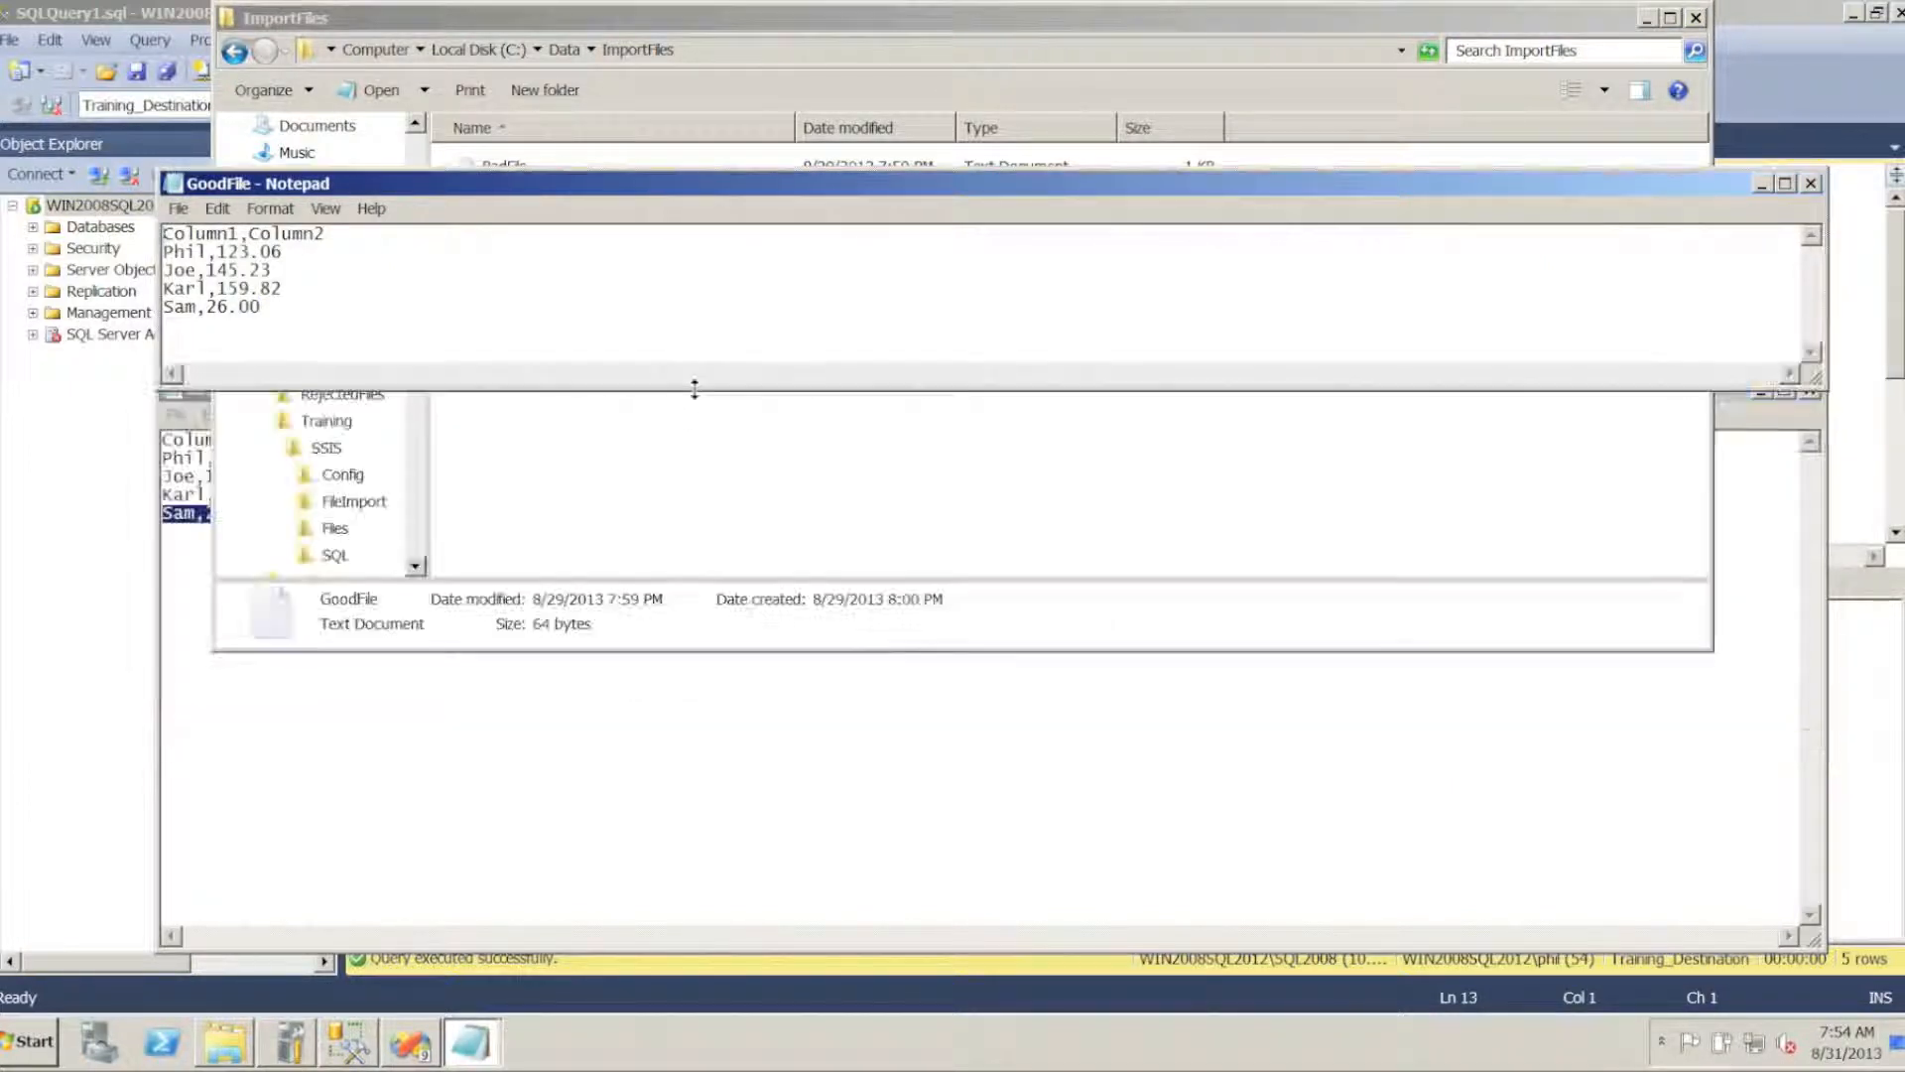
click(558, 724)
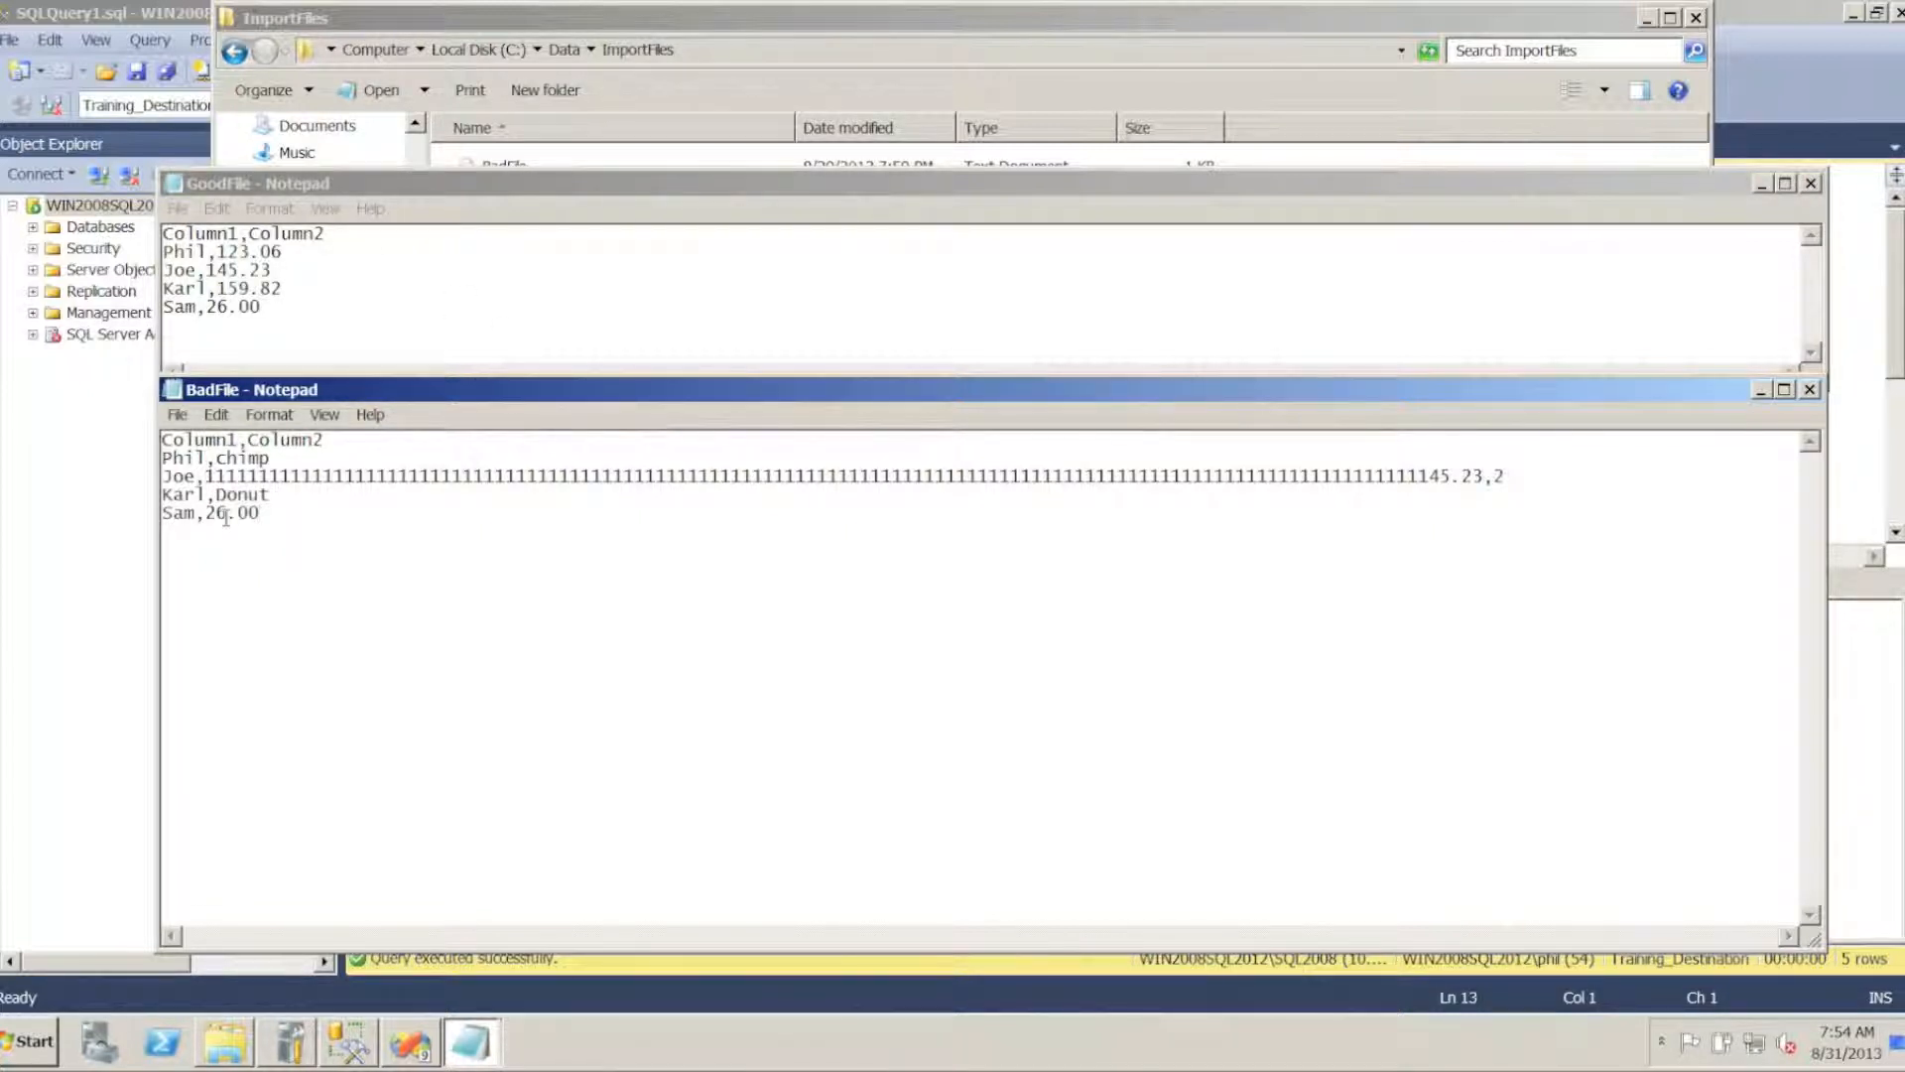
click(1810, 389)
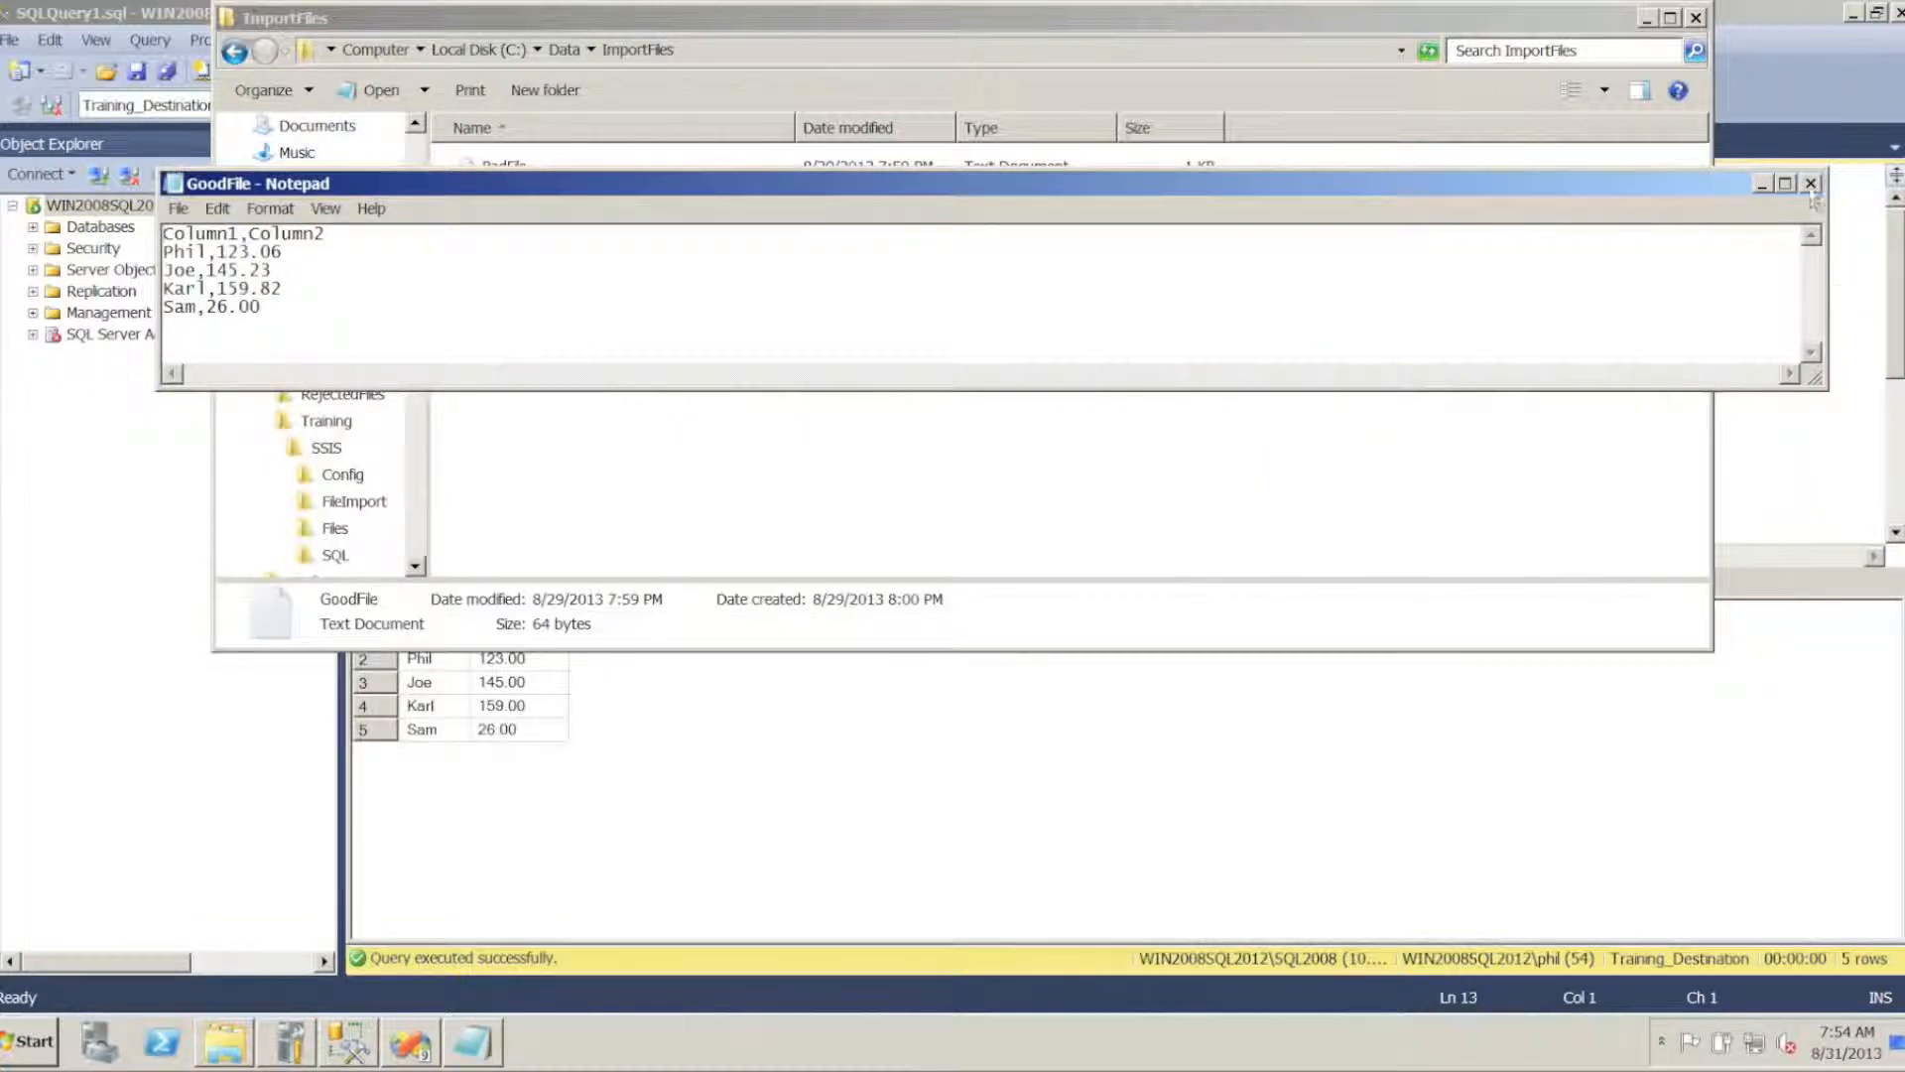
click(1811, 183)
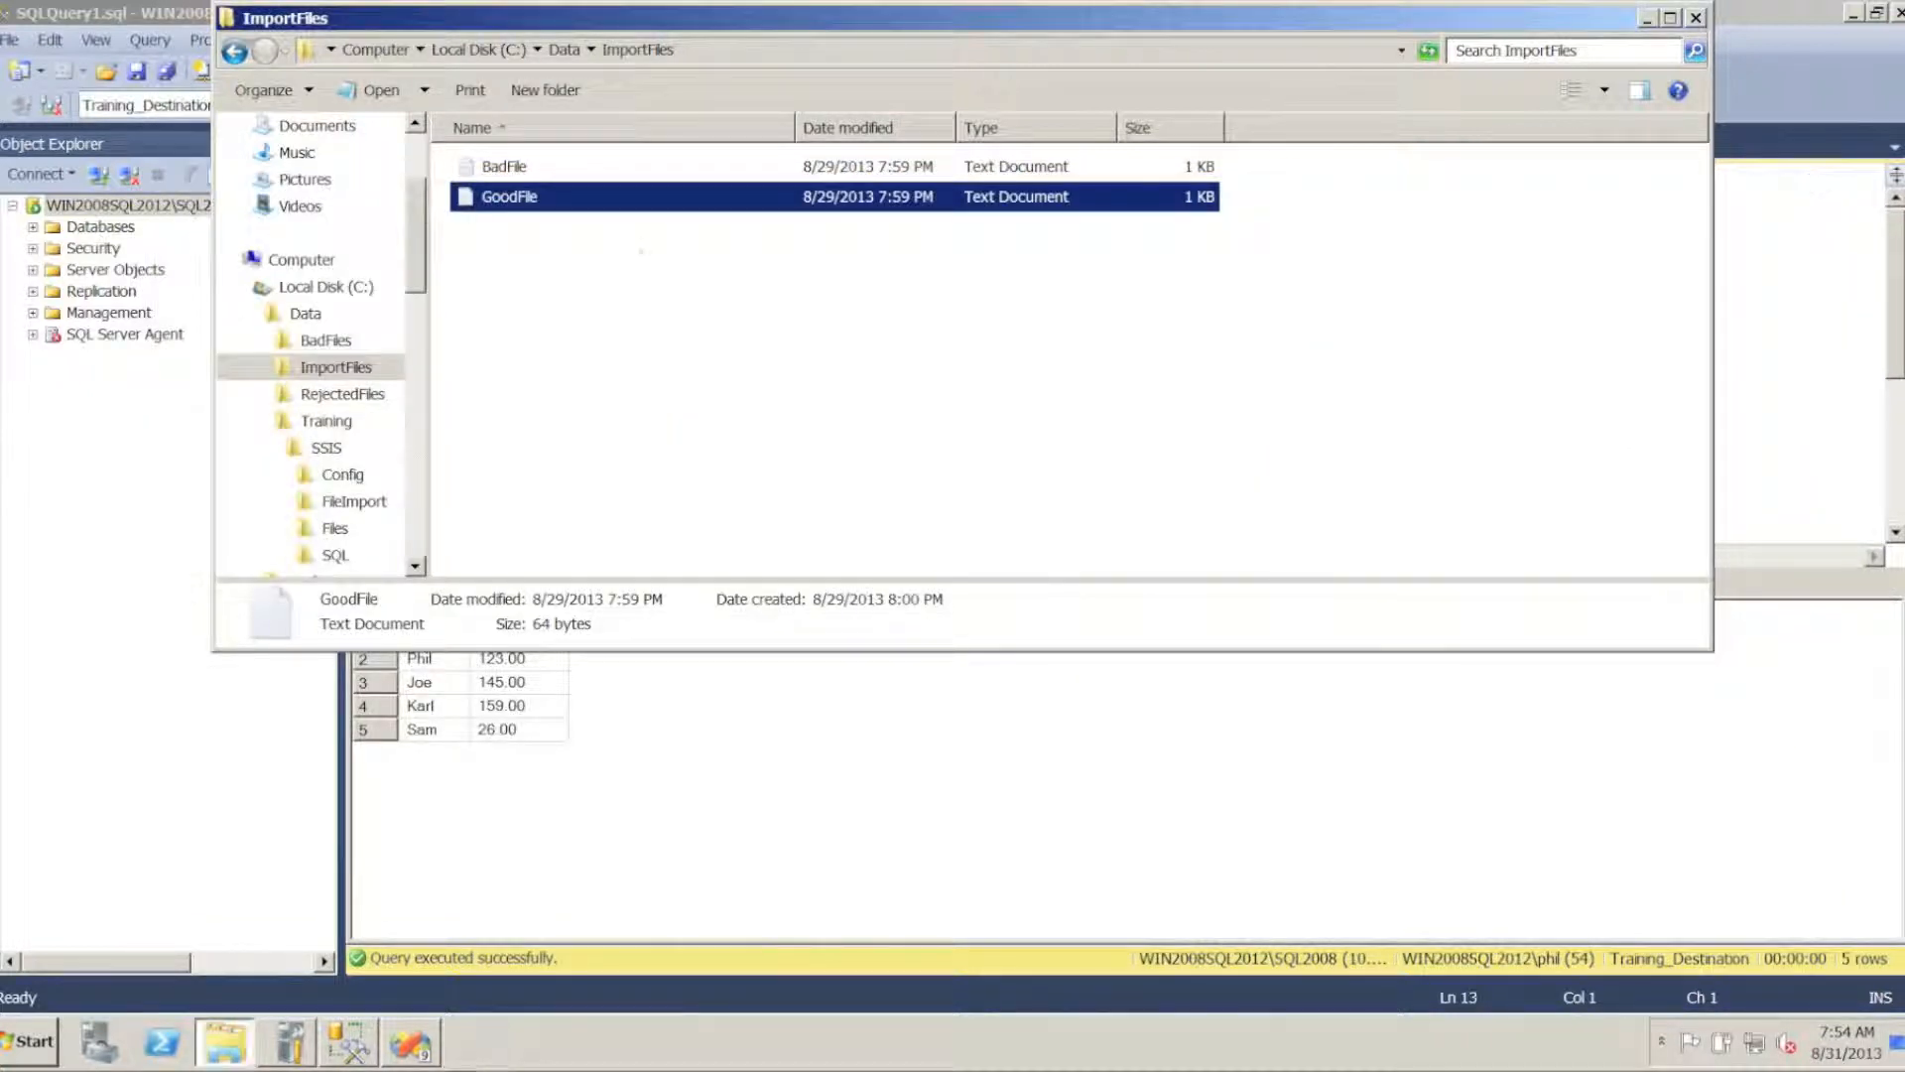
- In the RejectedFiles folder, examine the rejected rows and error codes in BadRows_BadFile, close it, and open BadRows_GoodFile
click(342, 402)
scroll(655, 248, down, 1)
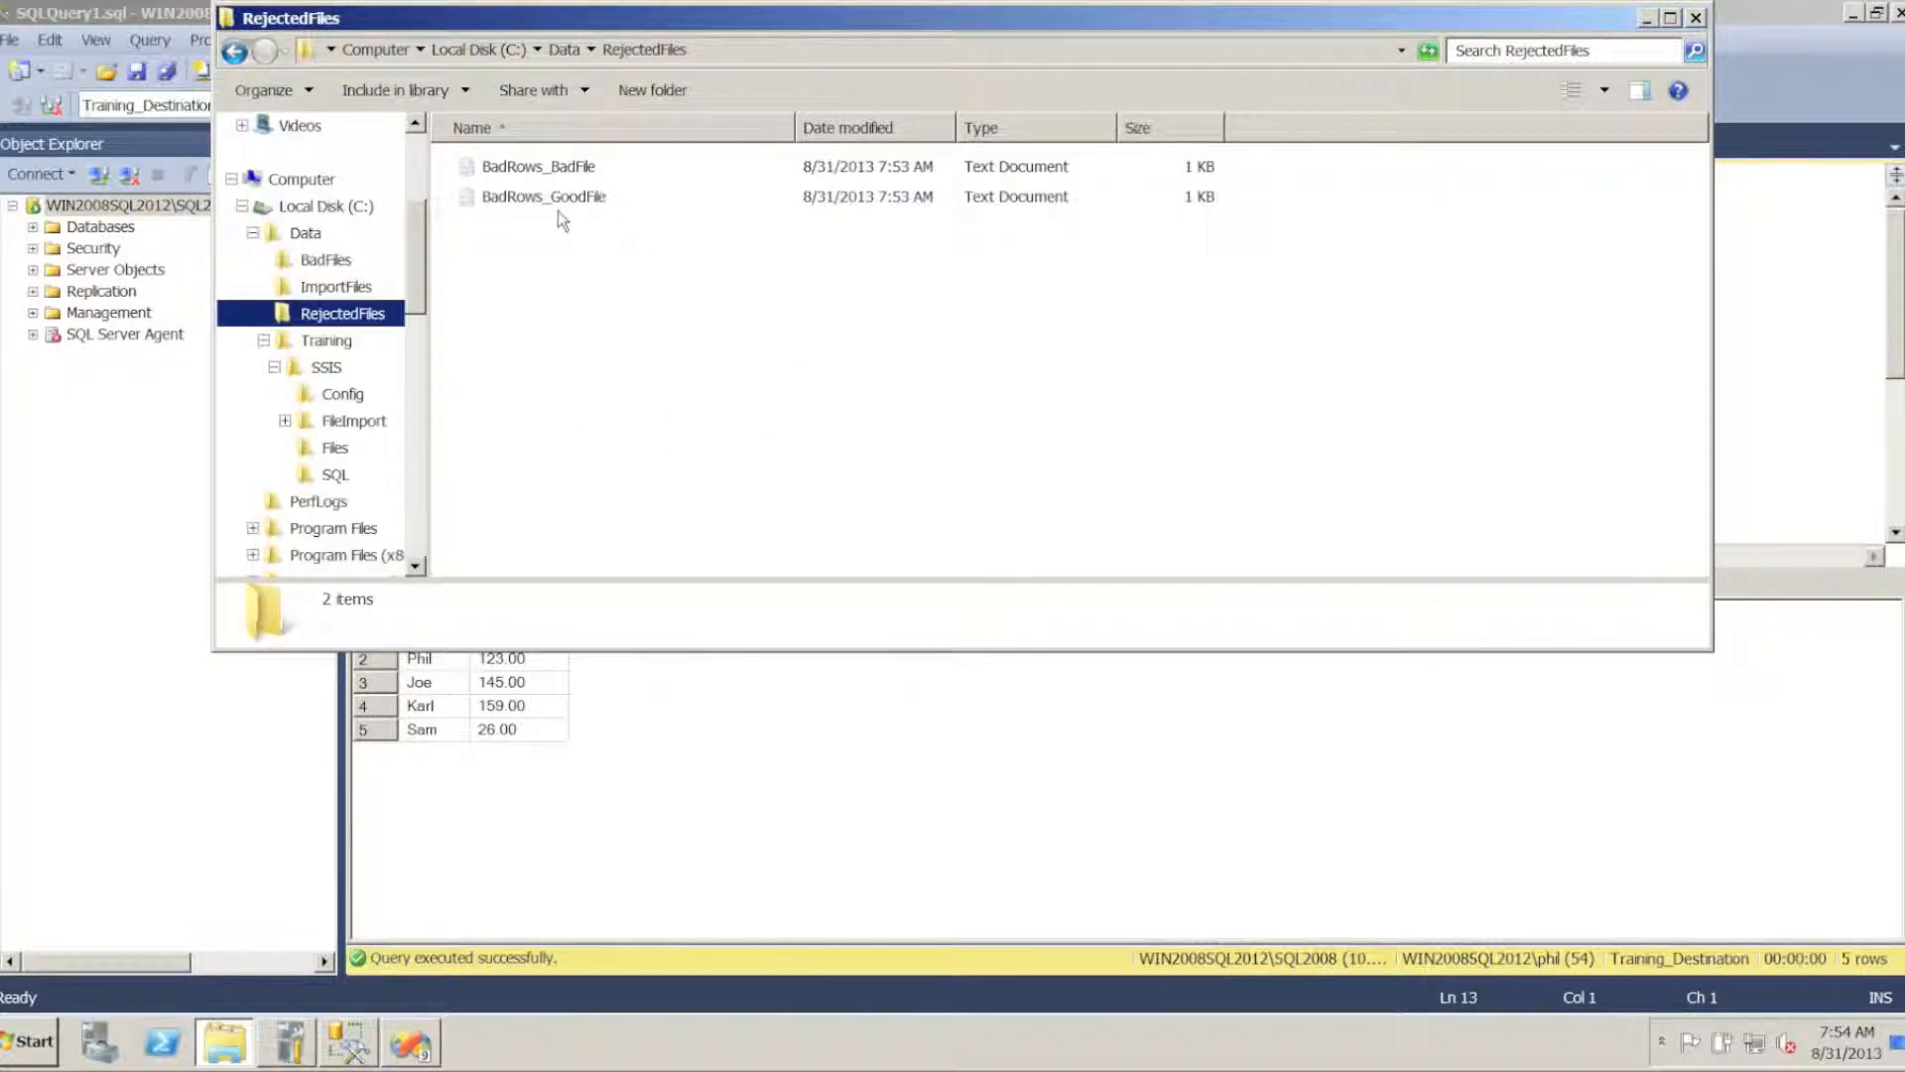
mouse_move(558, 209)
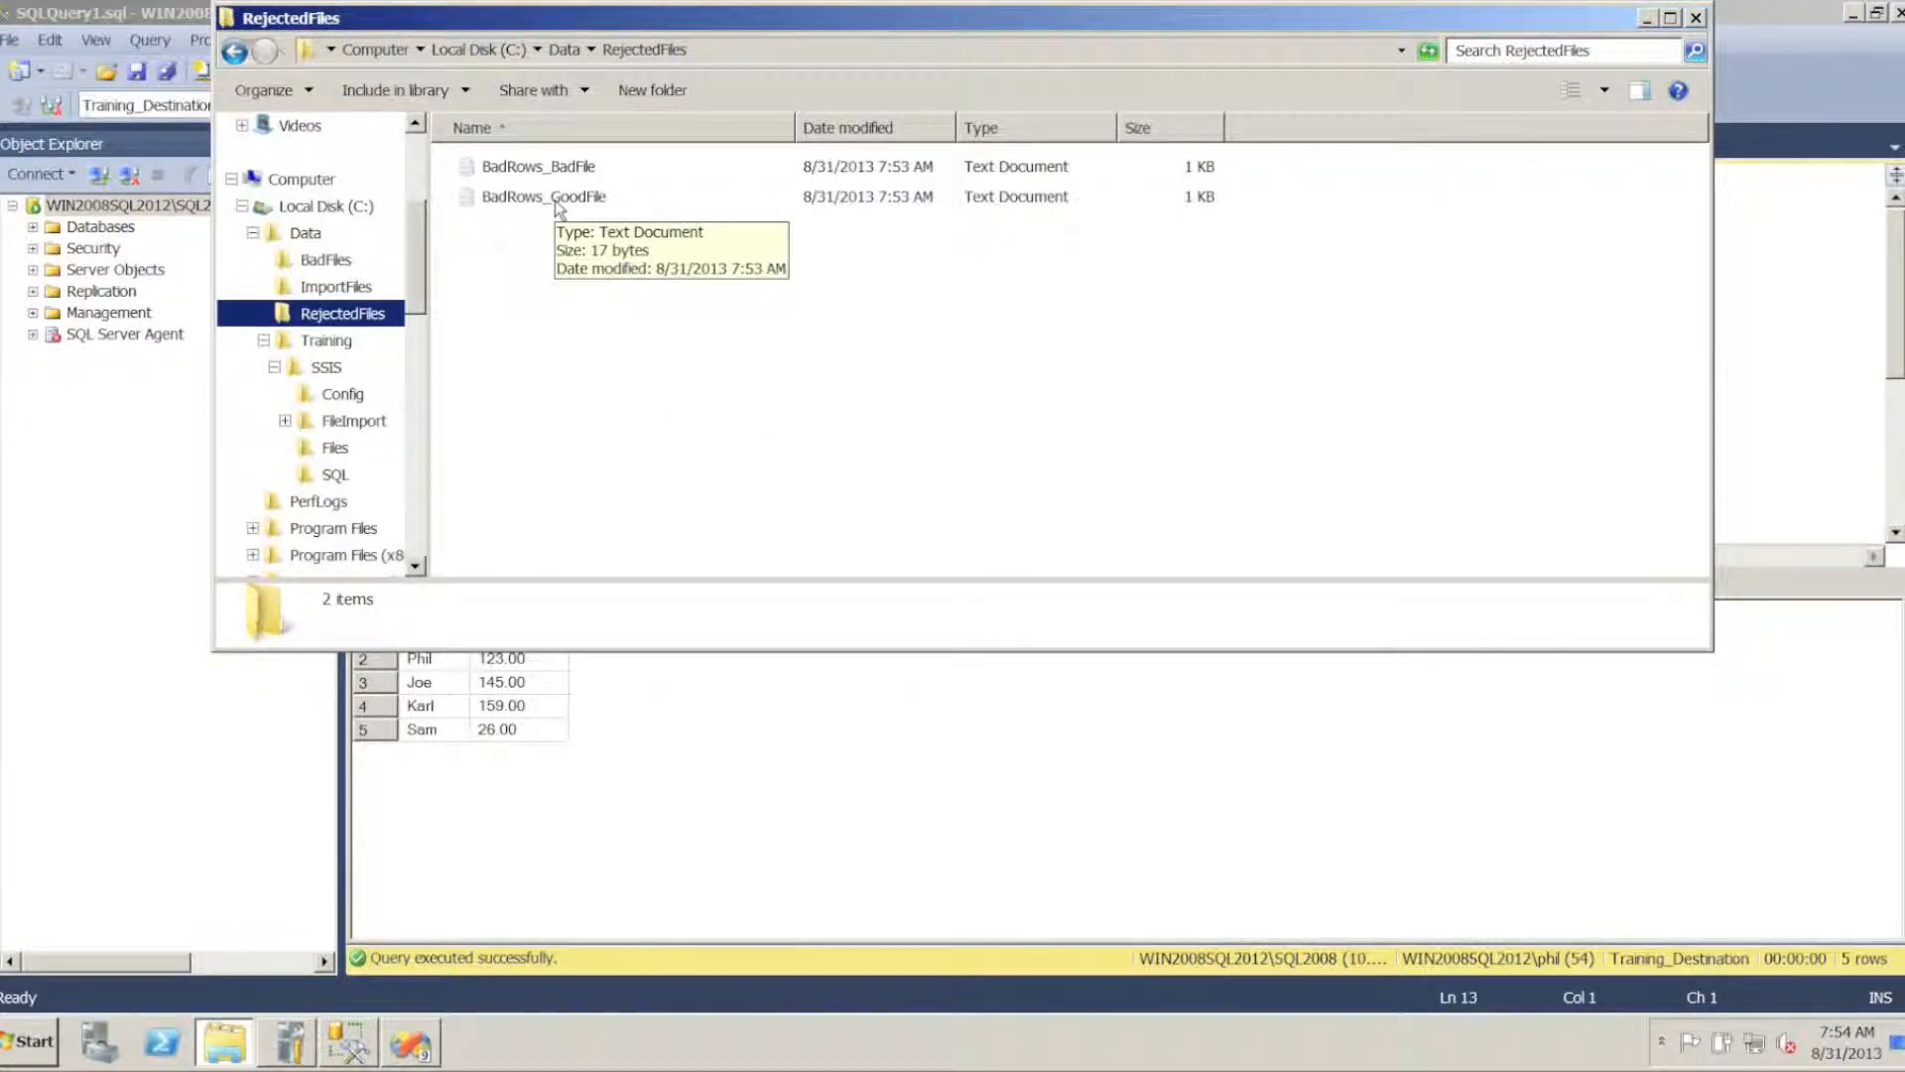
double_click(468, 169)
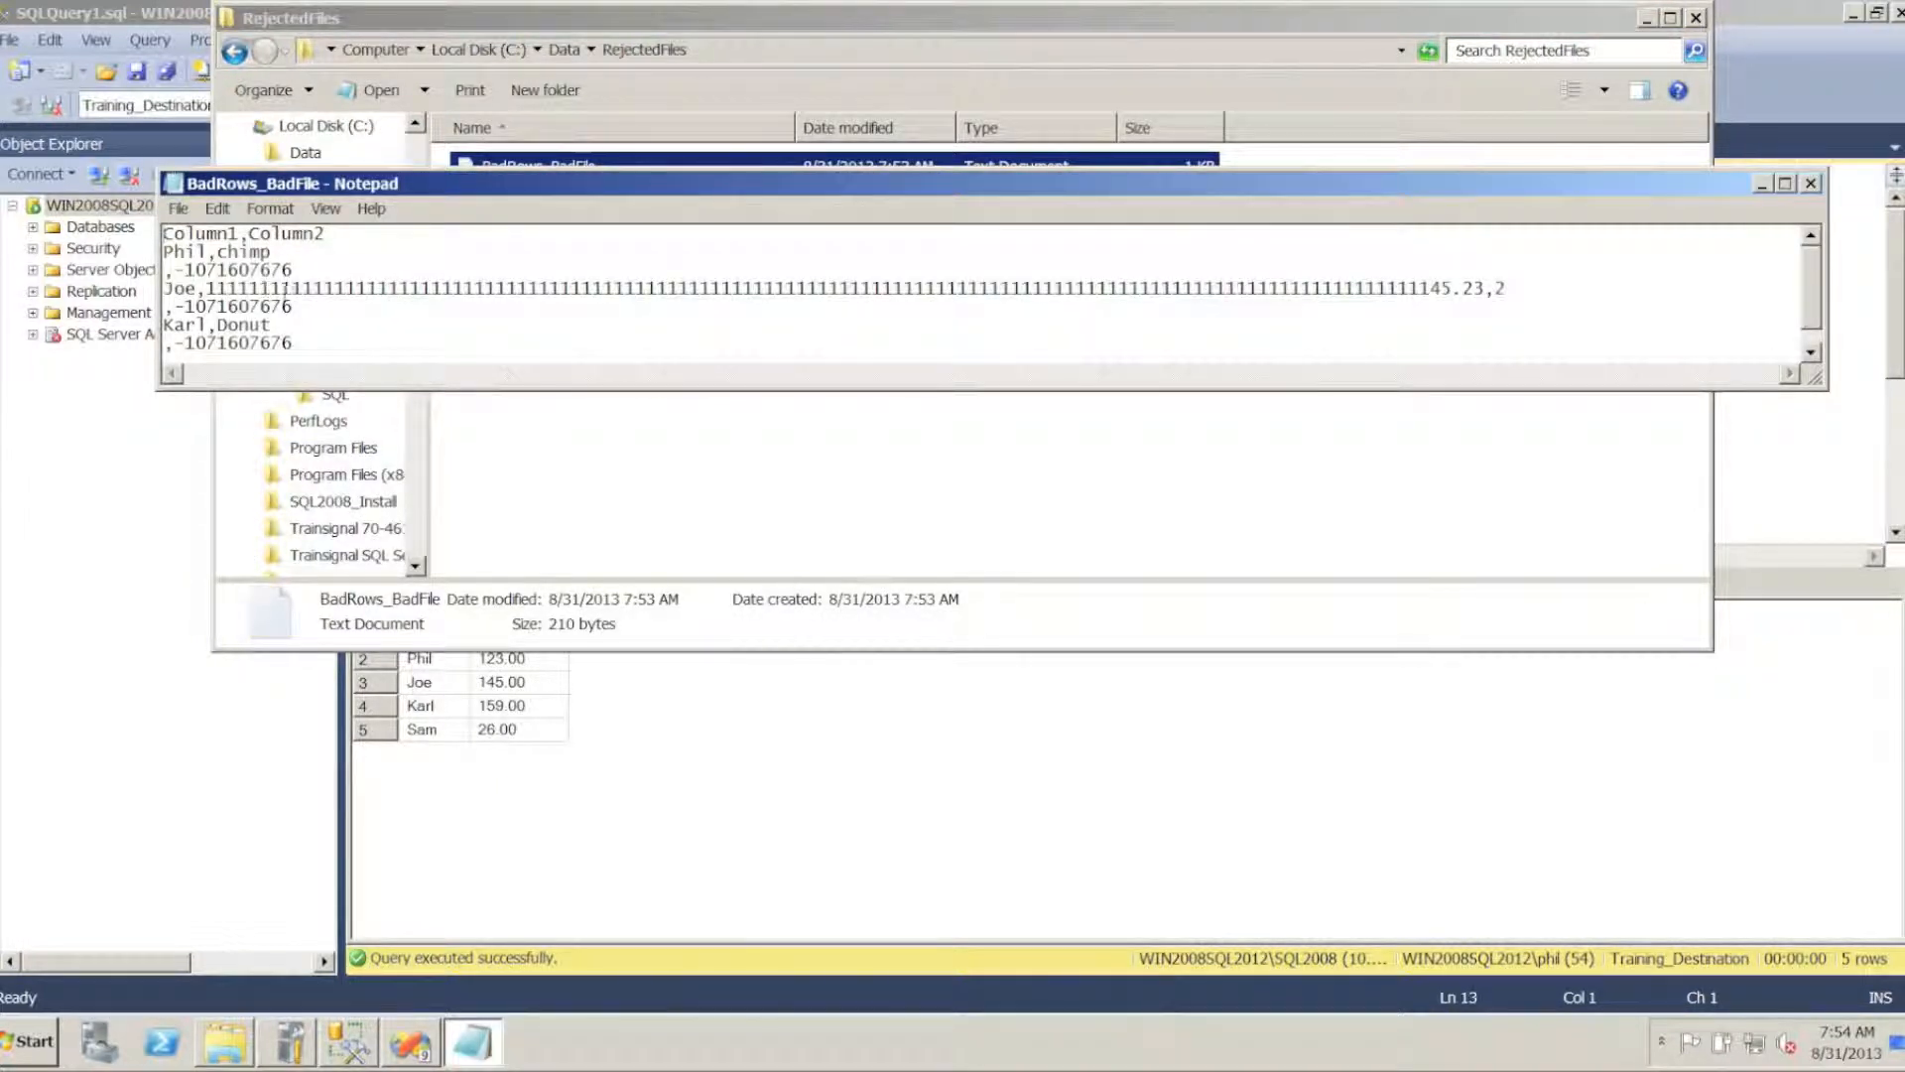
drag(1822, 384, 1863, 568)
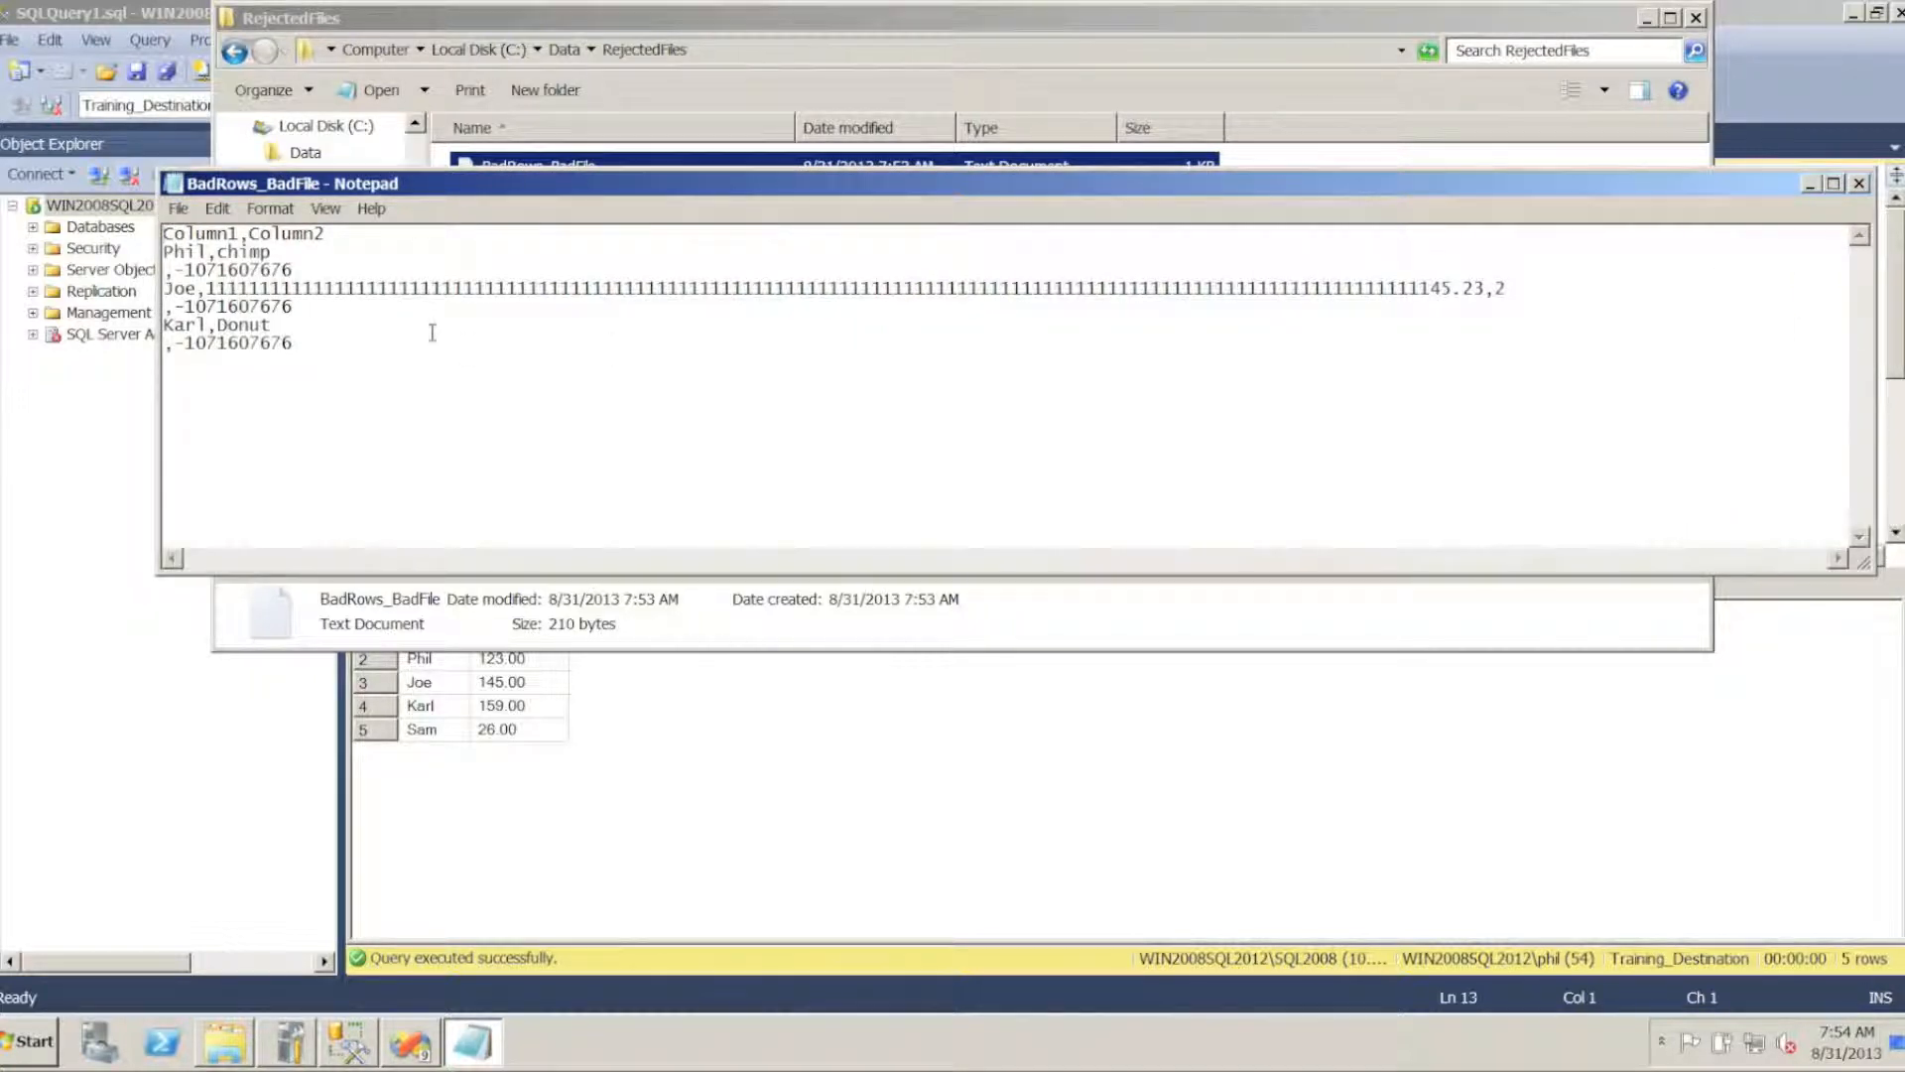
drag(174, 269, 325, 274)
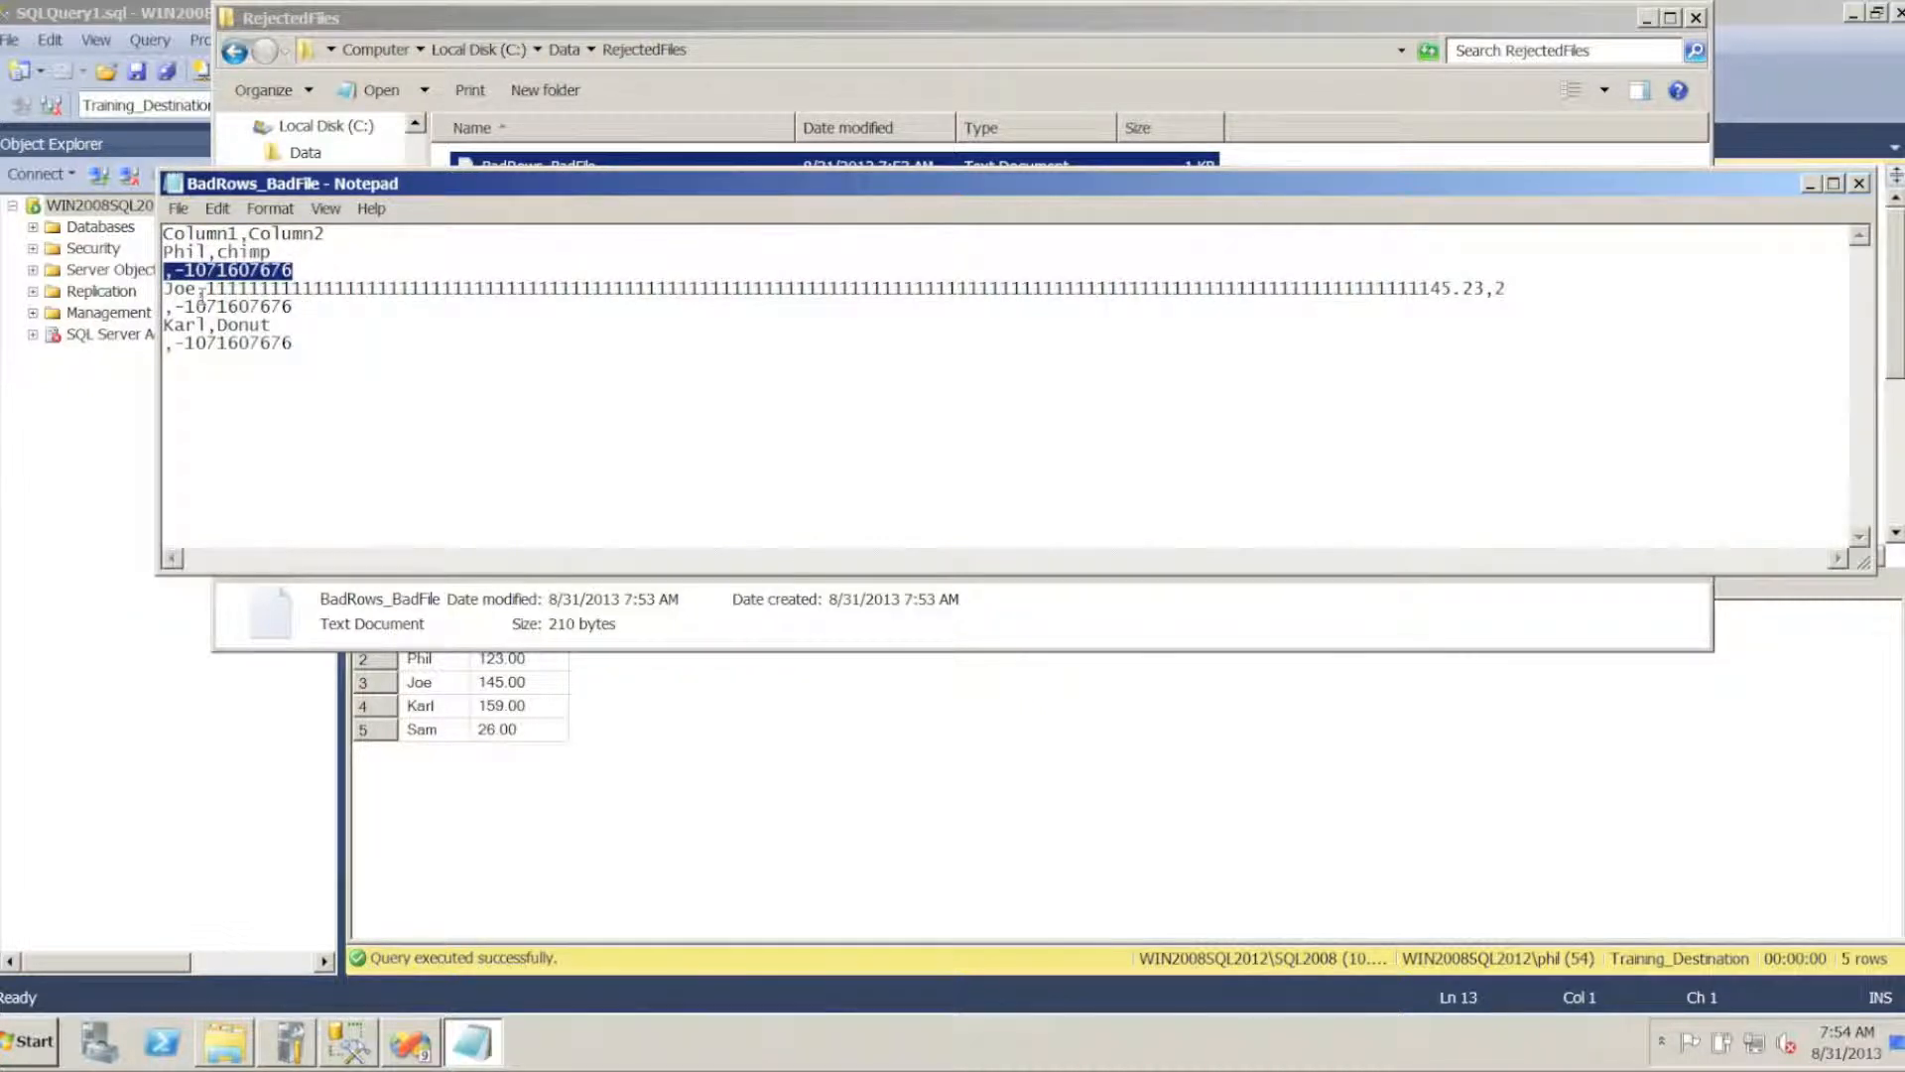
drag(165, 306, 317, 313)
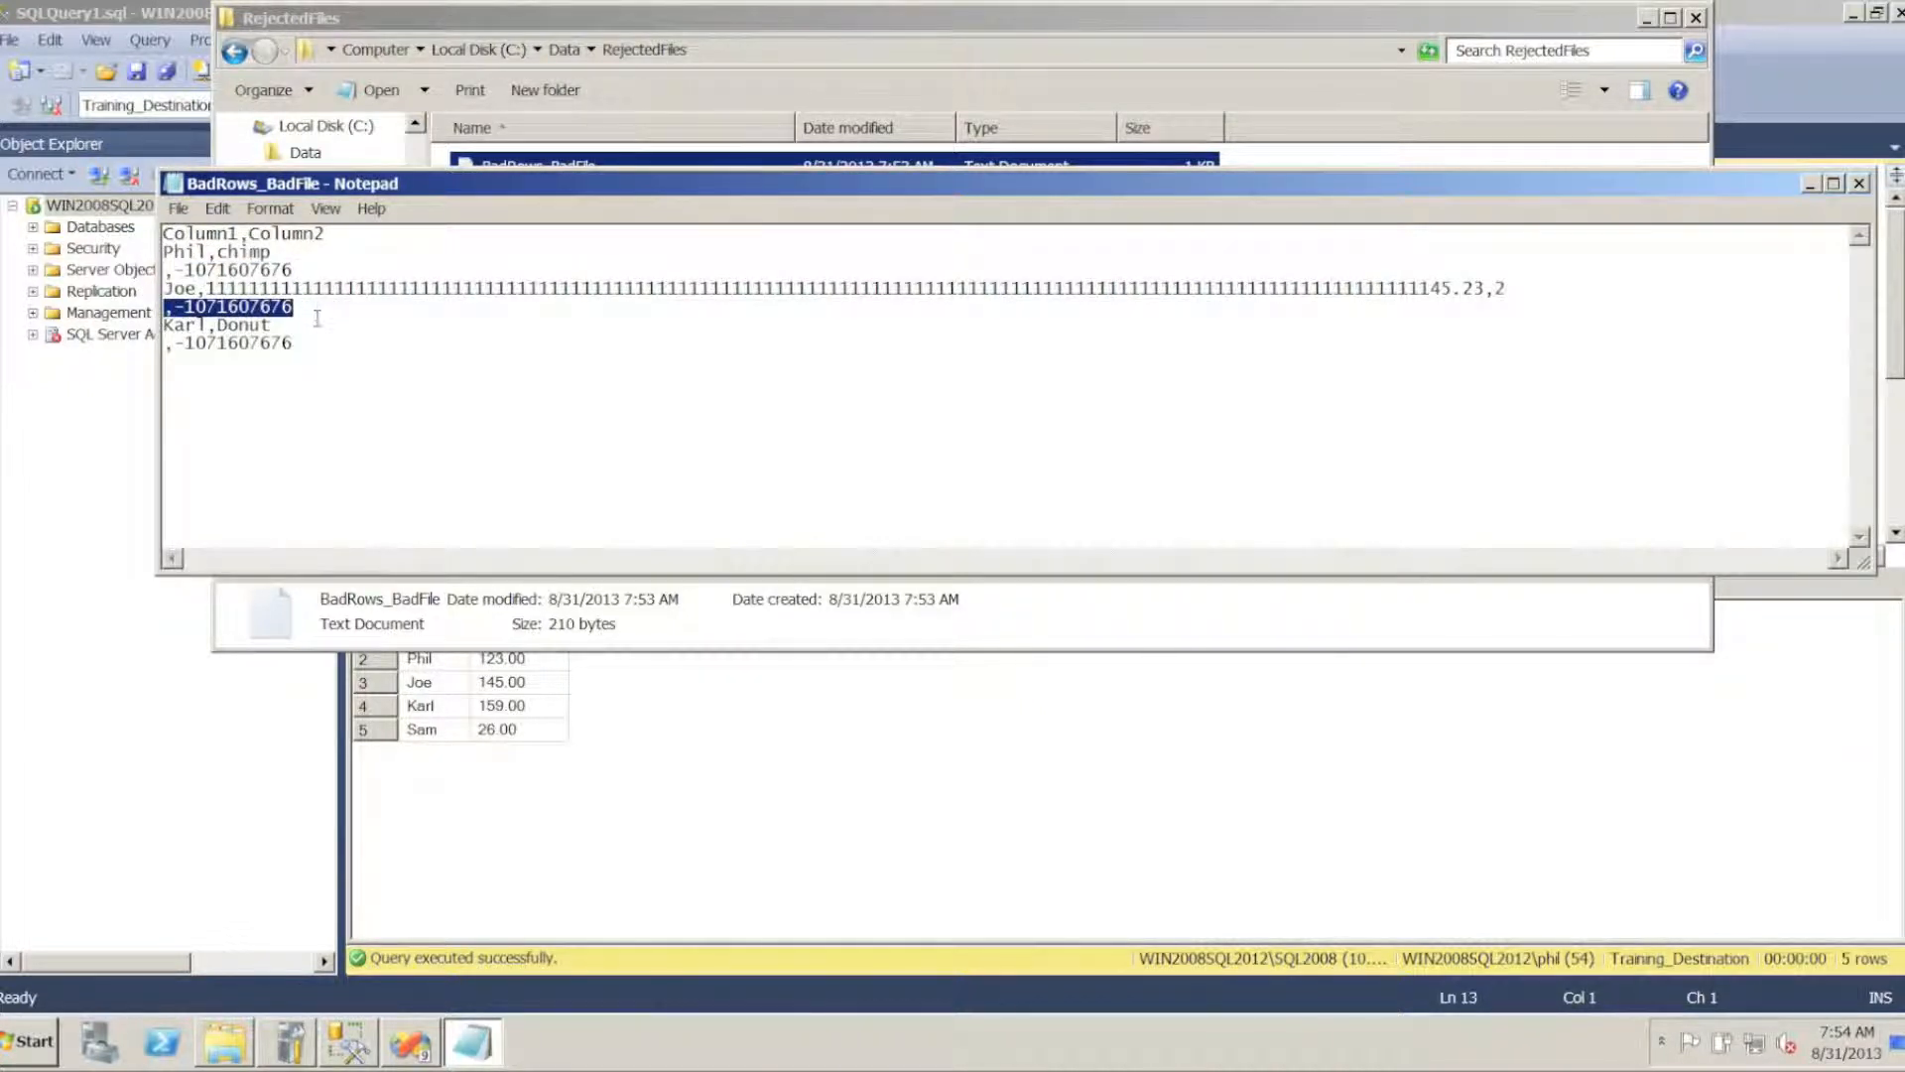
click(1859, 184)
double_click(536, 198)
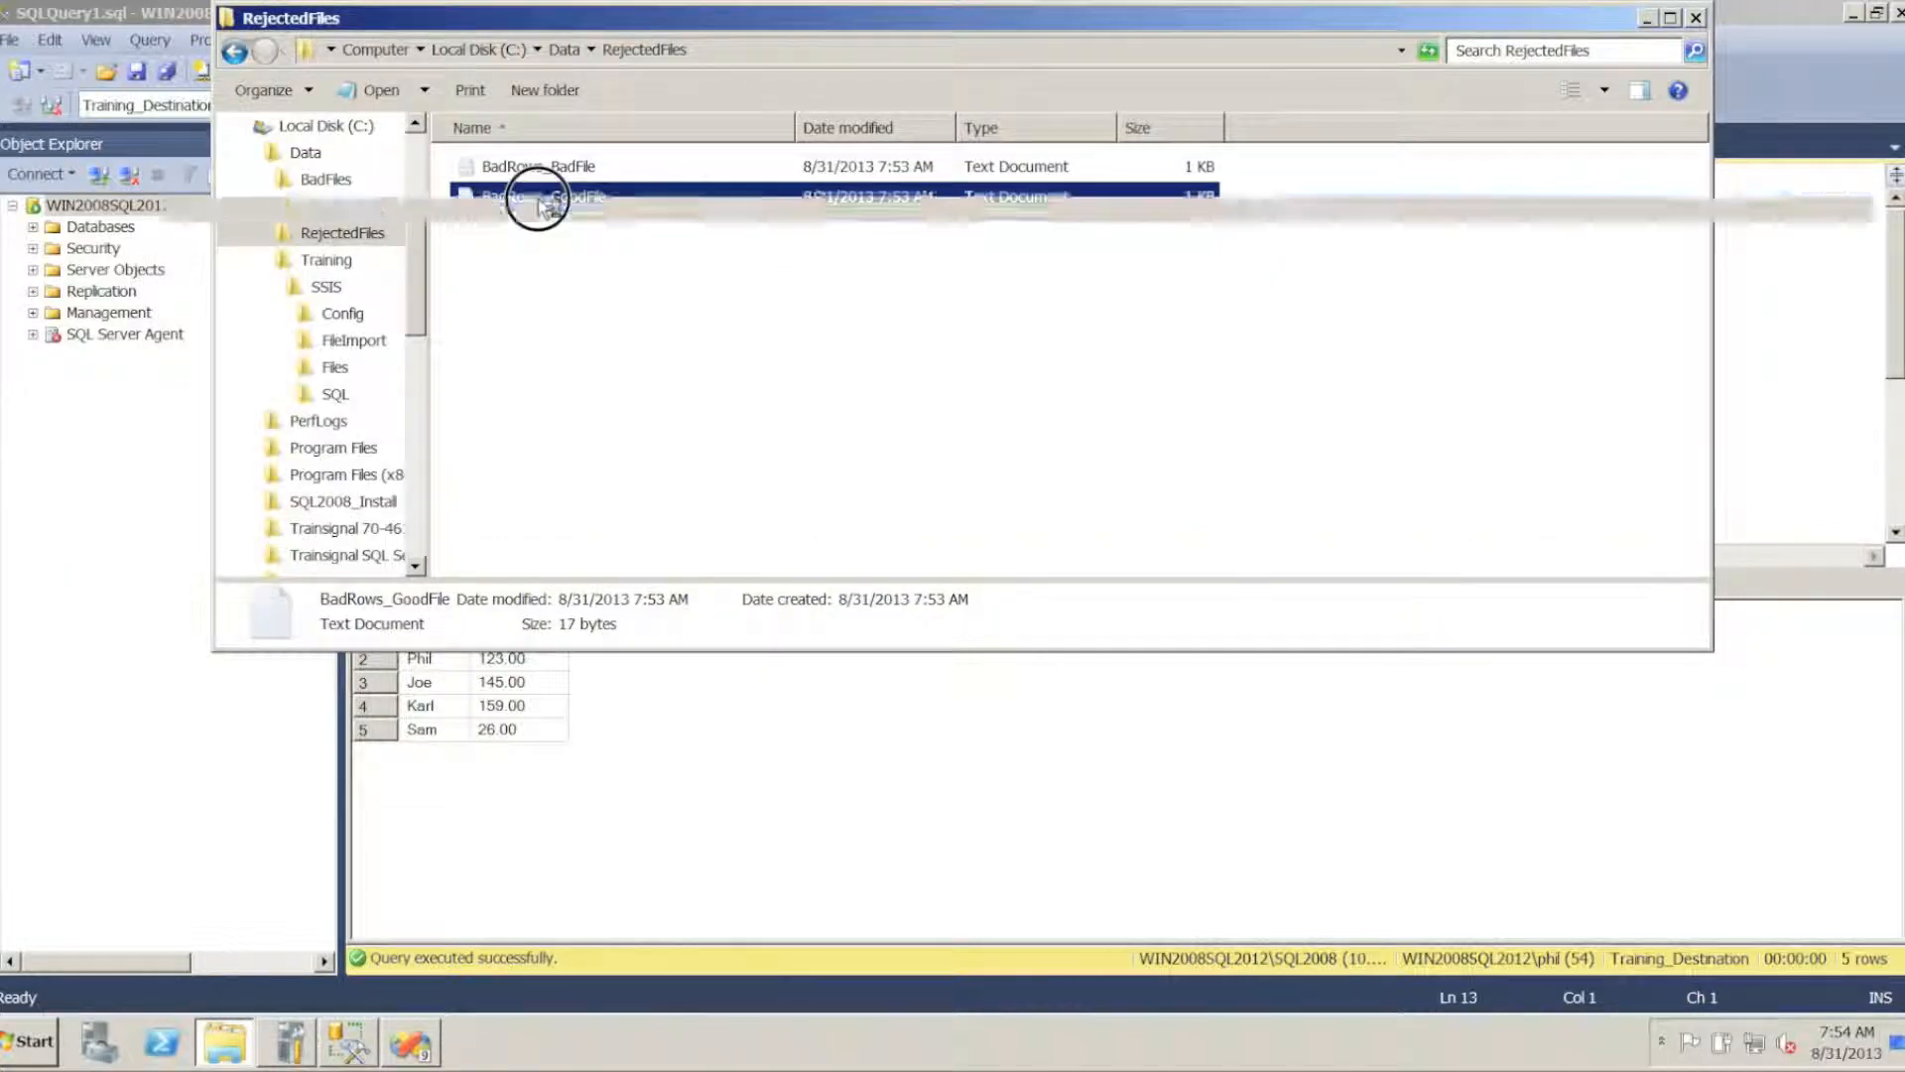